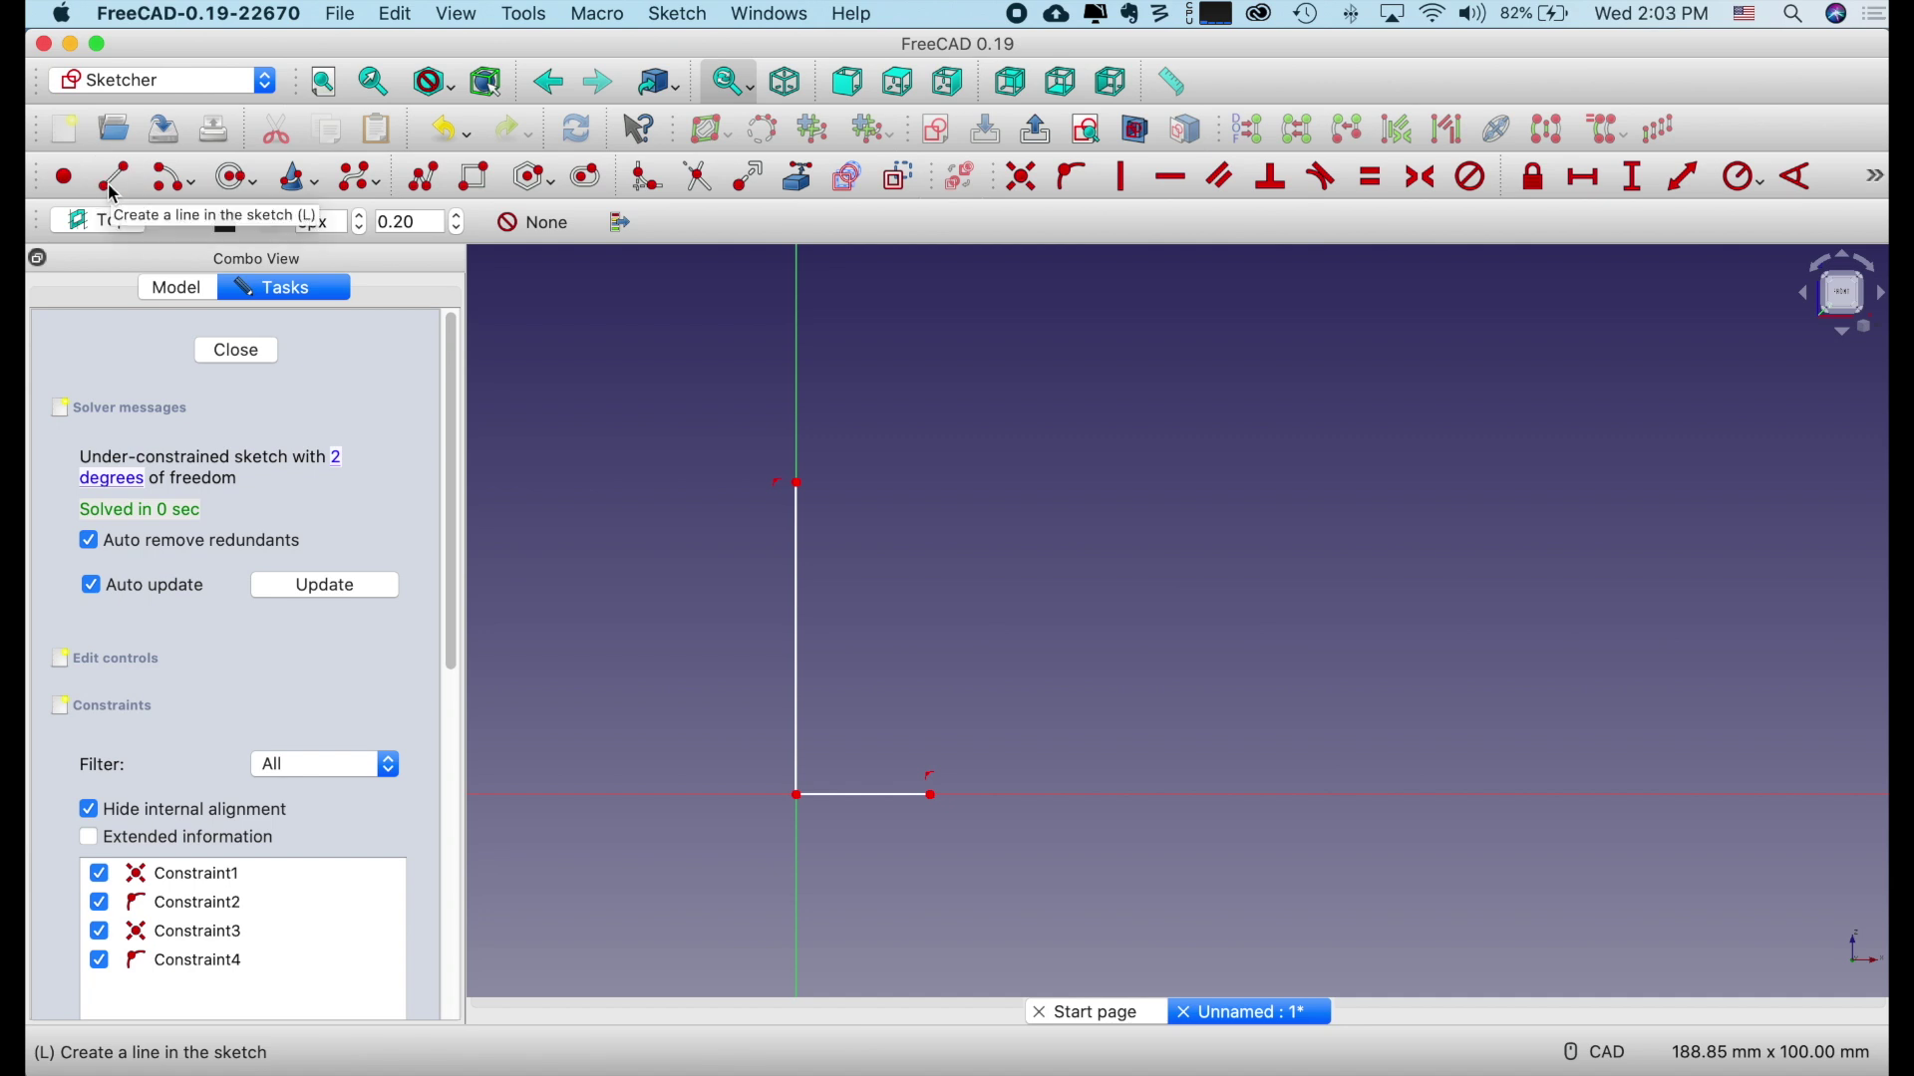
Draw a horizontal line about 10.5 mm long from the upper end of the vertical line, and a vertical line about 12 mm down from it.
{"action": "left_click", "coordinate": [114, 195]}
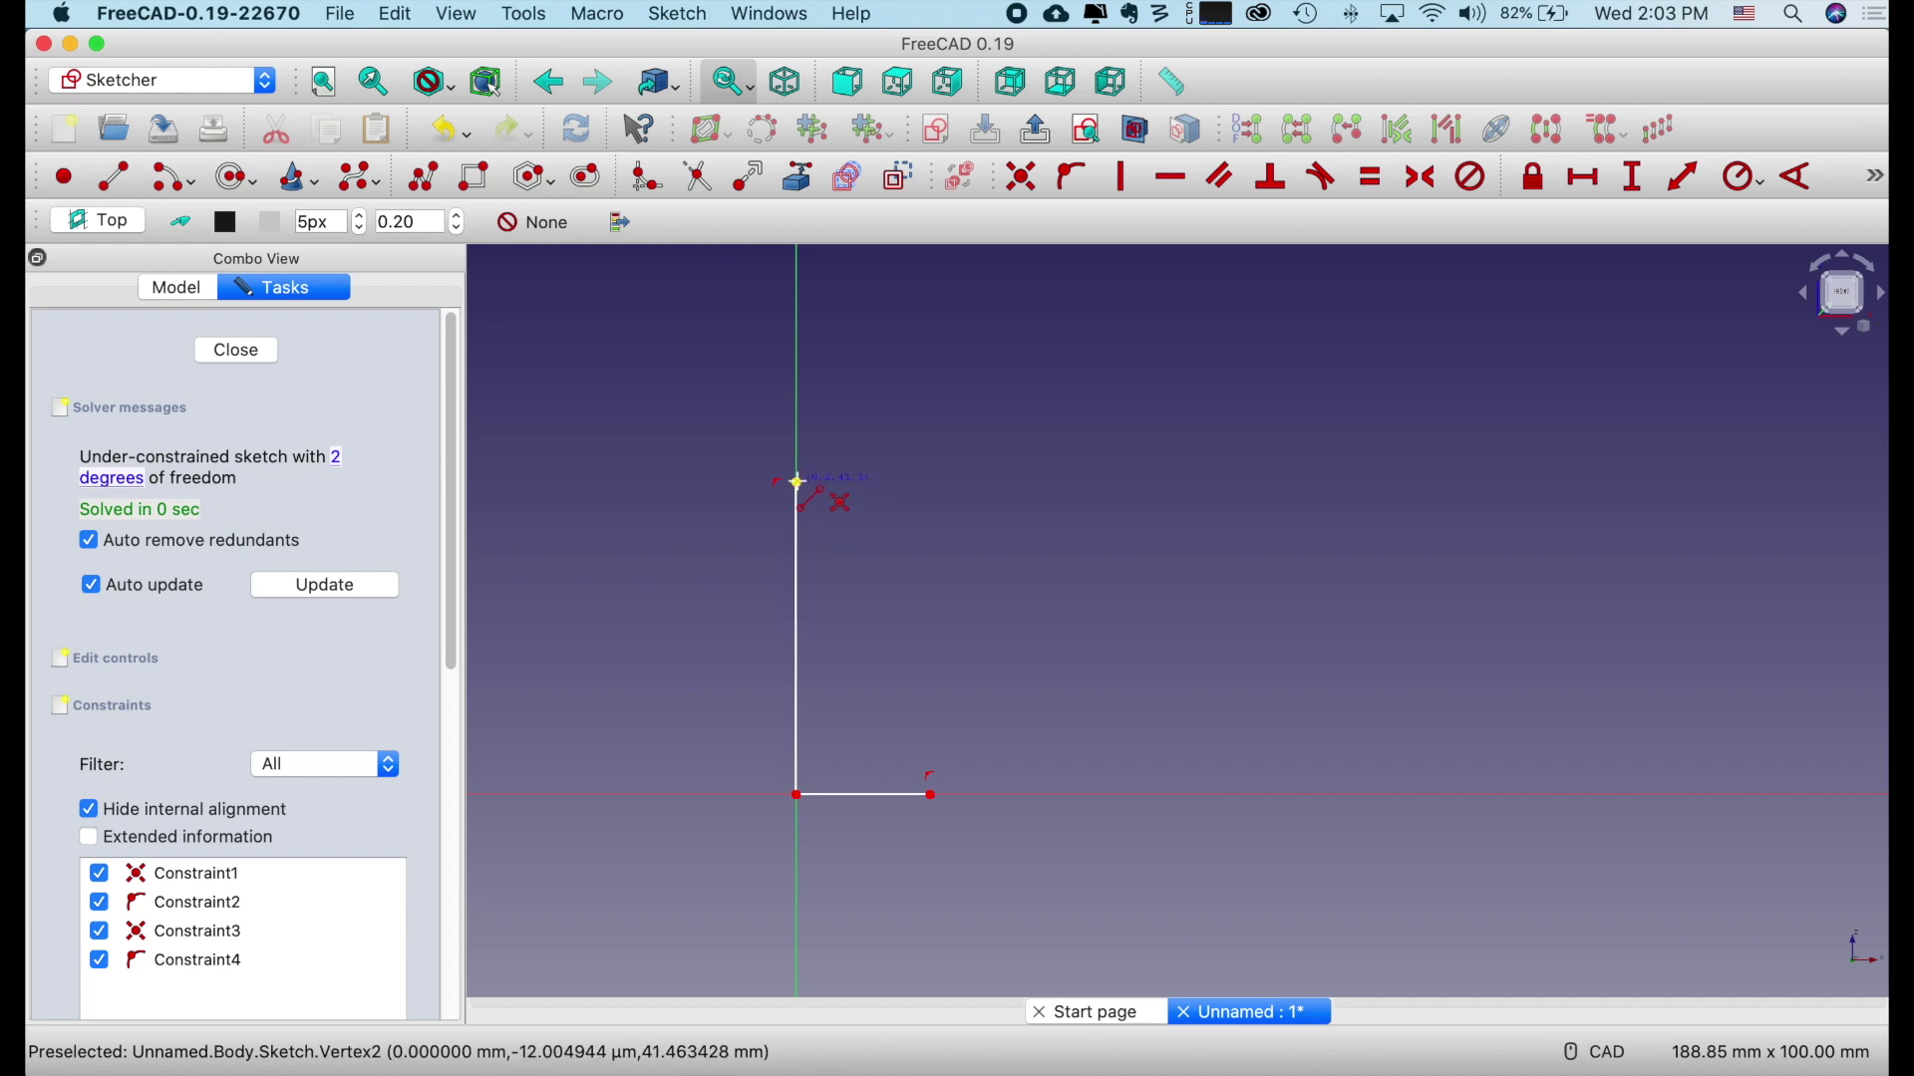
{"action": "left_click", "coordinate": [808, 484]}
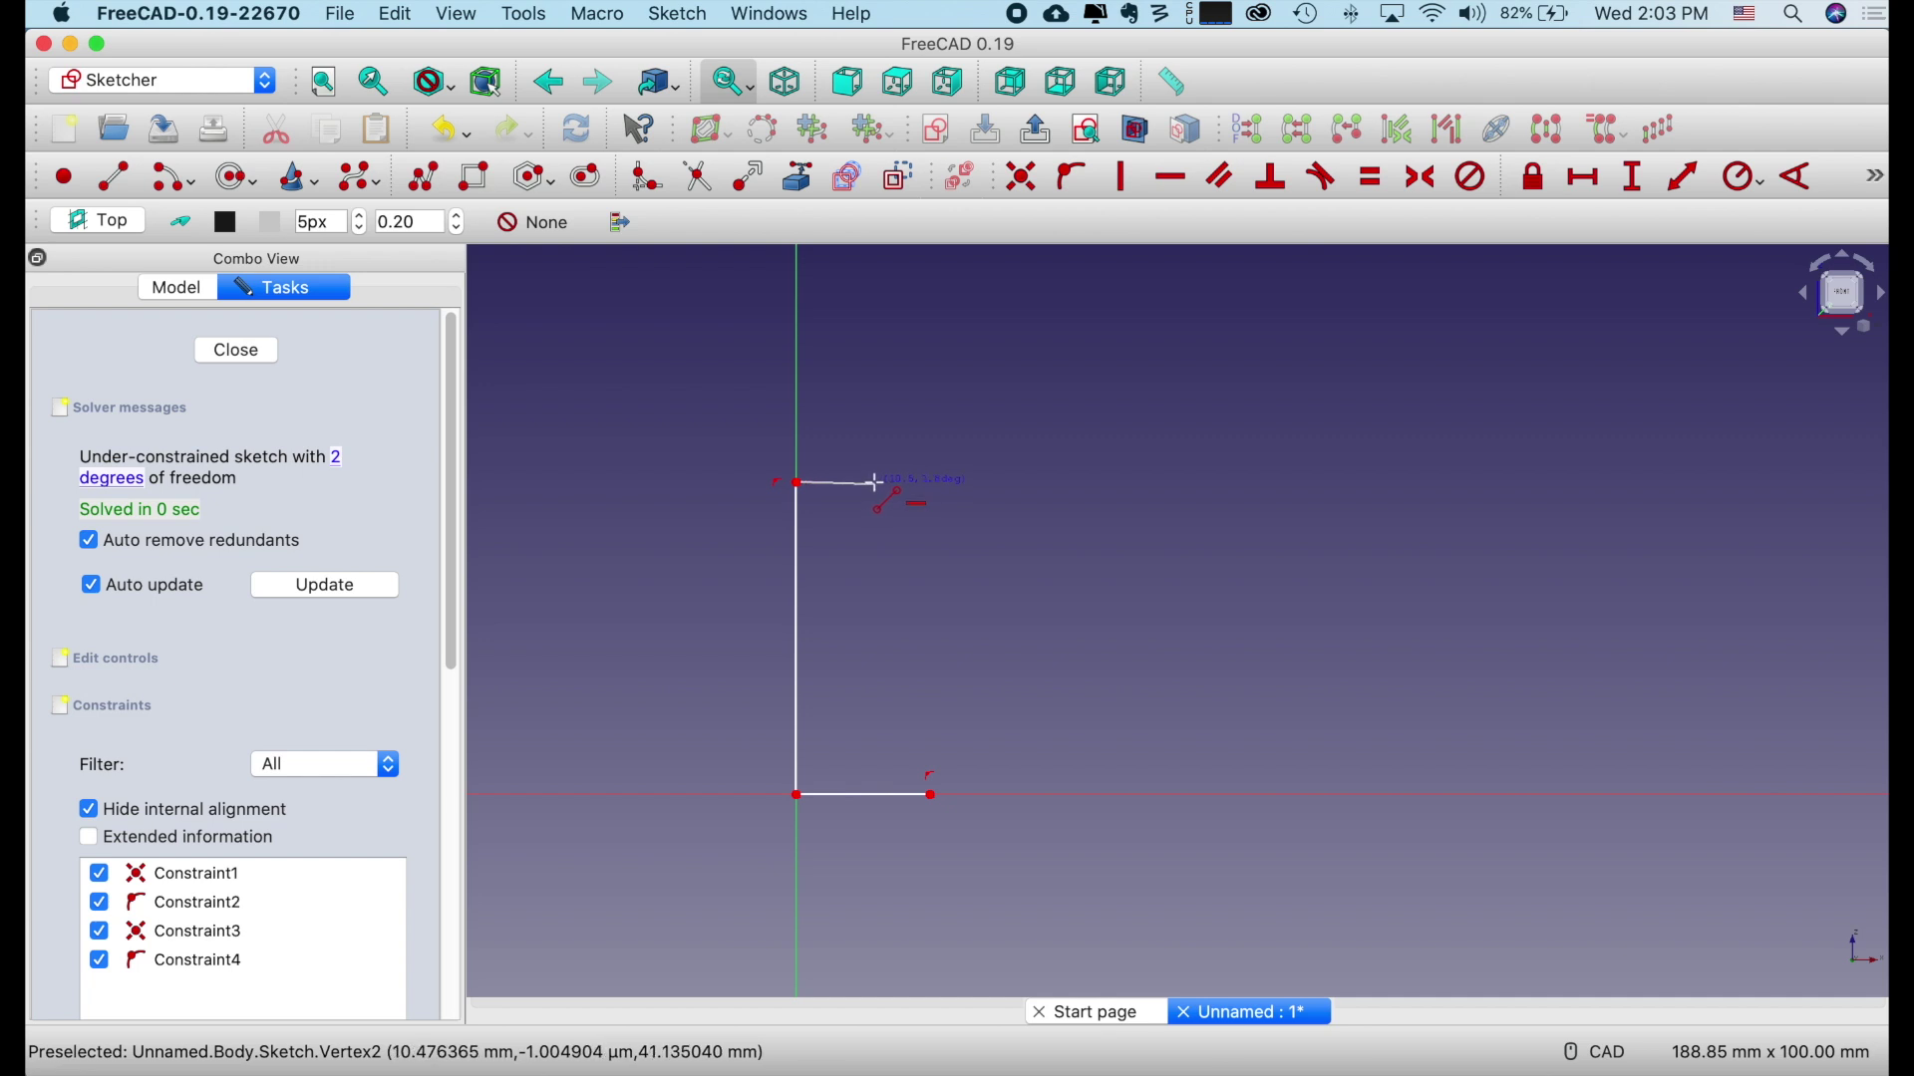
{"action": "left_click", "coordinate": [877, 485]}
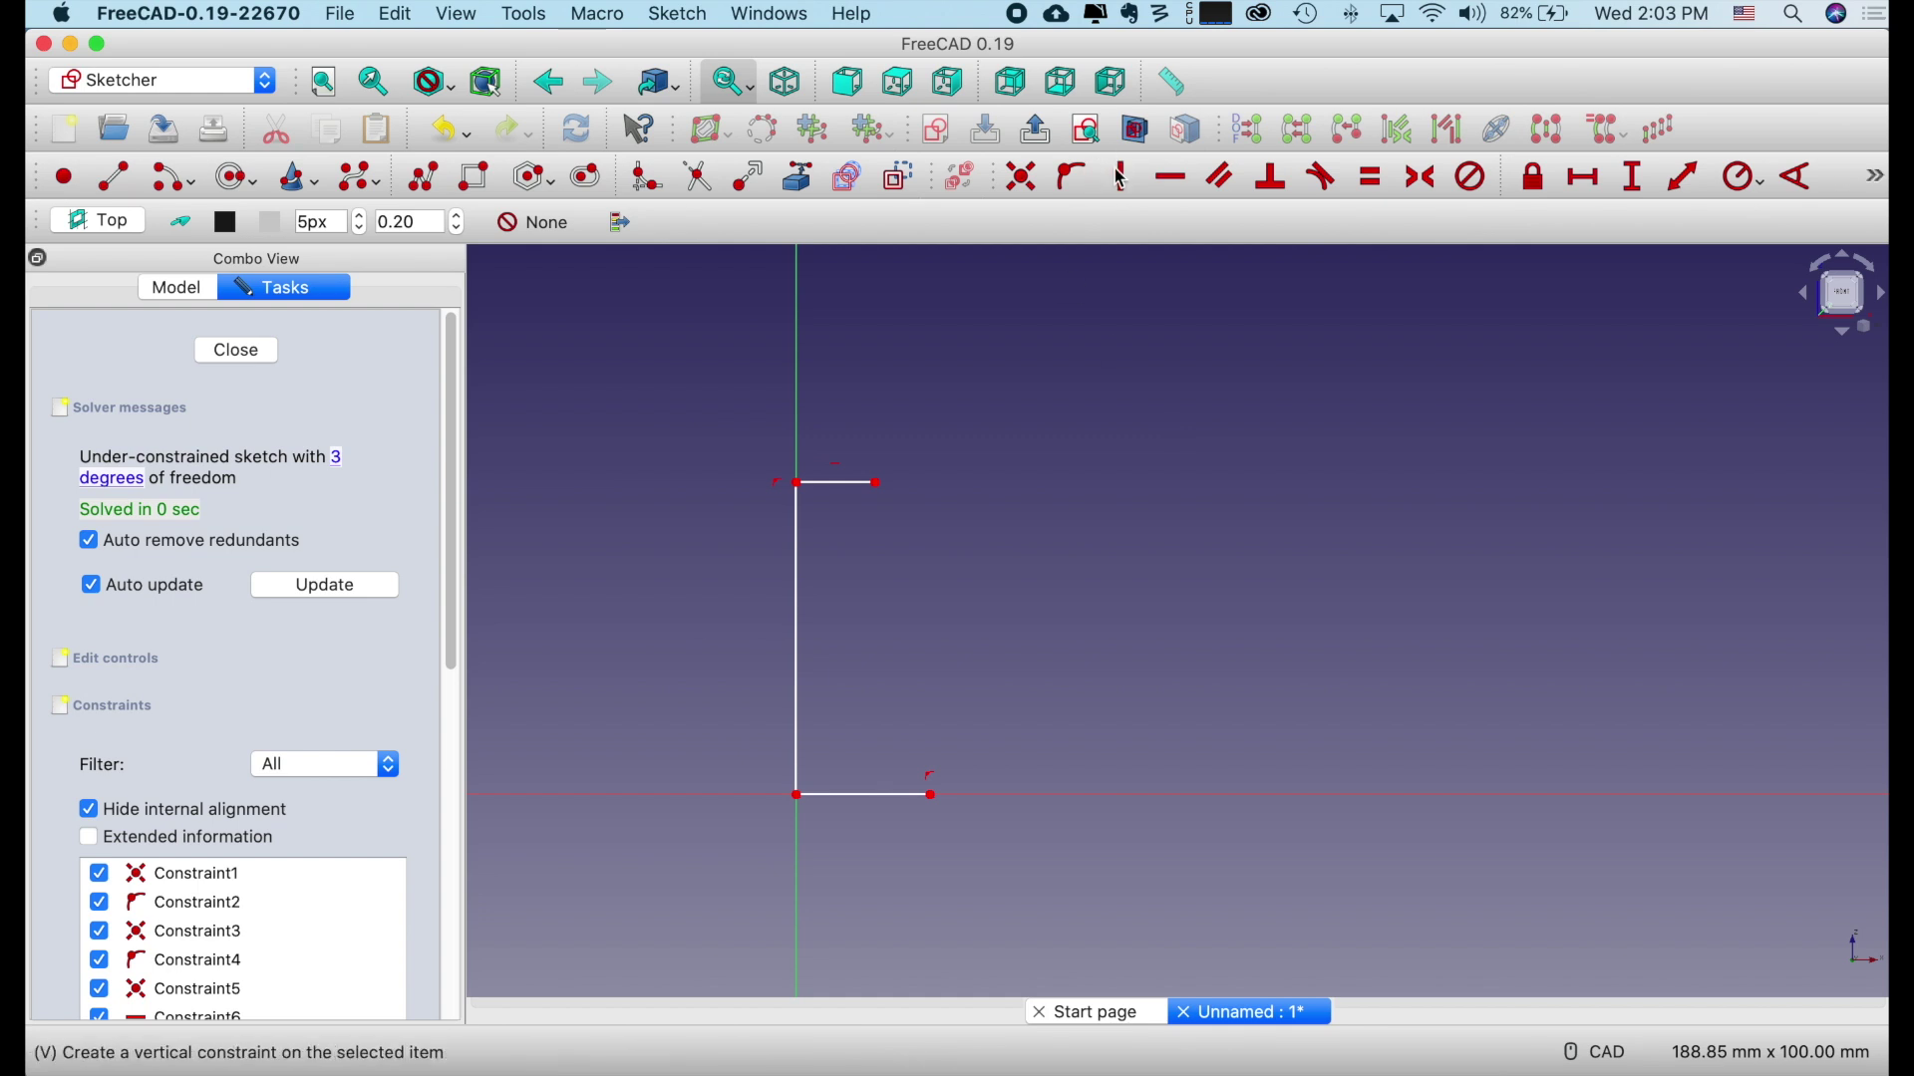
{"action": "left_click", "coordinate": [115, 180]}
{"action": "left_click", "coordinate": [877, 484]}
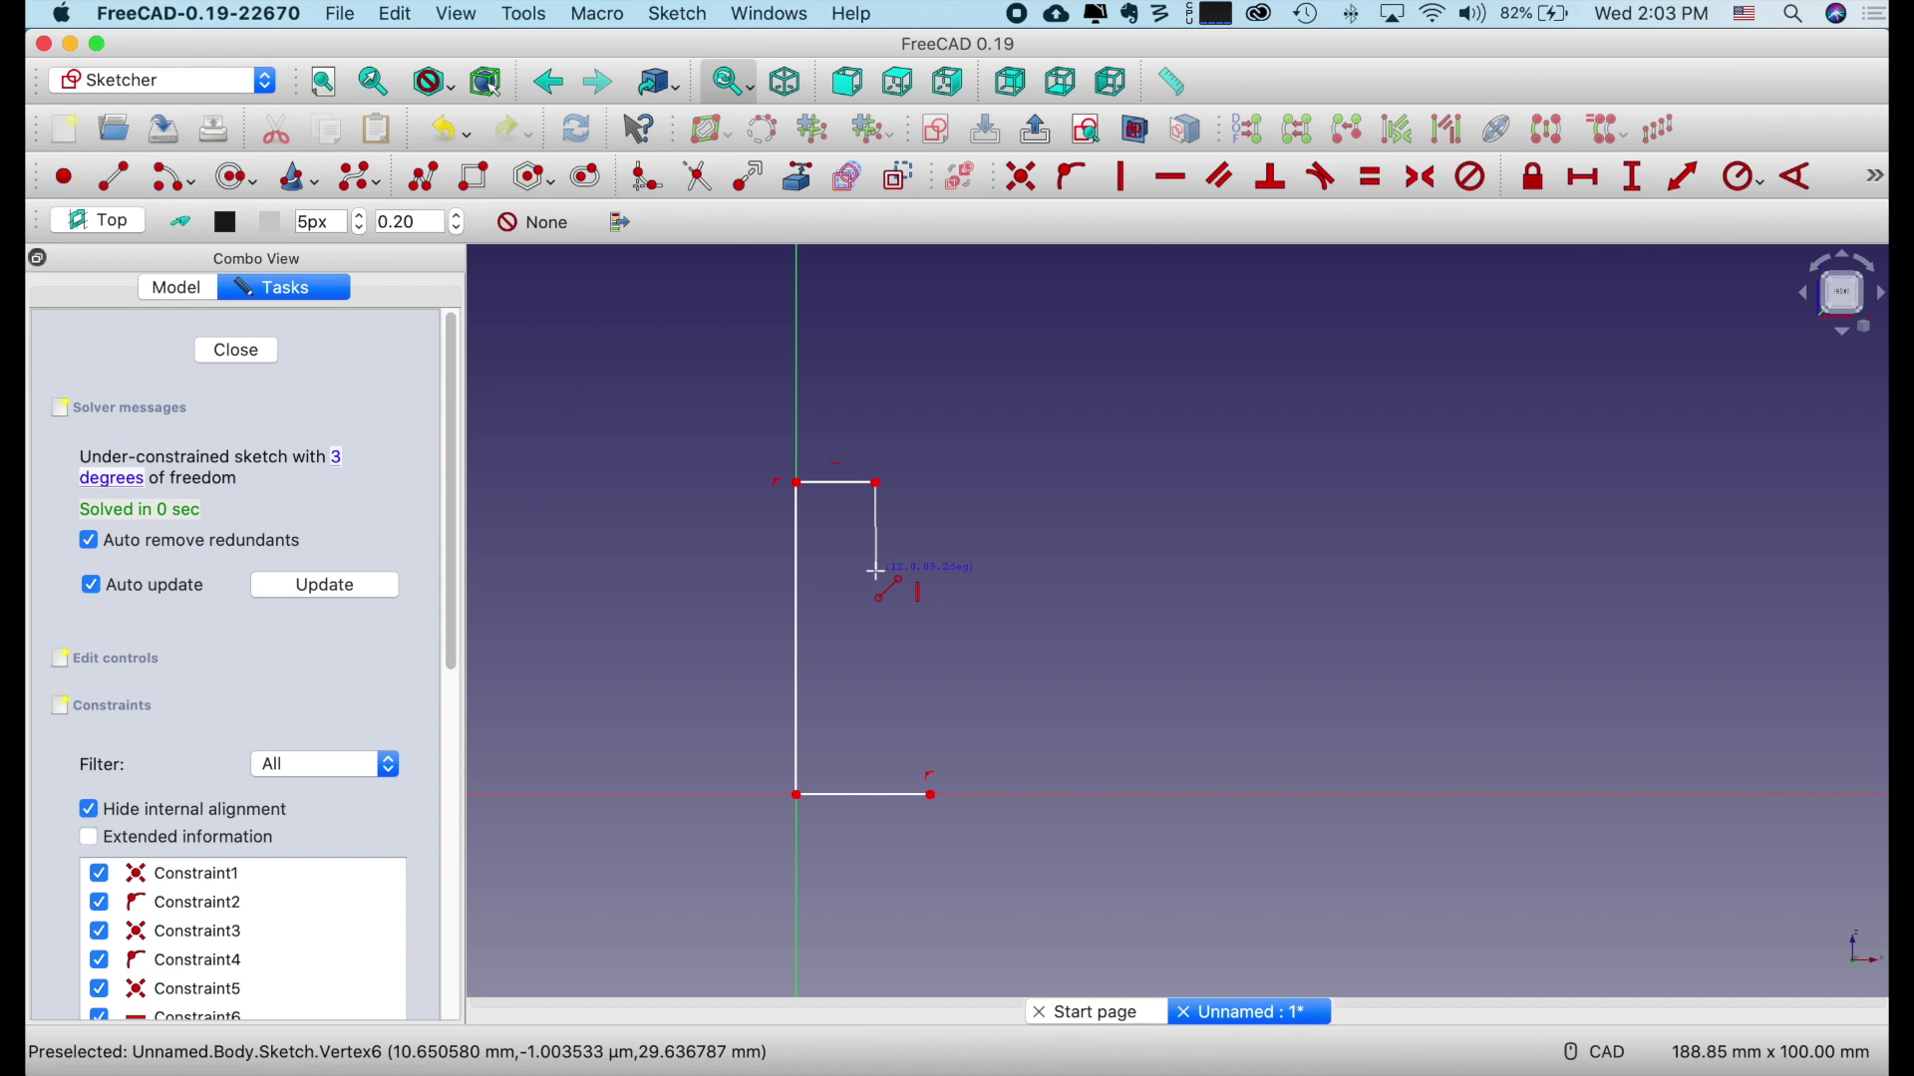
{"action": "left_click", "coordinate": [877, 573]}
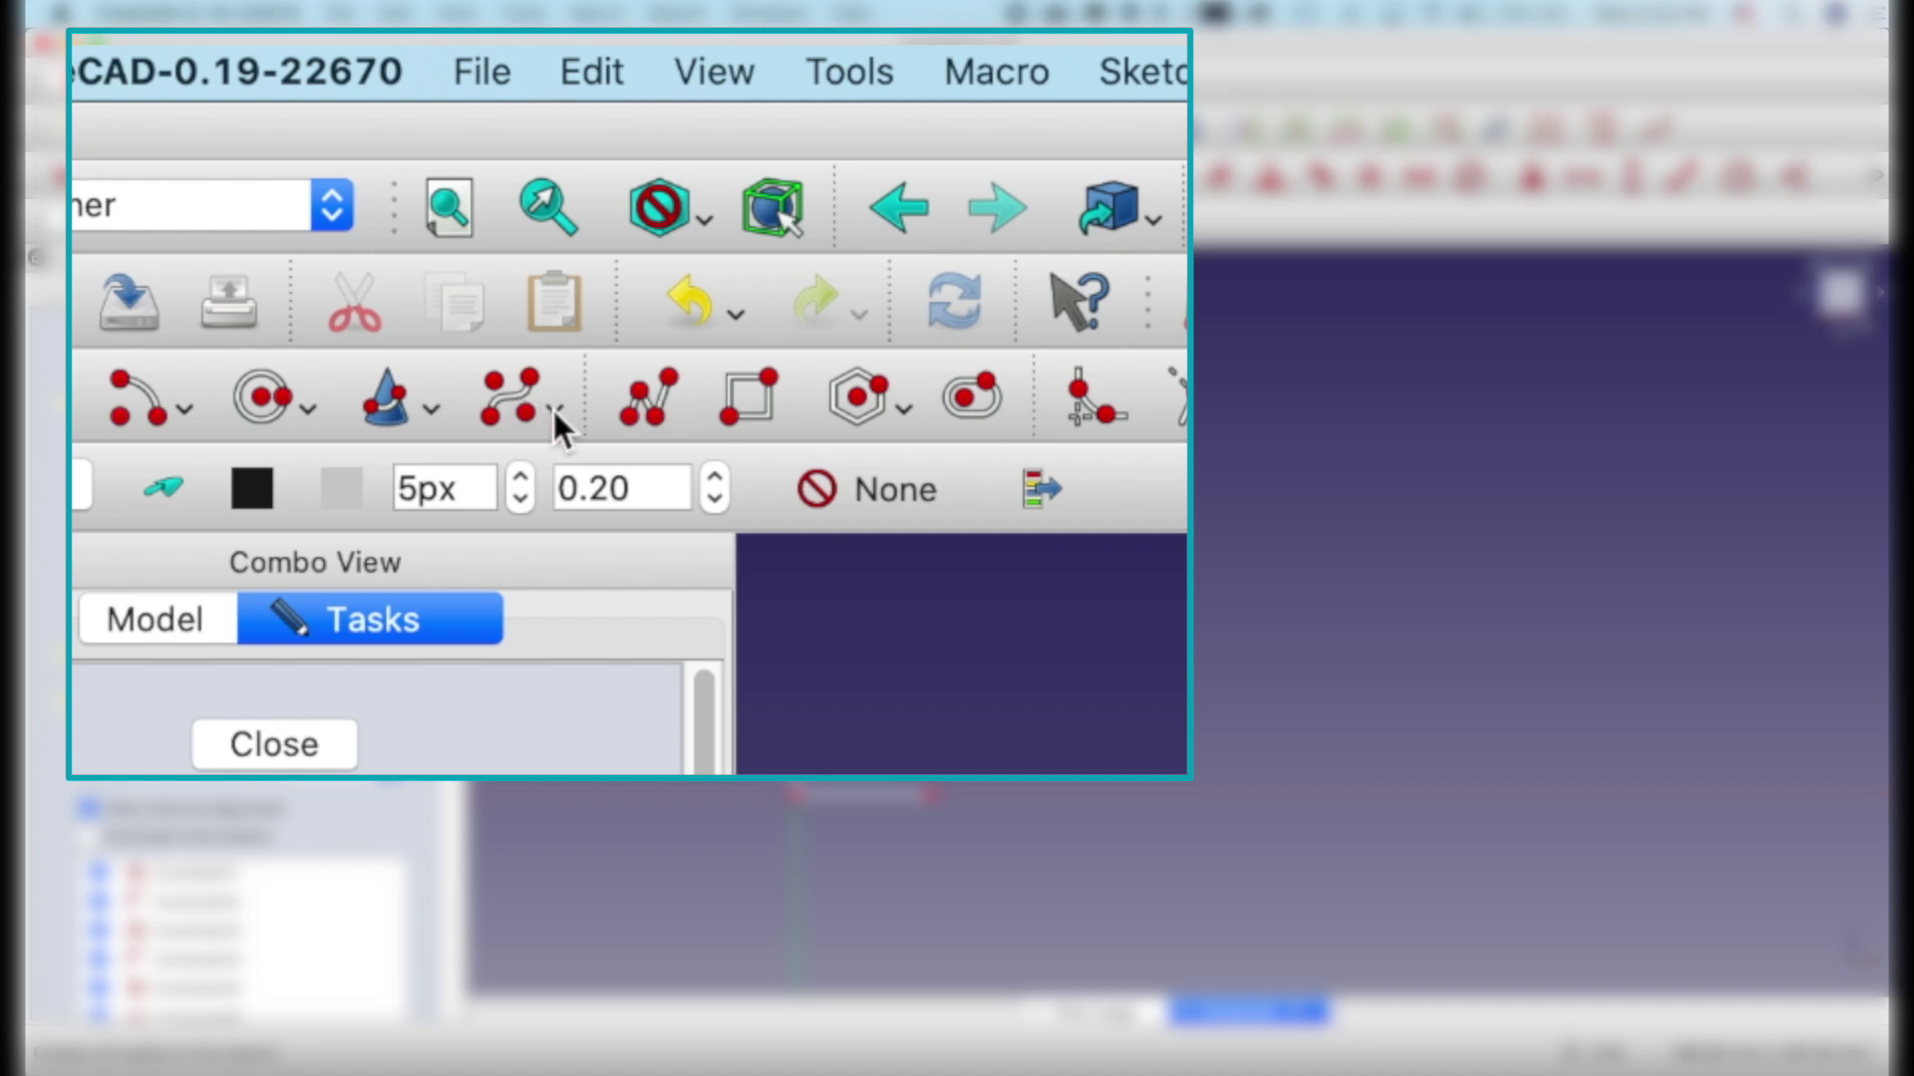
Draw a B-spline by control points, with three outward-bulging intermediate points, from the short vertical line's lower end to the base line's outer end.
{"action": "left_click", "coordinate": [552, 406]}
{"action": "left_click", "coordinate": [552, 406]}
{"action": "left_click", "coordinate": [552, 411]}
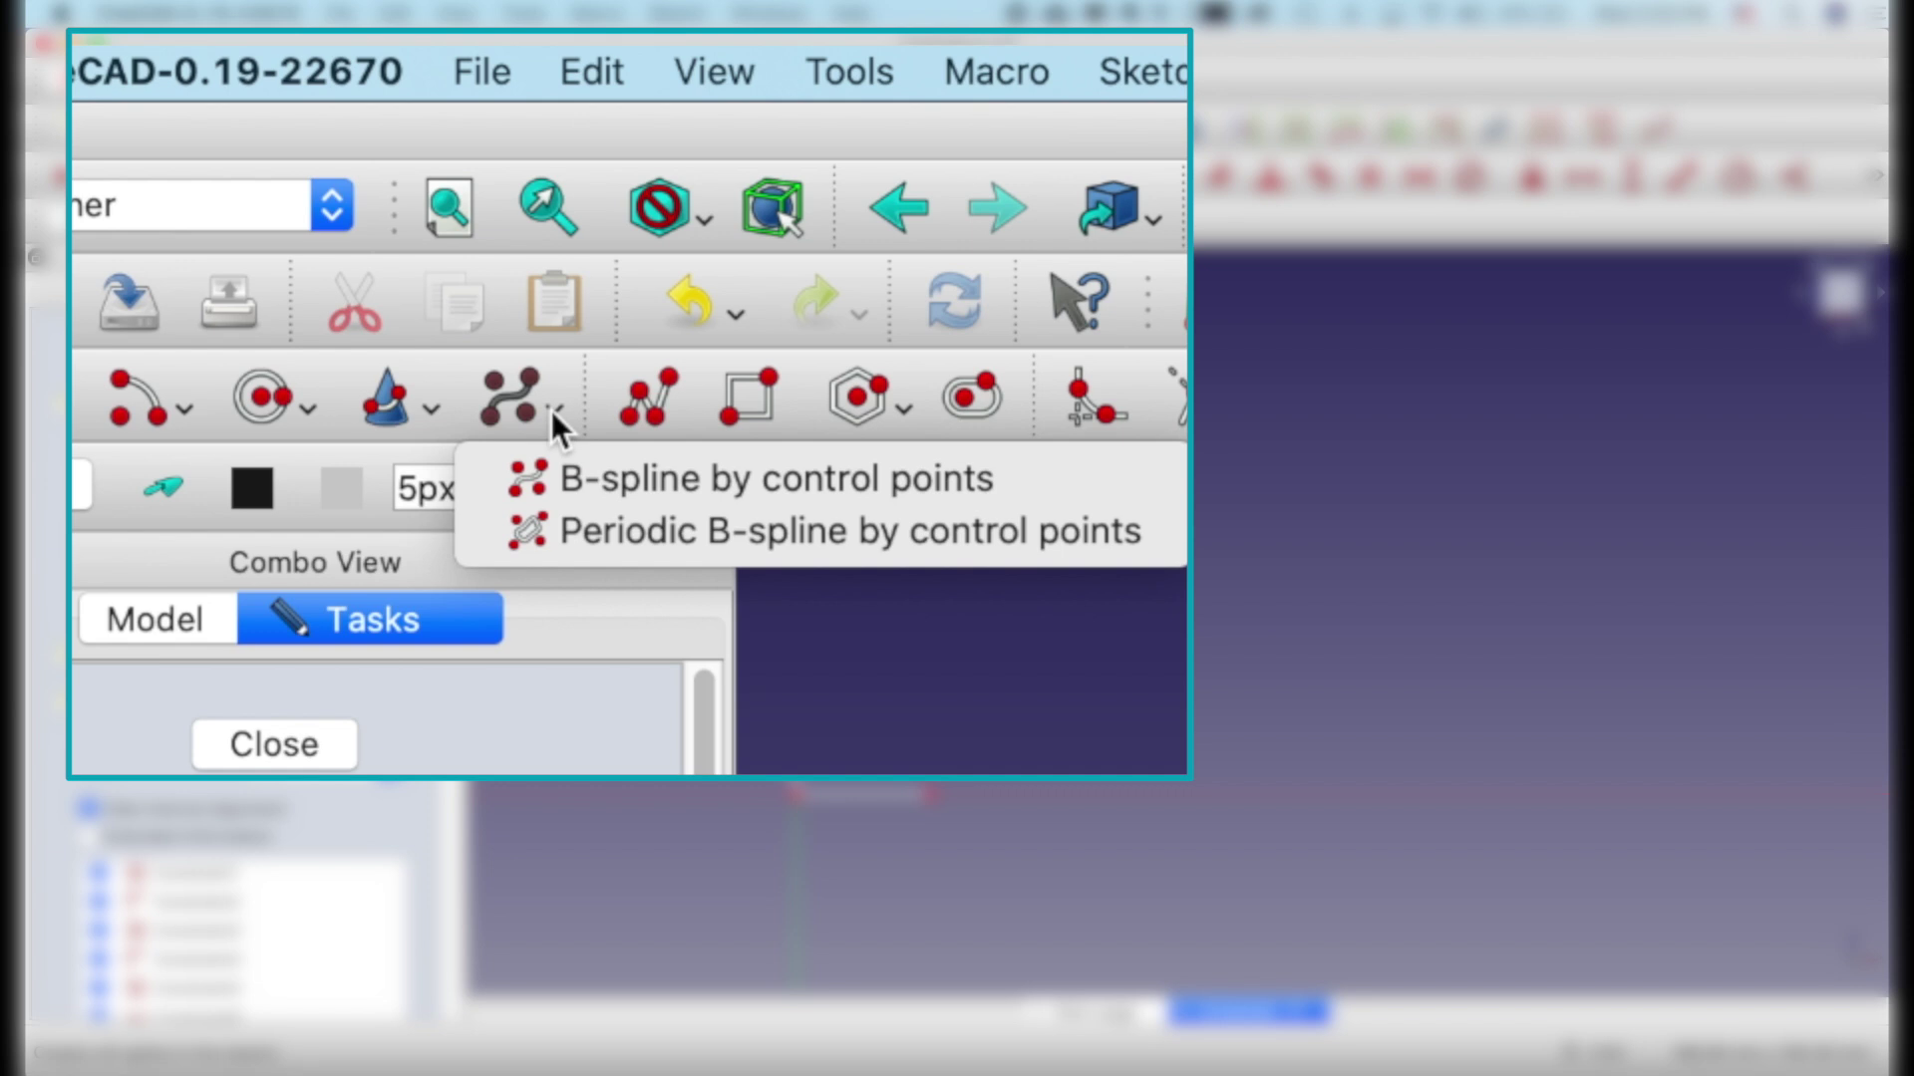
{"action": "left_click", "coordinate": [552, 411]}
{"action": "left_click", "coordinate": [498, 396]}
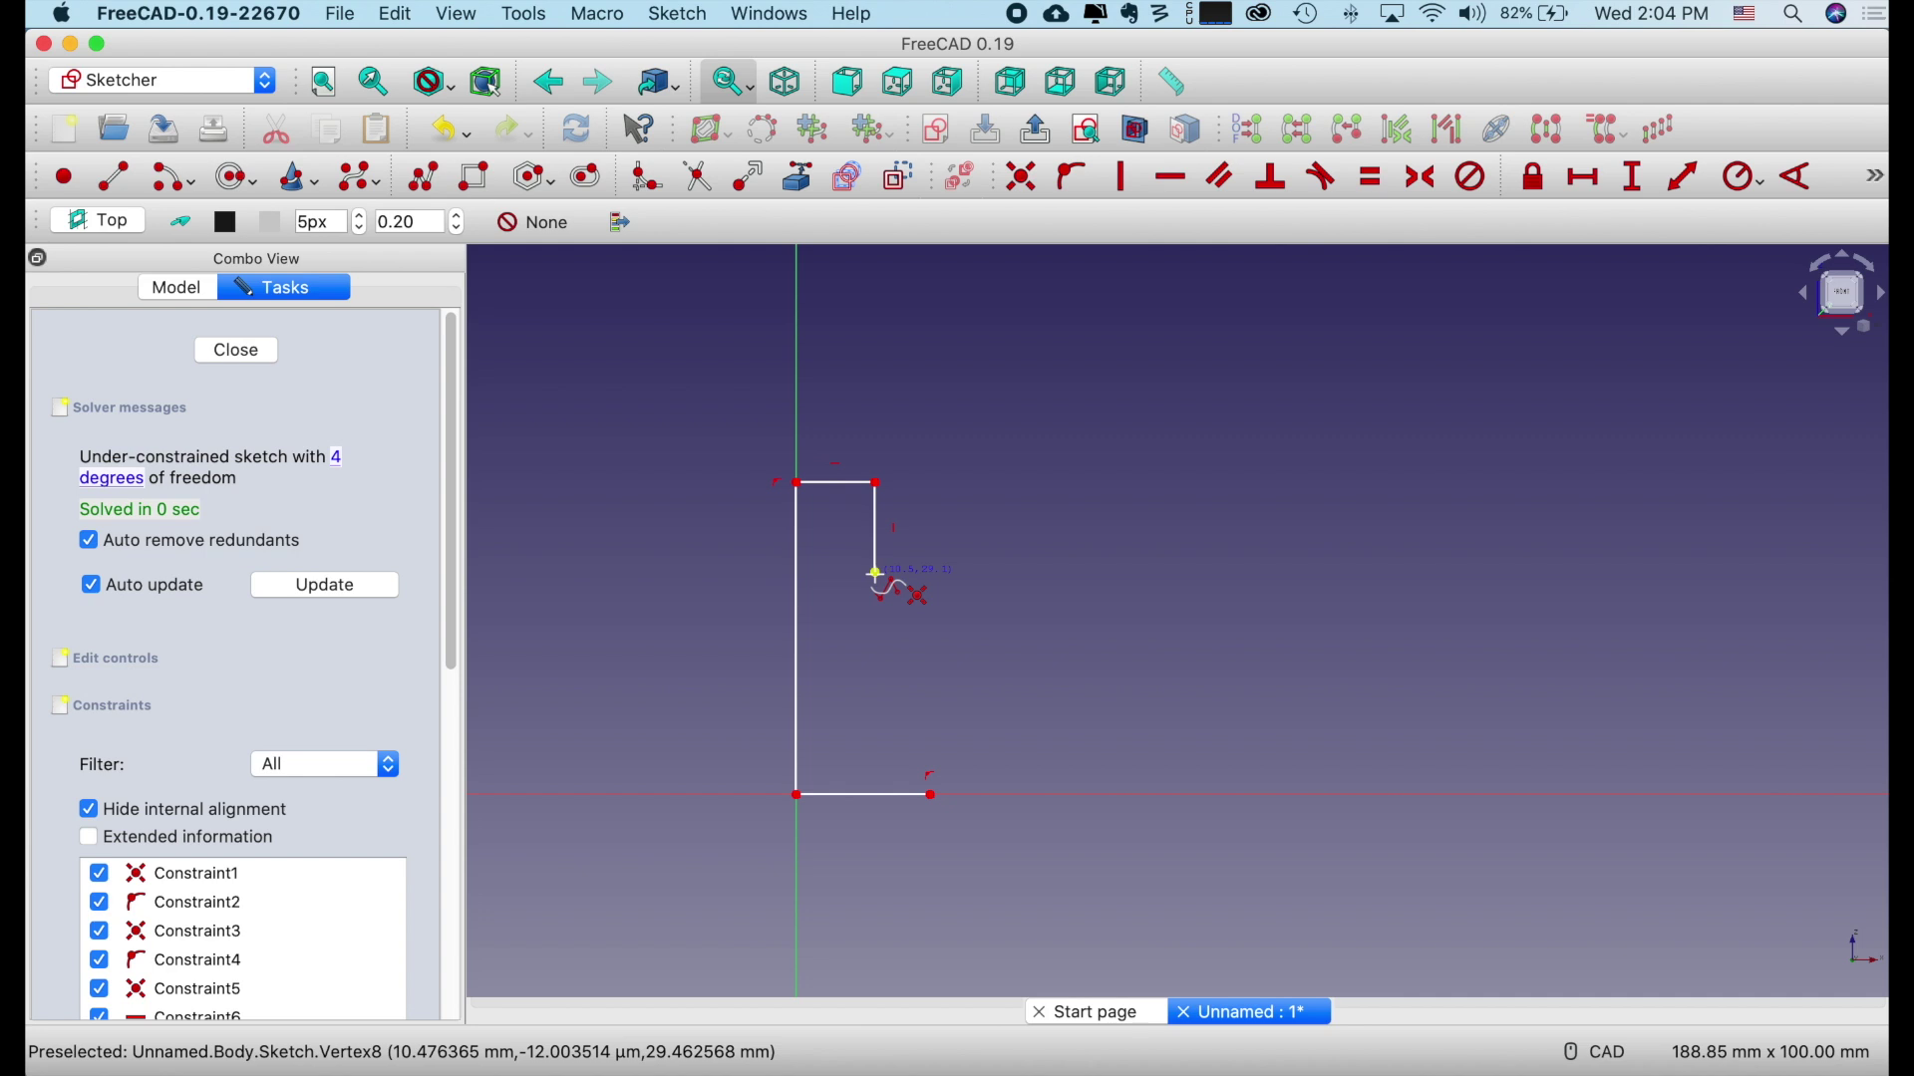
{"action": "left_click", "coordinate": [875, 575]}
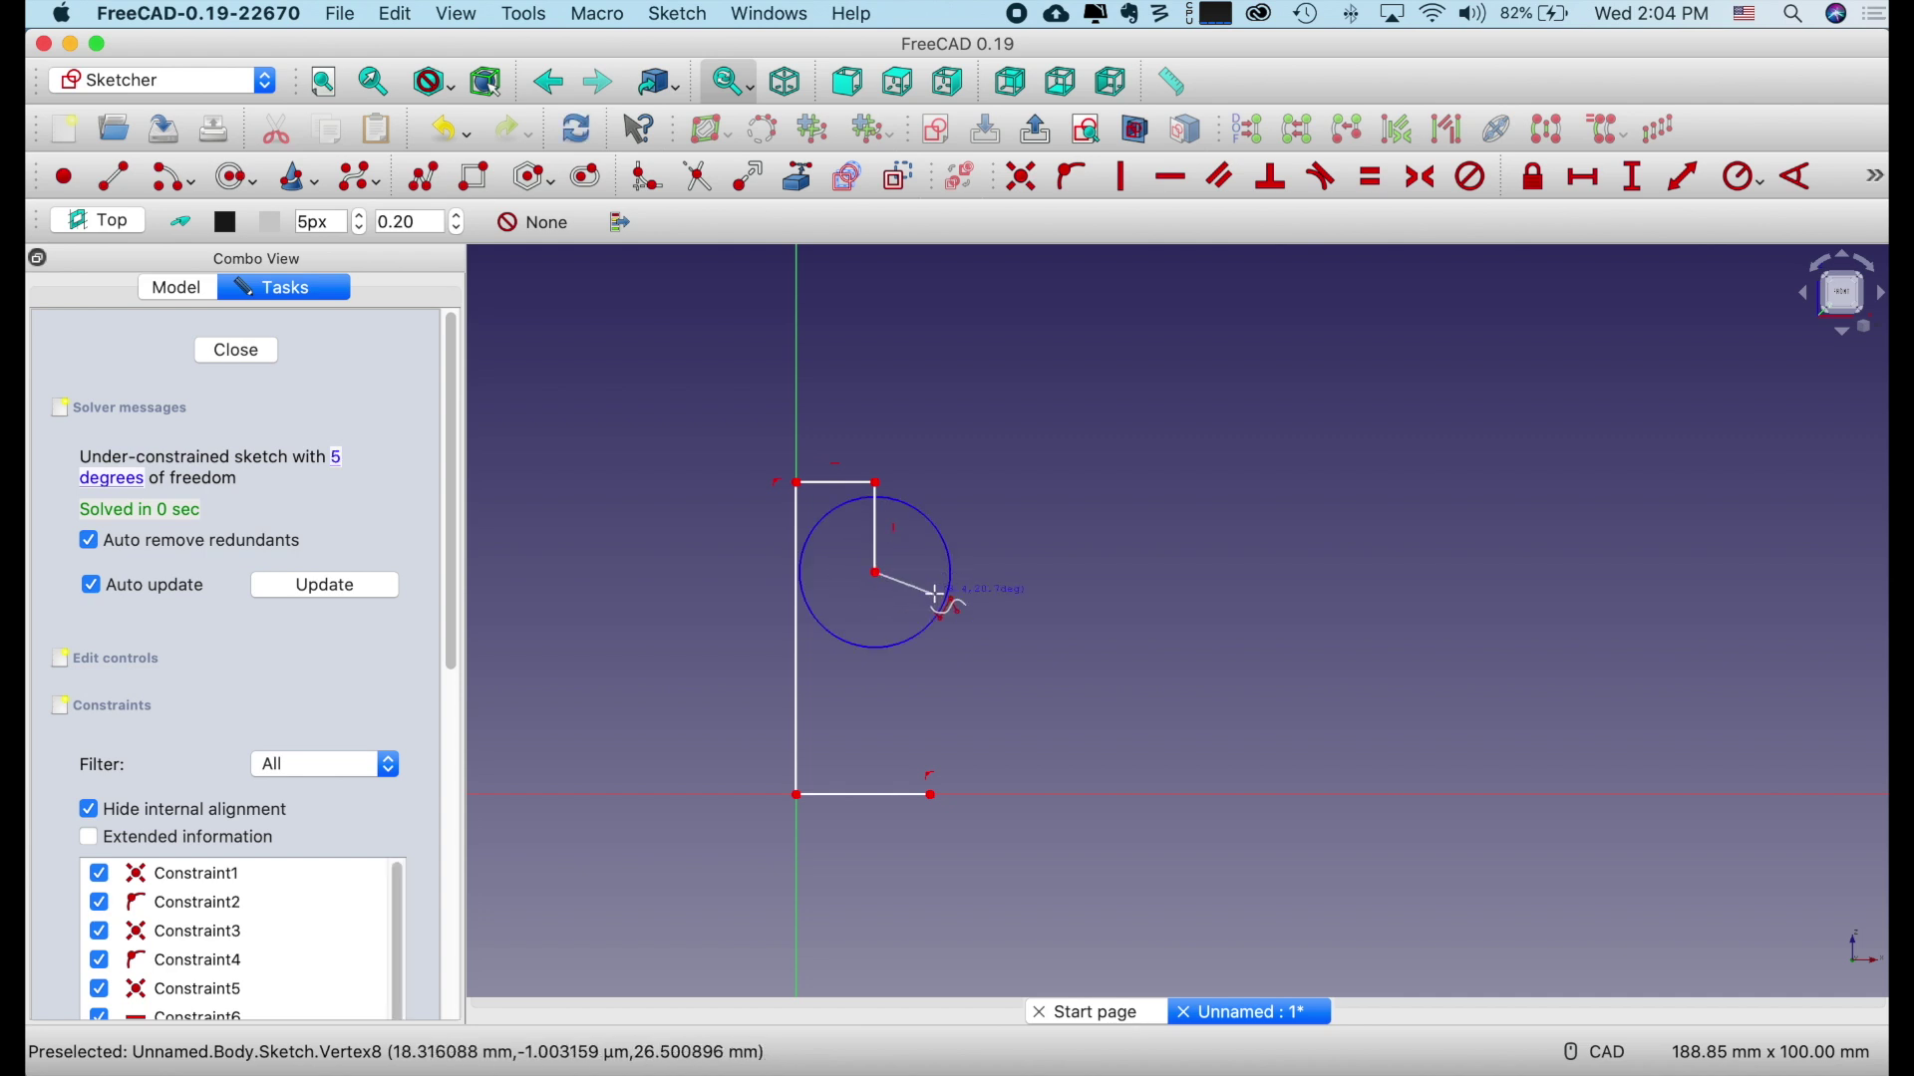
{"action": "left_click", "coordinate": [946, 620]}
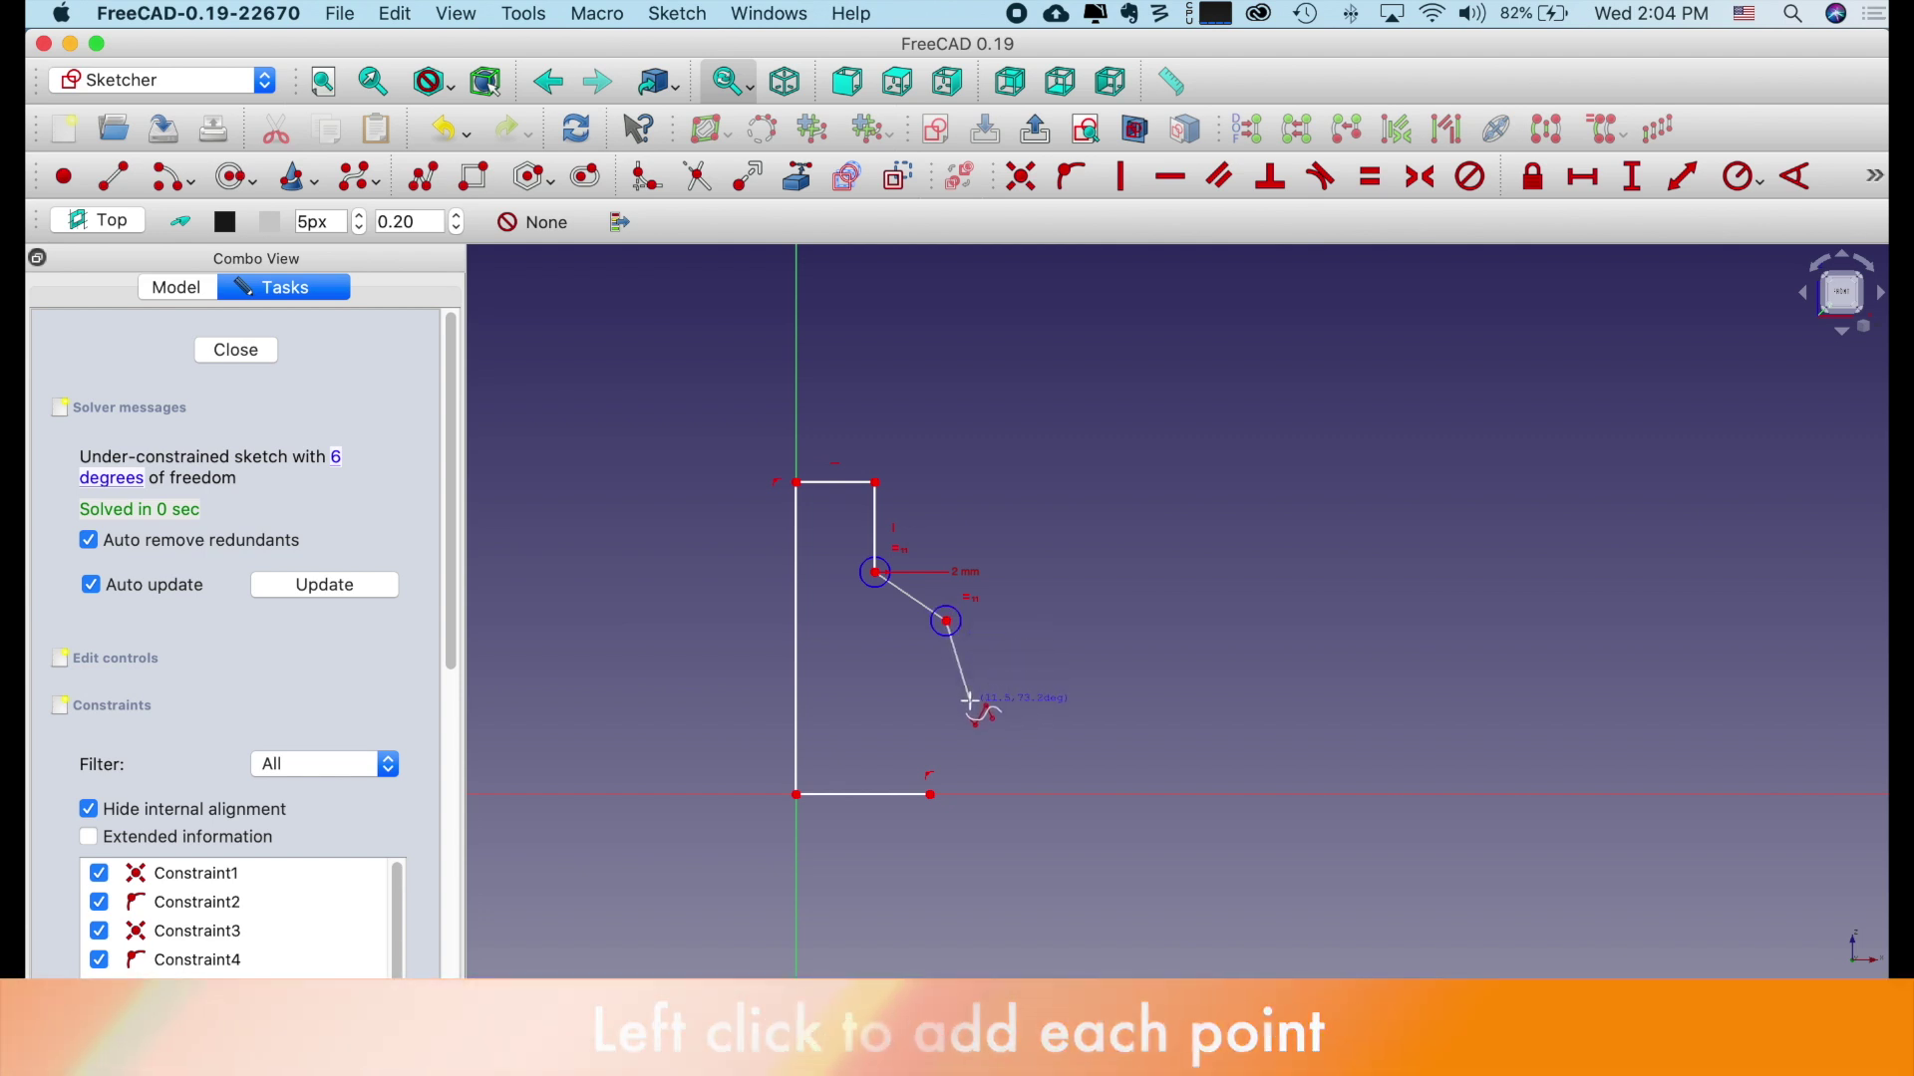
{"action": "left_click", "coordinate": [968, 703]}
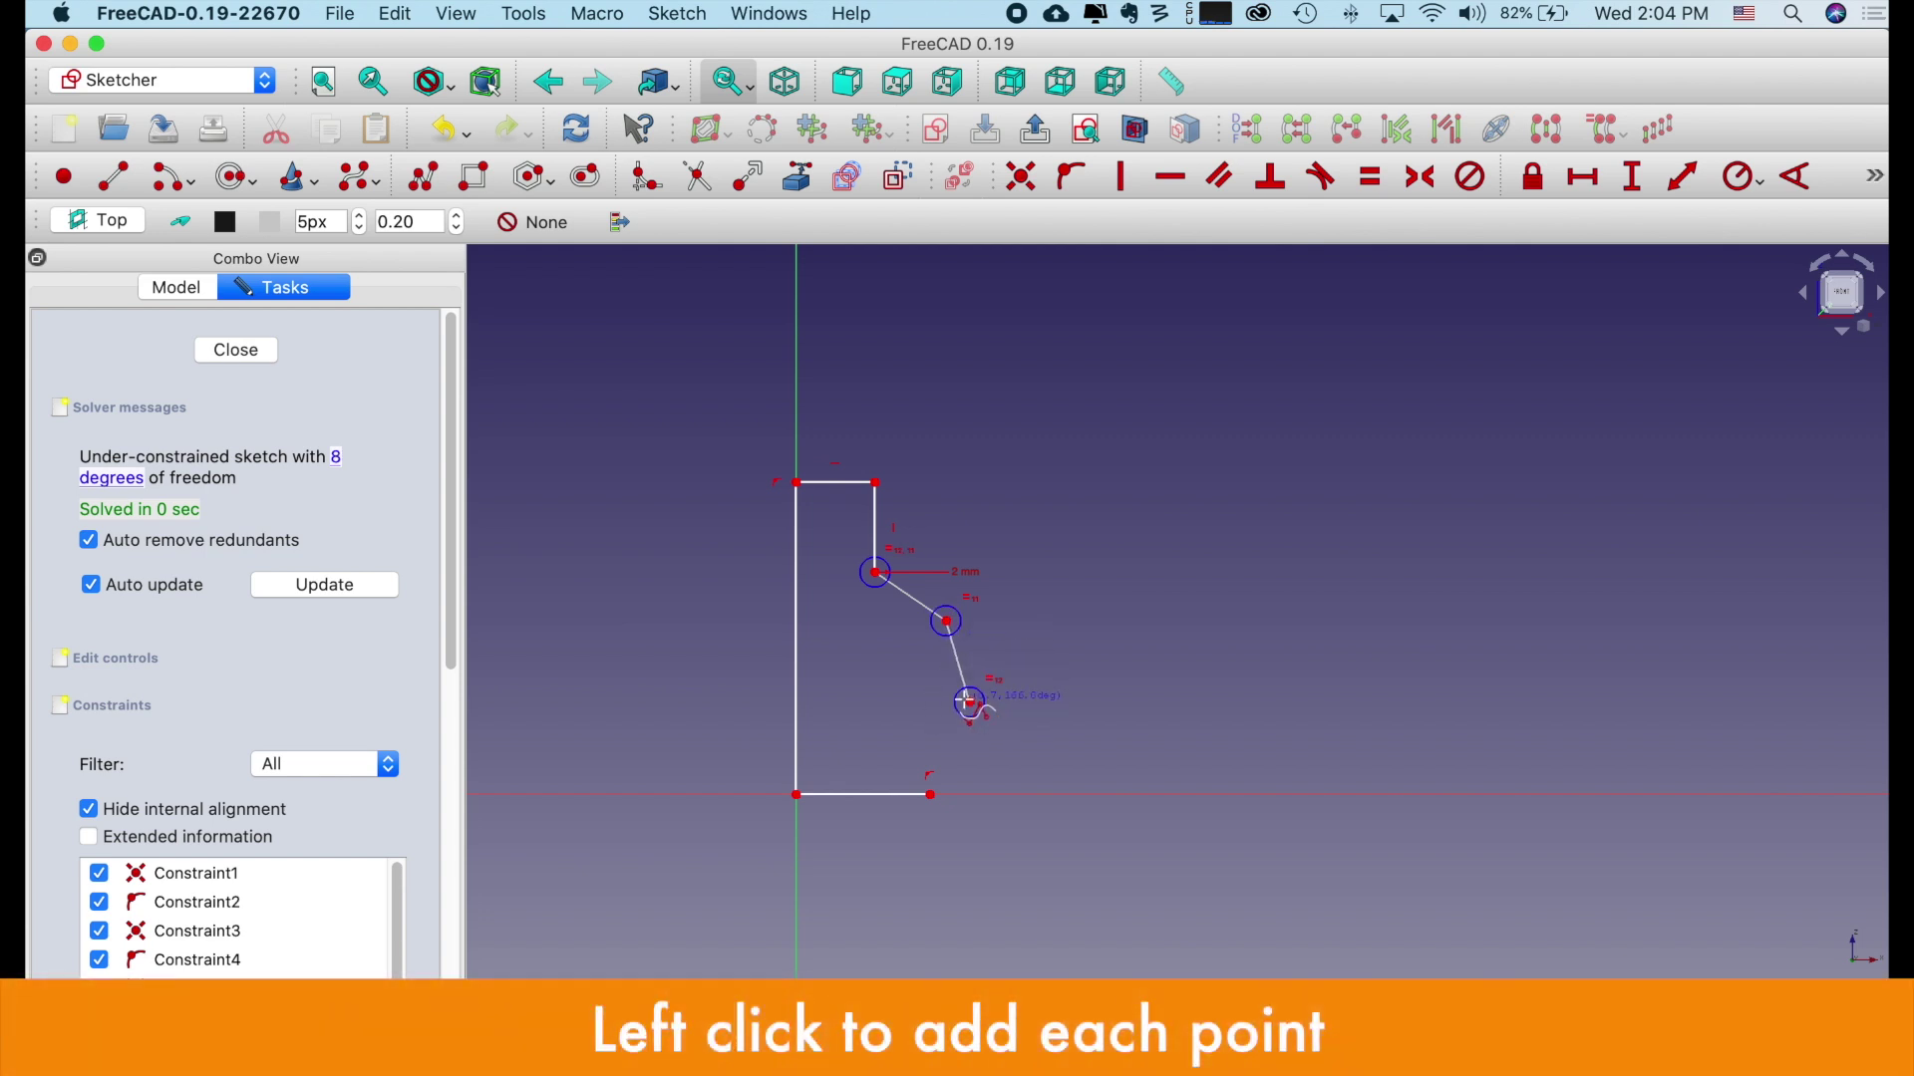
{"action": "left_click", "coordinate": [950, 754]}
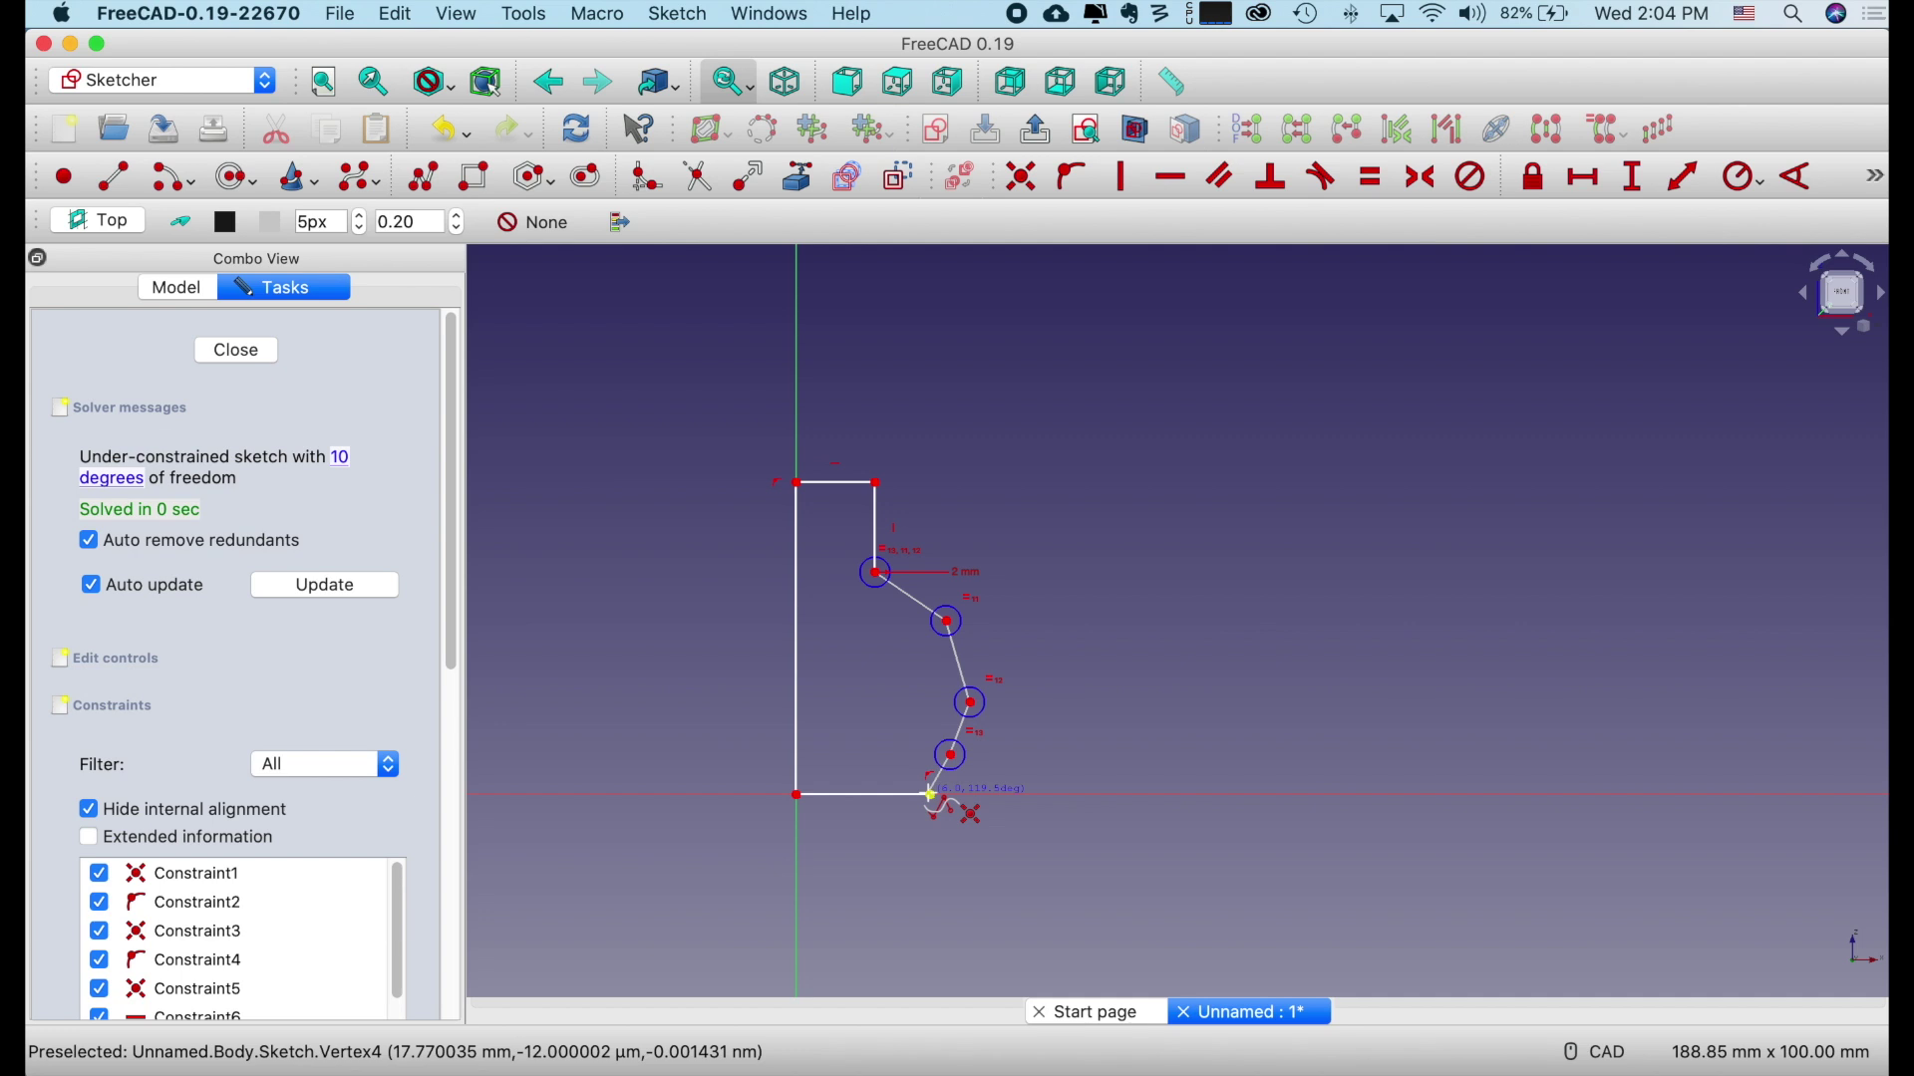
{"action": "left_click", "coordinate": [932, 798]}
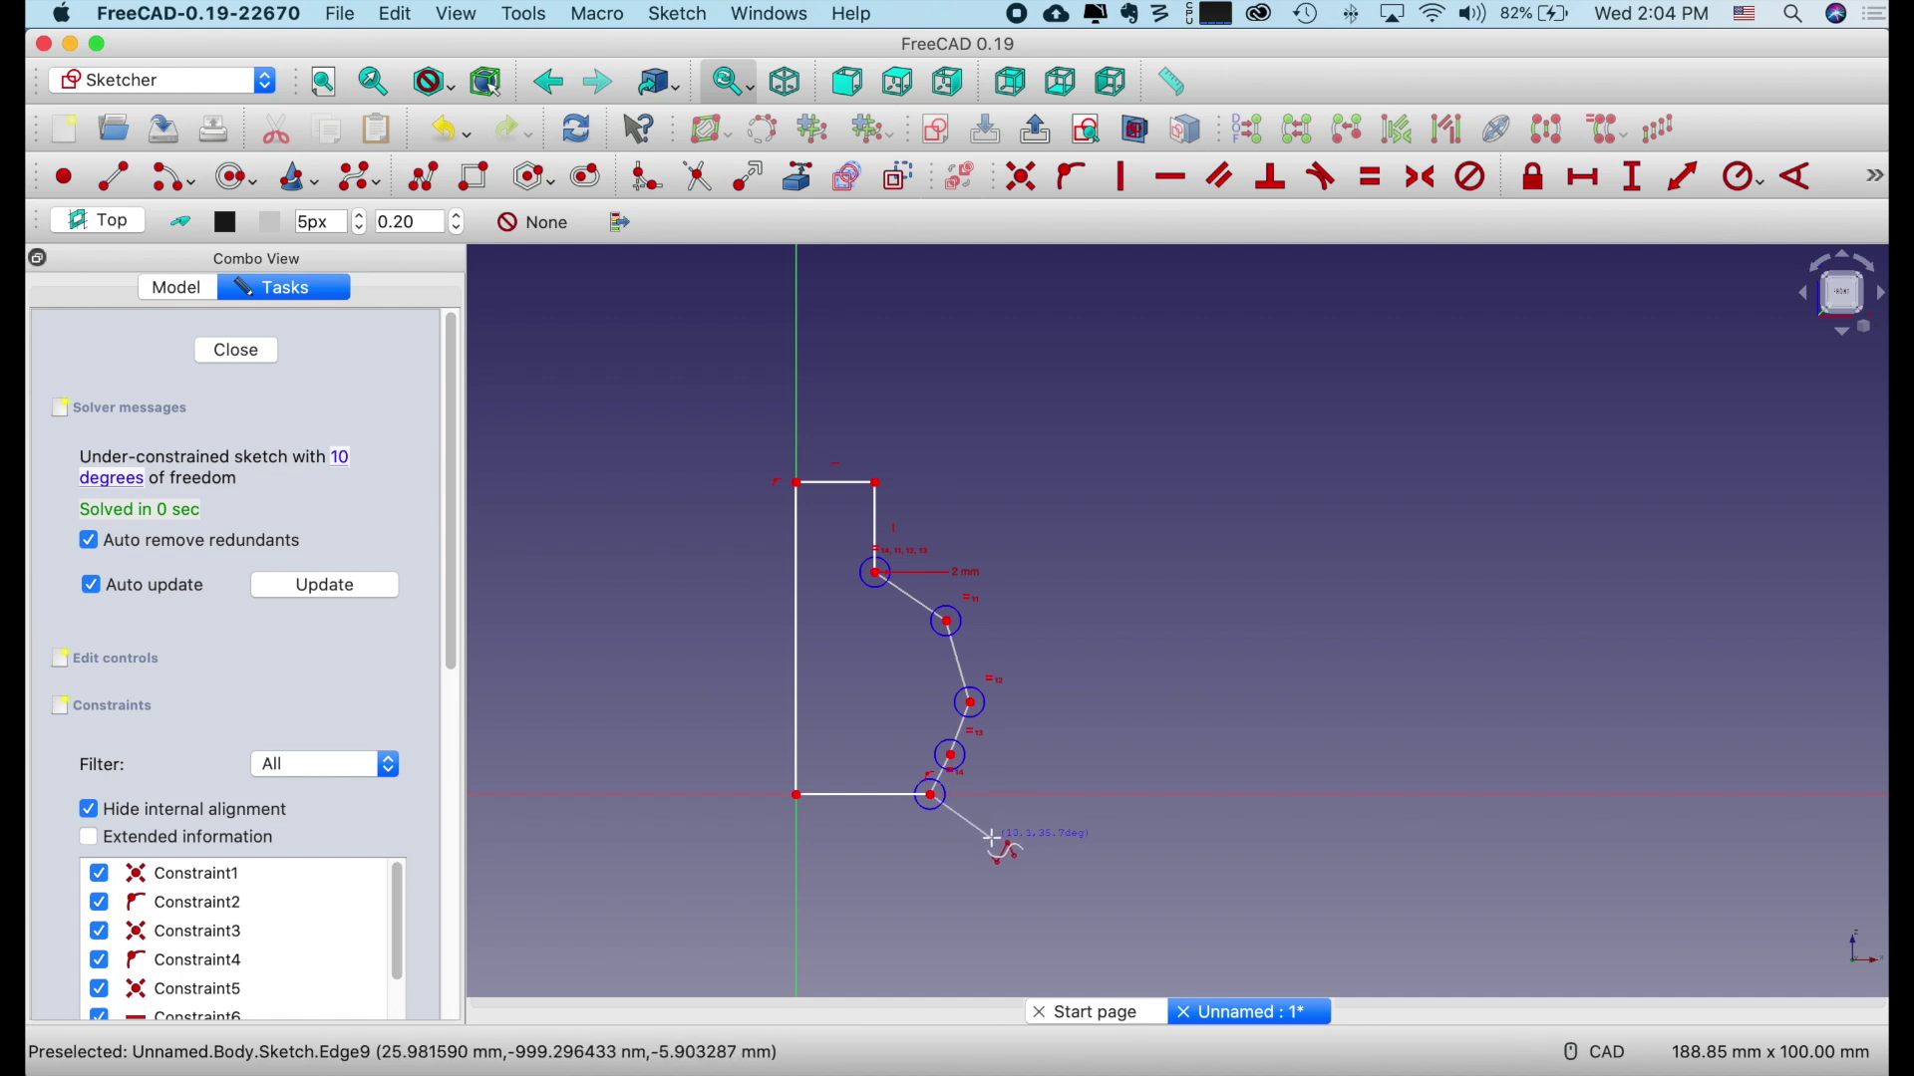
{"action": "right_click", "coordinate": [1031, 852]}
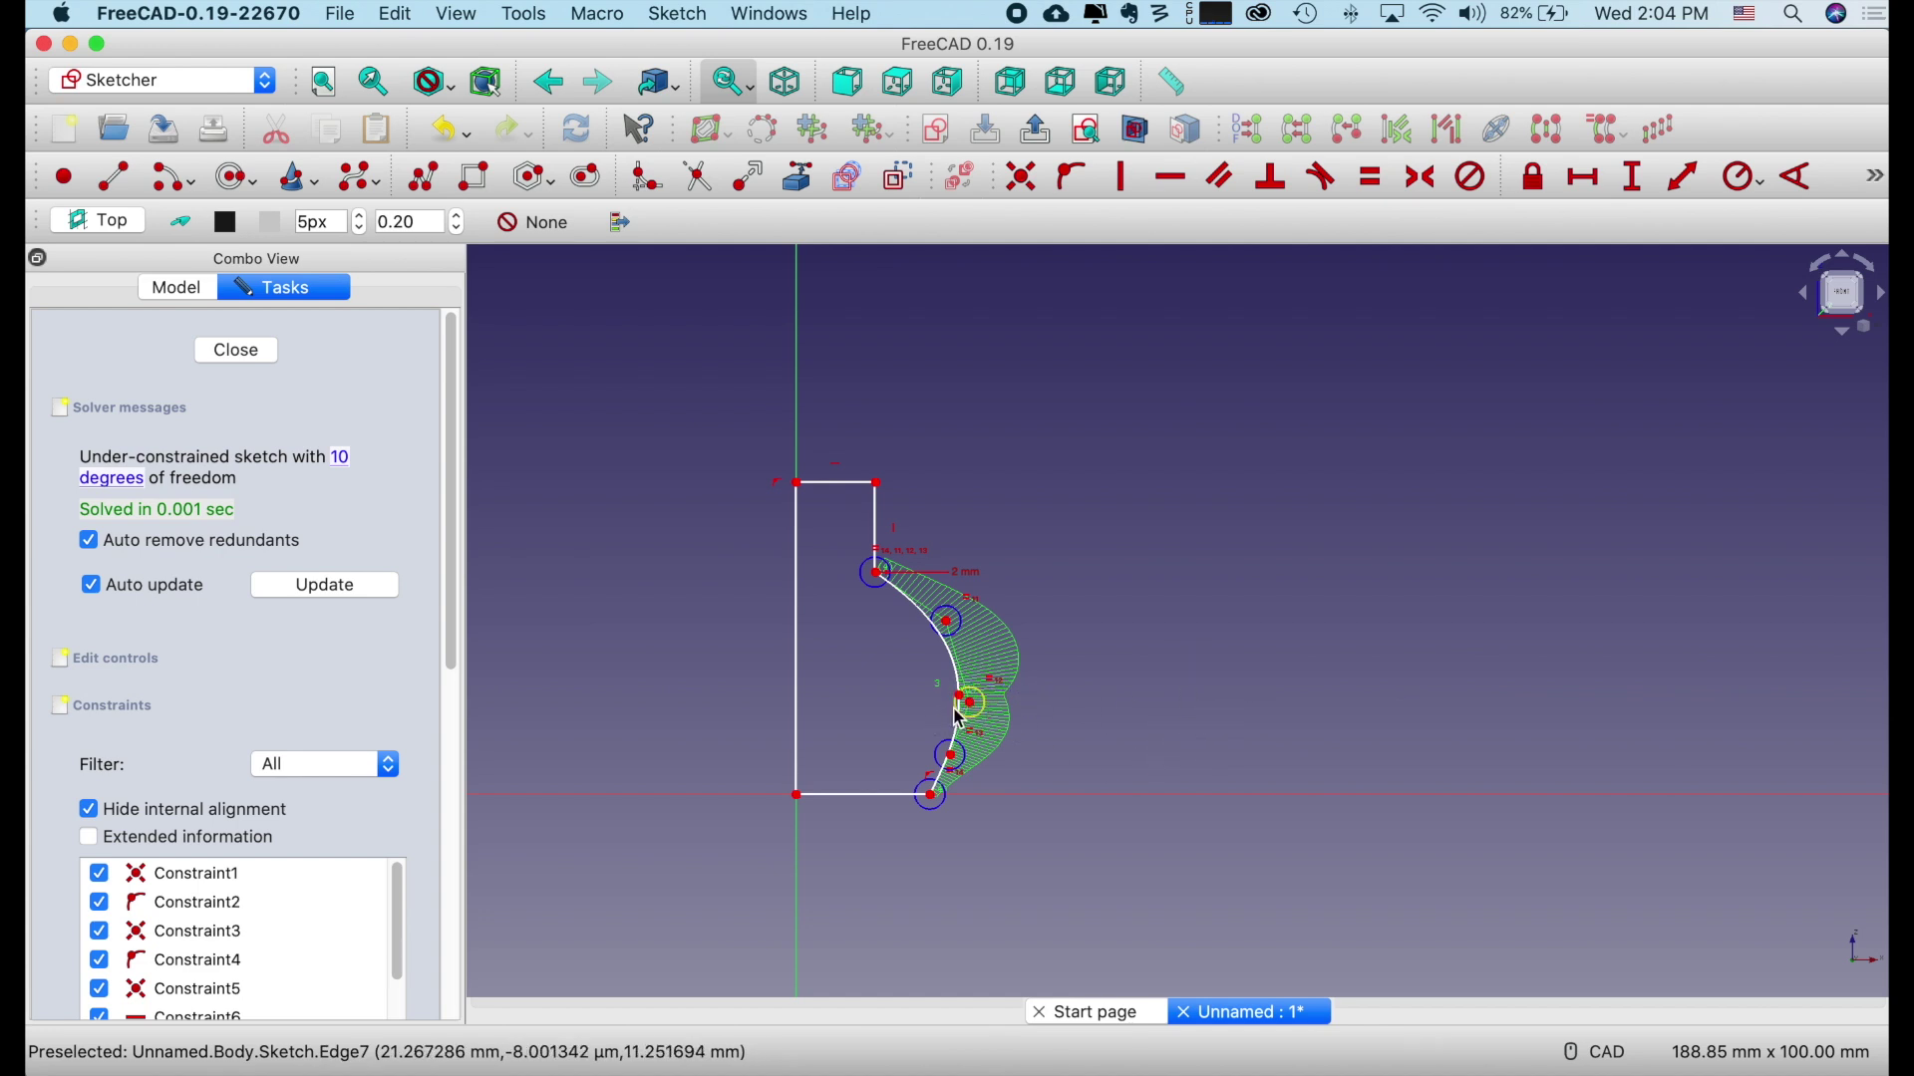
Reshape the B-spline by moving two control points toward the vertical axis, raising its upper end and pulling the lowest intermediate point up and outward.
{"action": "left_click_drag", "start_coordinate": [964, 707], "coordinate": [848, 708]}
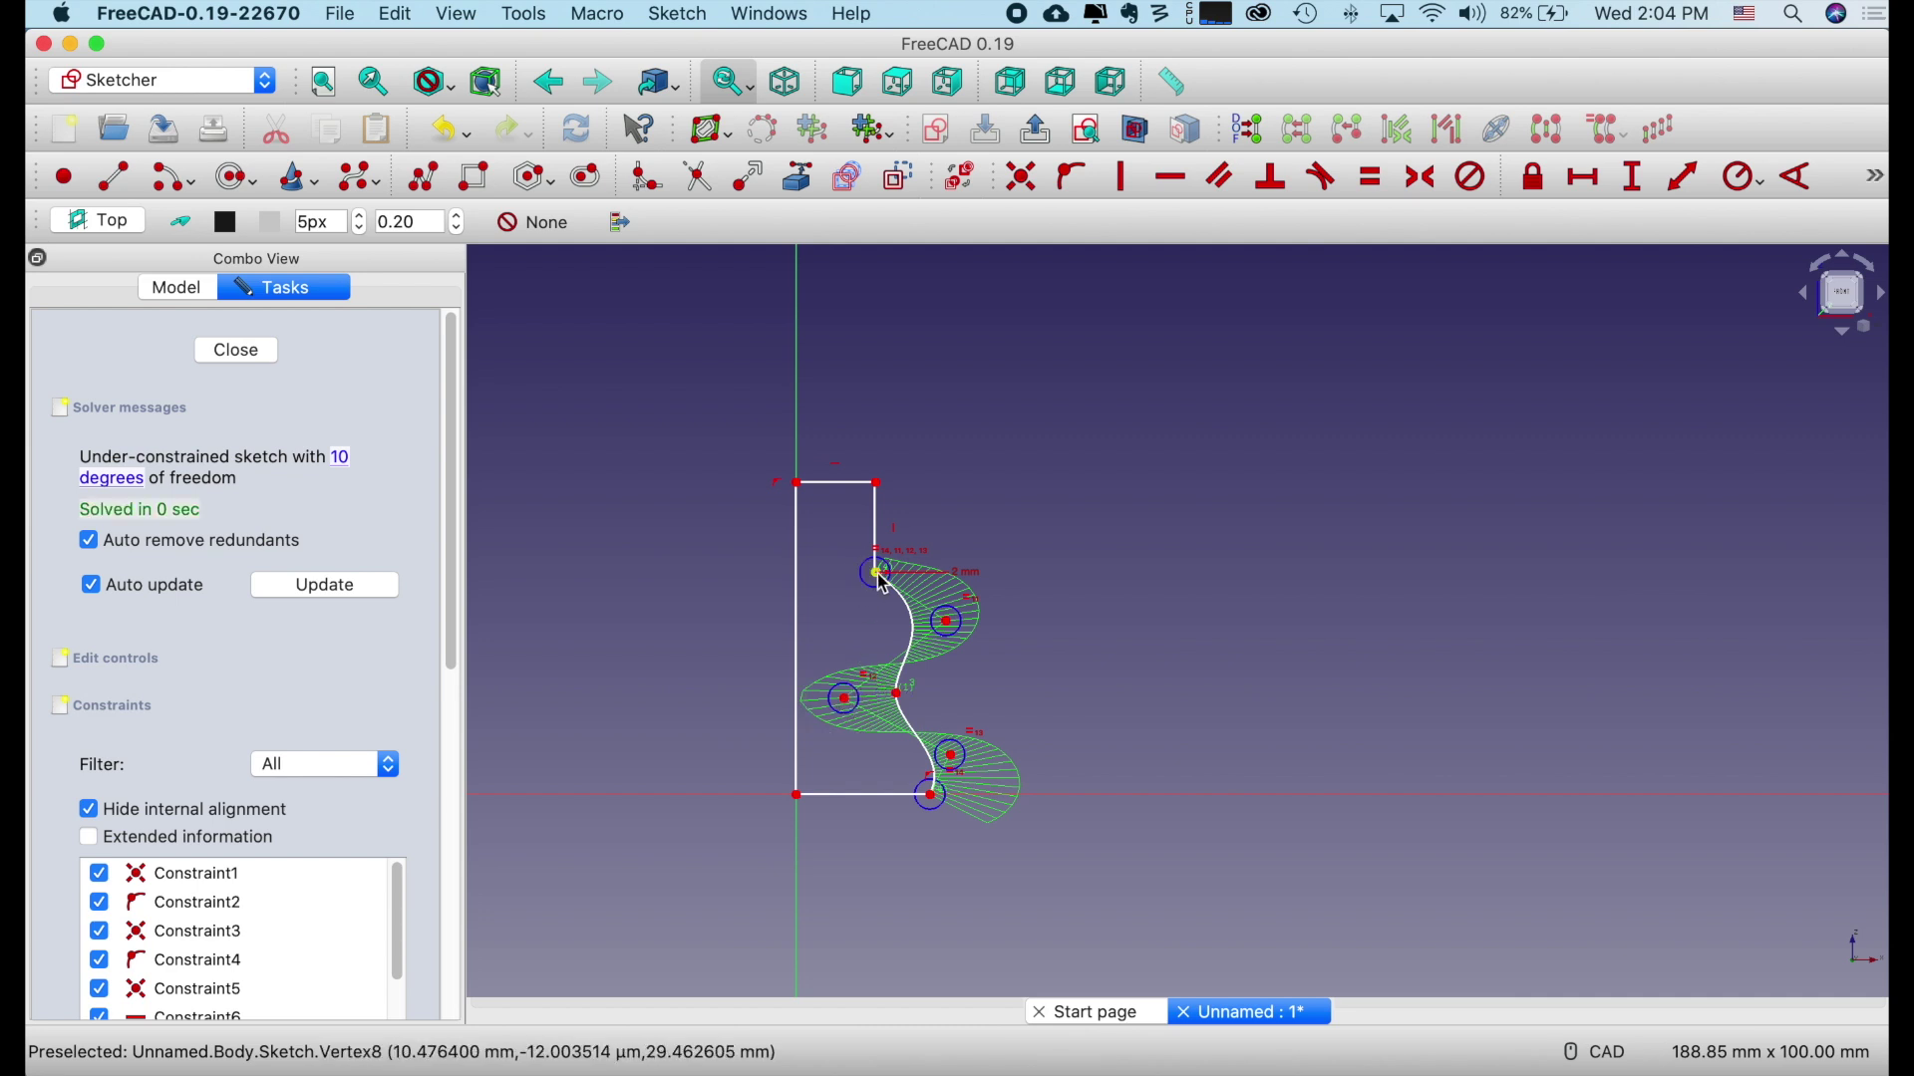
{"action": "left_click_drag", "start_coordinate": [878, 573], "coordinate": [878, 526]}
{"action": "left_click_drag", "start_coordinate": [957, 633], "coordinate": [861, 646]}
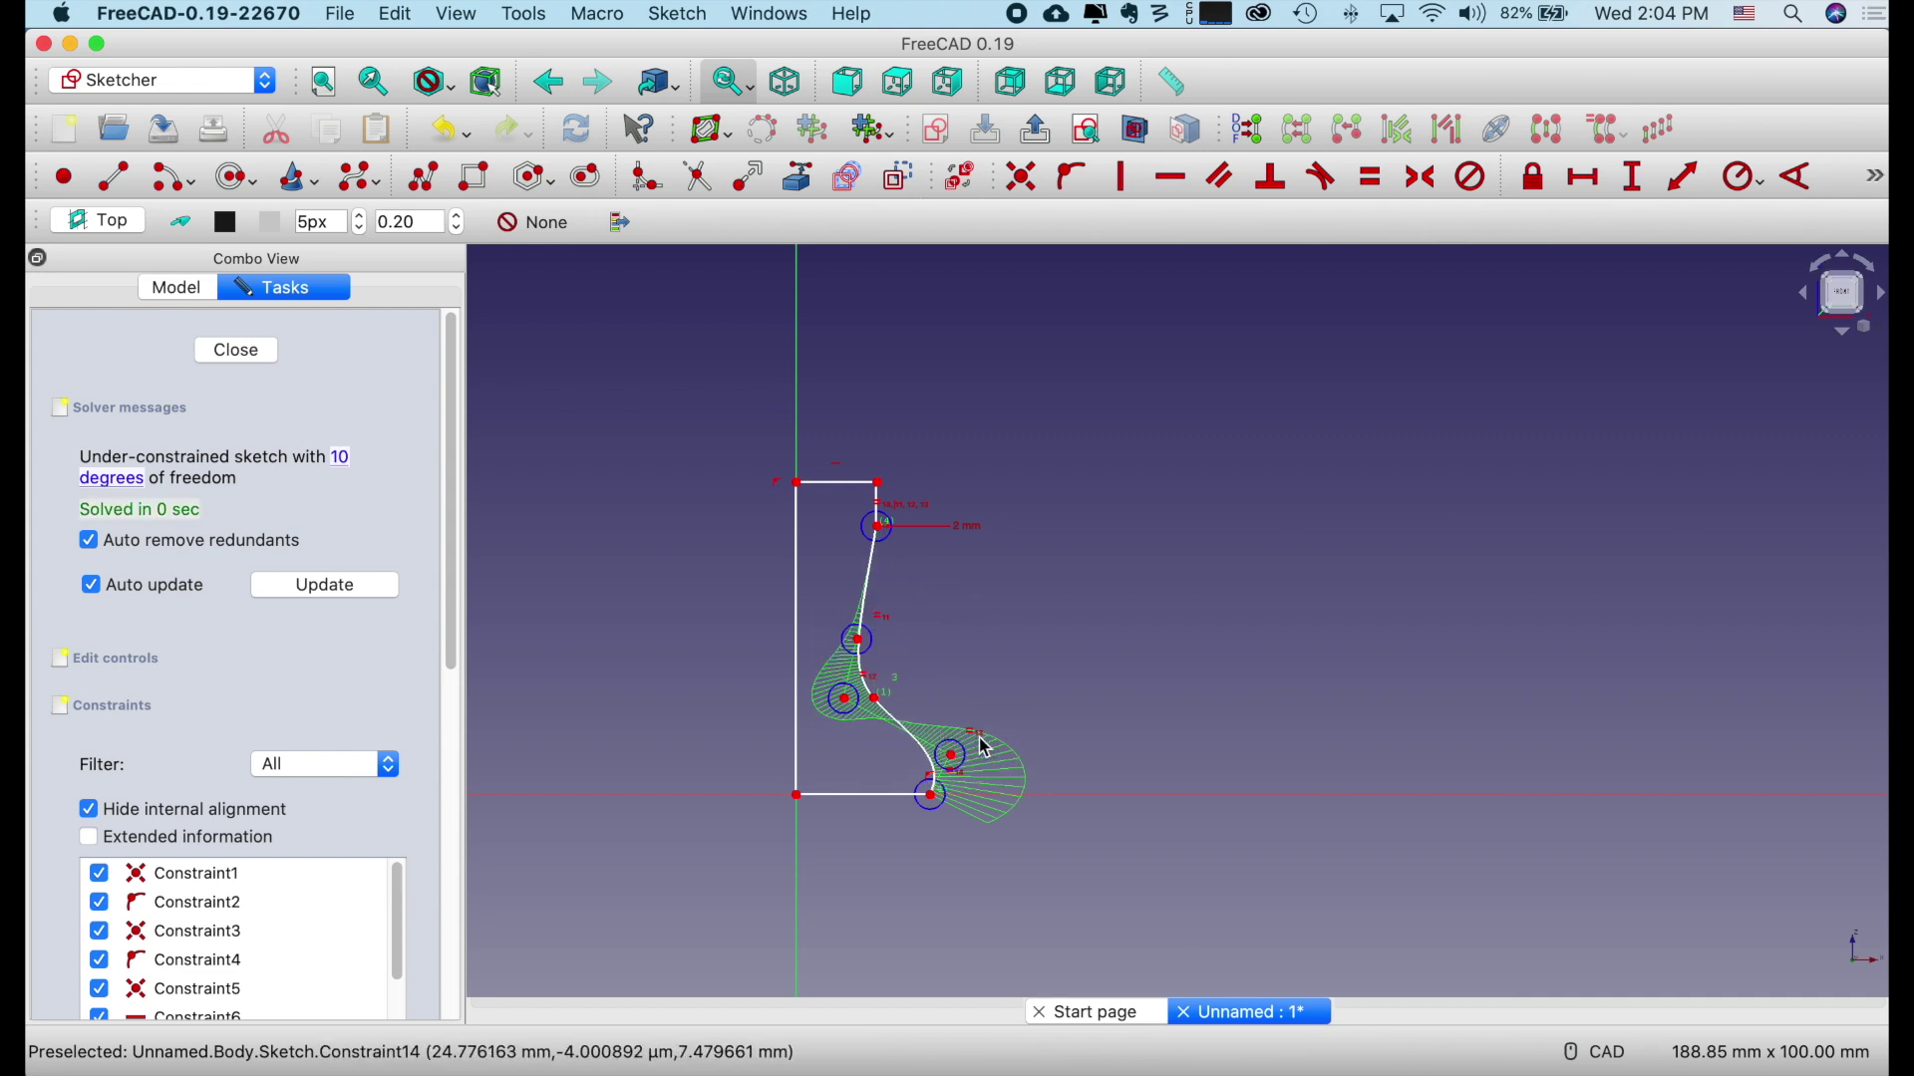
{"action": "left_click_drag", "start_coordinate": [954, 764], "coordinate": [990, 664]}
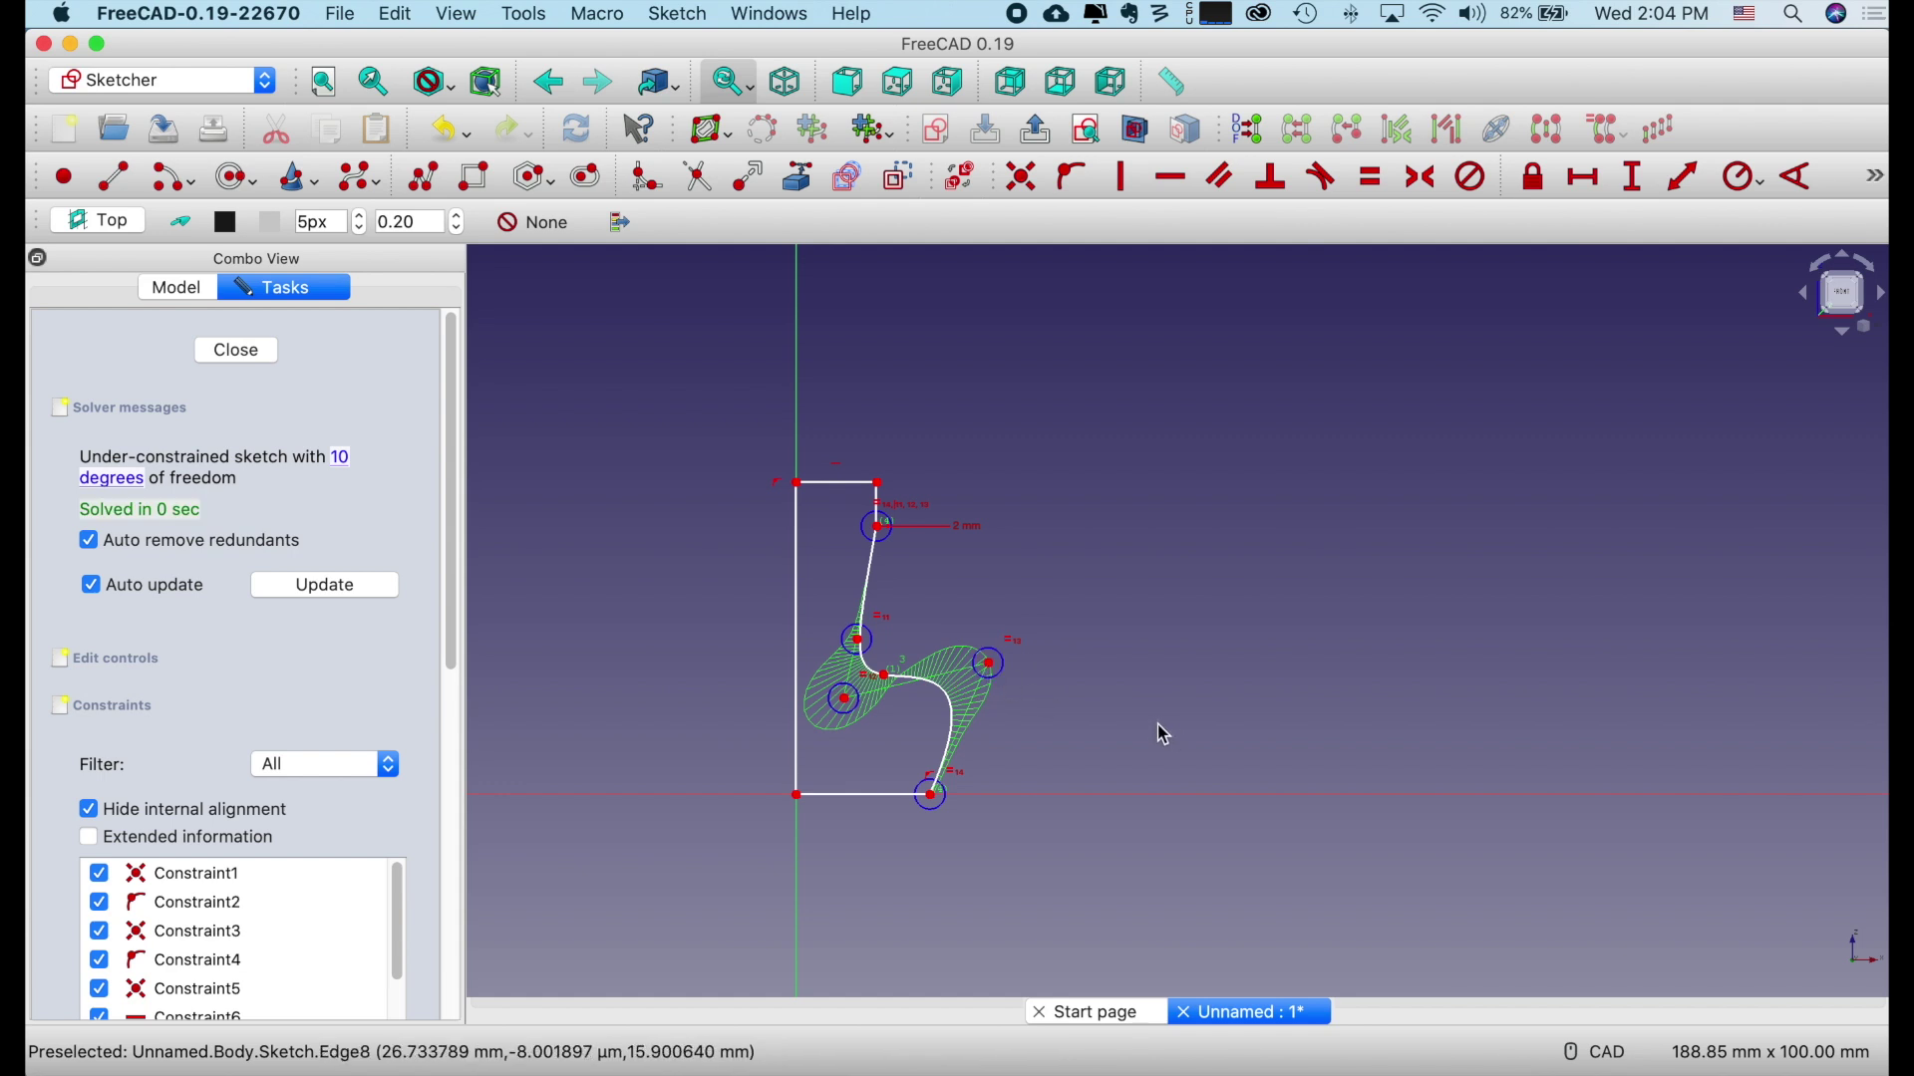
Smooth the B-spline into a gentler S-curve by repositioning its control points, lowering its upper end and narrowing the neck.
{"action": "scroll", "coordinate": [1164, 736], "scroll_direction": "up", "scroll_amount": 4}
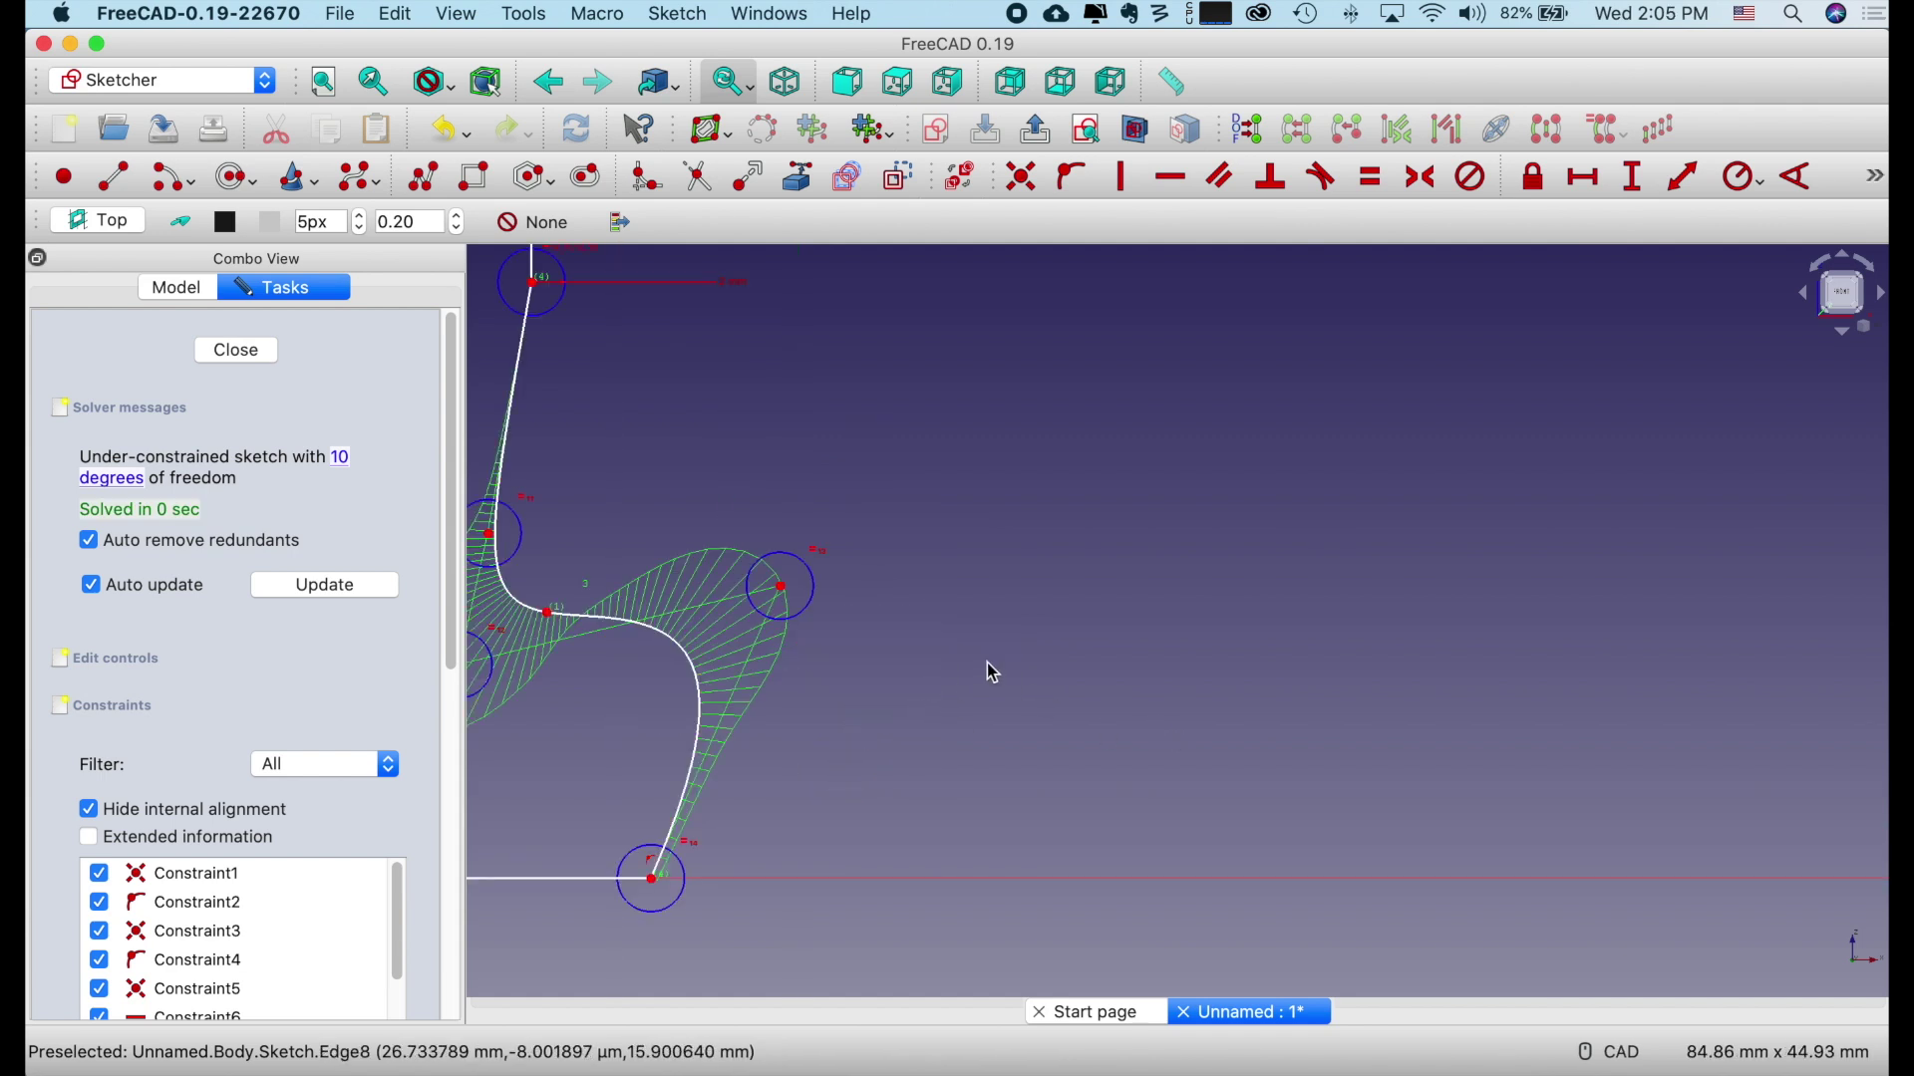
{"action": "scroll", "coordinate": [994, 673], "scroll_direction": "right", "scroll_amount": 2}
{"action": "scroll", "coordinate": [994, 673], "scroll_direction": "left", "scroll_amount": 5}
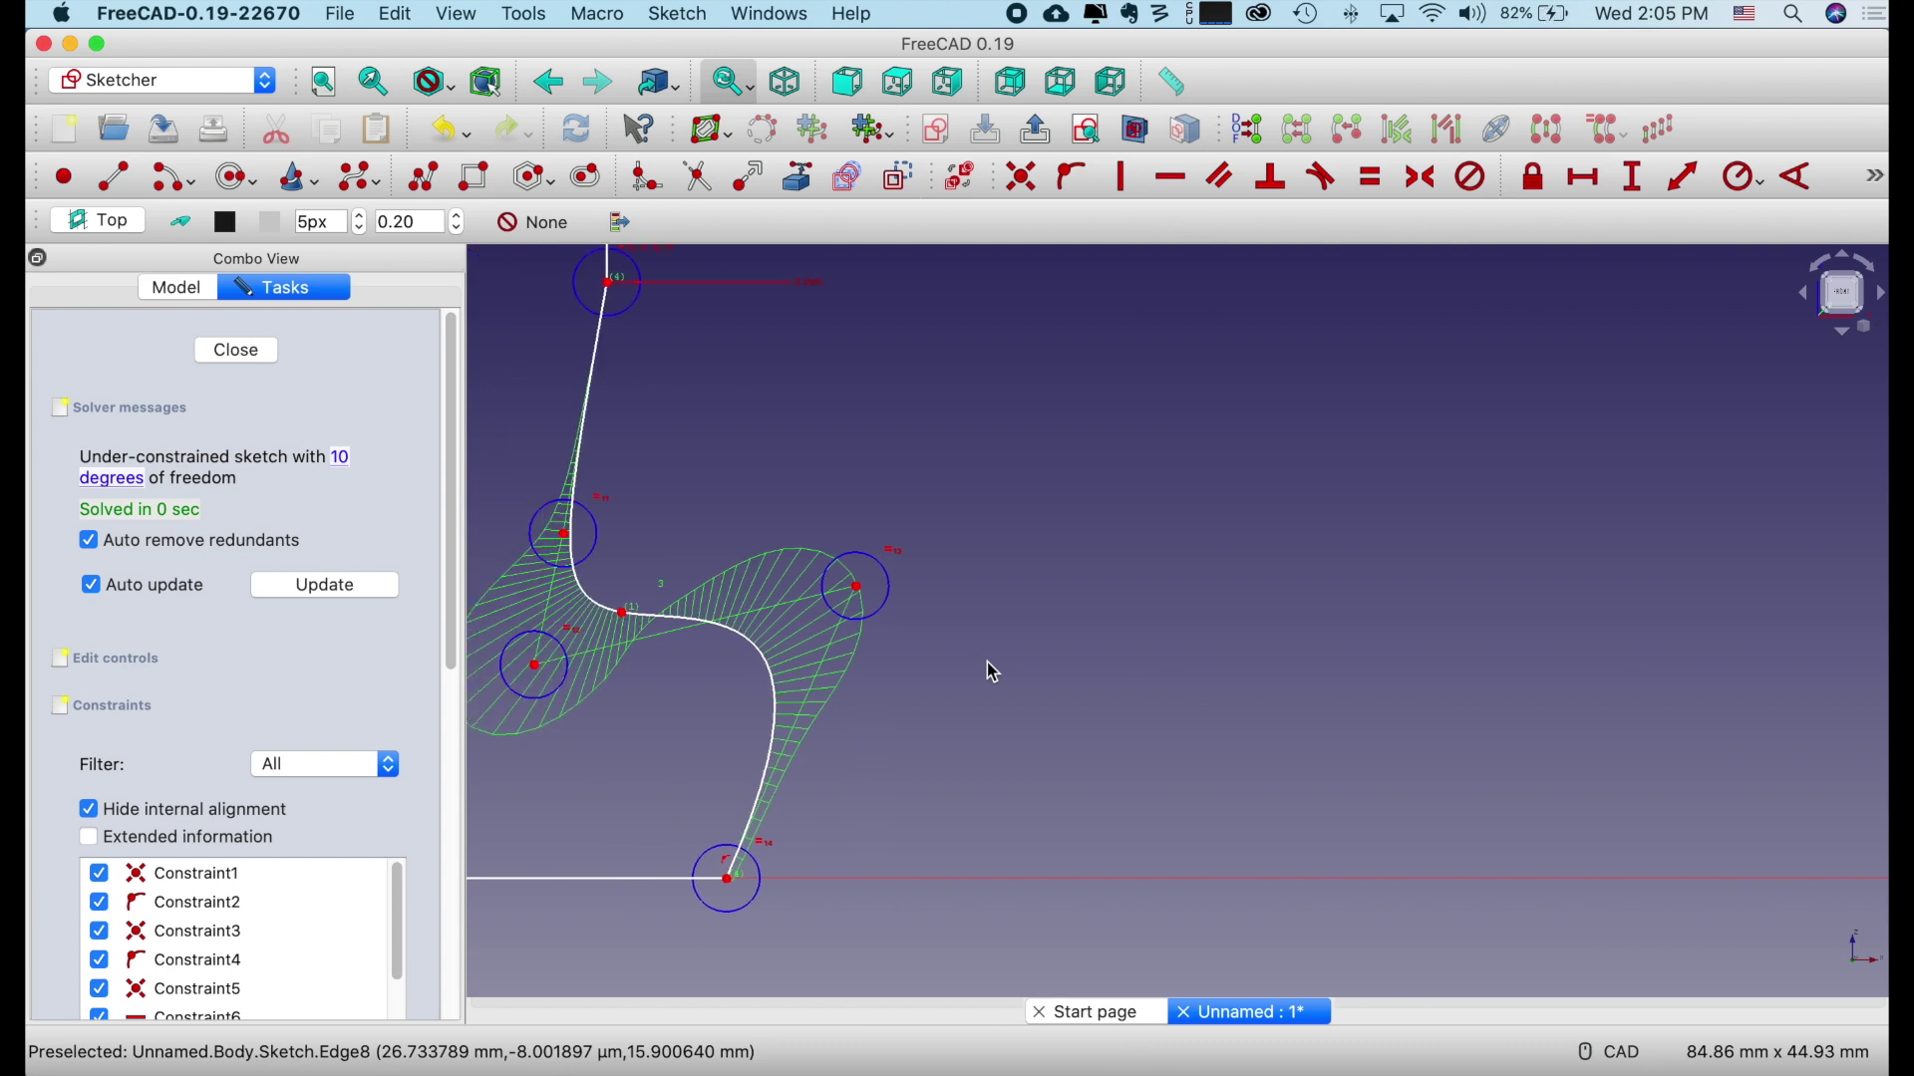
{"action": "scroll", "coordinate": [994, 673], "scroll_direction": "left", "scroll_amount": 5}
{"action": "scroll", "coordinate": [993, 673], "scroll_direction": "down", "scroll_amount": 2}
{"action": "scroll", "coordinate": [994, 673], "scroll_direction": "up", "scroll_amount": 4}
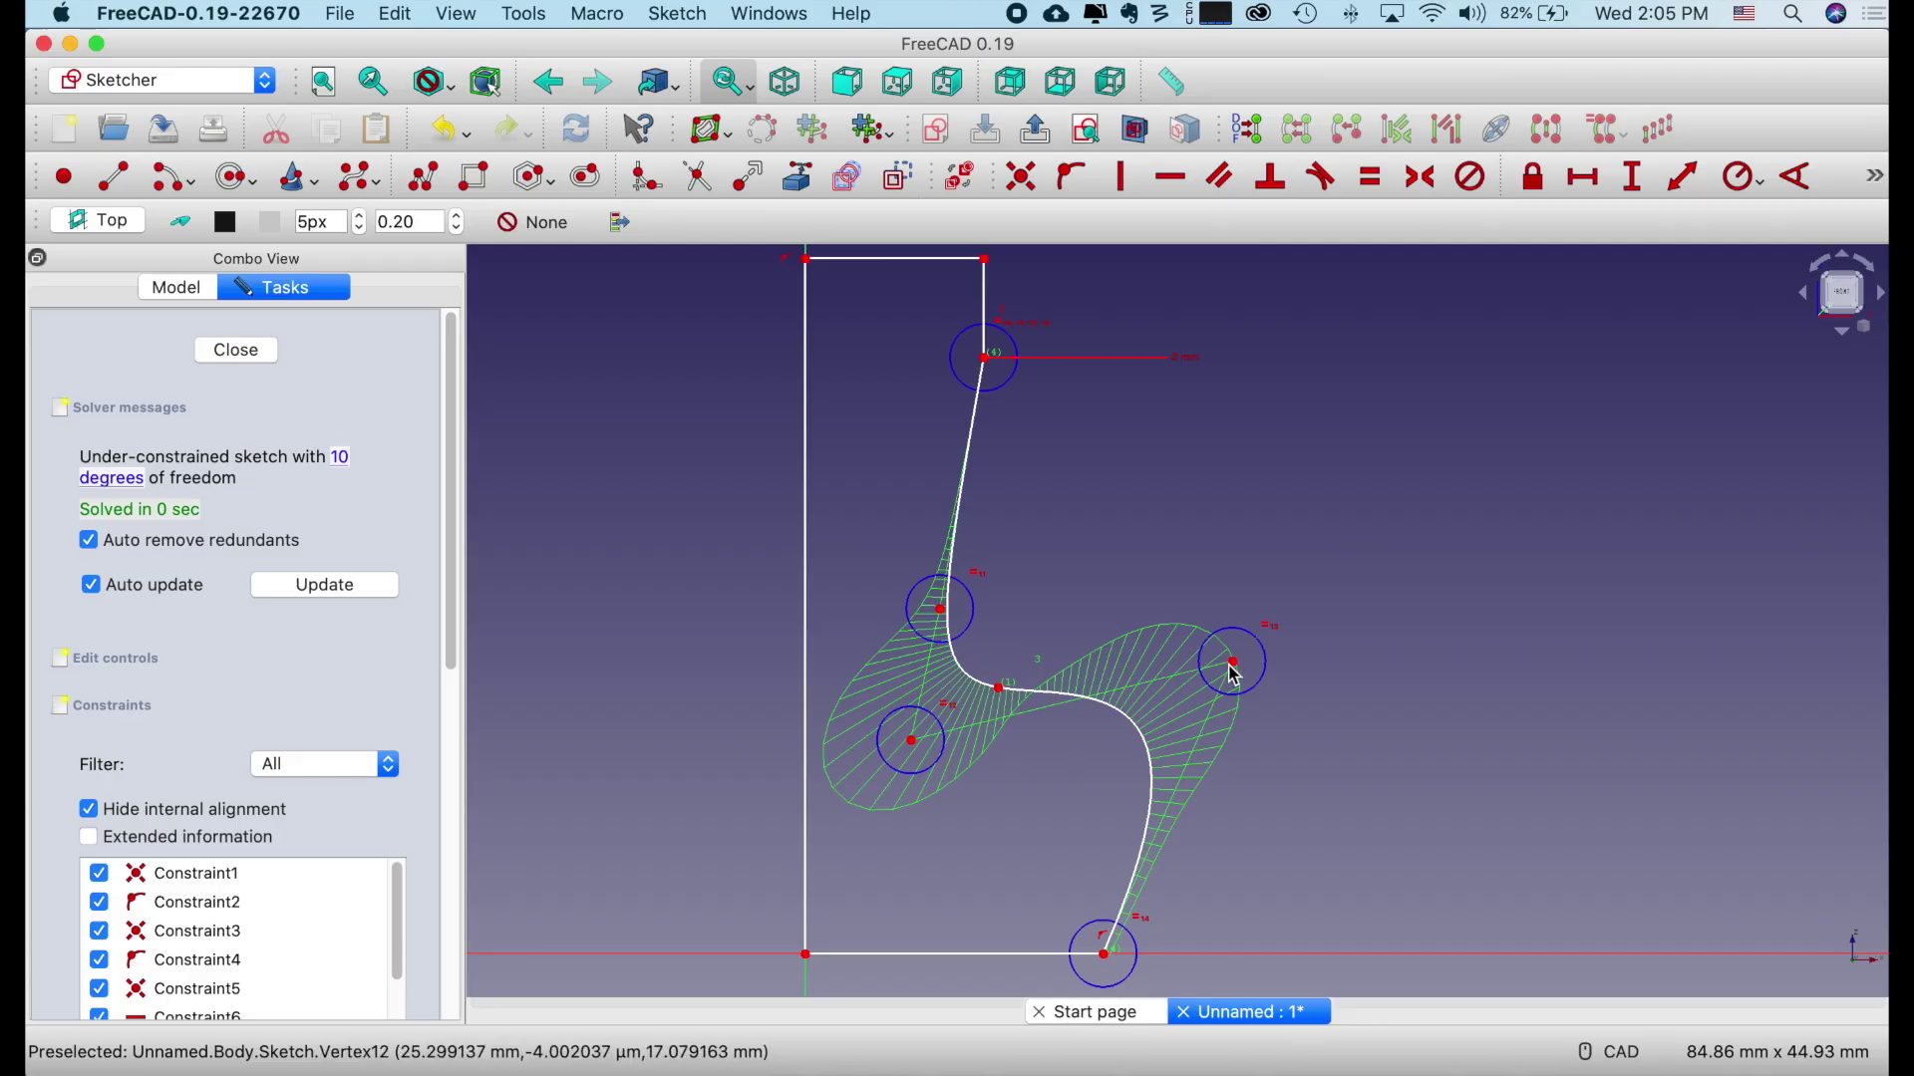
{"action": "left_click_drag", "start_coordinate": [1233, 664], "coordinate": [1115, 810]}
{"action": "left_click_drag", "start_coordinate": [942, 618], "coordinate": [989, 618]}
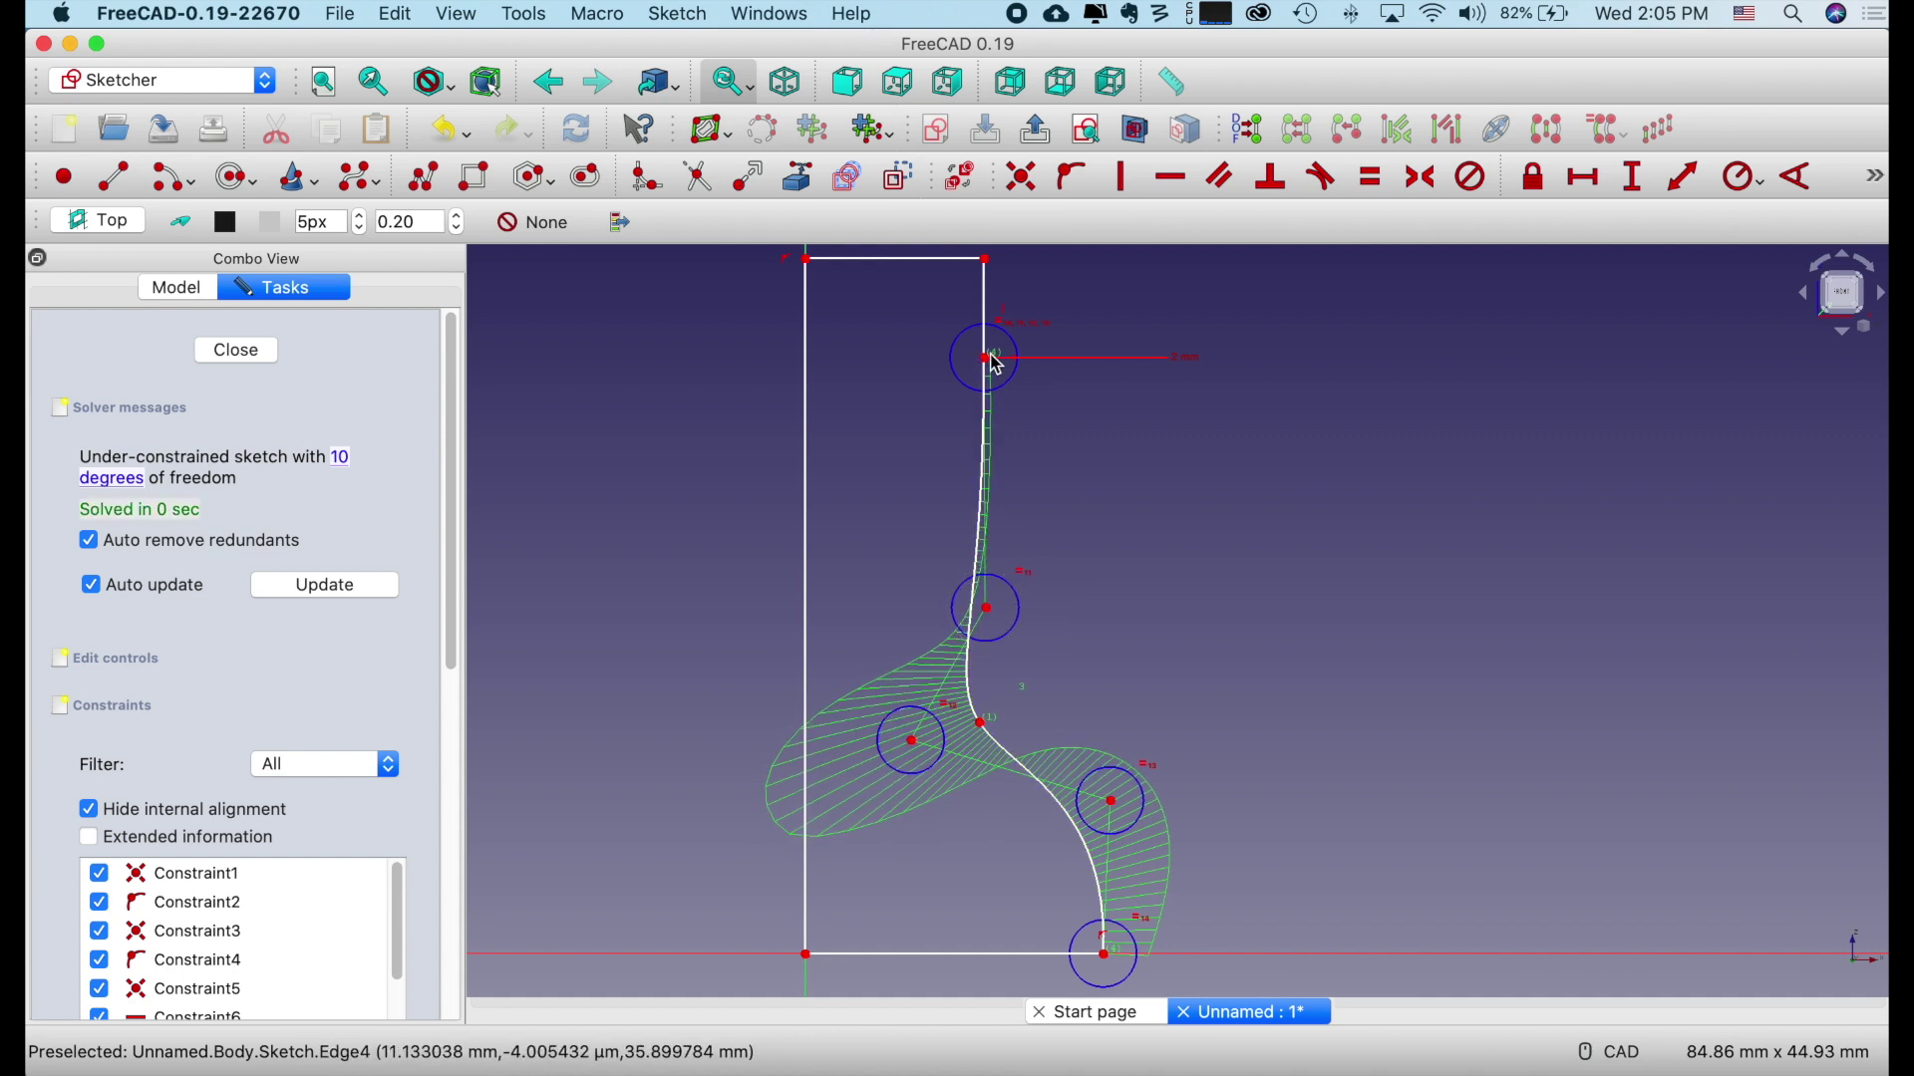
{"action": "left_click_drag", "start_coordinate": [990, 363], "coordinate": [994, 438]}
{"action": "left_click_drag", "start_coordinate": [989, 521], "coordinate": [949, 520]}
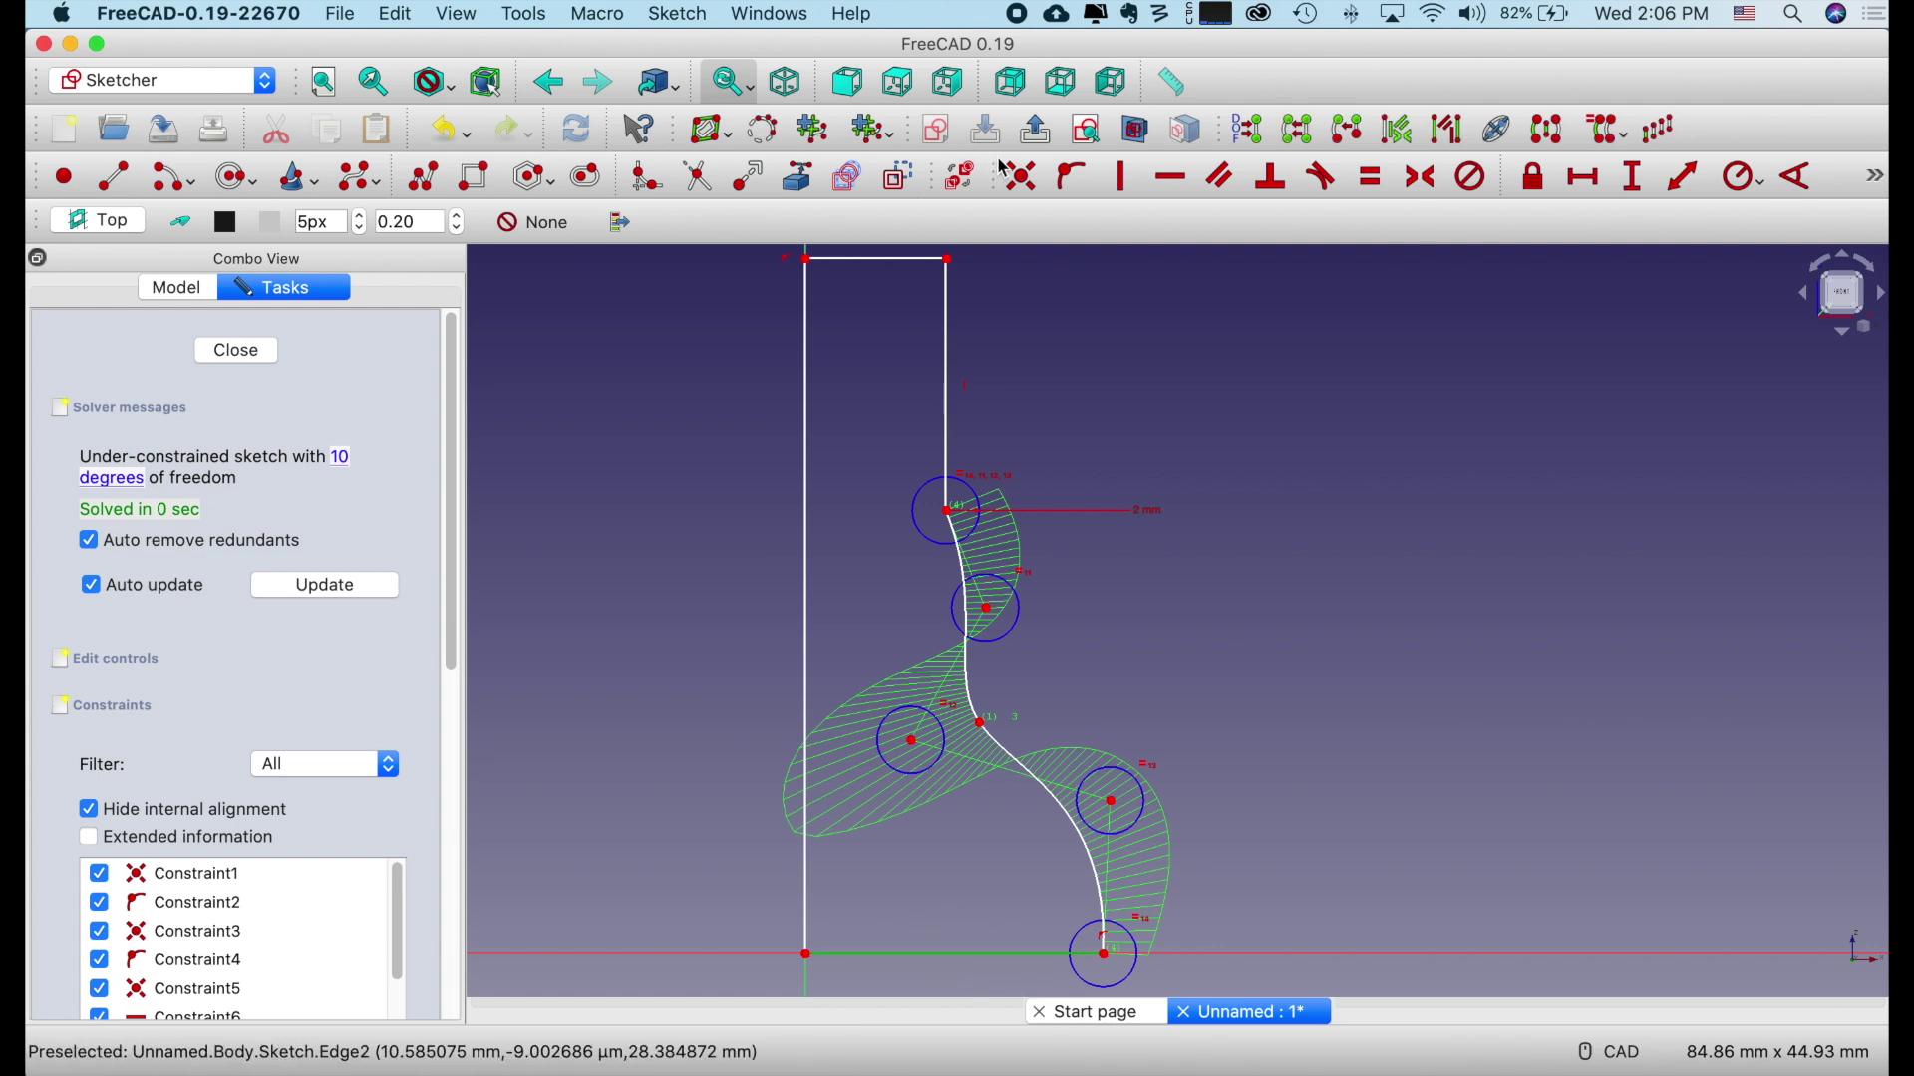
Constrain the length of the profile's base line to 40 mm.
{"action": "left_click", "coordinate": [1631, 179]}
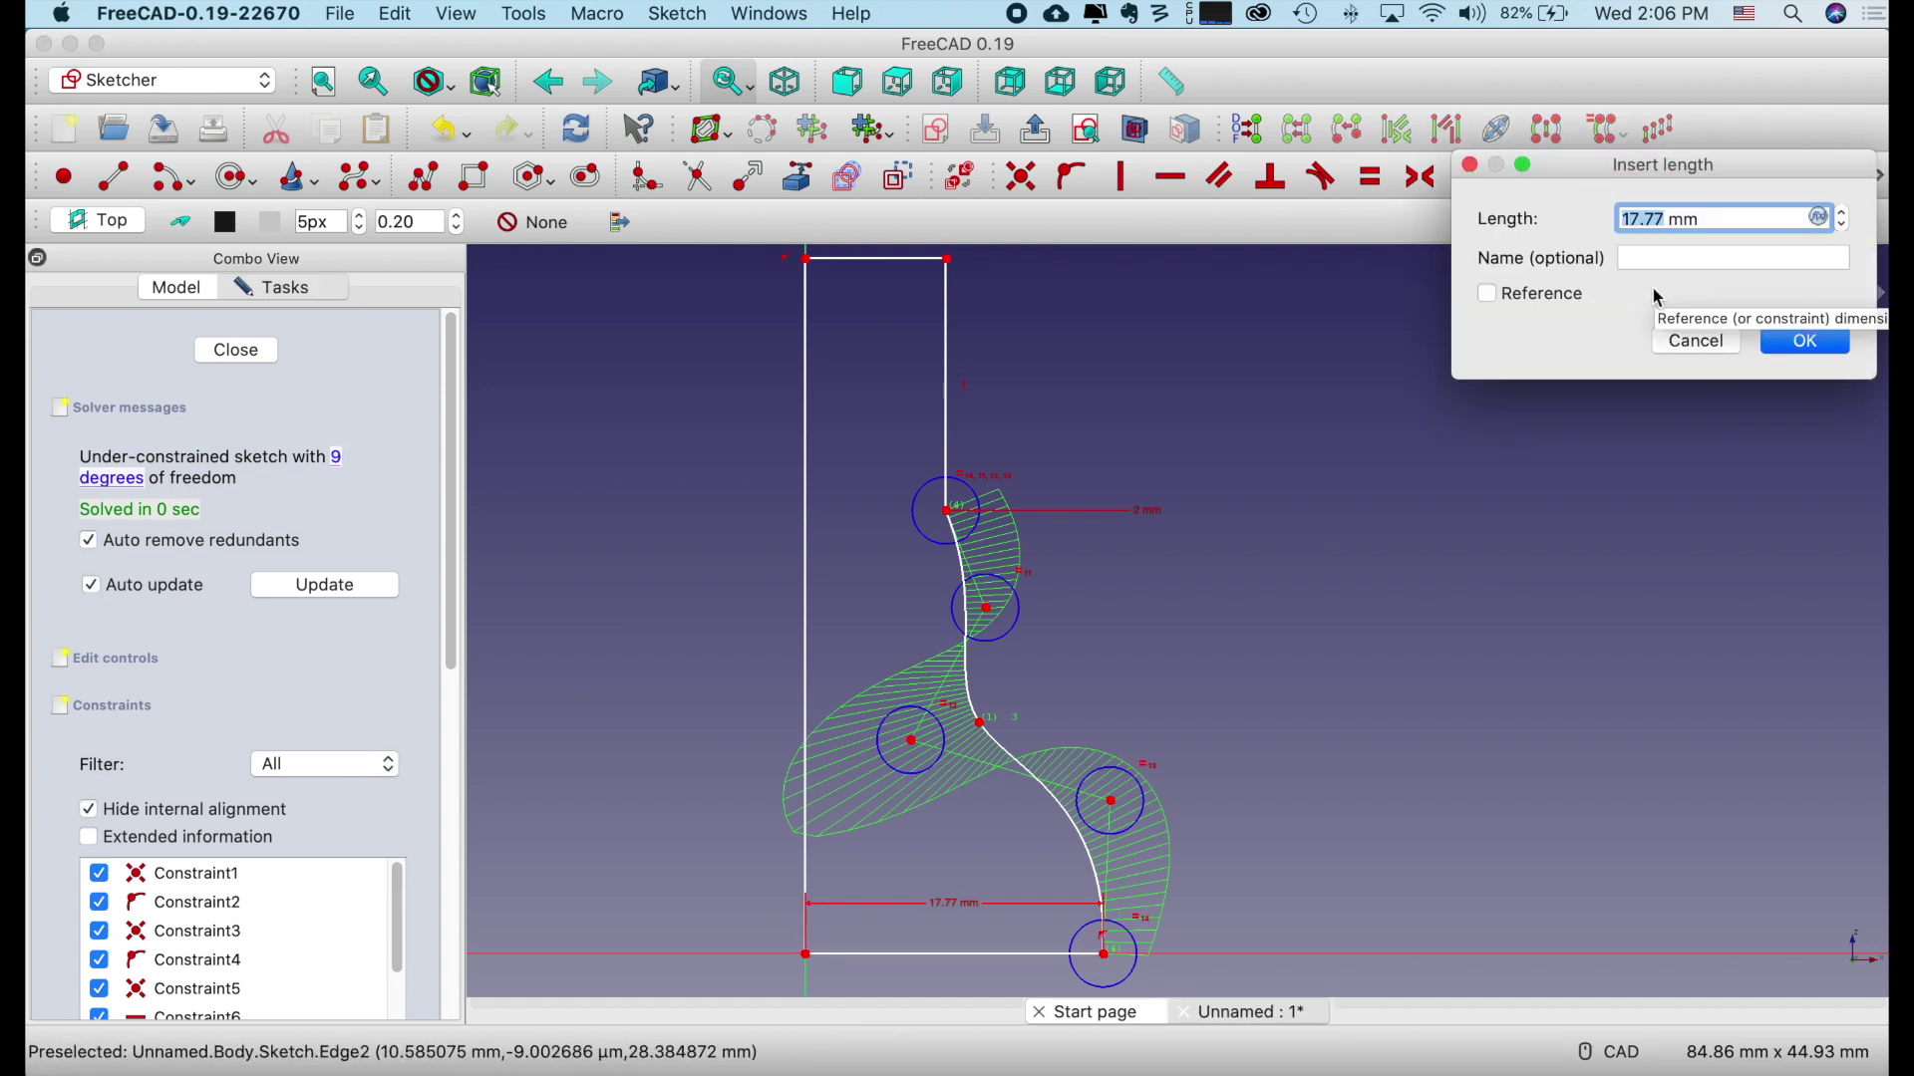
{"action": "type", "text": "40"}
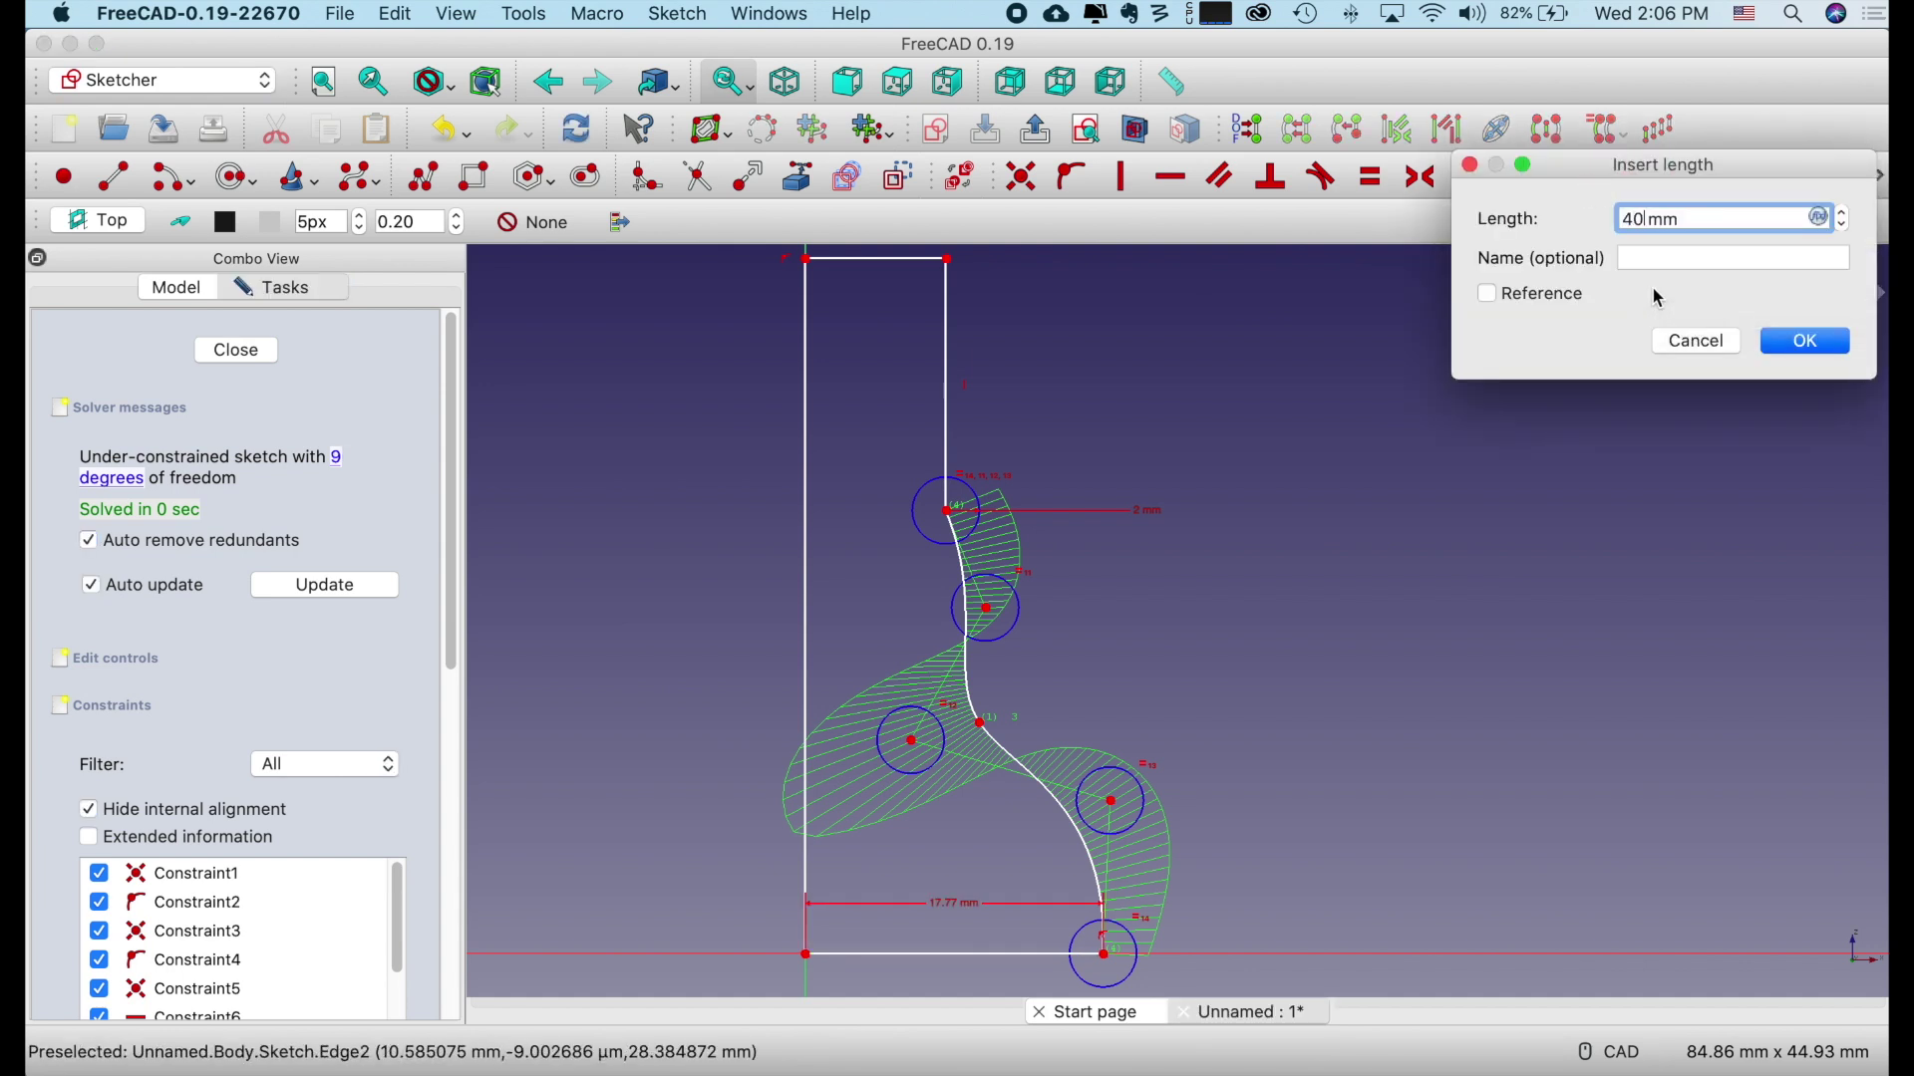
{"action": "key", "text": "Return"}
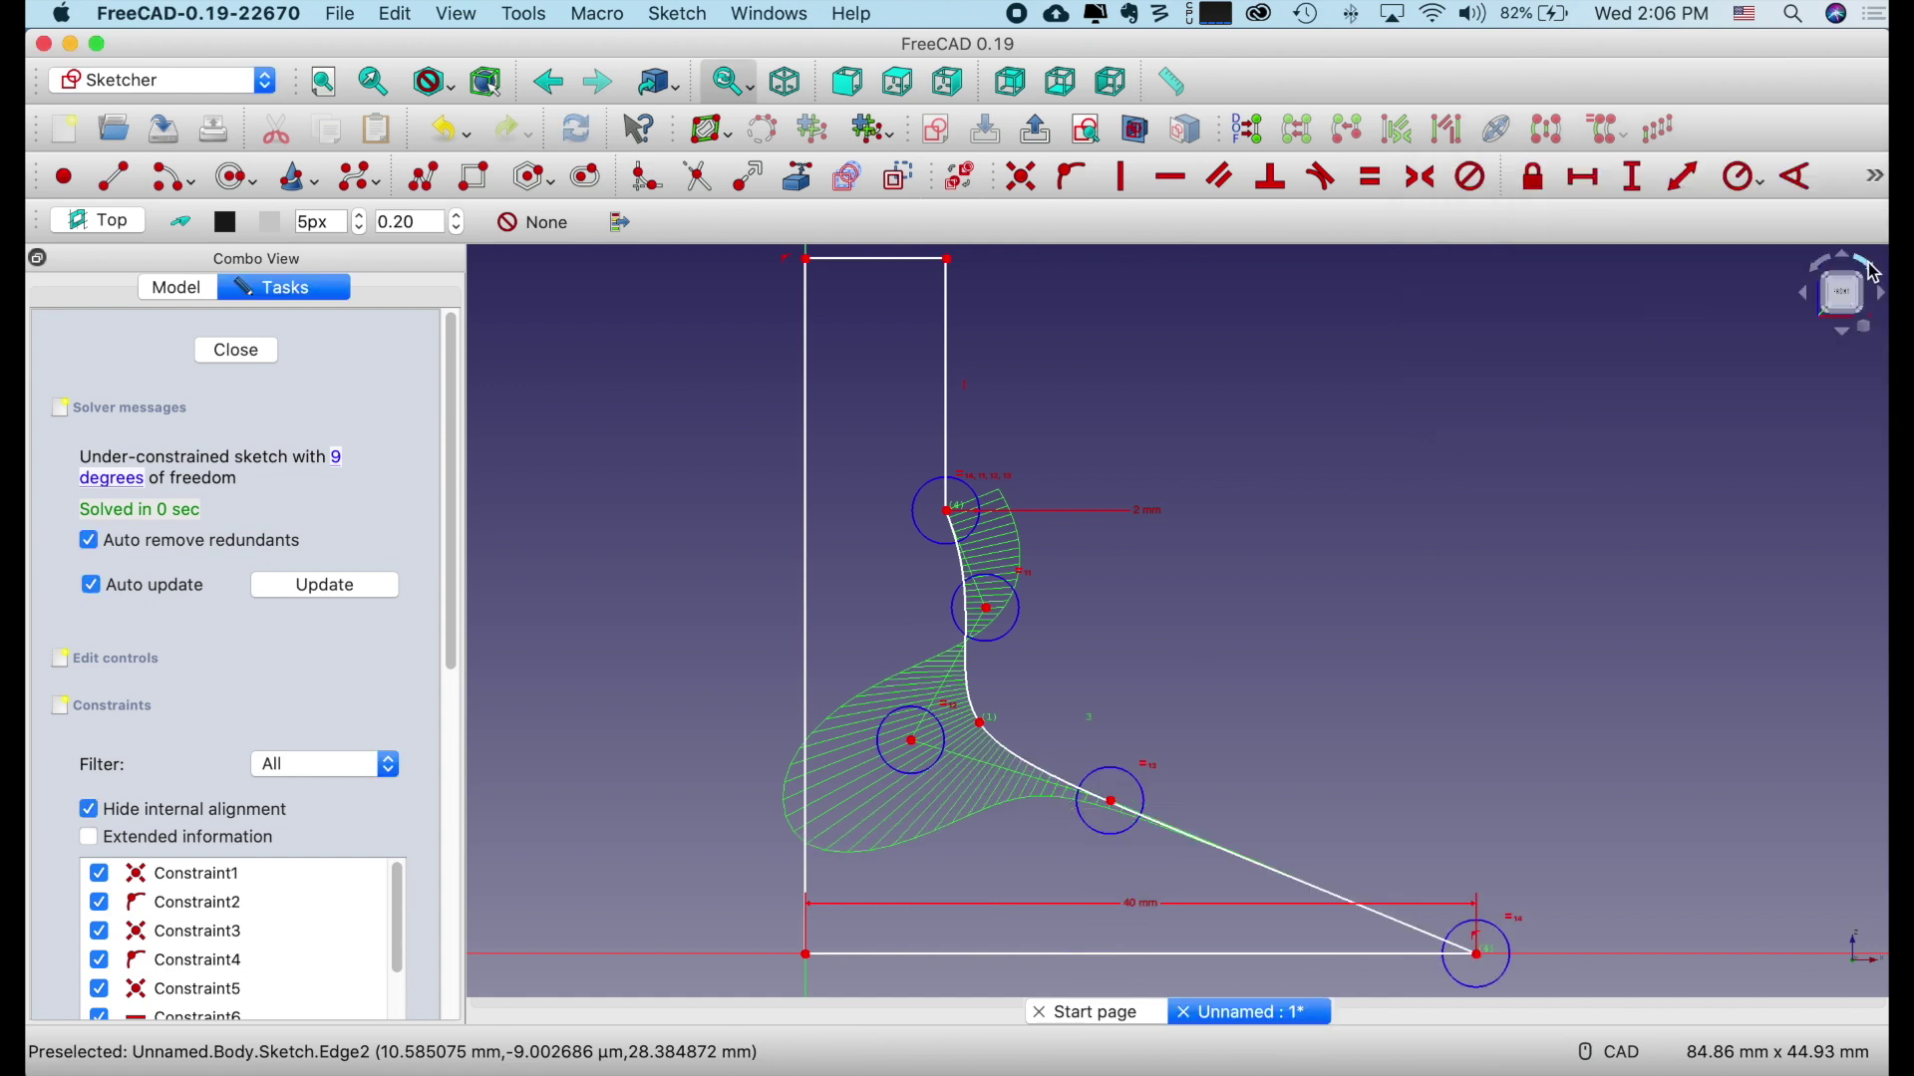
Widen the upper section of the profile and move the B-spline's two lower intermediate control points outward toward the base's outer end.
{"action": "left_click_drag", "start_coordinate": [948, 259], "coordinate": [1254, 277]}
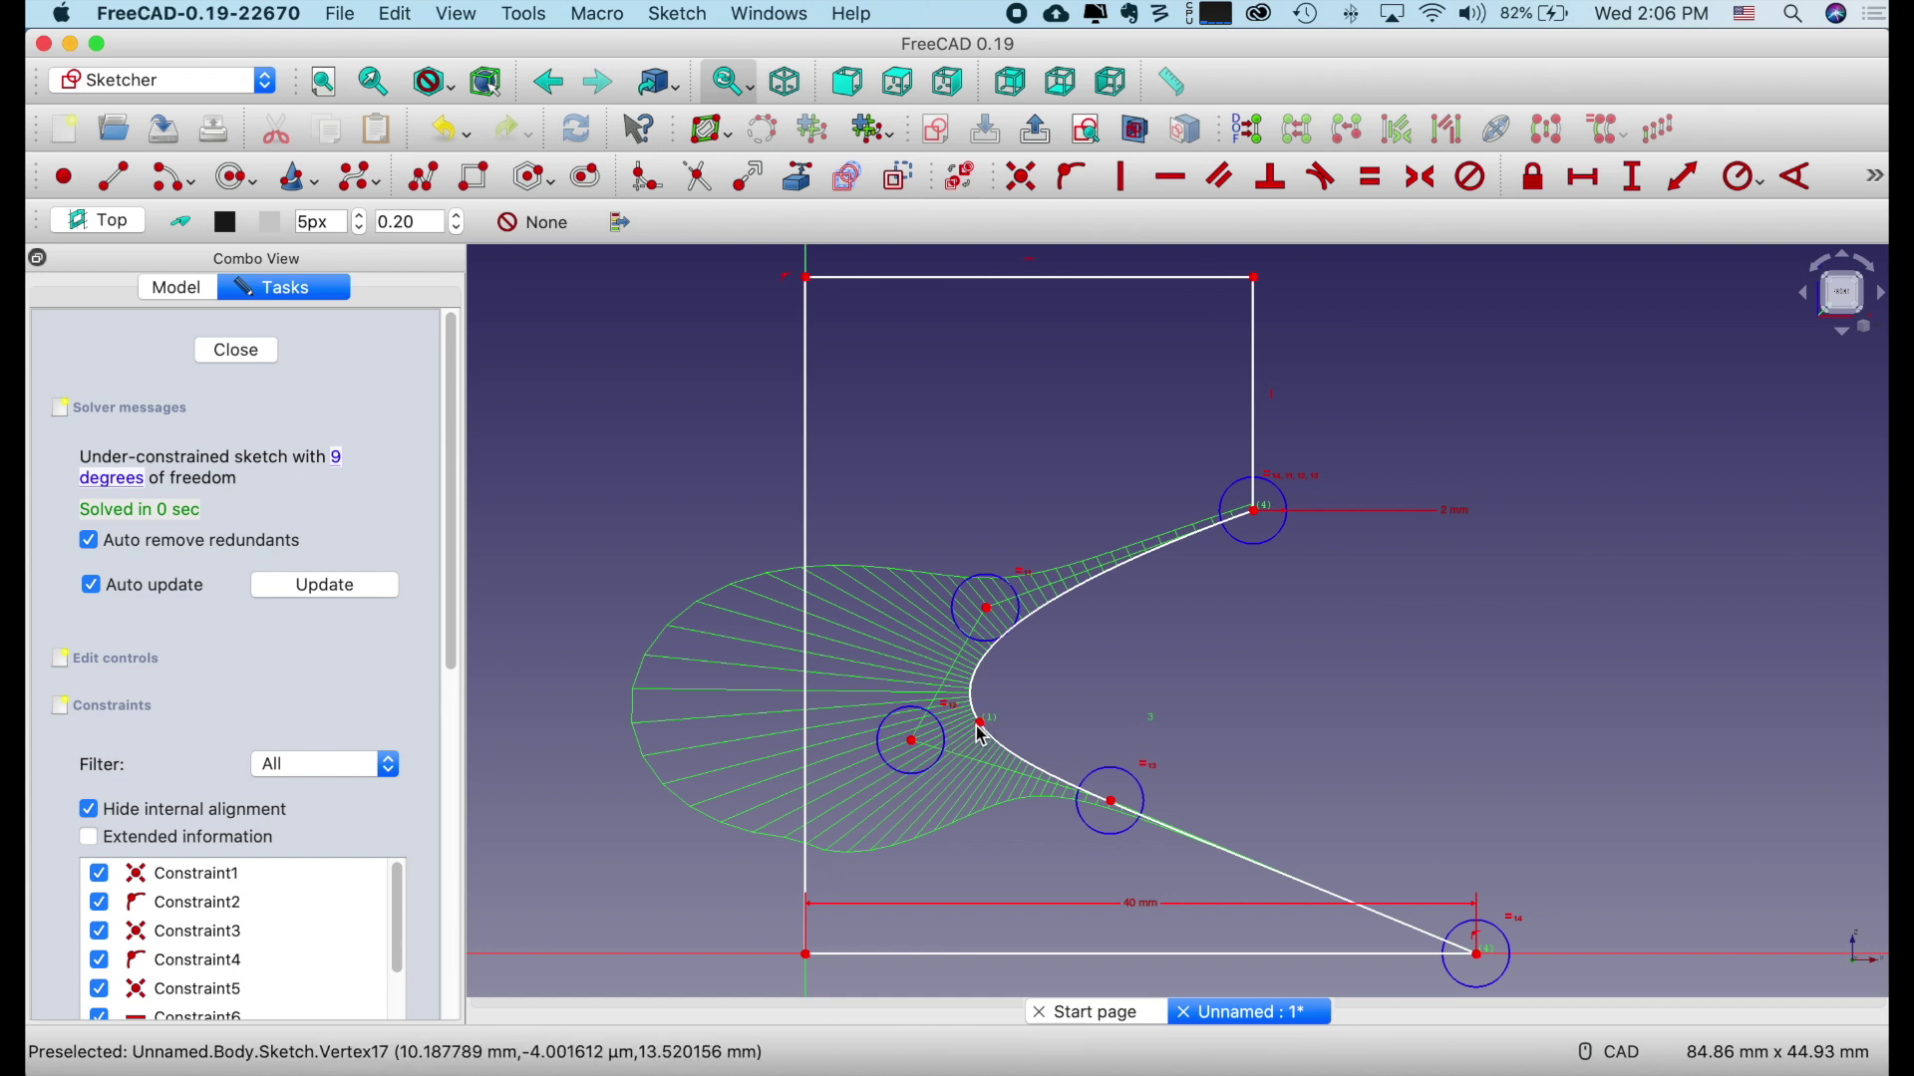
{"action": "left_click_drag", "start_coordinate": [982, 727], "coordinate": [1145, 780]}
{"action": "left_click_drag", "start_coordinate": [914, 741], "coordinate": [1364, 834]}
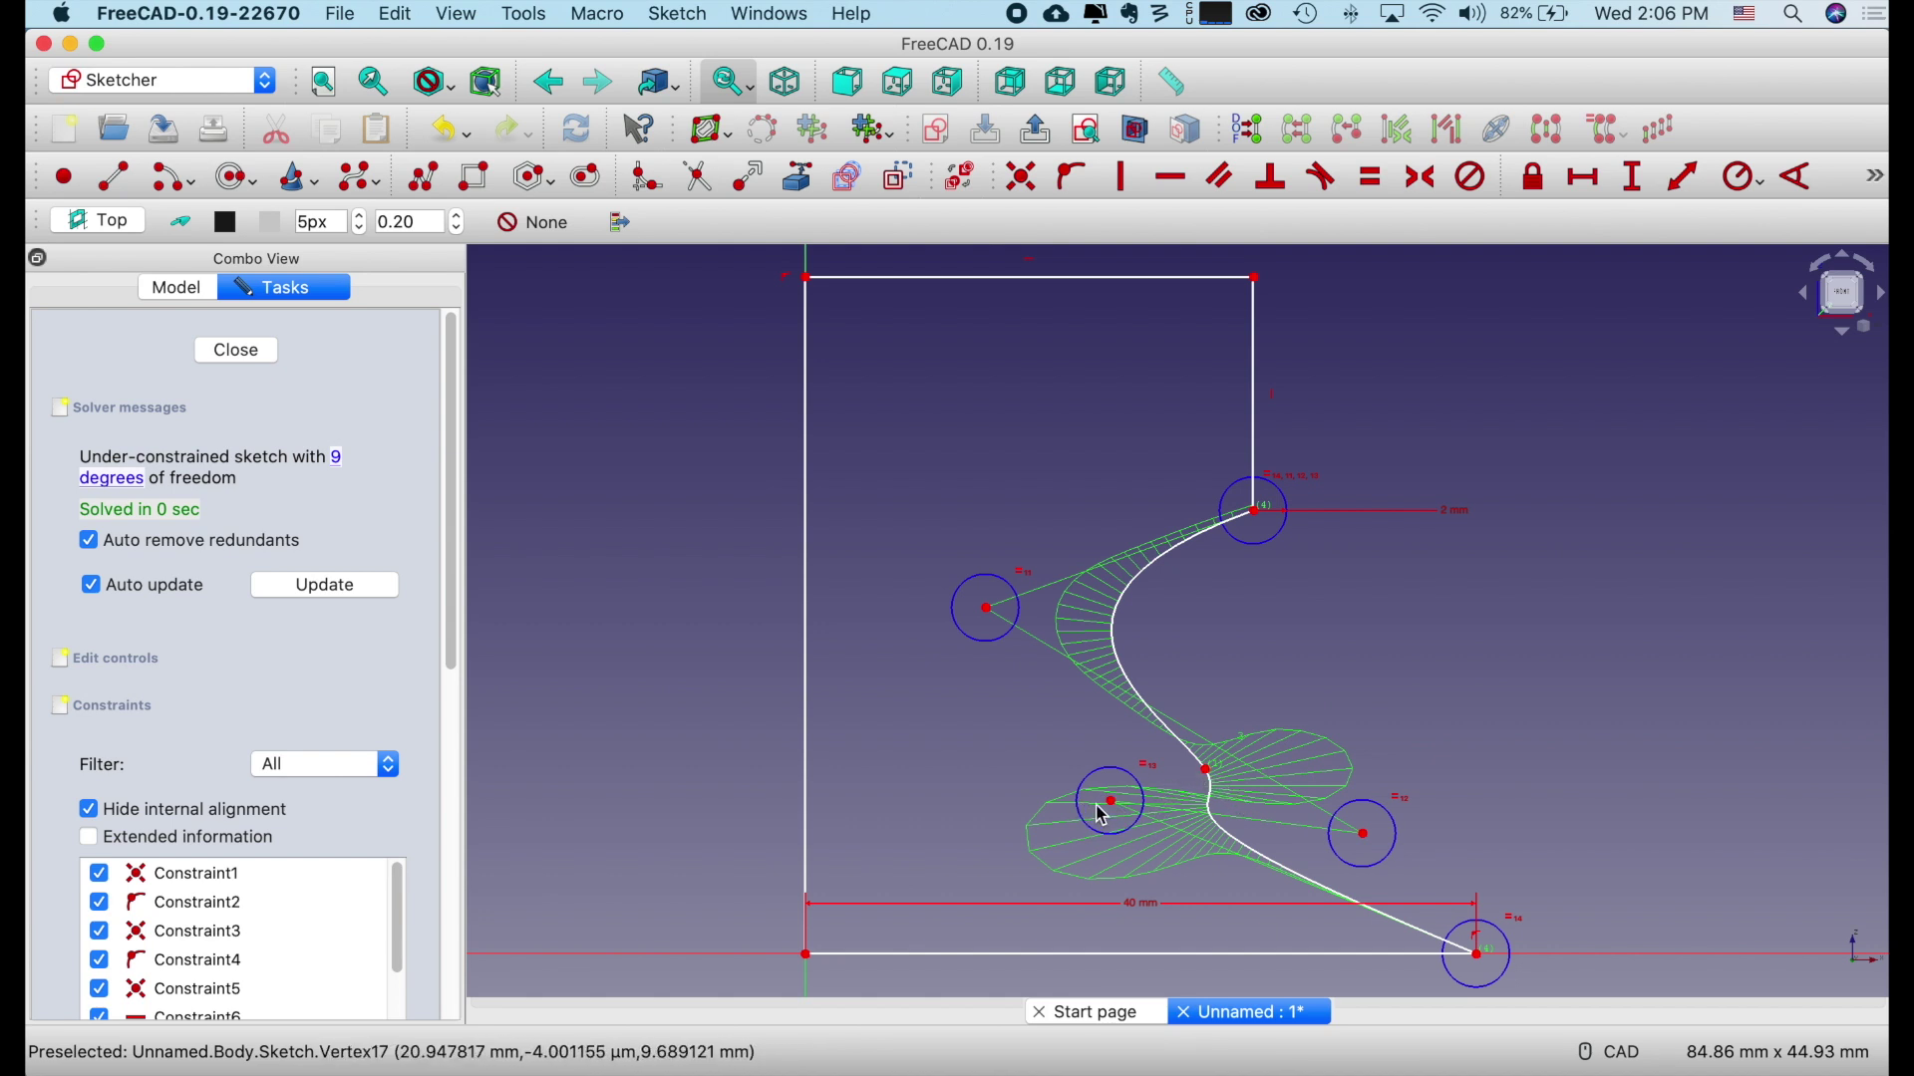
{"action": "left_click_drag", "start_coordinate": [1115, 809], "coordinate": [1395, 728]}
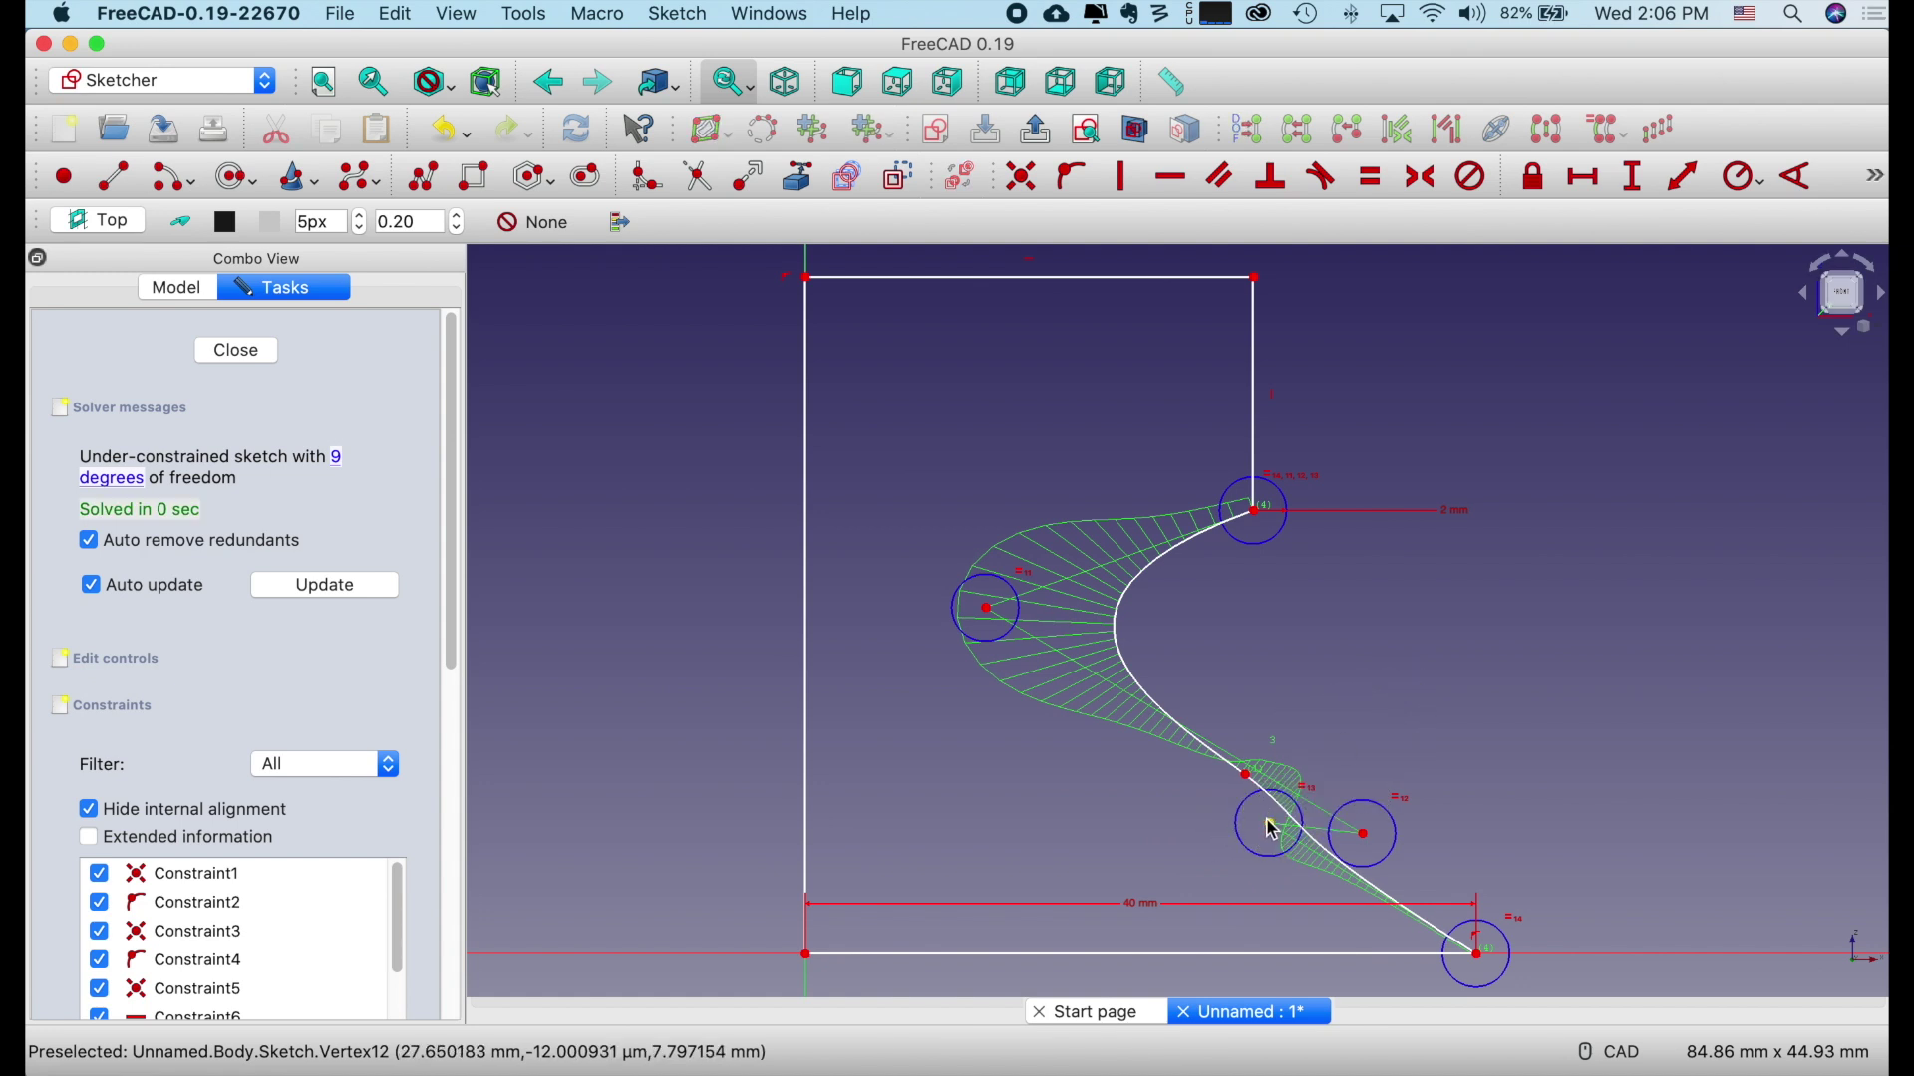
{"action": "left_click_drag", "start_coordinate": [1276, 834], "coordinate": [1458, 714]}
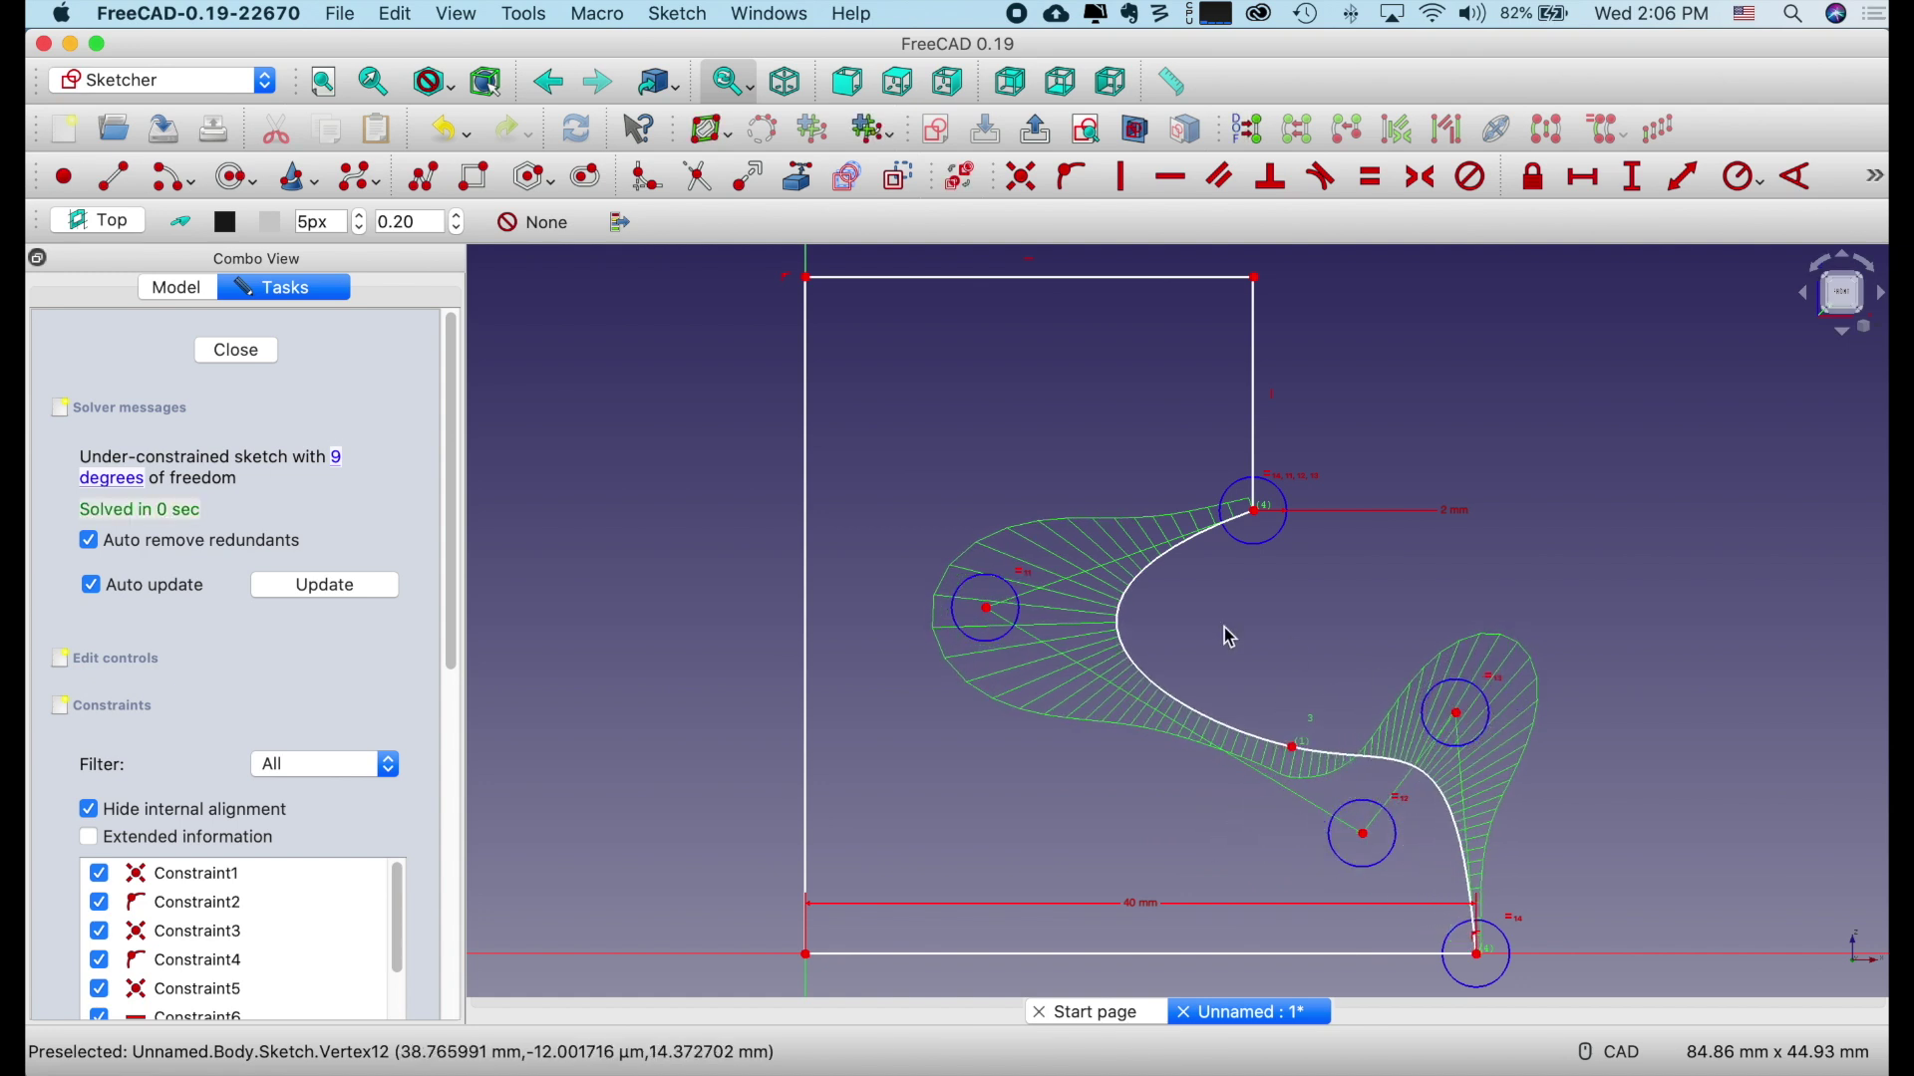
Refine the B-spline by placing its upper control point below the neck, raising the curve and lowering the outermost bulge point.
{"action": "left_click_drag", "start_coordinate": [990, 610], "coordinate": [1262, 650]}
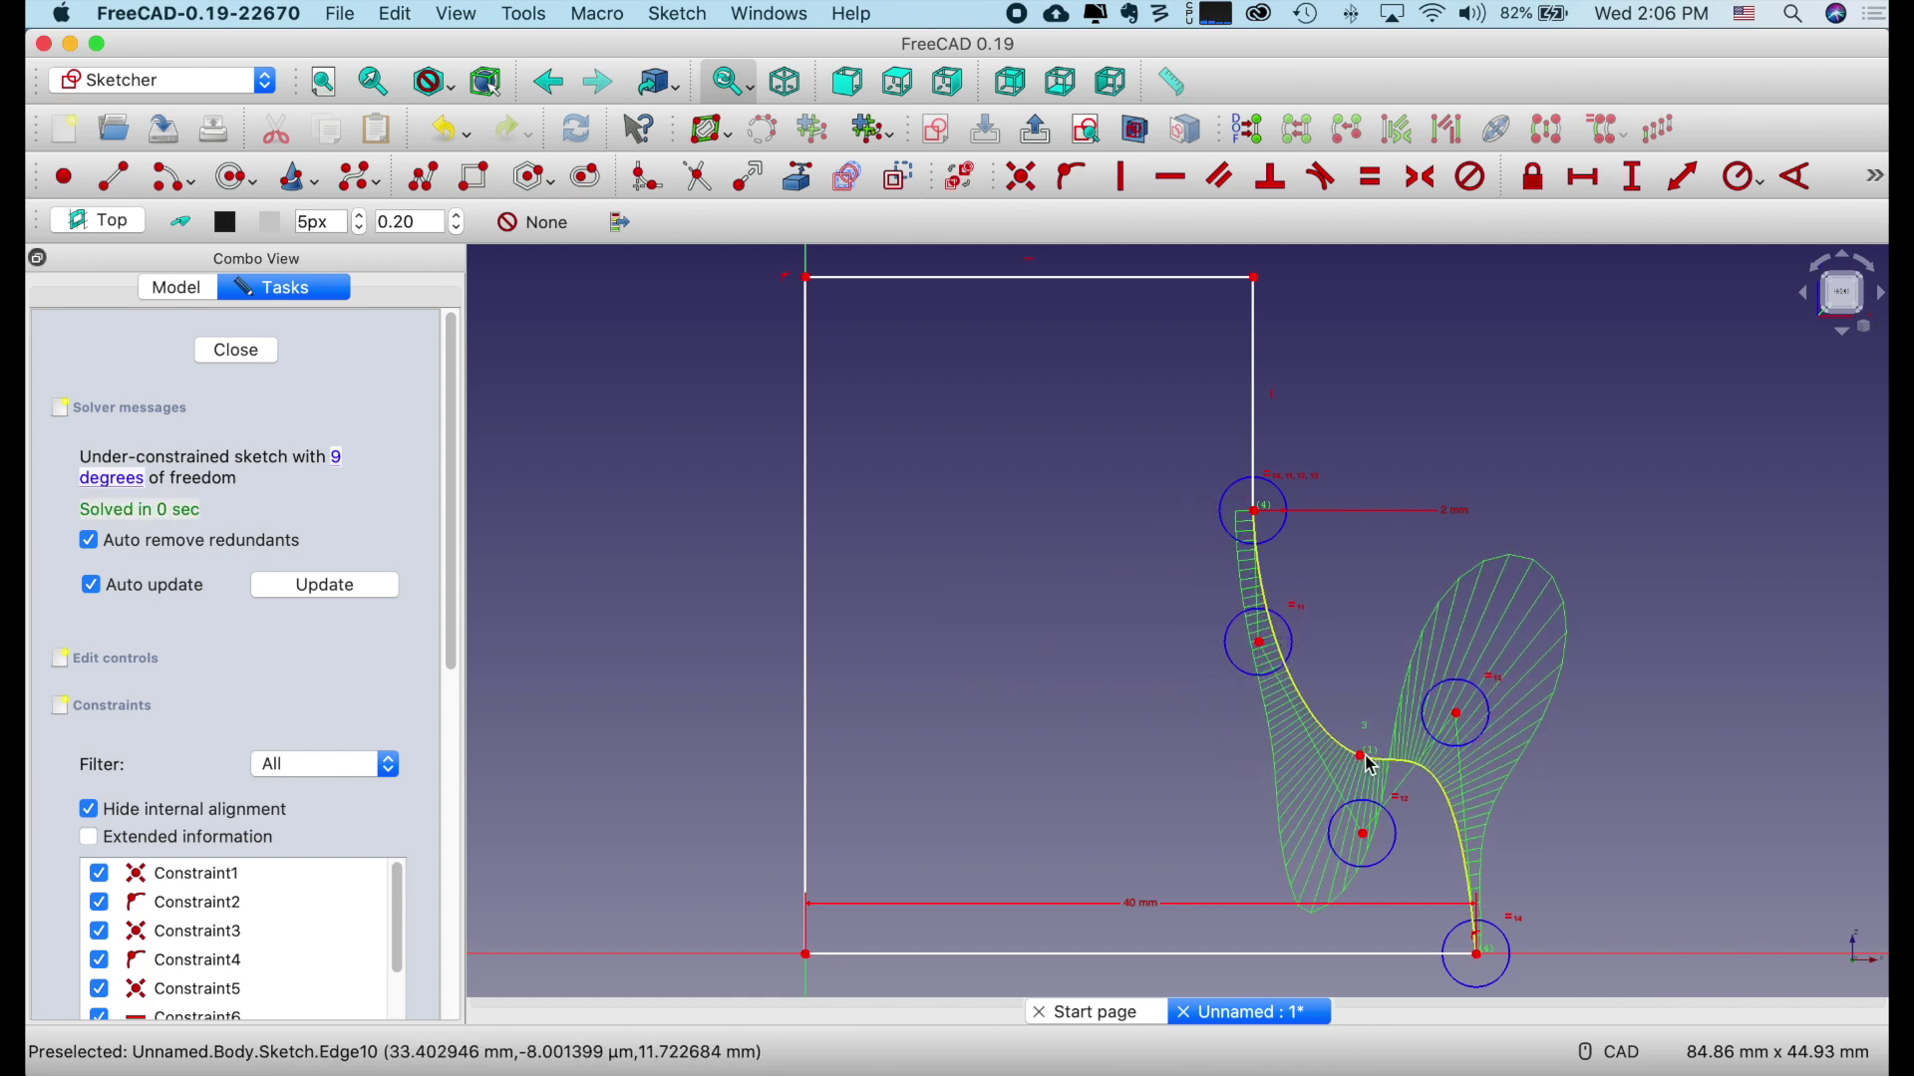
{"action": "left_click_drag", "start_coordinate": [1361, 760], "coordinate": [1346, 625]}
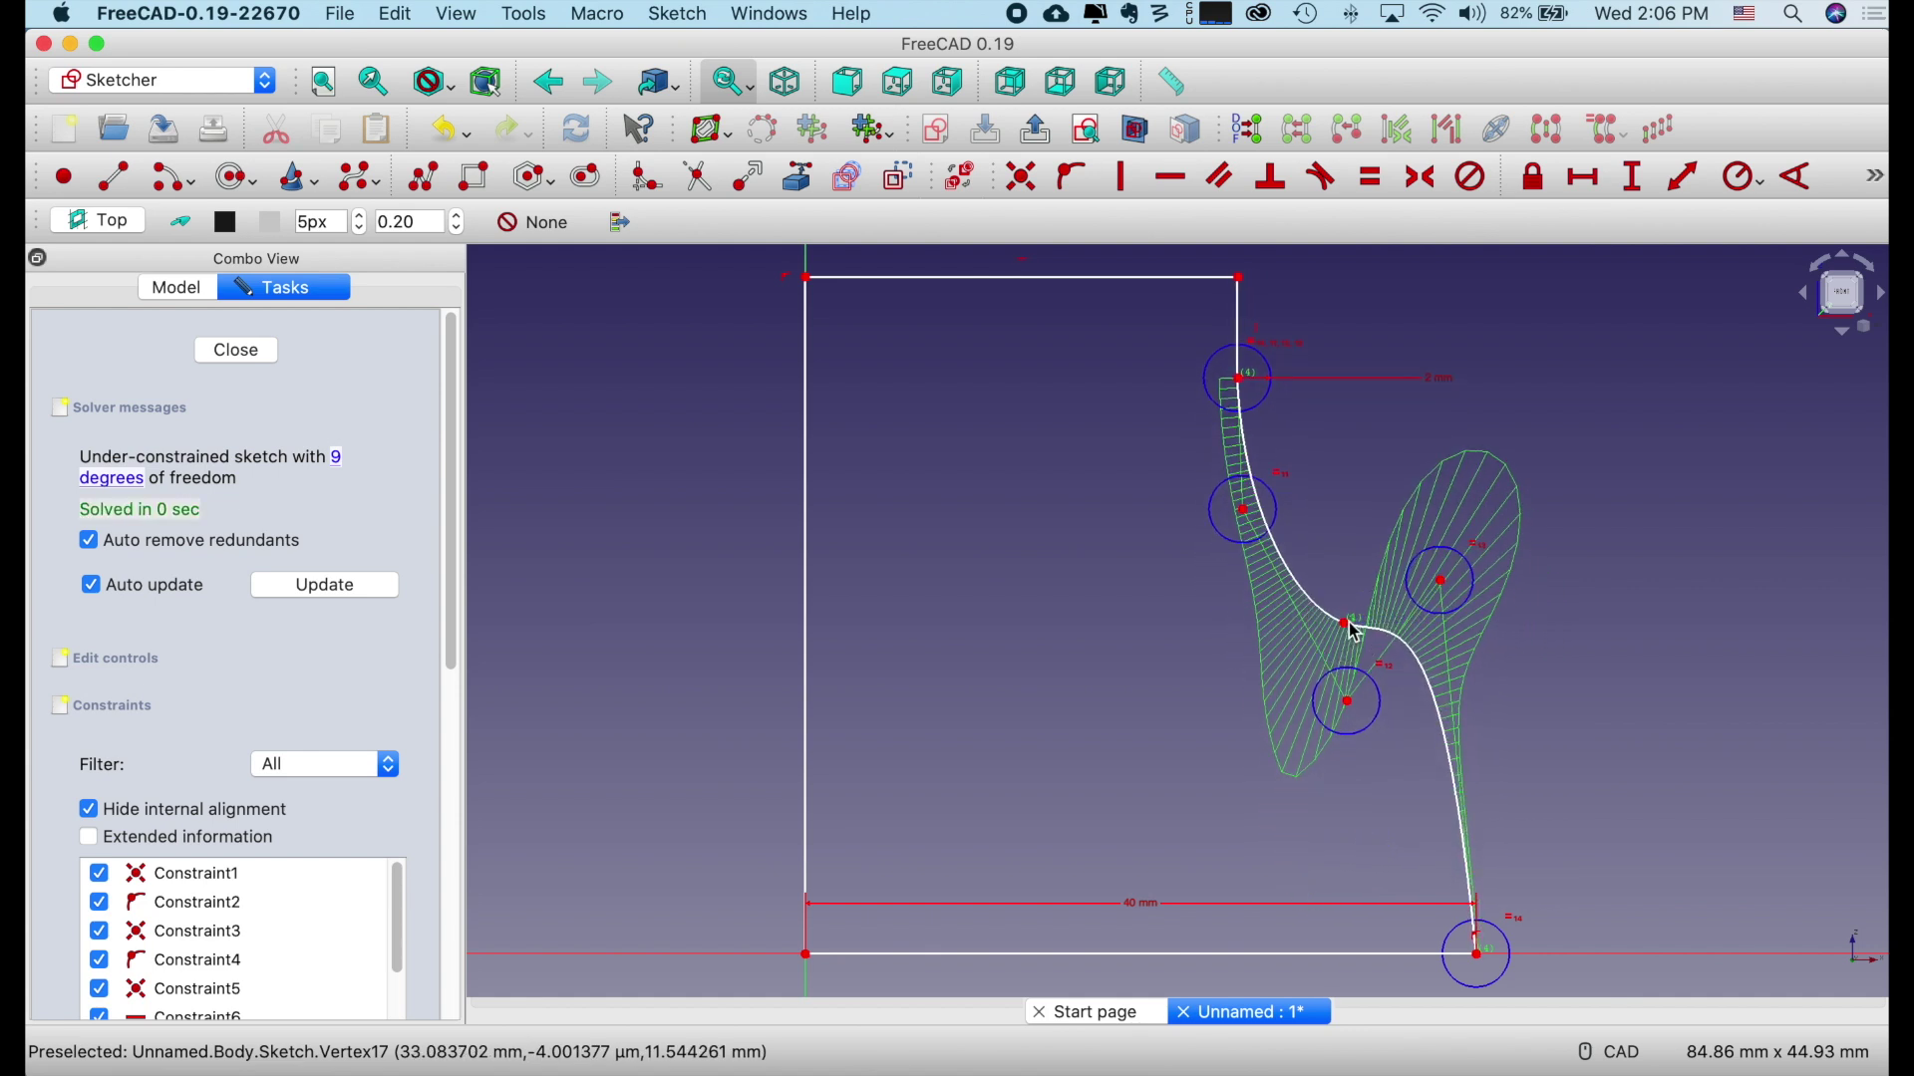
{"action": "left_click_drag", "start_coordinate": [1442, 581], "coordinate": [1452, 694]}
Raise the profile's top edge to make the shape taller, and finish the sketch.
{"action": "scroll", "coordinate": [995, 692], "scroll_direction": "down", "scroll_amount": 5}
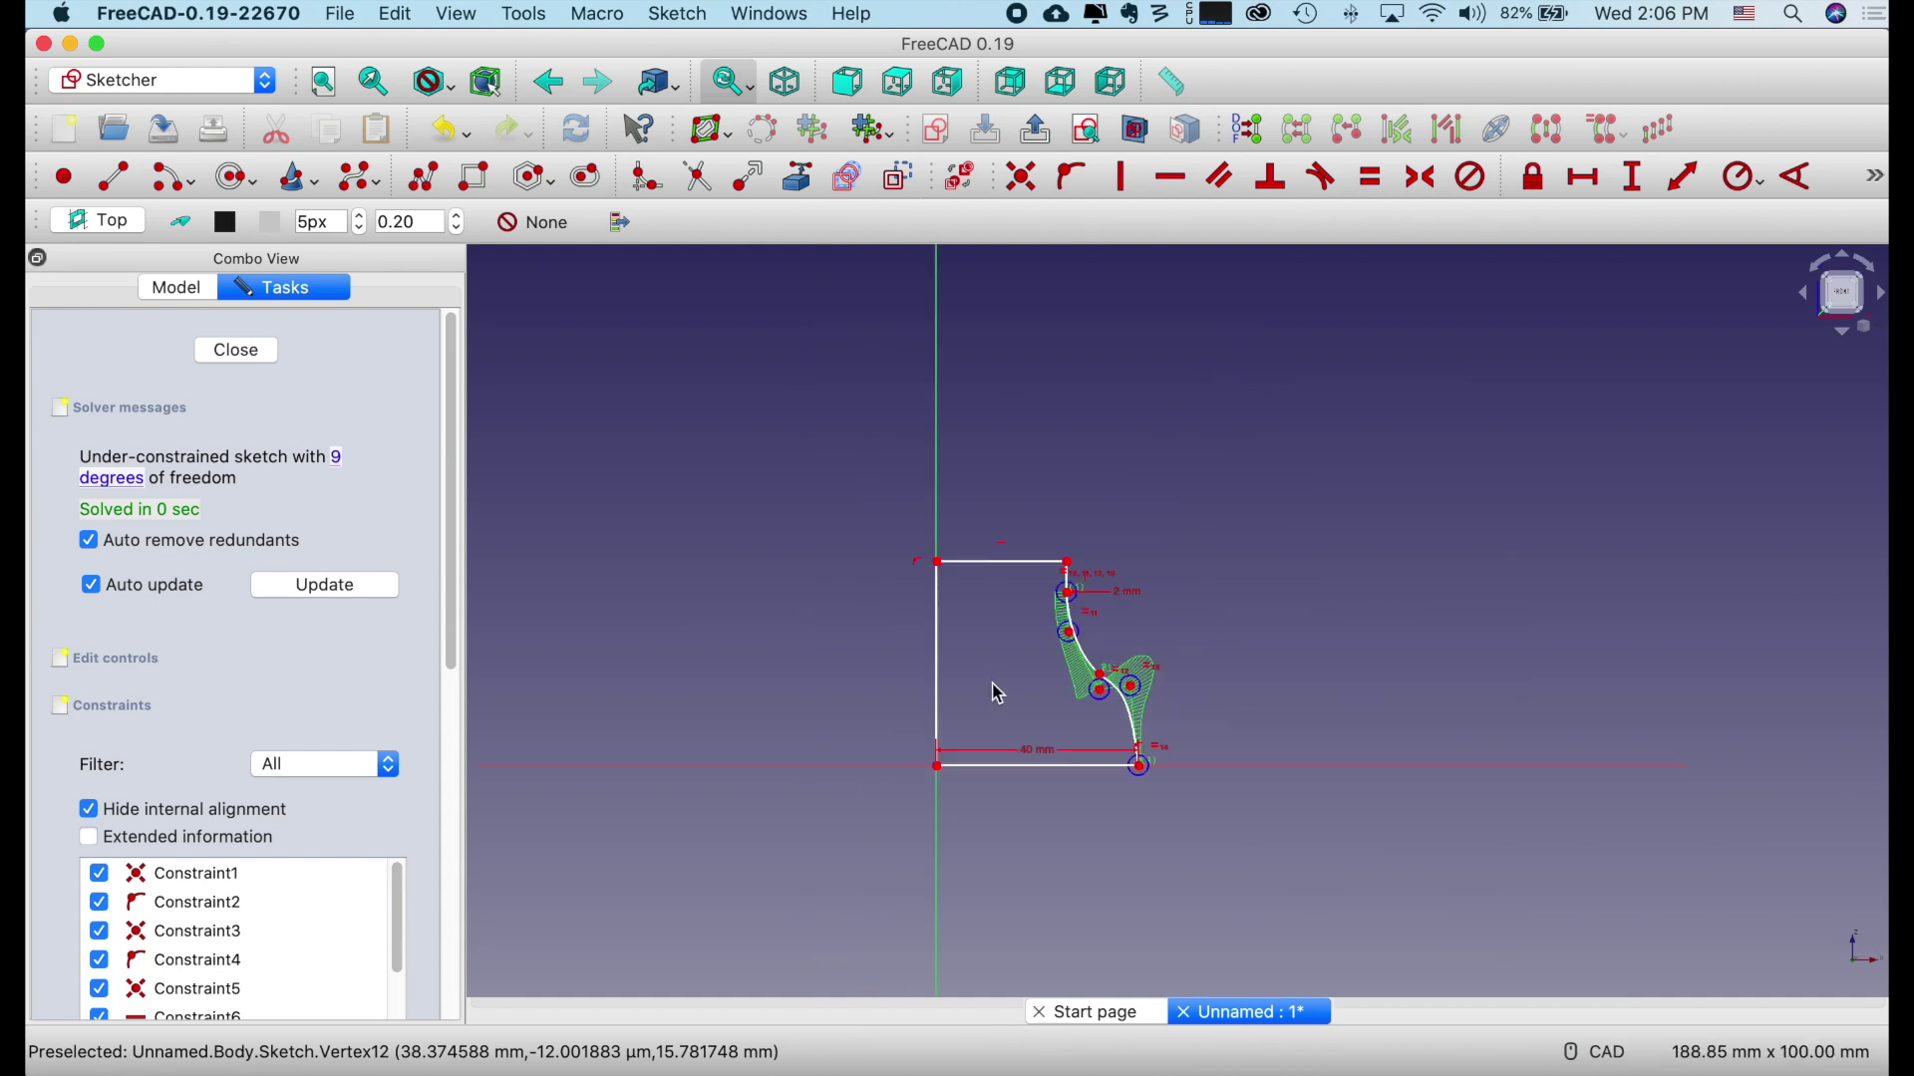
{"action": "mouse_move", "coordinate": [987, 564]}
{"action": "left_mouse_down"}
{"action": "mouse_move", "coordinate": [986, 331]}
{"action": "mouse_move", "coordinate": [1072, 325]}
{"action": "mouse_move", "coordinate": [1032, 323]}
{"action": "left_mouse_up"}
{"action": "left_click", "coordinate": [235, 350]}
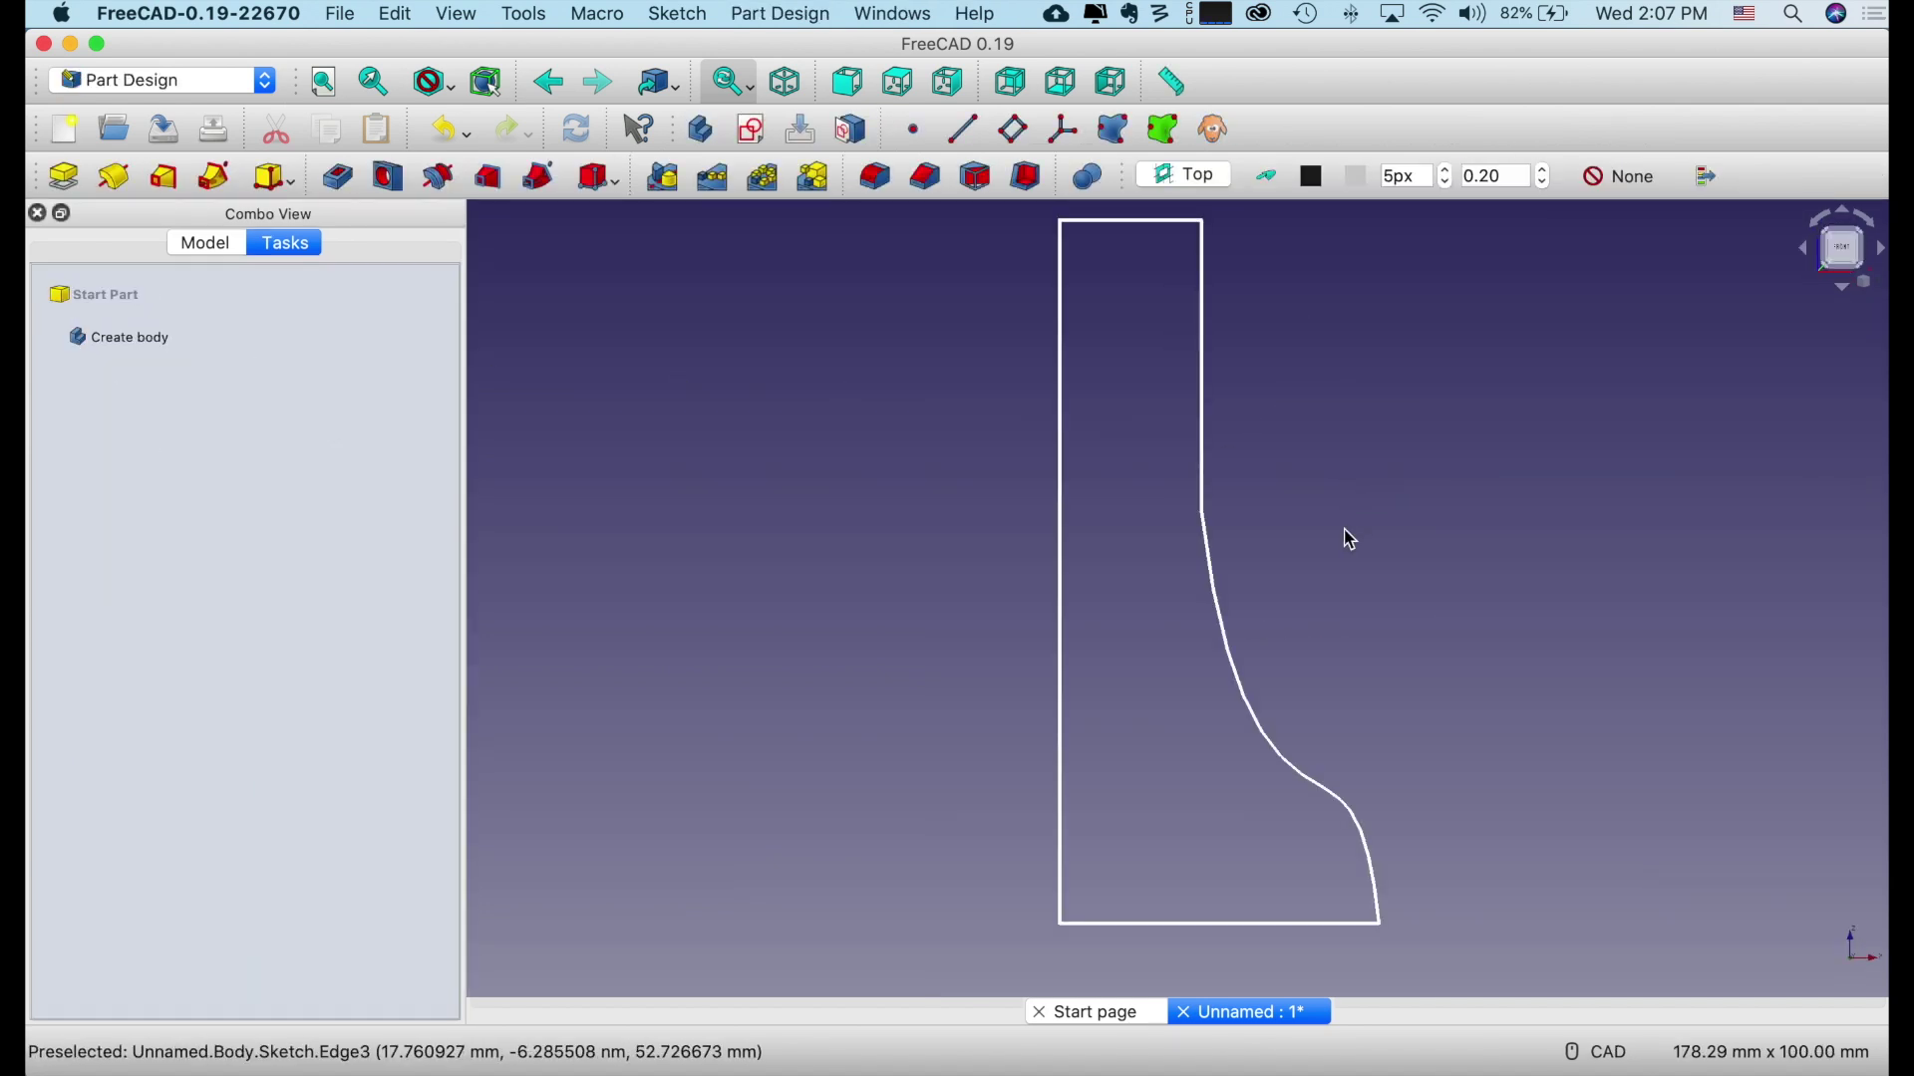
Revolve the profile 360° about the vertical sketch axis into a solid body.
{"action": "left_click", "coordinate": [1062, 374]}
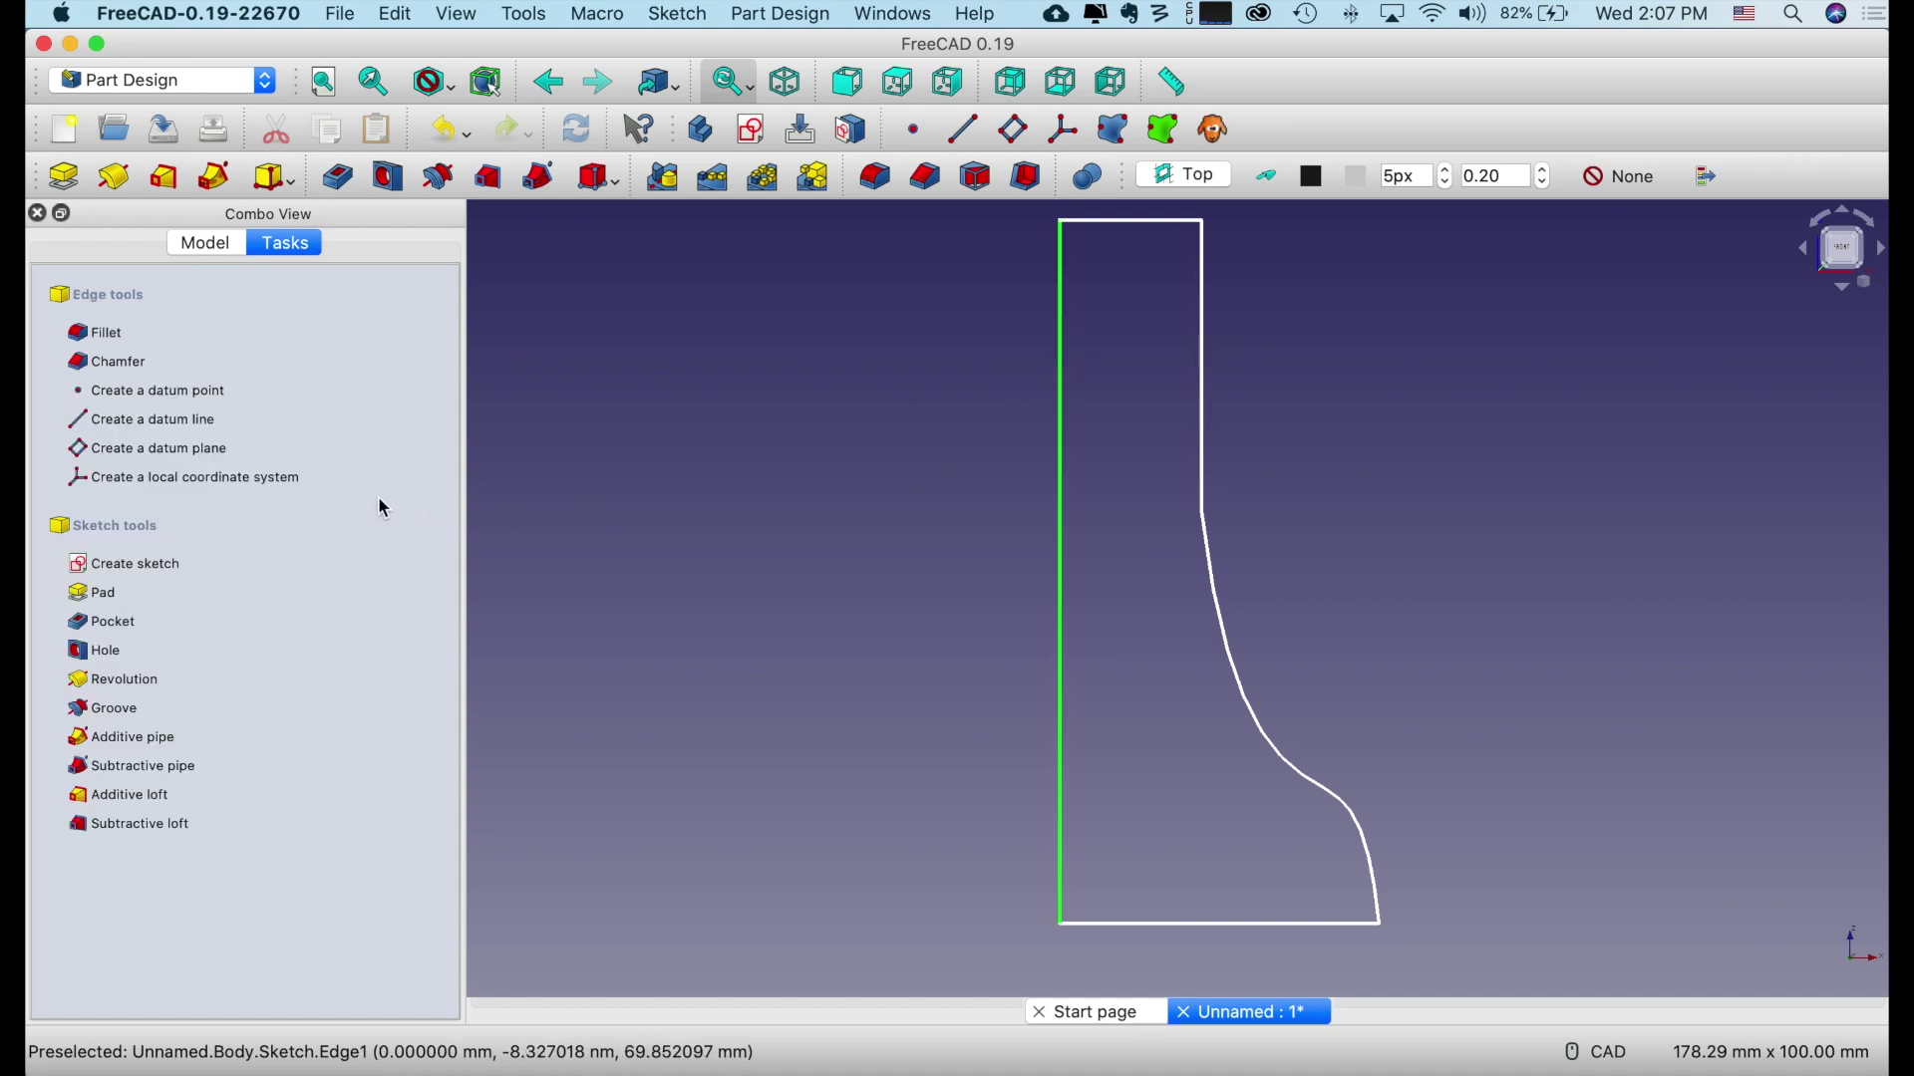
{"action": "left_click", "coordinate": [123, 682]}
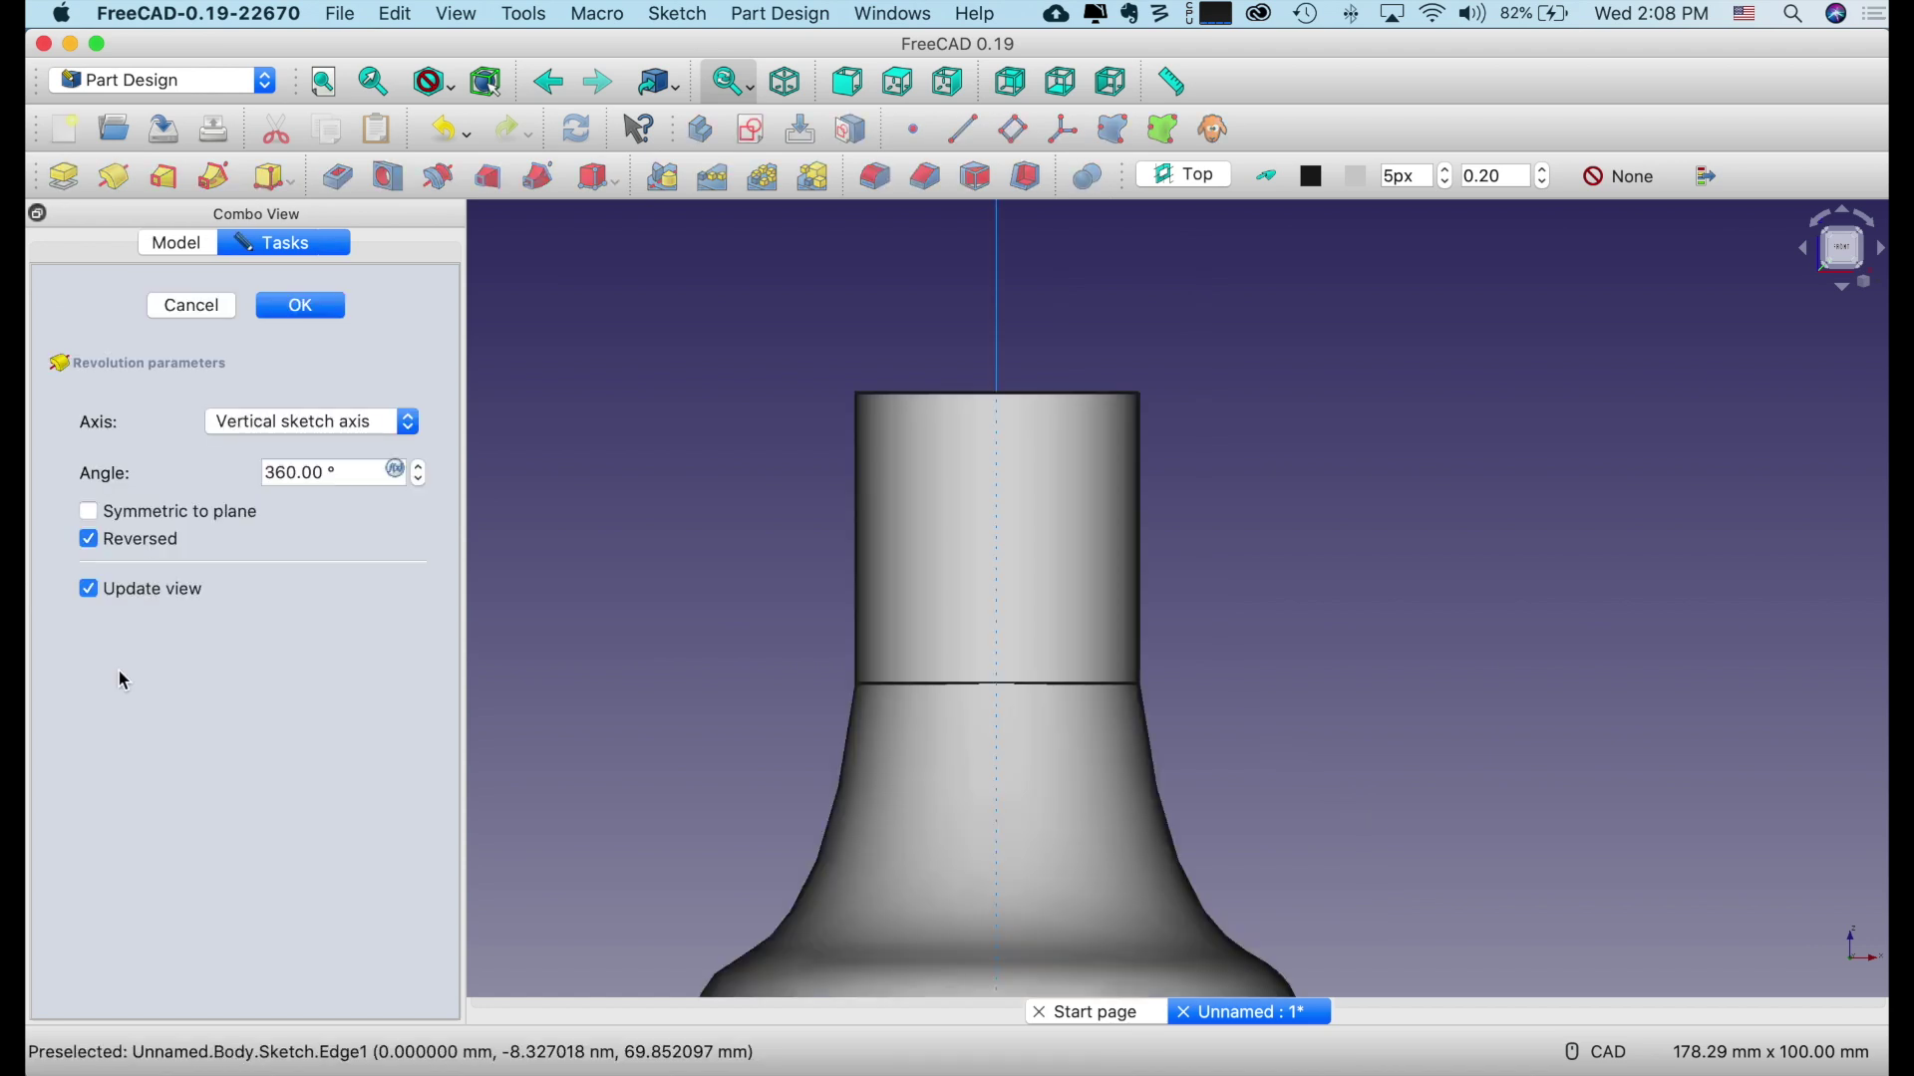
{"action": "scroll", "coordinate": [1339, 728], "scroll_direction": "down", "scroll_amount": 5}
{"action": "scroll", "coordinate": [1339, 728], "scroll_direction": "up", "scroll_amount": 2}
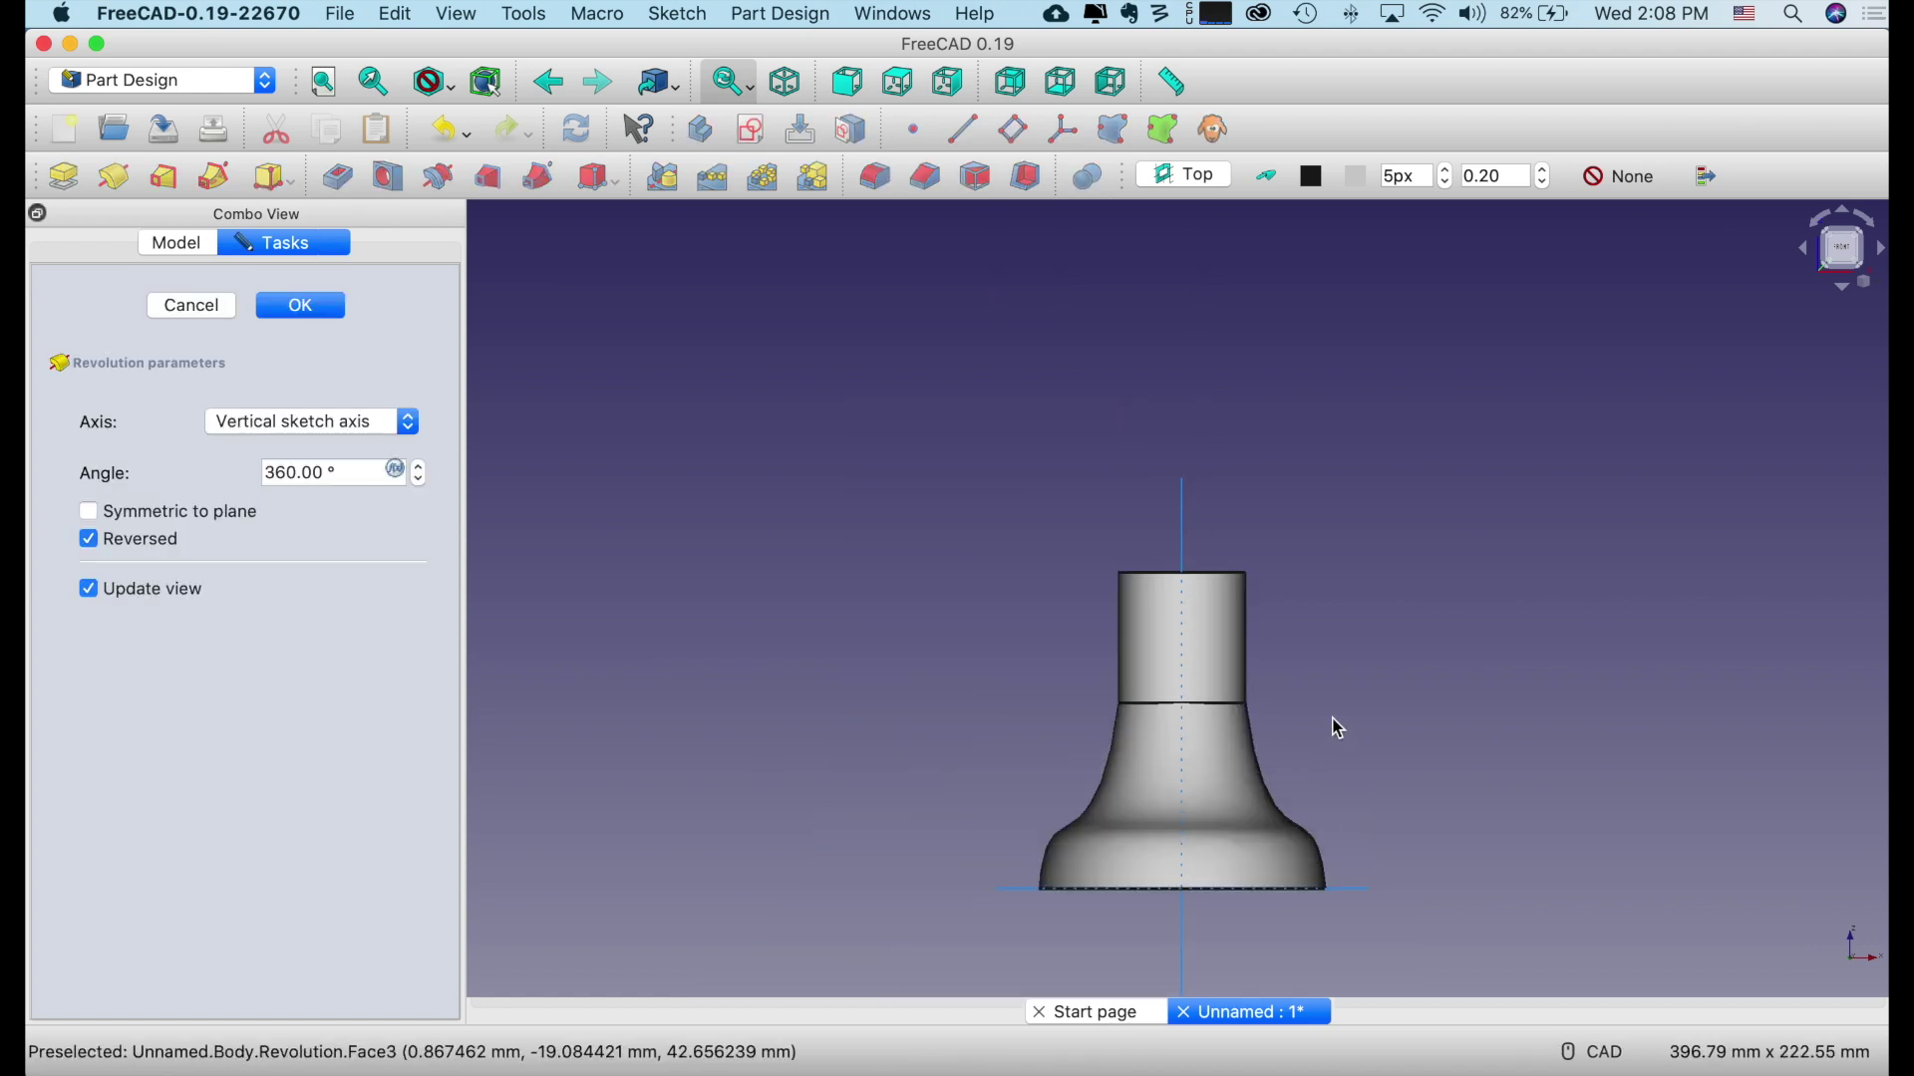
{"action": "scroll", "coordinate": [1388, 766], "scroll_direction": "down", "scroll_amount": 2}
{"action": "scroll", "coordinate": [1392, 766], "scroll_direction": "up", "scroll_amount": 2}
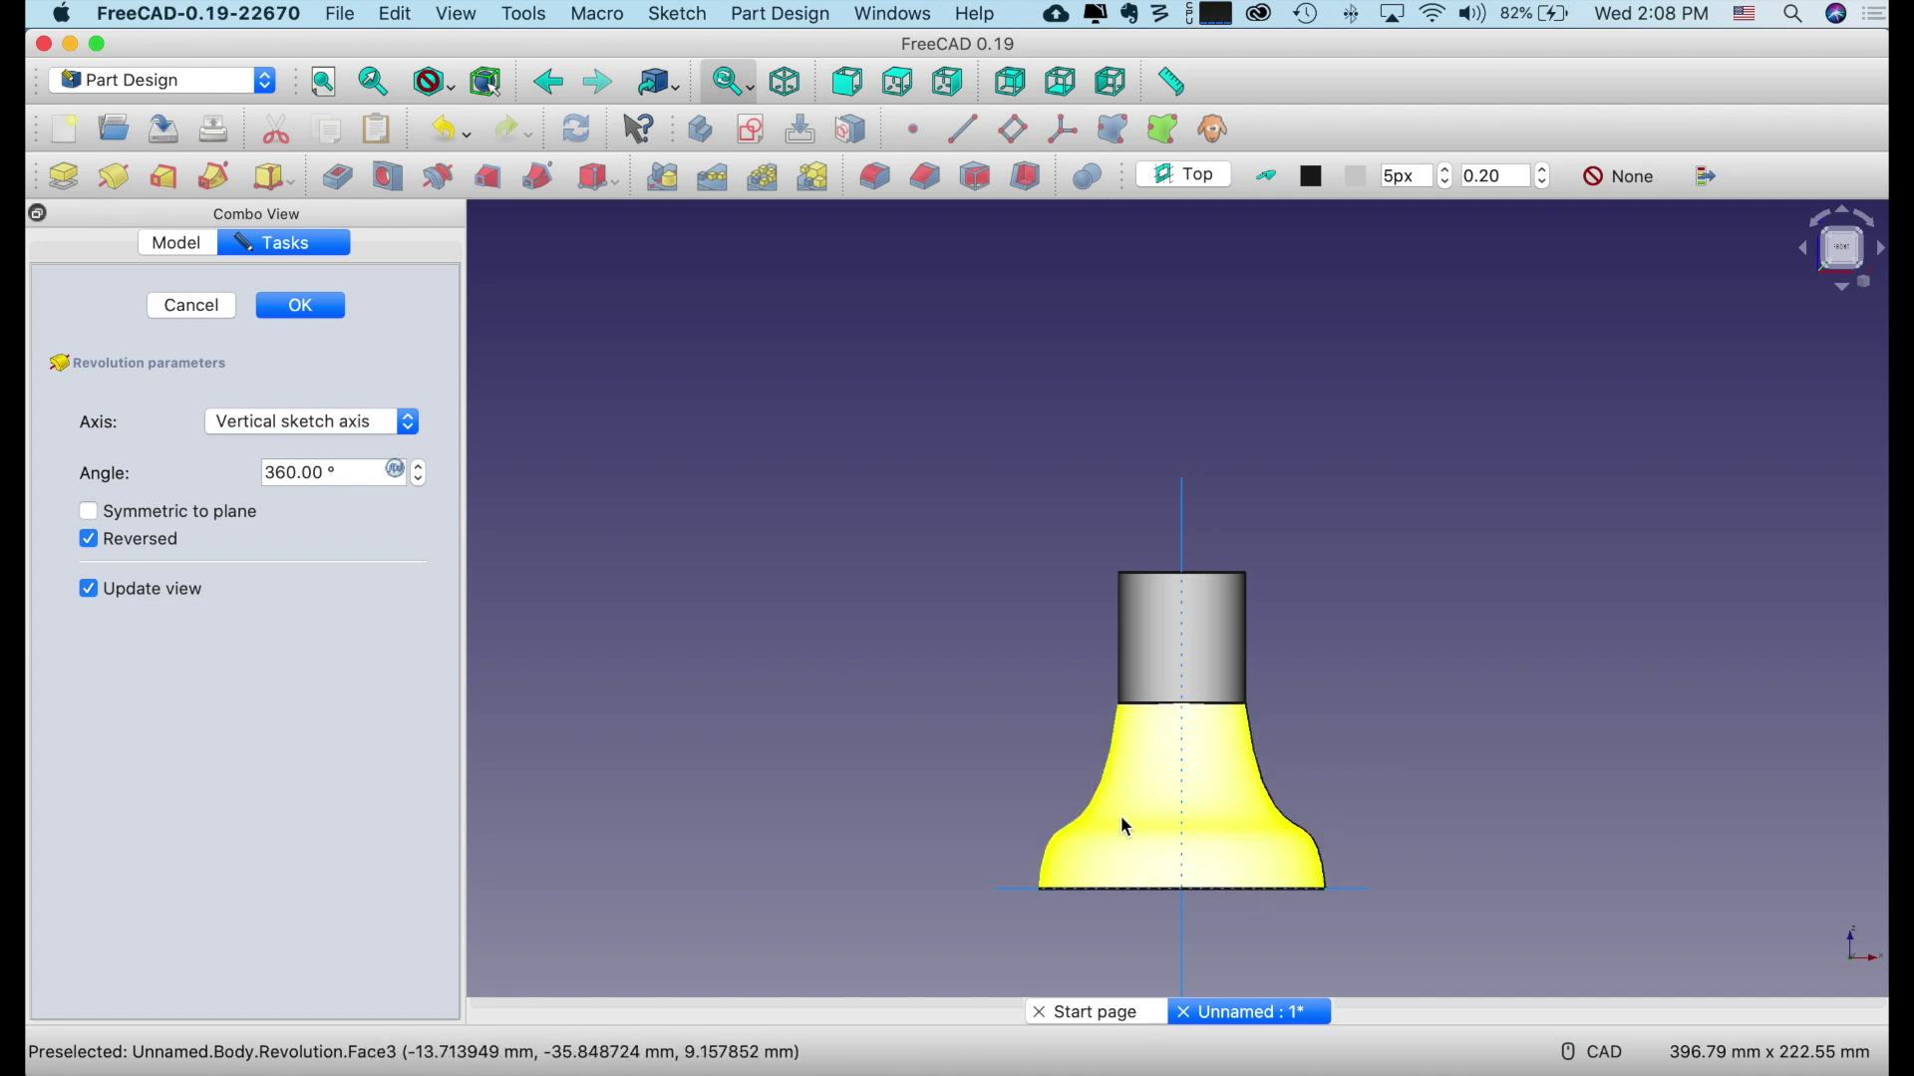
{"action": "scroll", "coordinate": [1398, 647], "scroll_direction": "up", "scroll_amount": 4}
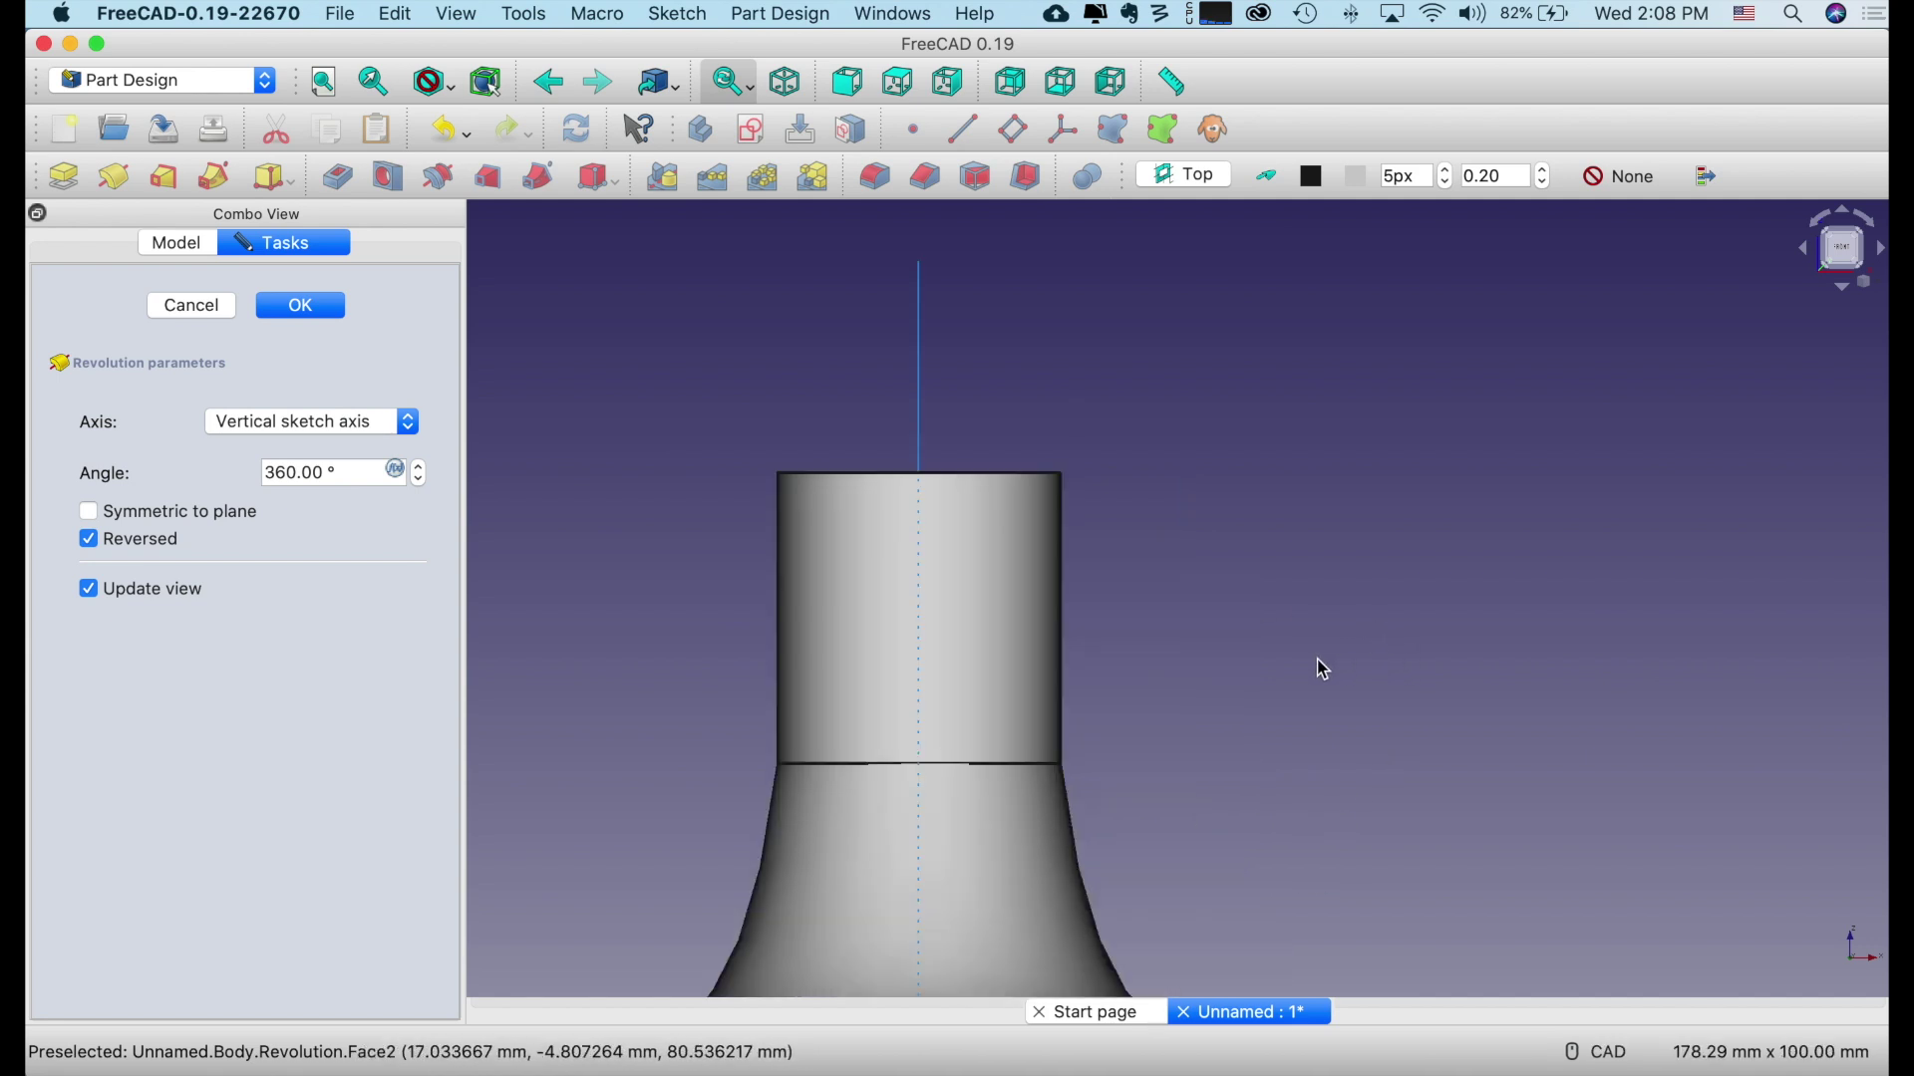
{"action": "middle_click_drag", "start_coordinate": [1309, 776], "coordinate": [1359, 476]}
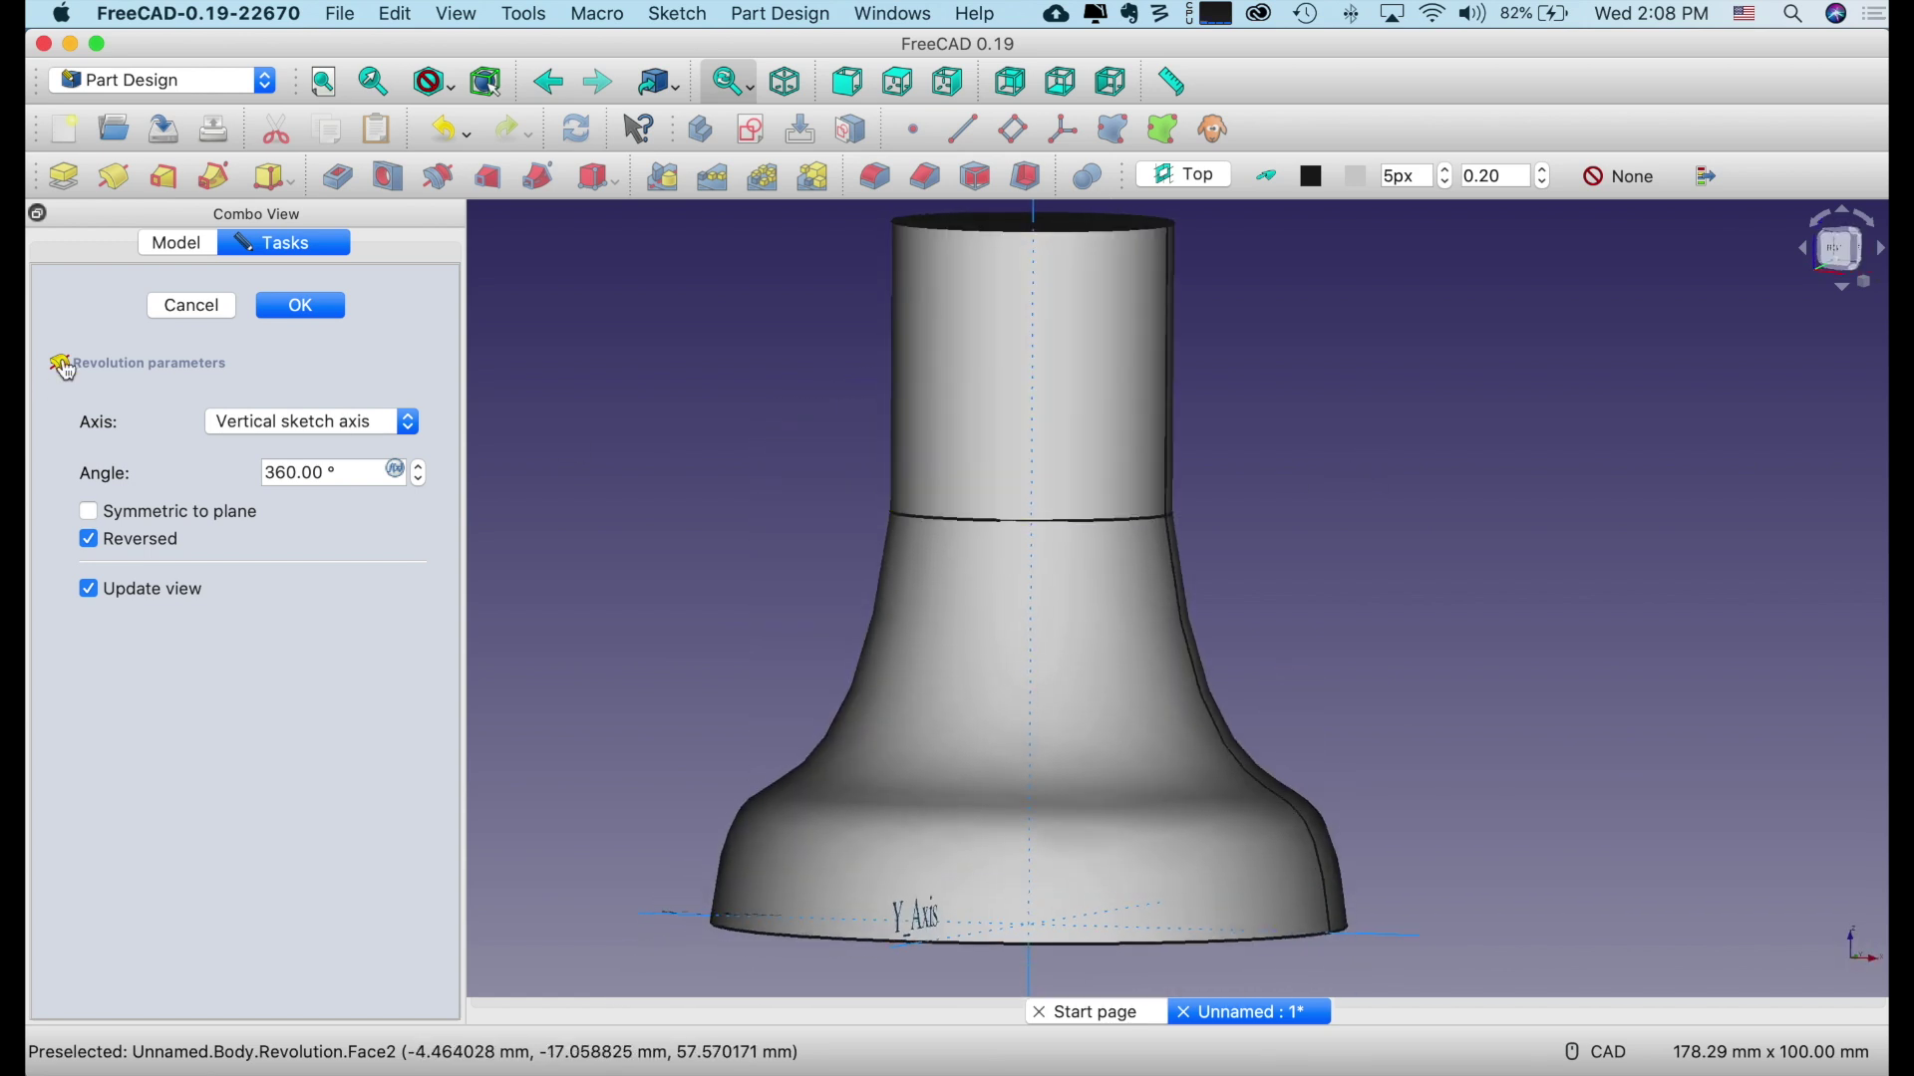
{"action": "left_click", "coordinate": [324, 315]}
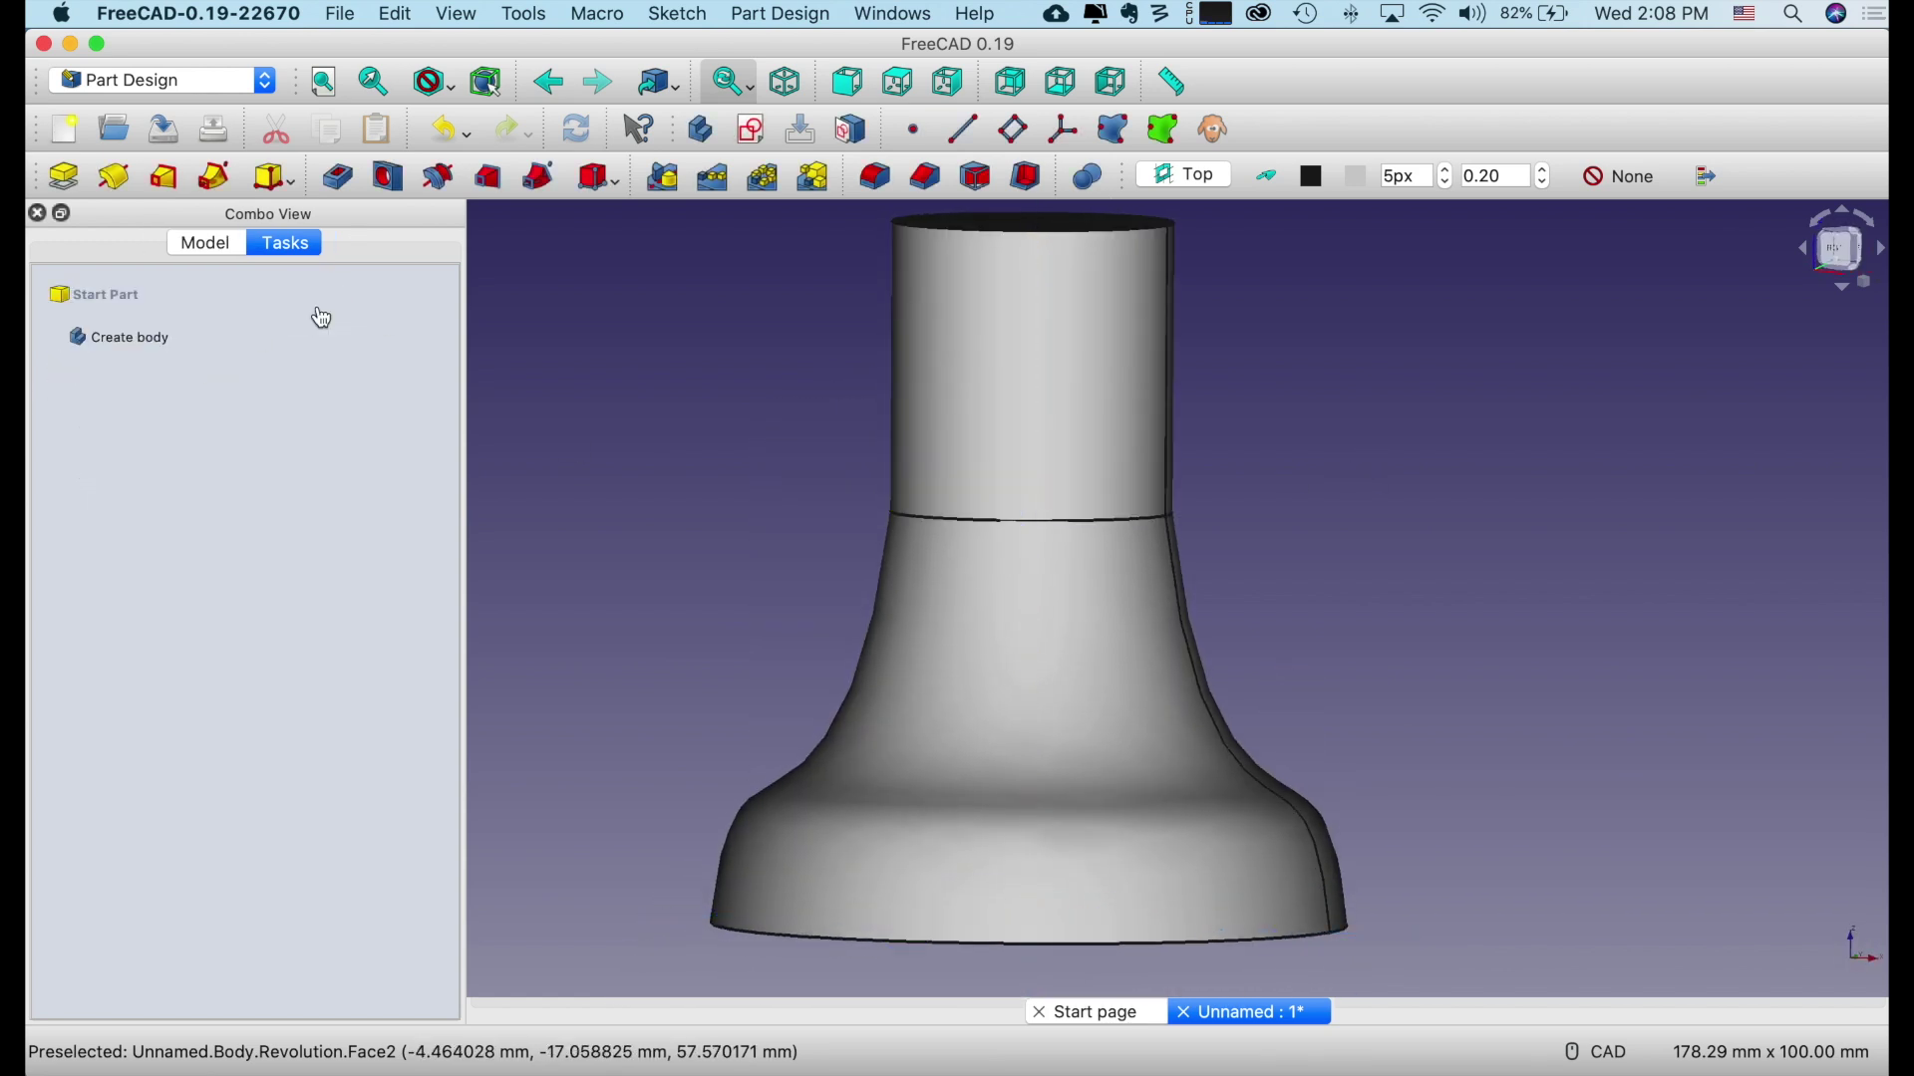
Reopen the revolution's sketch and delete the 40 mm length constraint on the base line.
{"action": "left_click", "coordinate": [185, 245]}
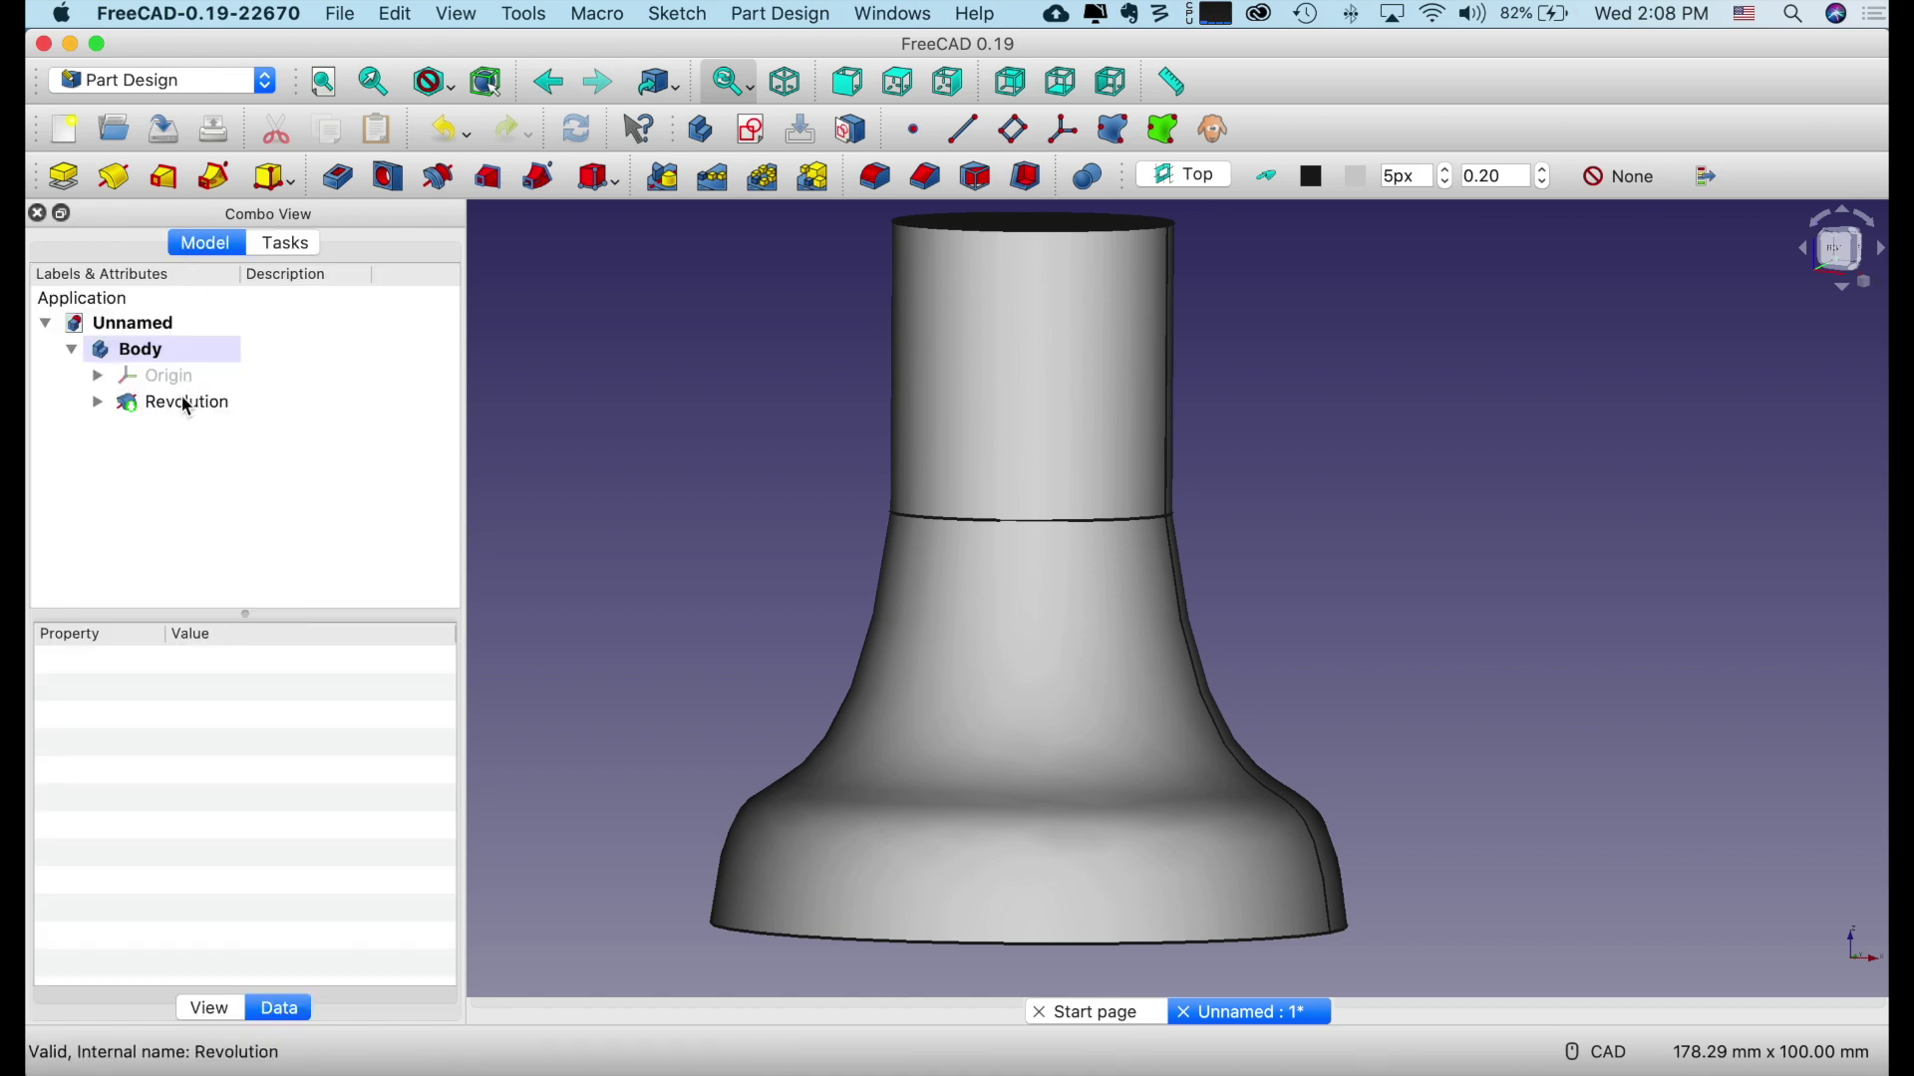
{"action": "left_click", "coordinate": [98, 404]}
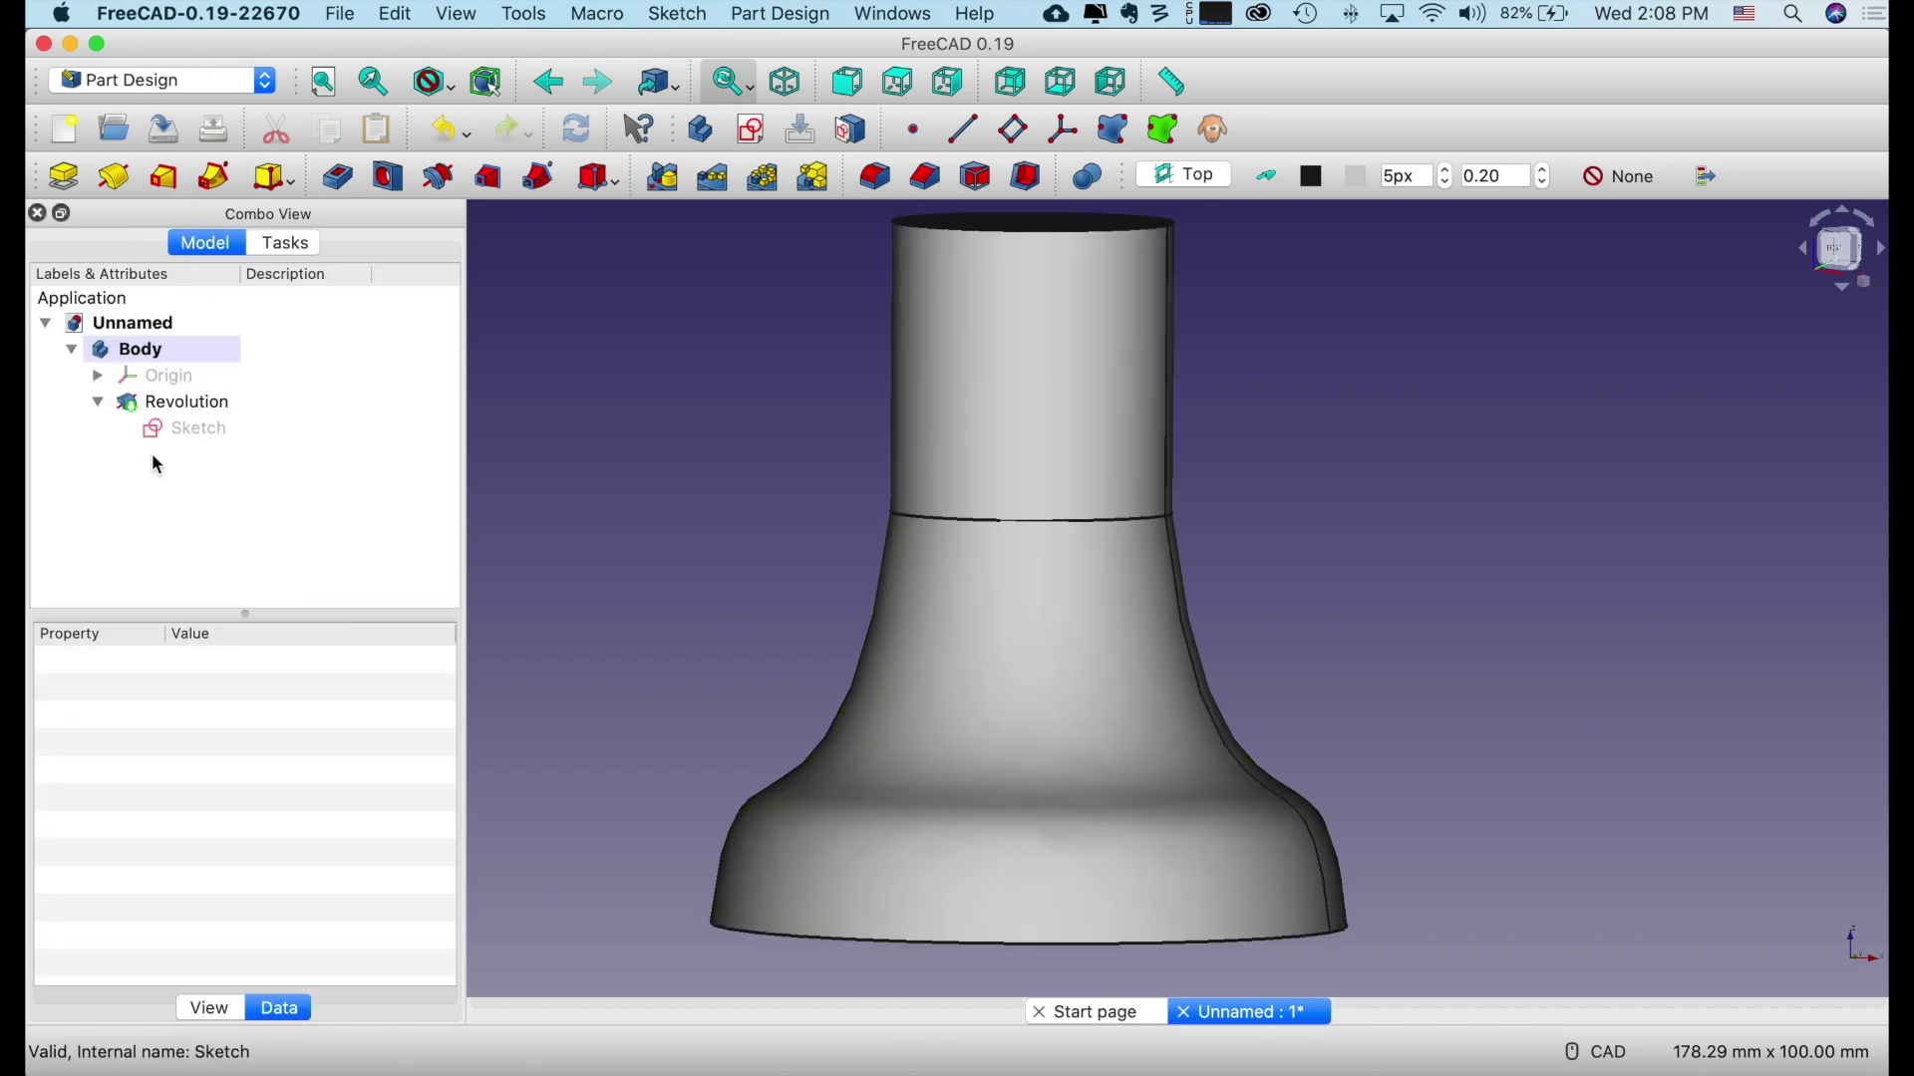
{"action": "double_click", "coordinate": [213, 431]}
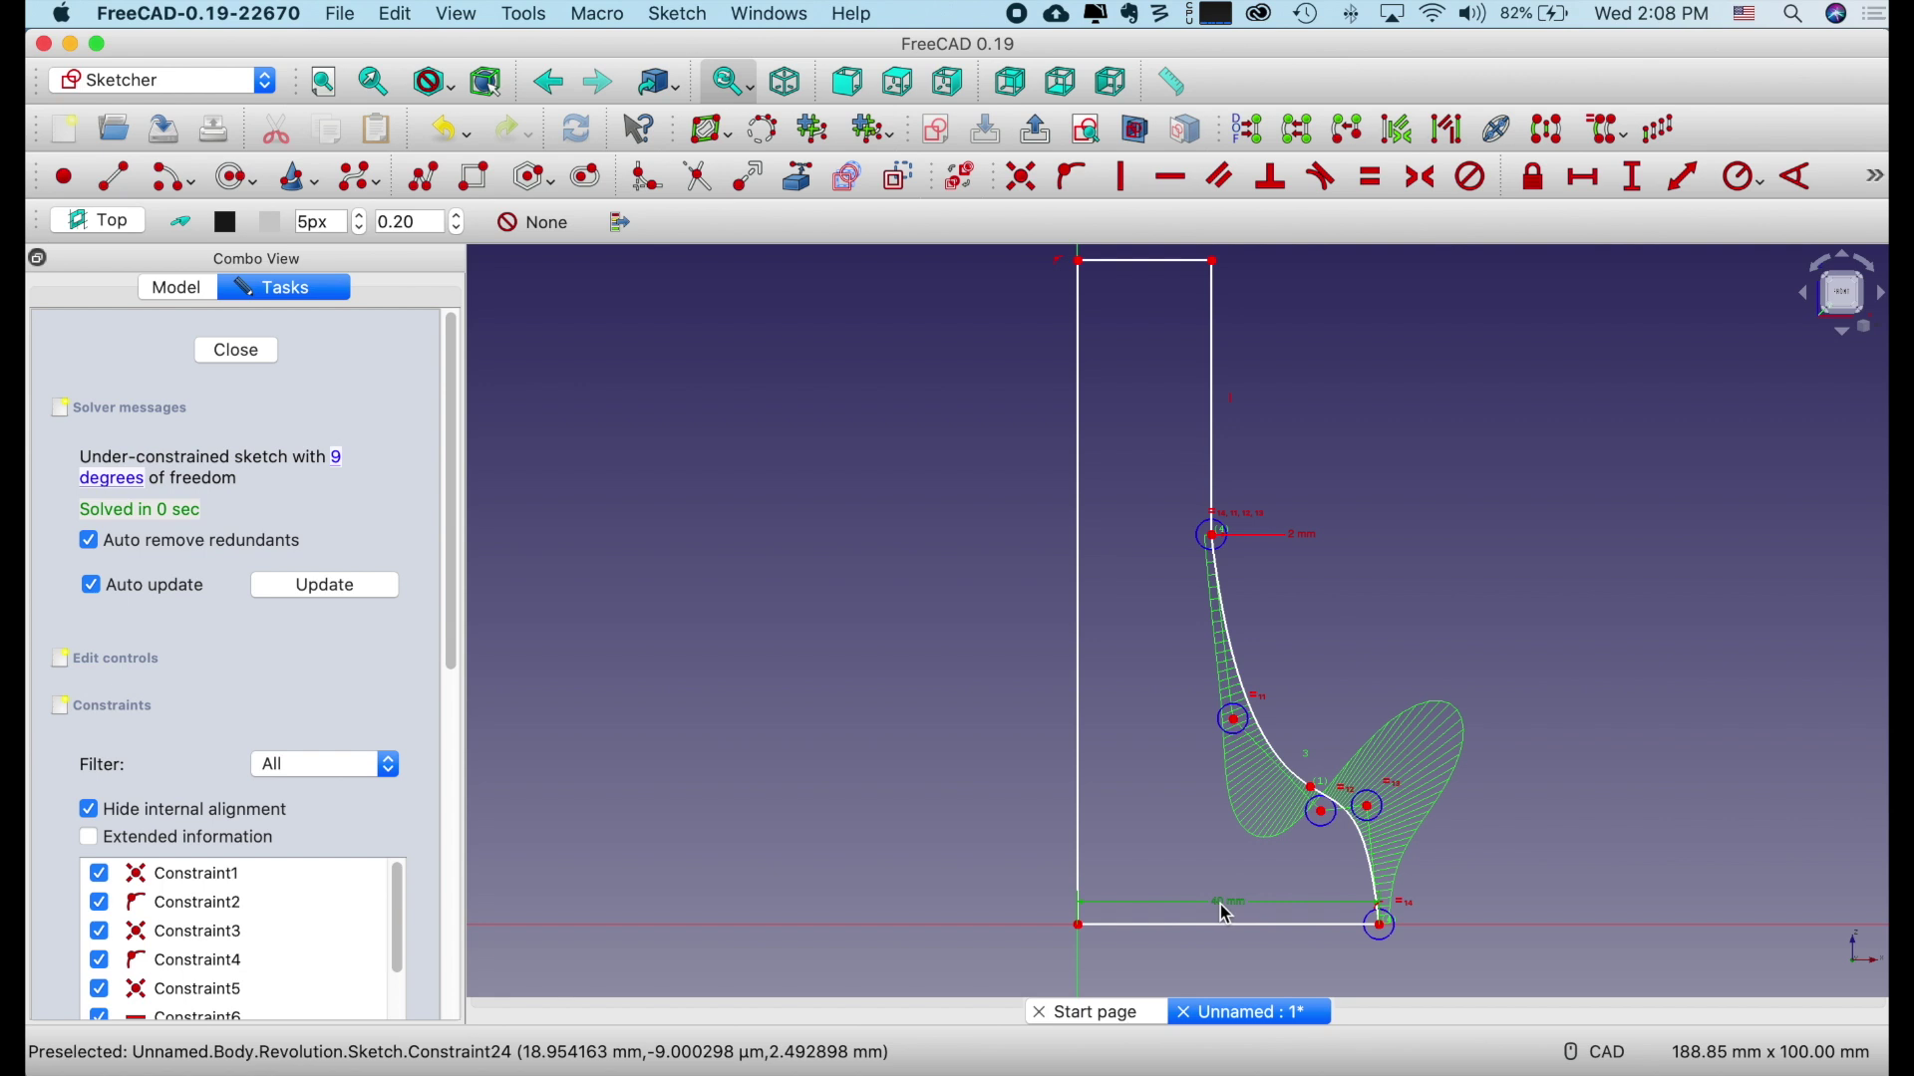
{"action": "left_click", "coordinate": [399, 22]}
{"action": "left_click", "coordinate": [482, 364]}
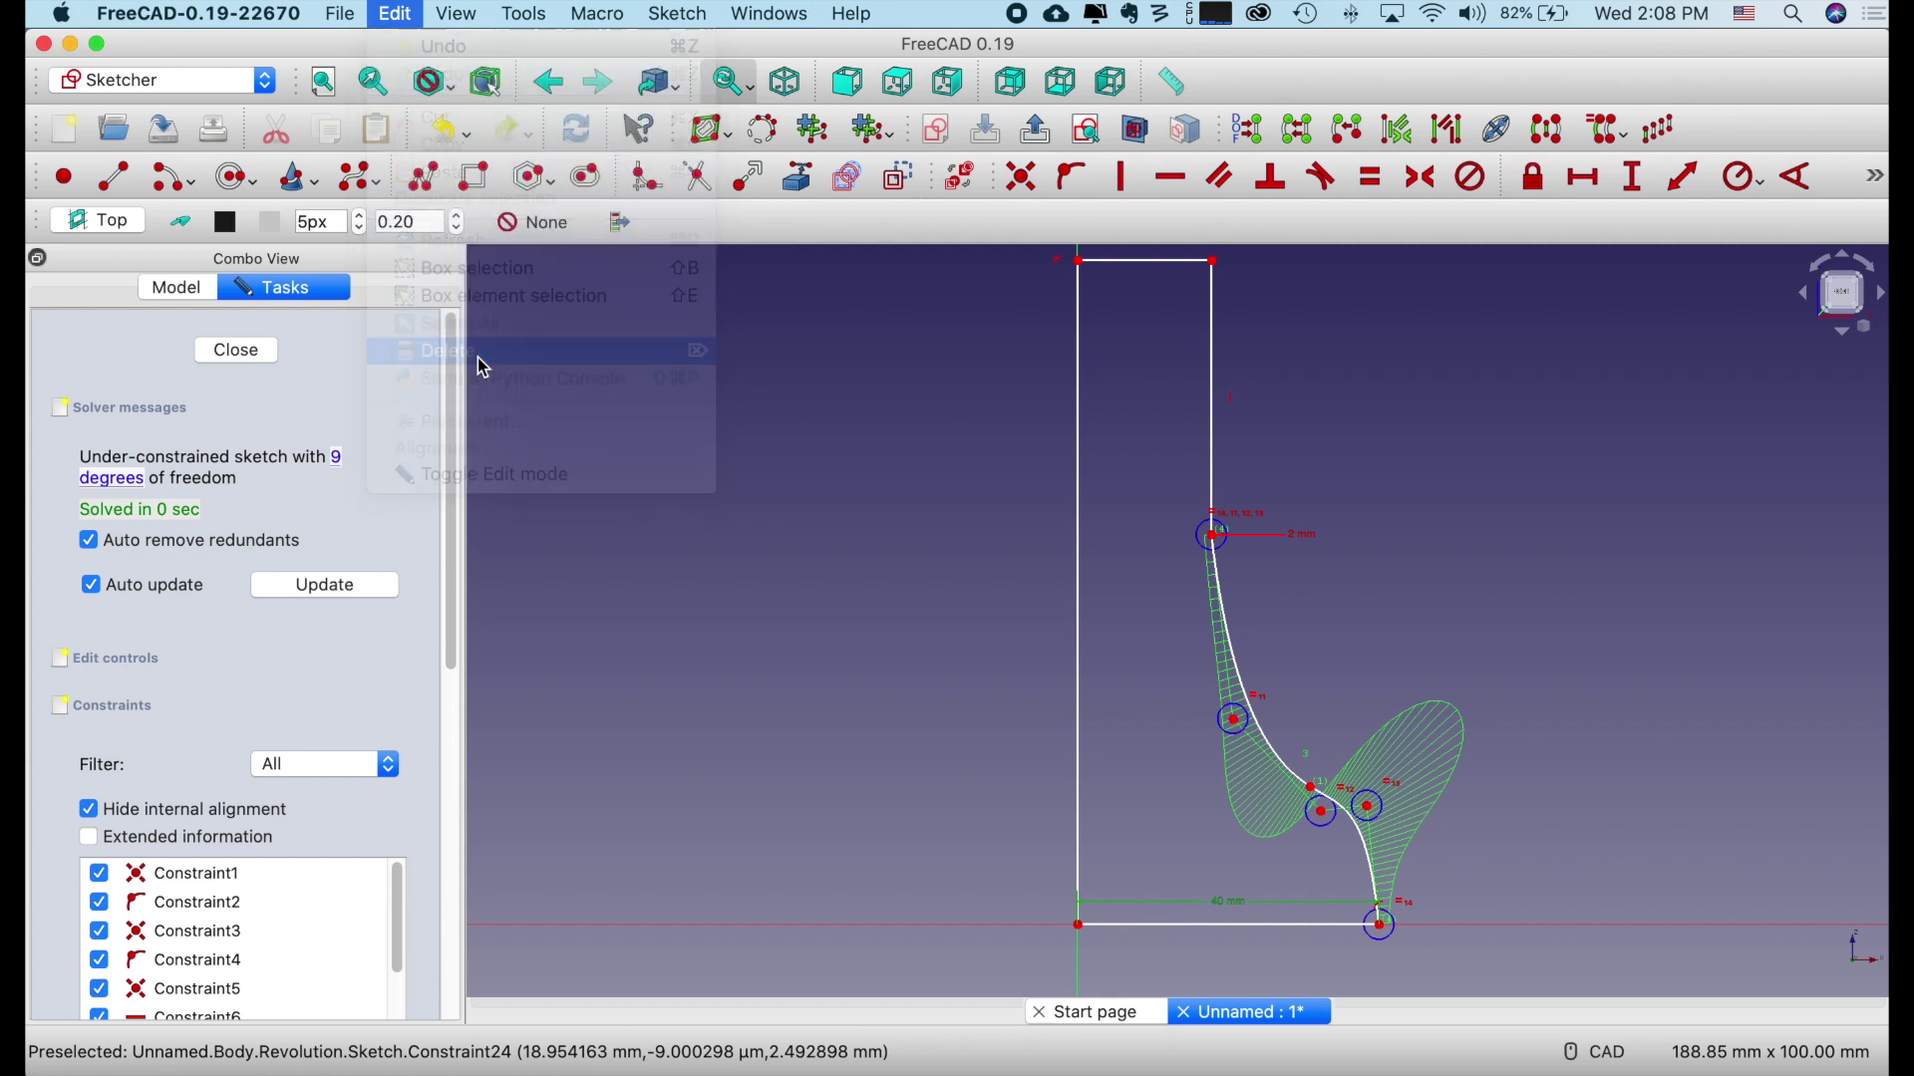
Shorten the base line toward the axis and move the B-spline's two lower intermediate control points to form a rounded bulge above the base.
{"action": "left_click_drag", "start_coordinate": [1378, 923], "coordinate": [1239, 927]}
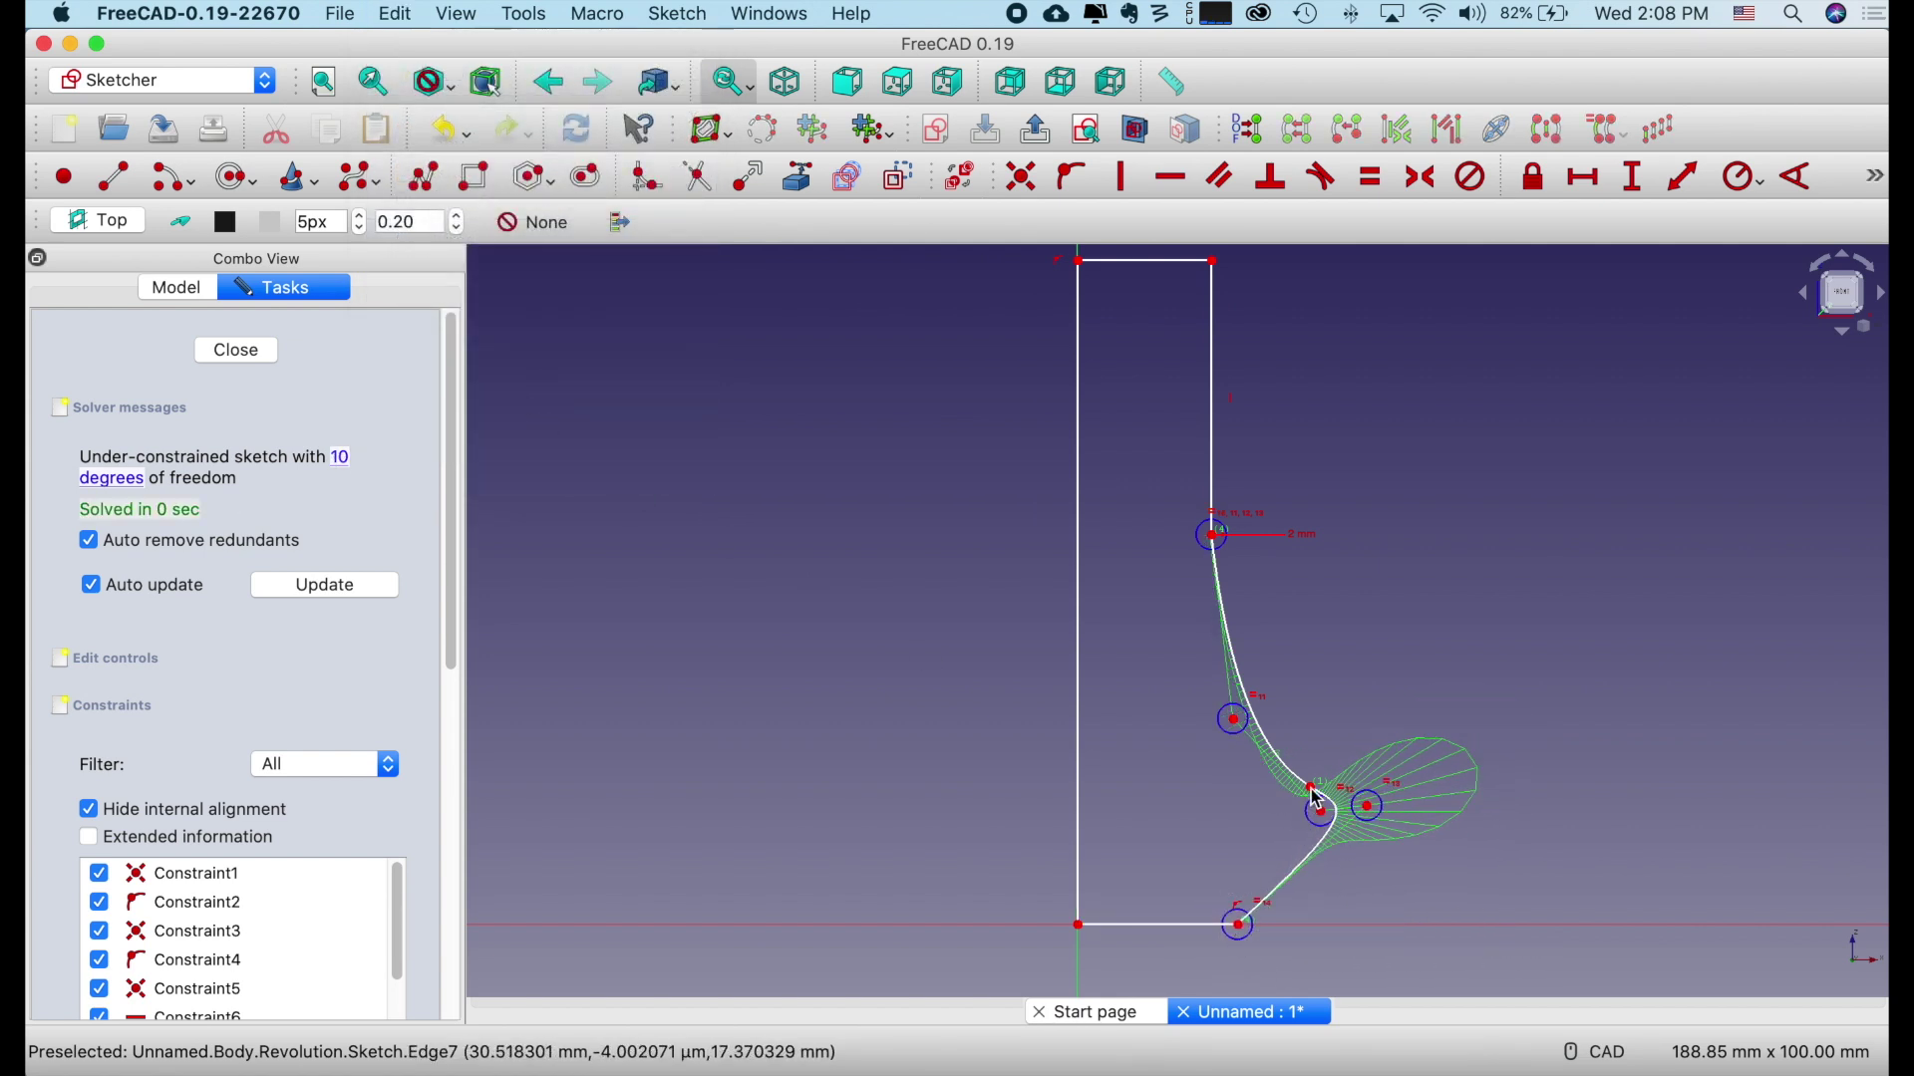
{"action": "mouse_move", "coordinate": [1316, 803]}
{"action": "left_mouse_down"}
{"action": "mouse_move", "coordinate": [1360, 803]}
{"action": "mouse_move", "coordinate": [1241, 812]}
{"action": "mouse_move", "coordinate": [1237, 852]}
{"action": "left_mouse_up"}
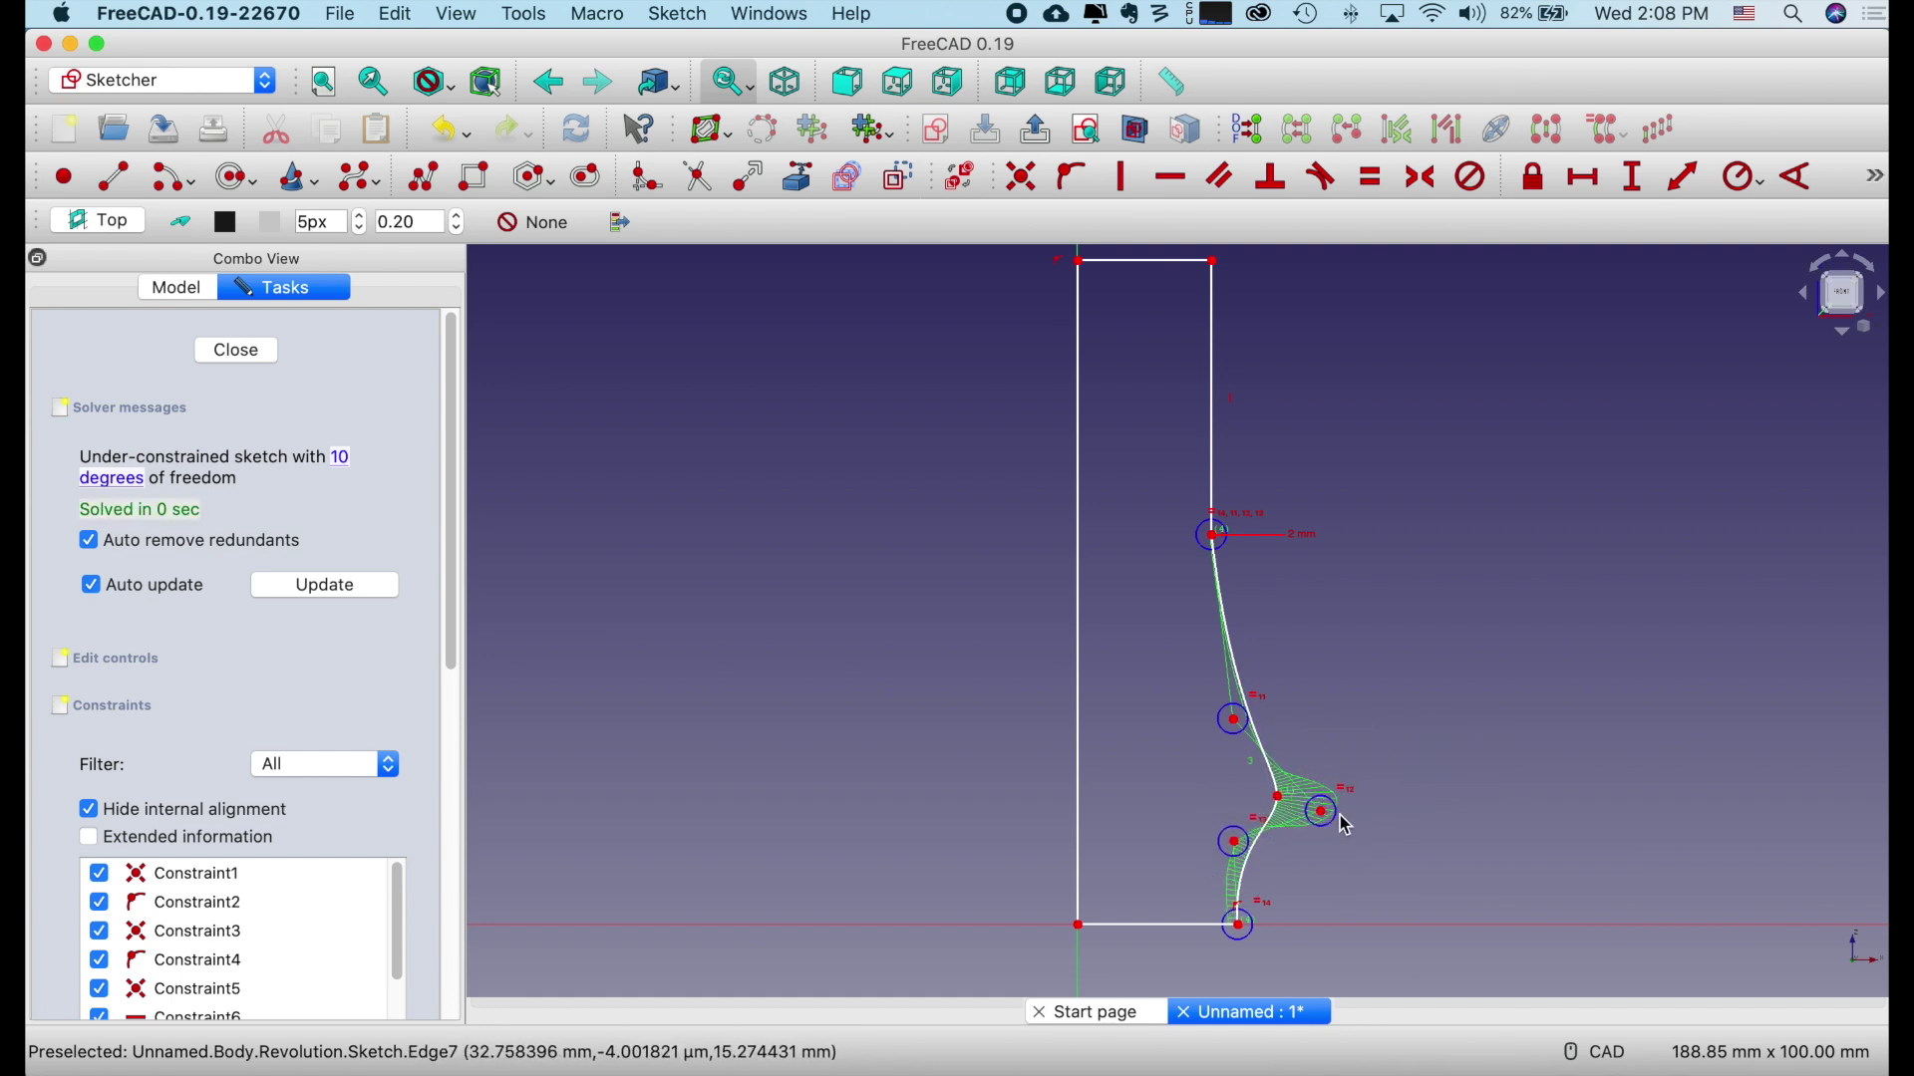
{"action": "left_click_drag", "start_coordinate": [1324, 809], "coordinate": [1400, 639]}
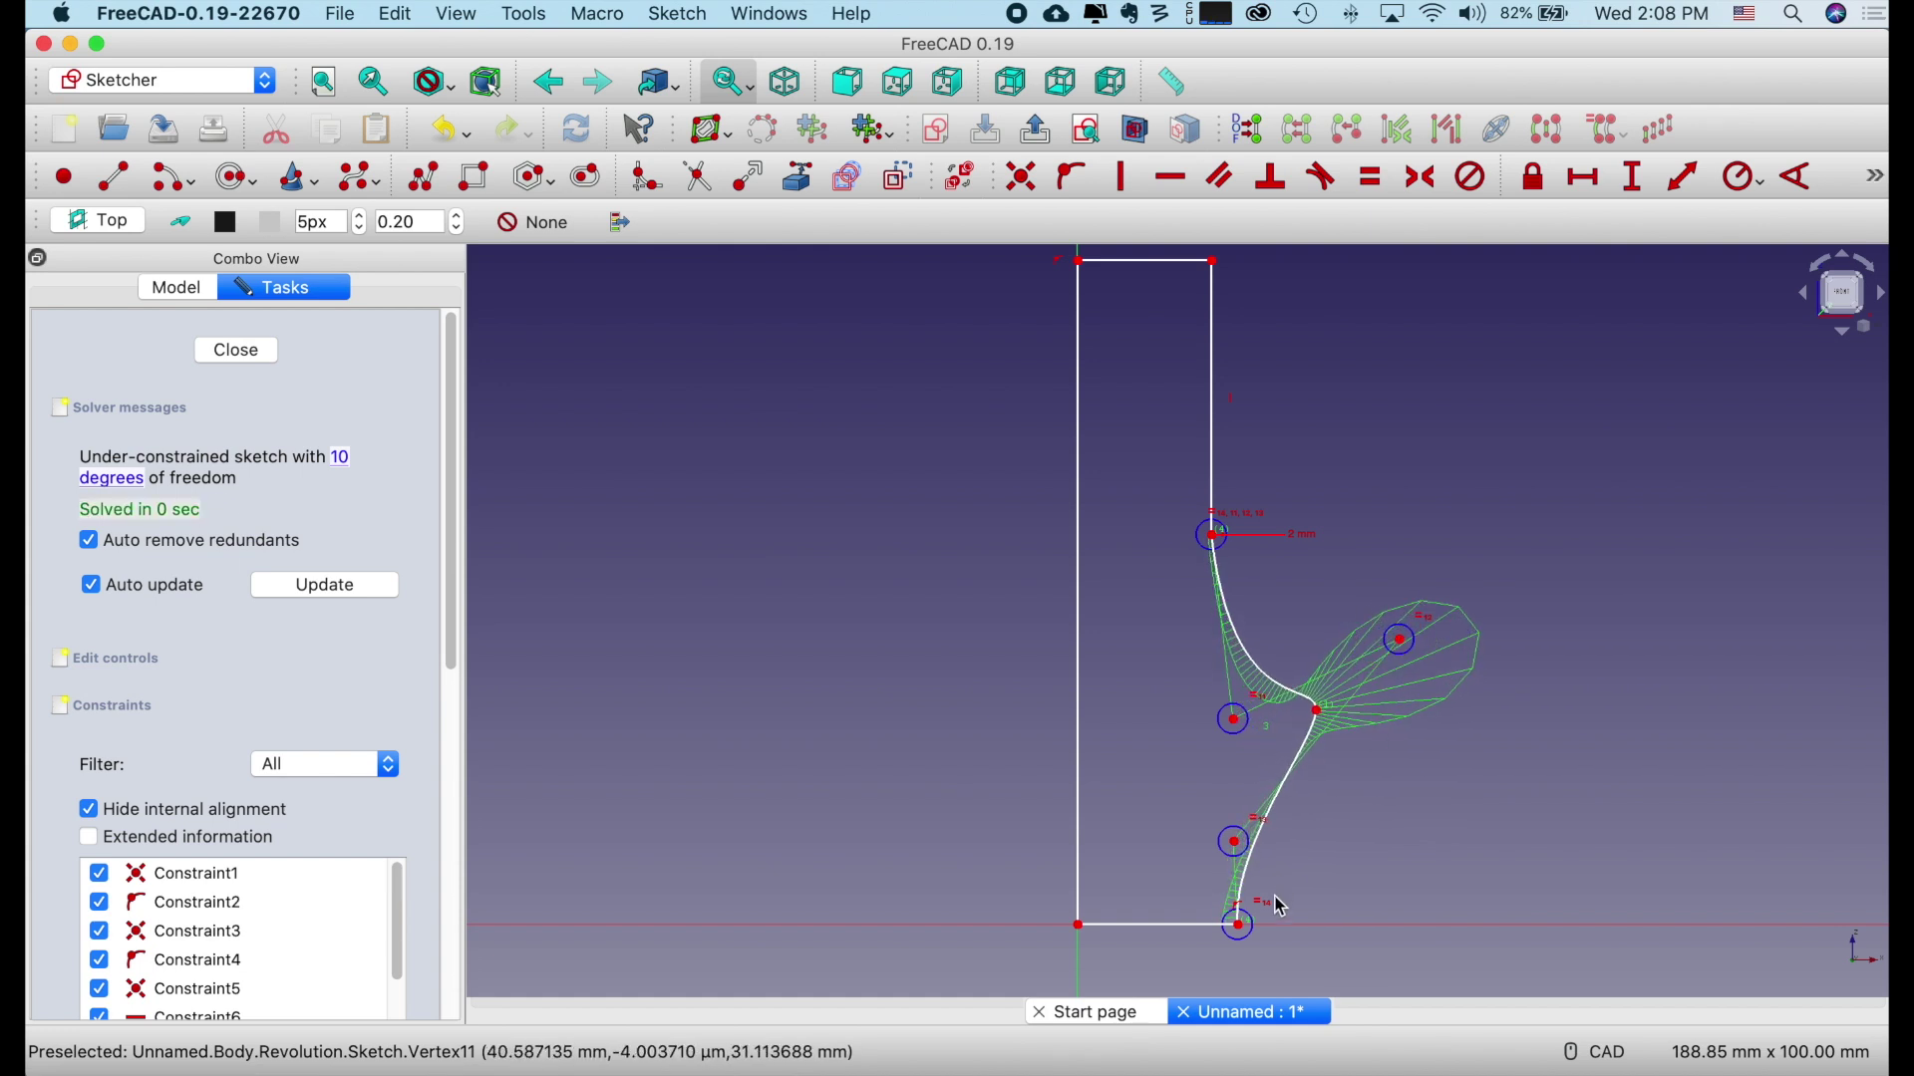
{"action": "left_click_drag", "start_coordinate": [1236, 842], "coordinate": [1356, 912]}
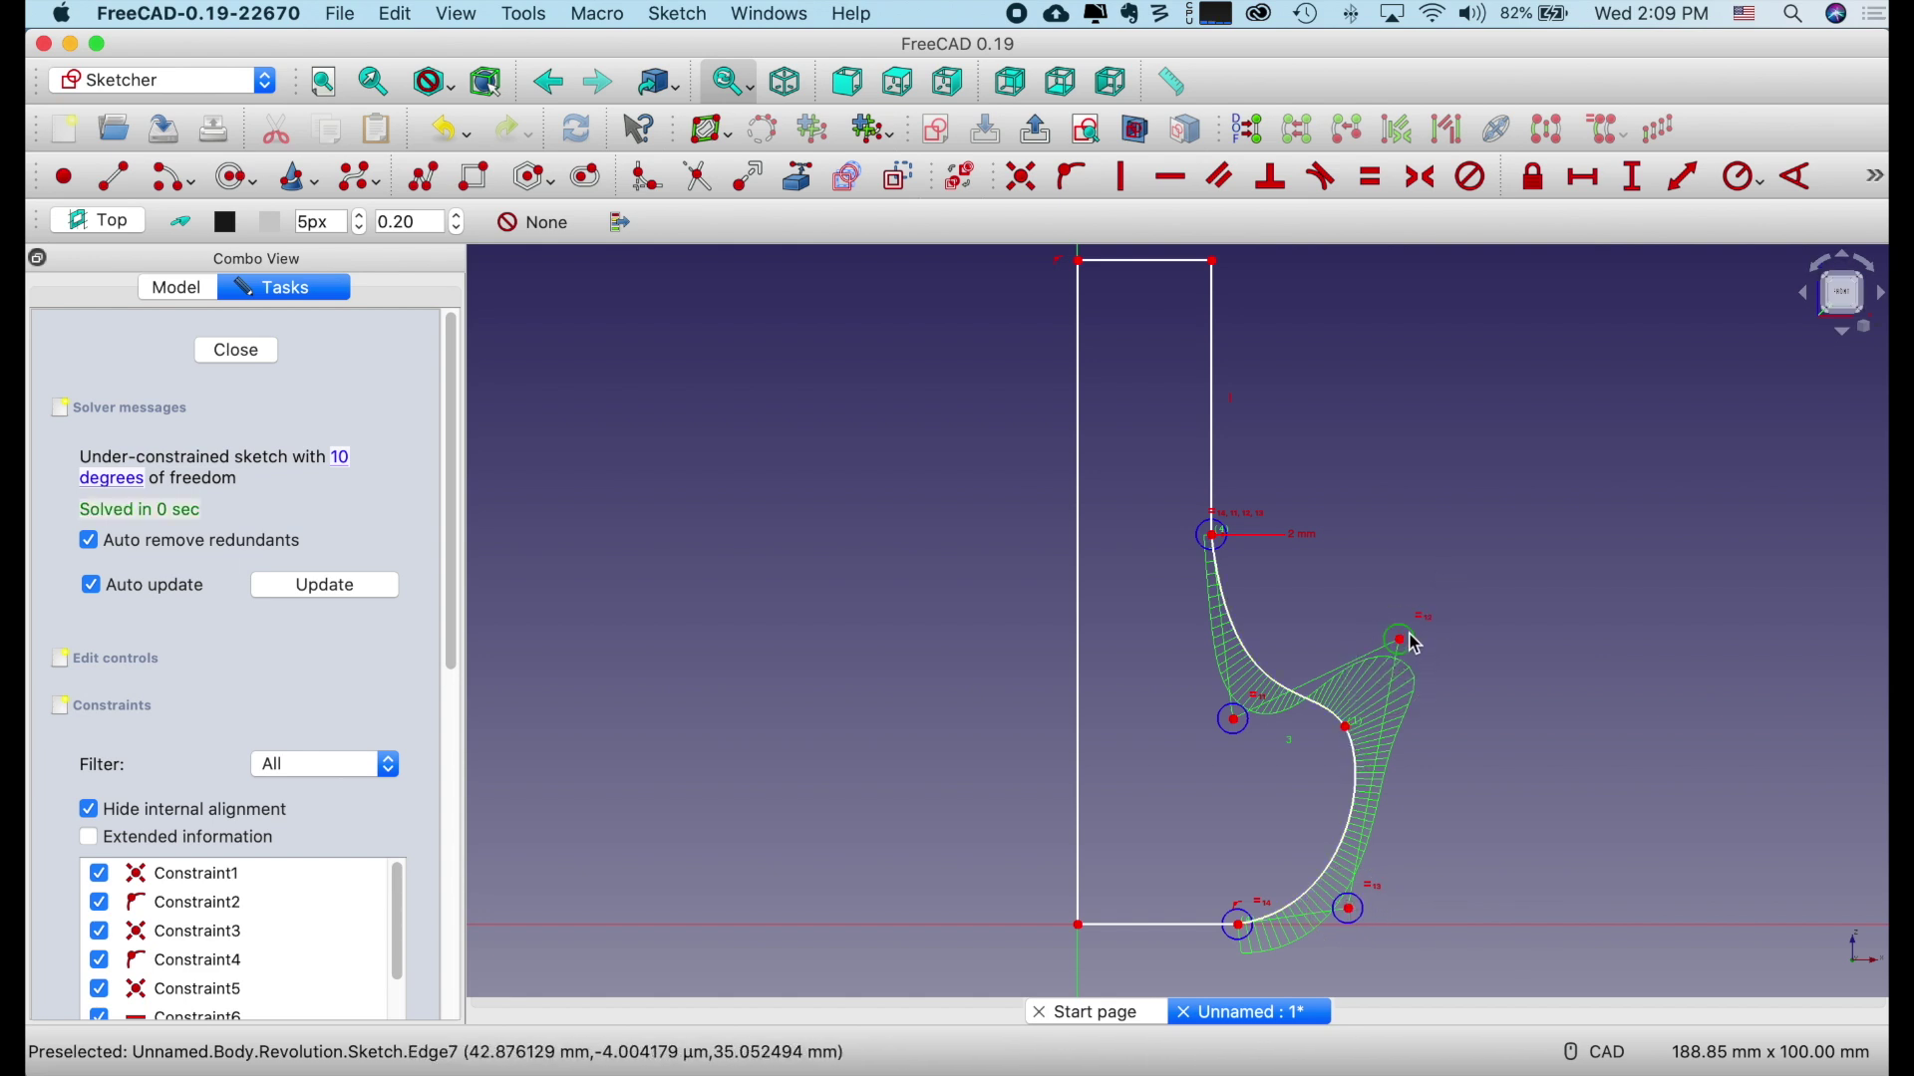
{"action": "left_click_drag", "start_coordinate": [1404, 641], "coordinate": [1315, 718]}
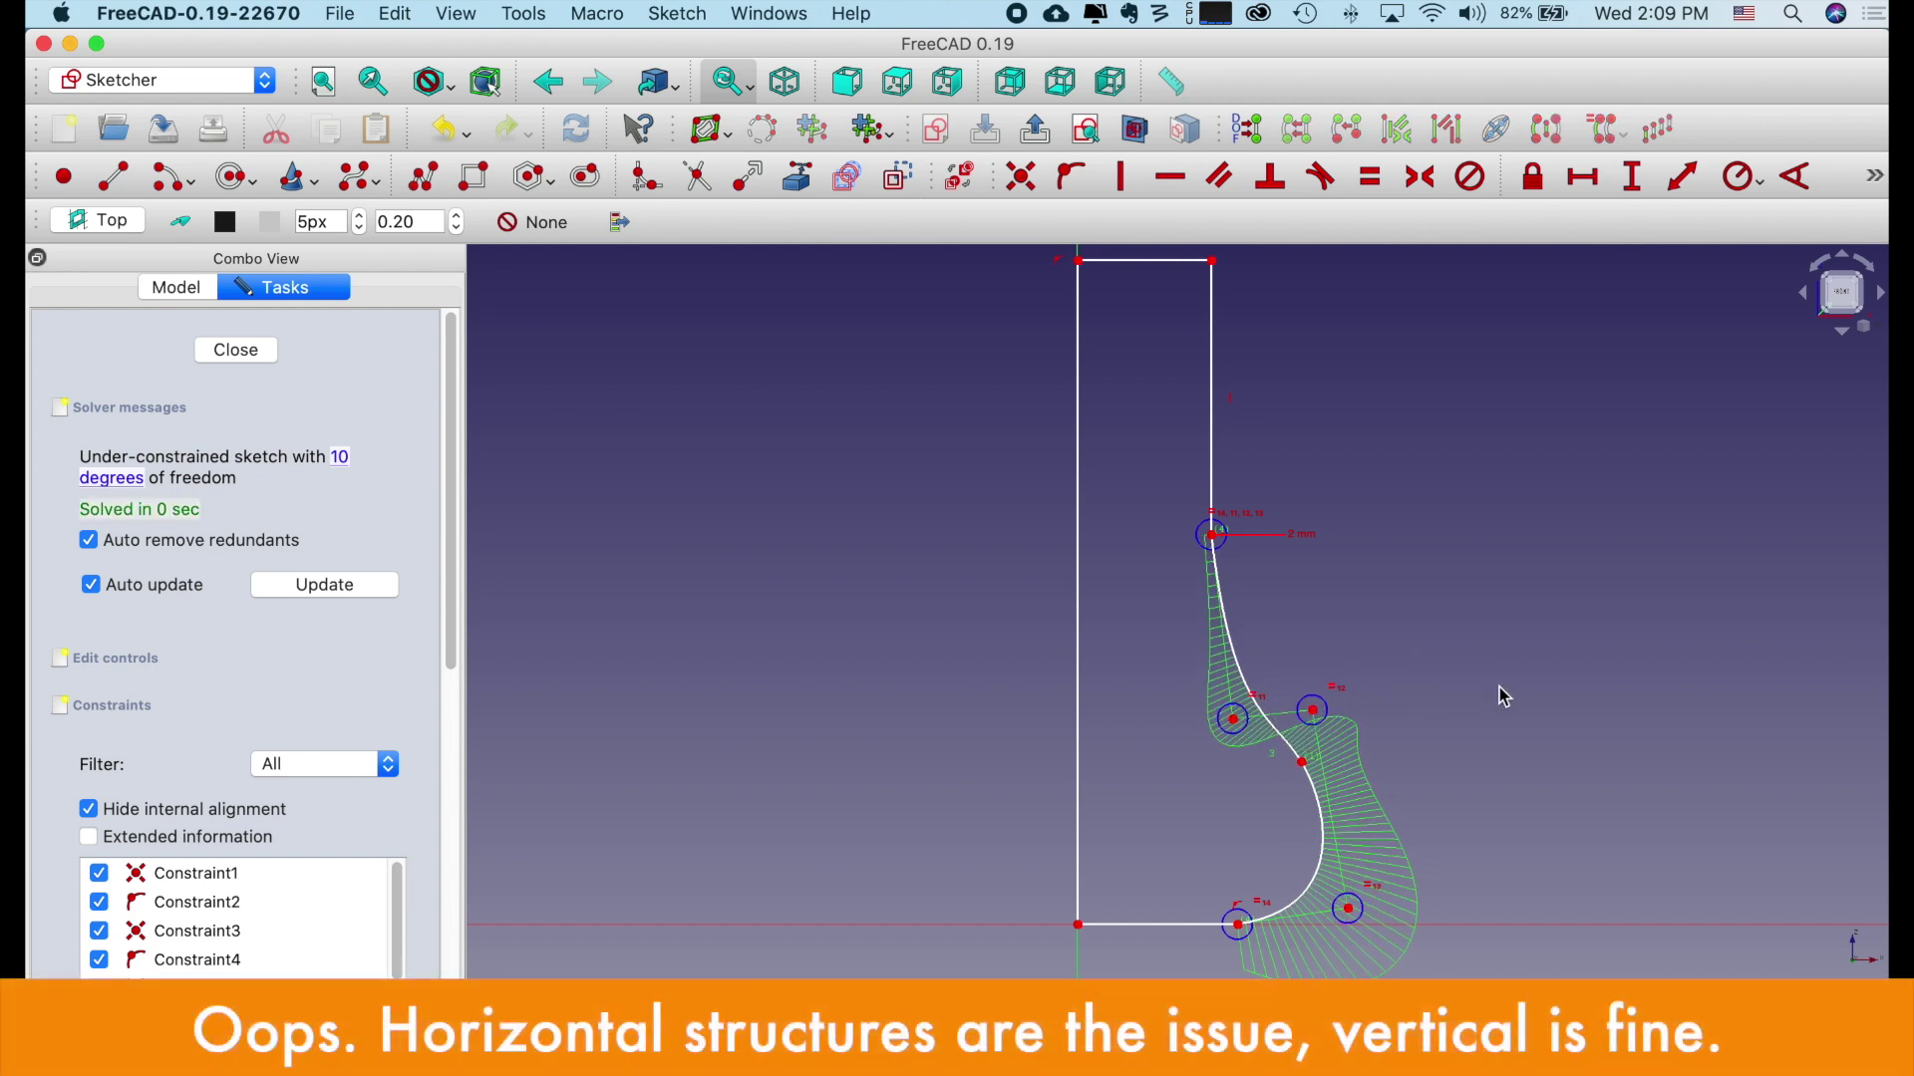
Shorten the base slightly further, narrow the neck and lower its top edge, and finish the sketch.
{"action": "mouse_move", "coordinate": [1239, 931]}
{"action": "left_mouse_down"}
{"action": "mouse_move", "coordinate": [1197, 942]}
{"action": "mouse_move", "coordinate": [1212, 937]}
{"action": "left_mouse_up"}
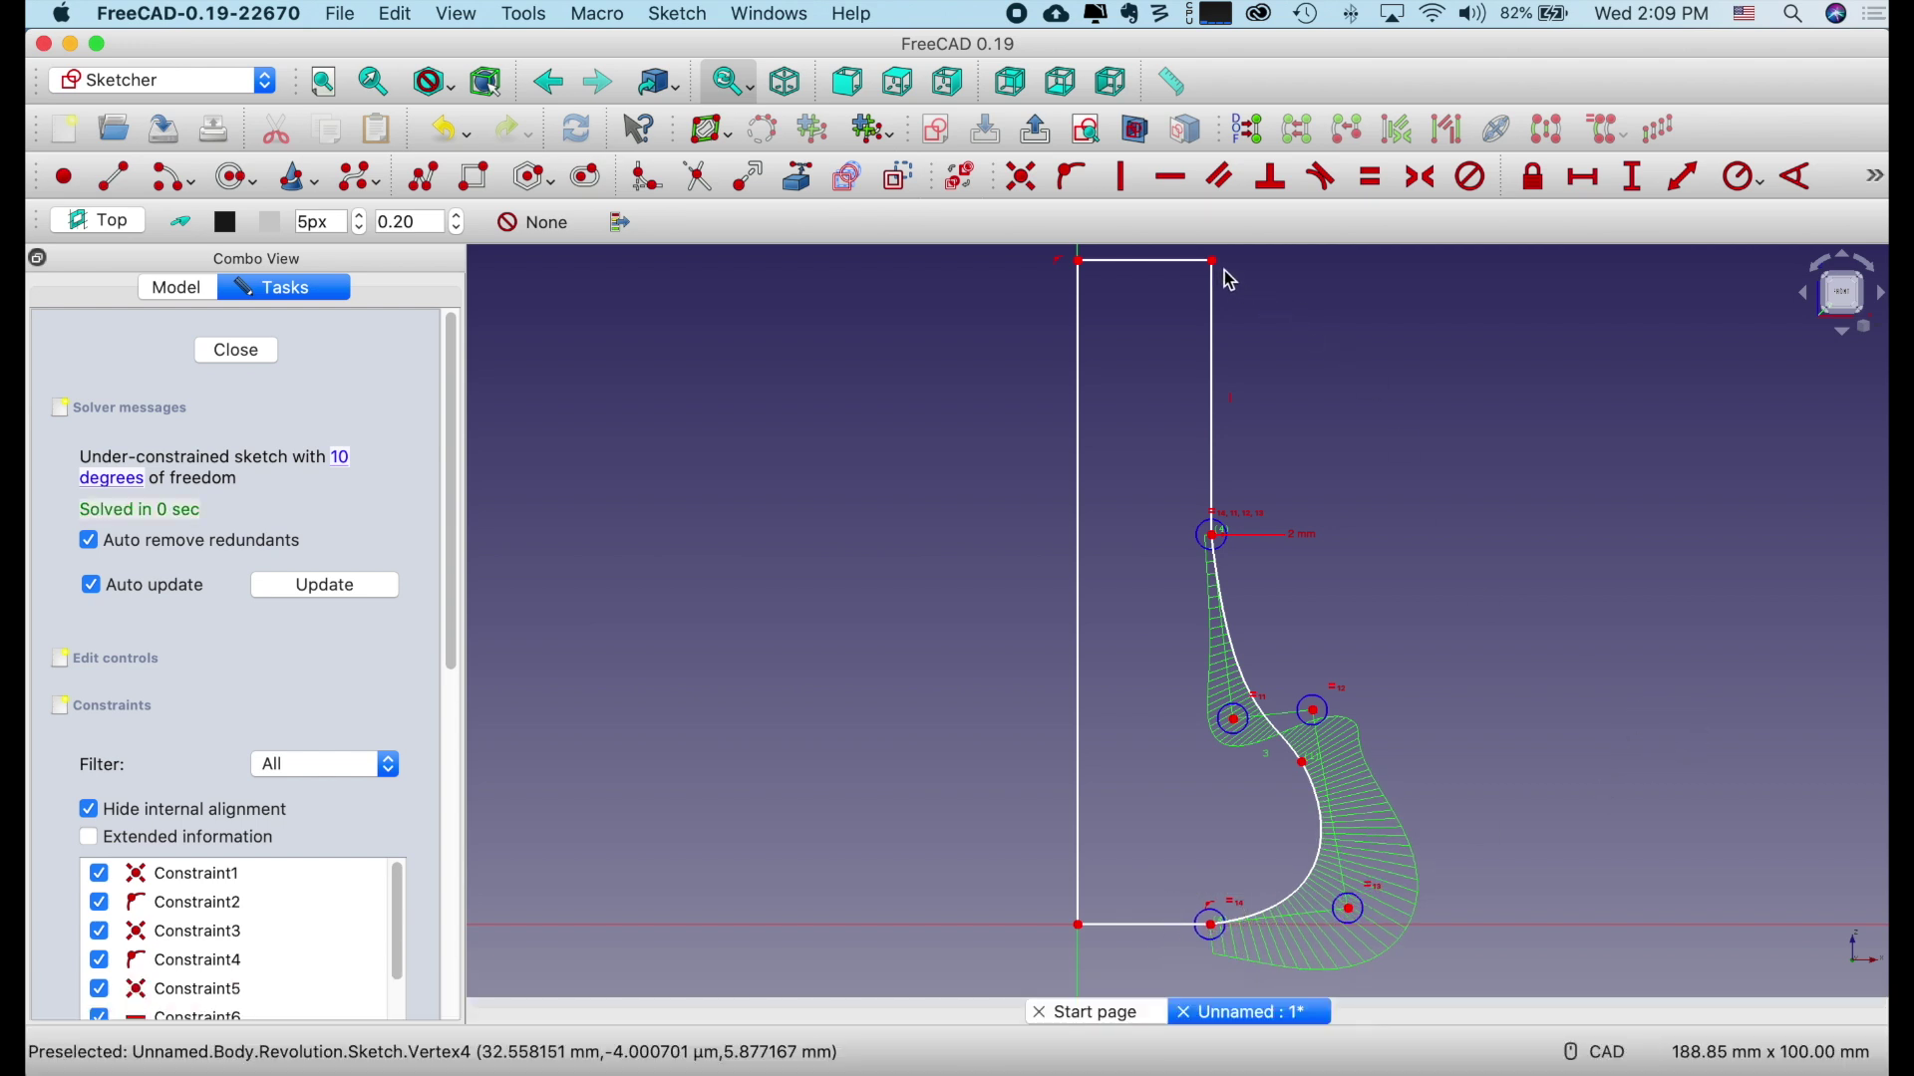
{"action": "mouse_move", "coordinate": [1218, 263]}
{"action": "left_mouse_down"}
{"action": "mouse_move", "coordinate": [1183, 269]}
{"action": "mouse_move", "coordinate": [1243, 282]}
{"action": "mouse_move", "coordinate": [1166, 295]}
{"action": "mouse_move", "coordinate": [1183, 288]}
{"action": "left_mouse_up"}
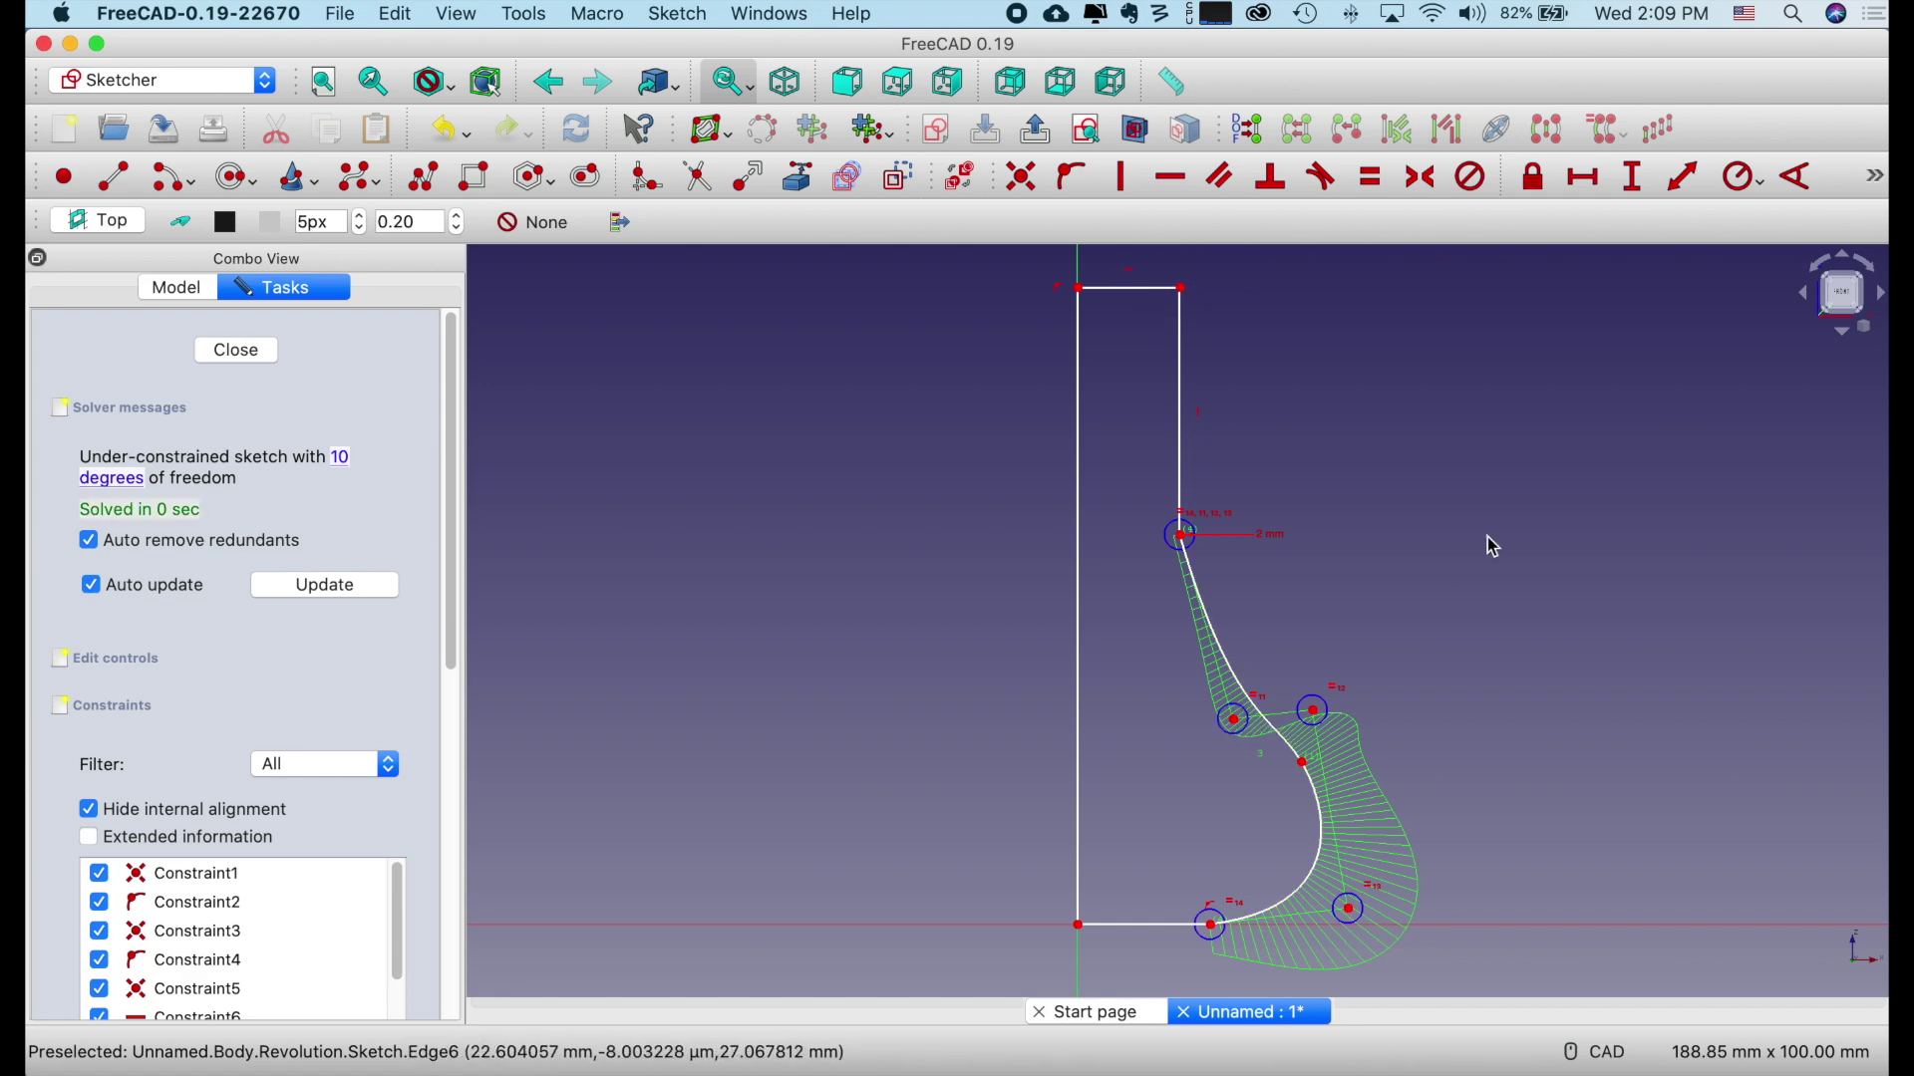
{"action": "left_click", "coordinate": [254, 353]}
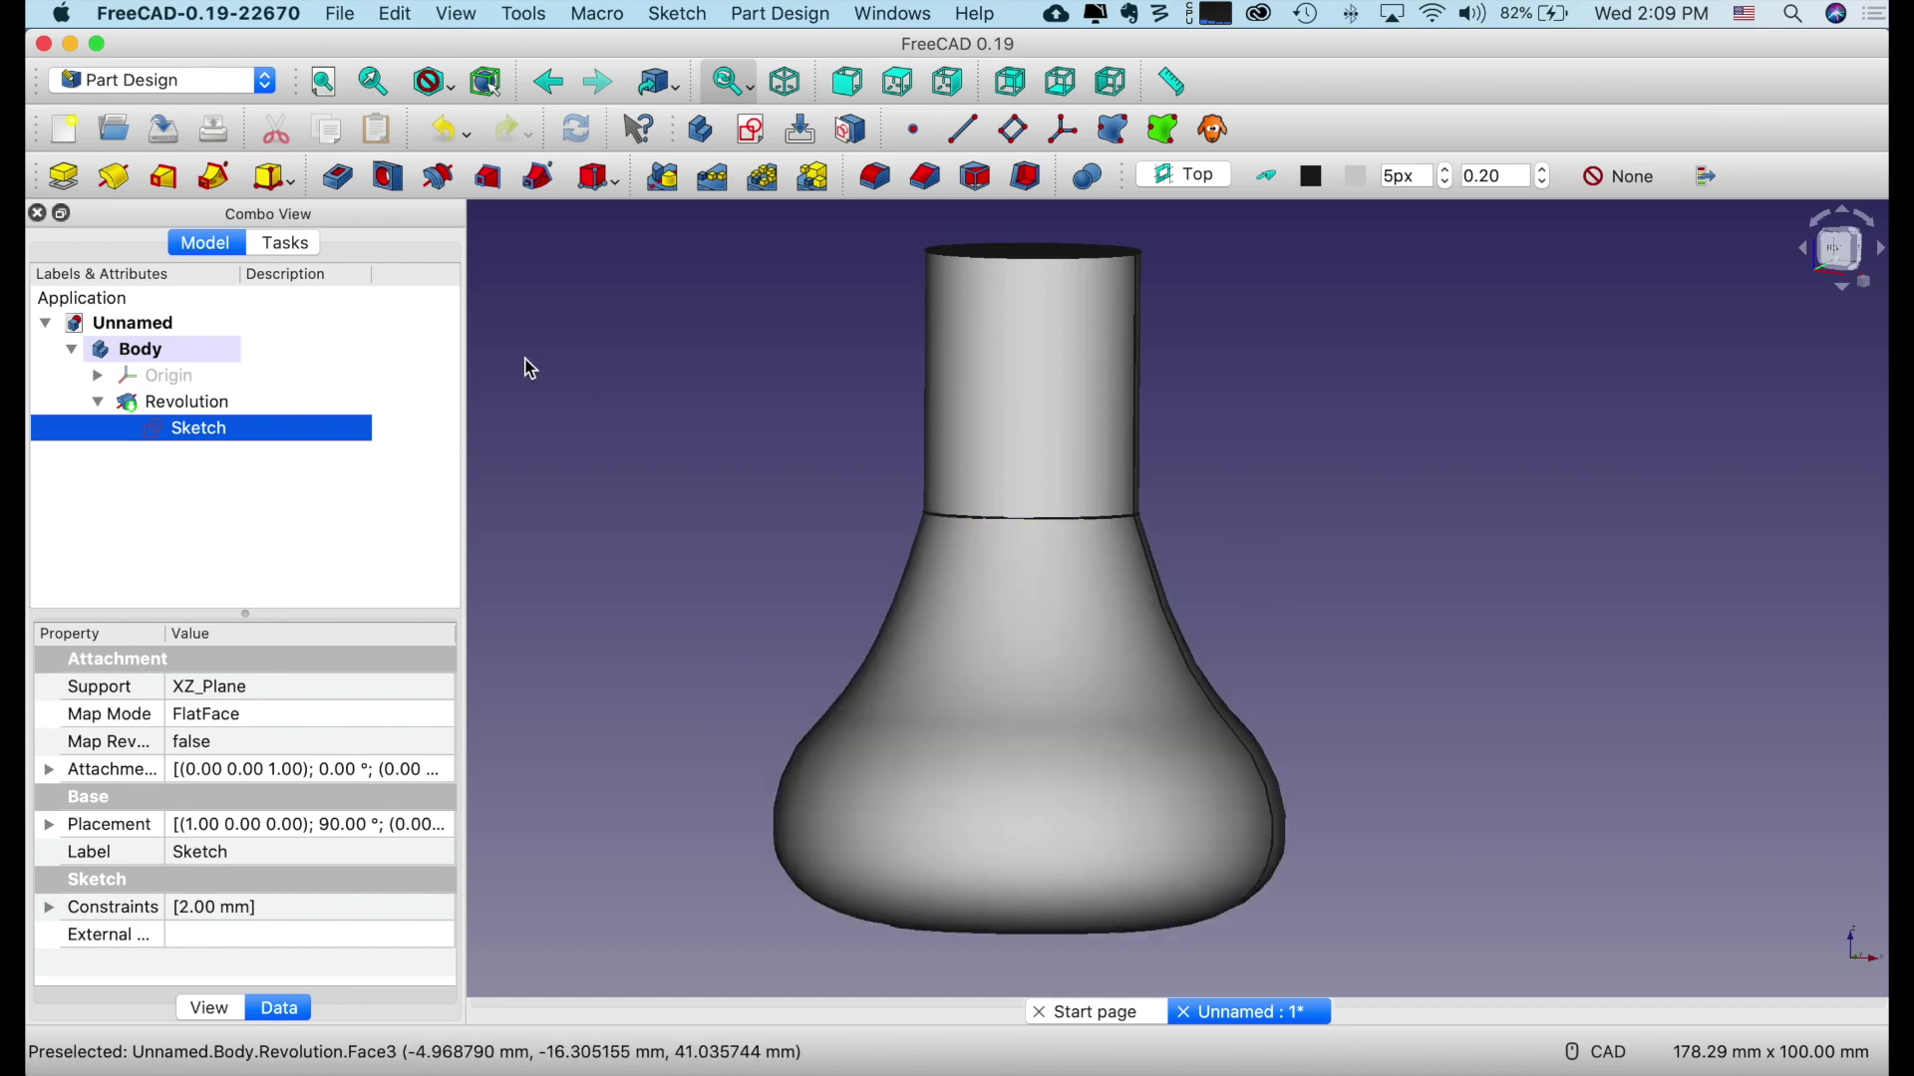
Edit the revolution's sketch again, raising the B-spline's intermediate control points and neck joint for a taller, rounder bulb, and finish the sketch.
{"action": "double_click", "coordinate": [219, 430]}
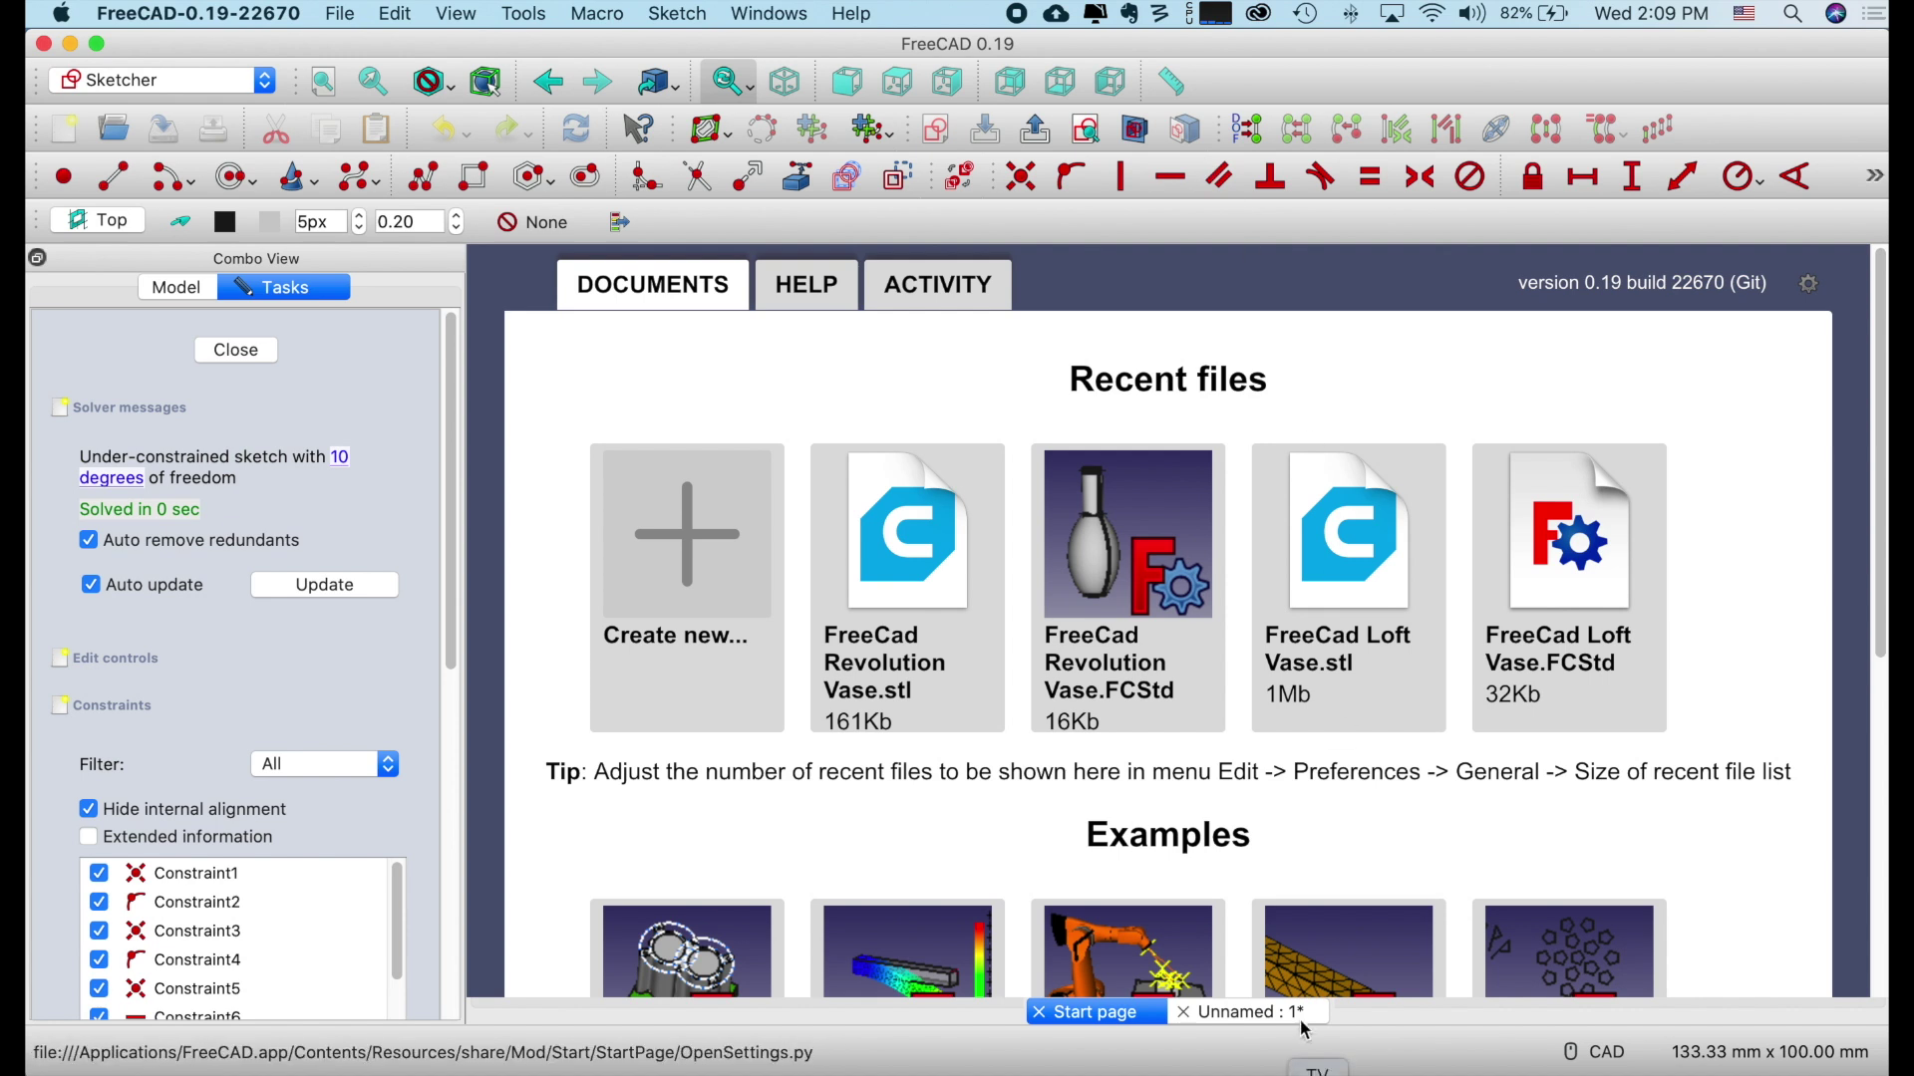
{"action": "left_click", "coordinate": [1244, 1013]}
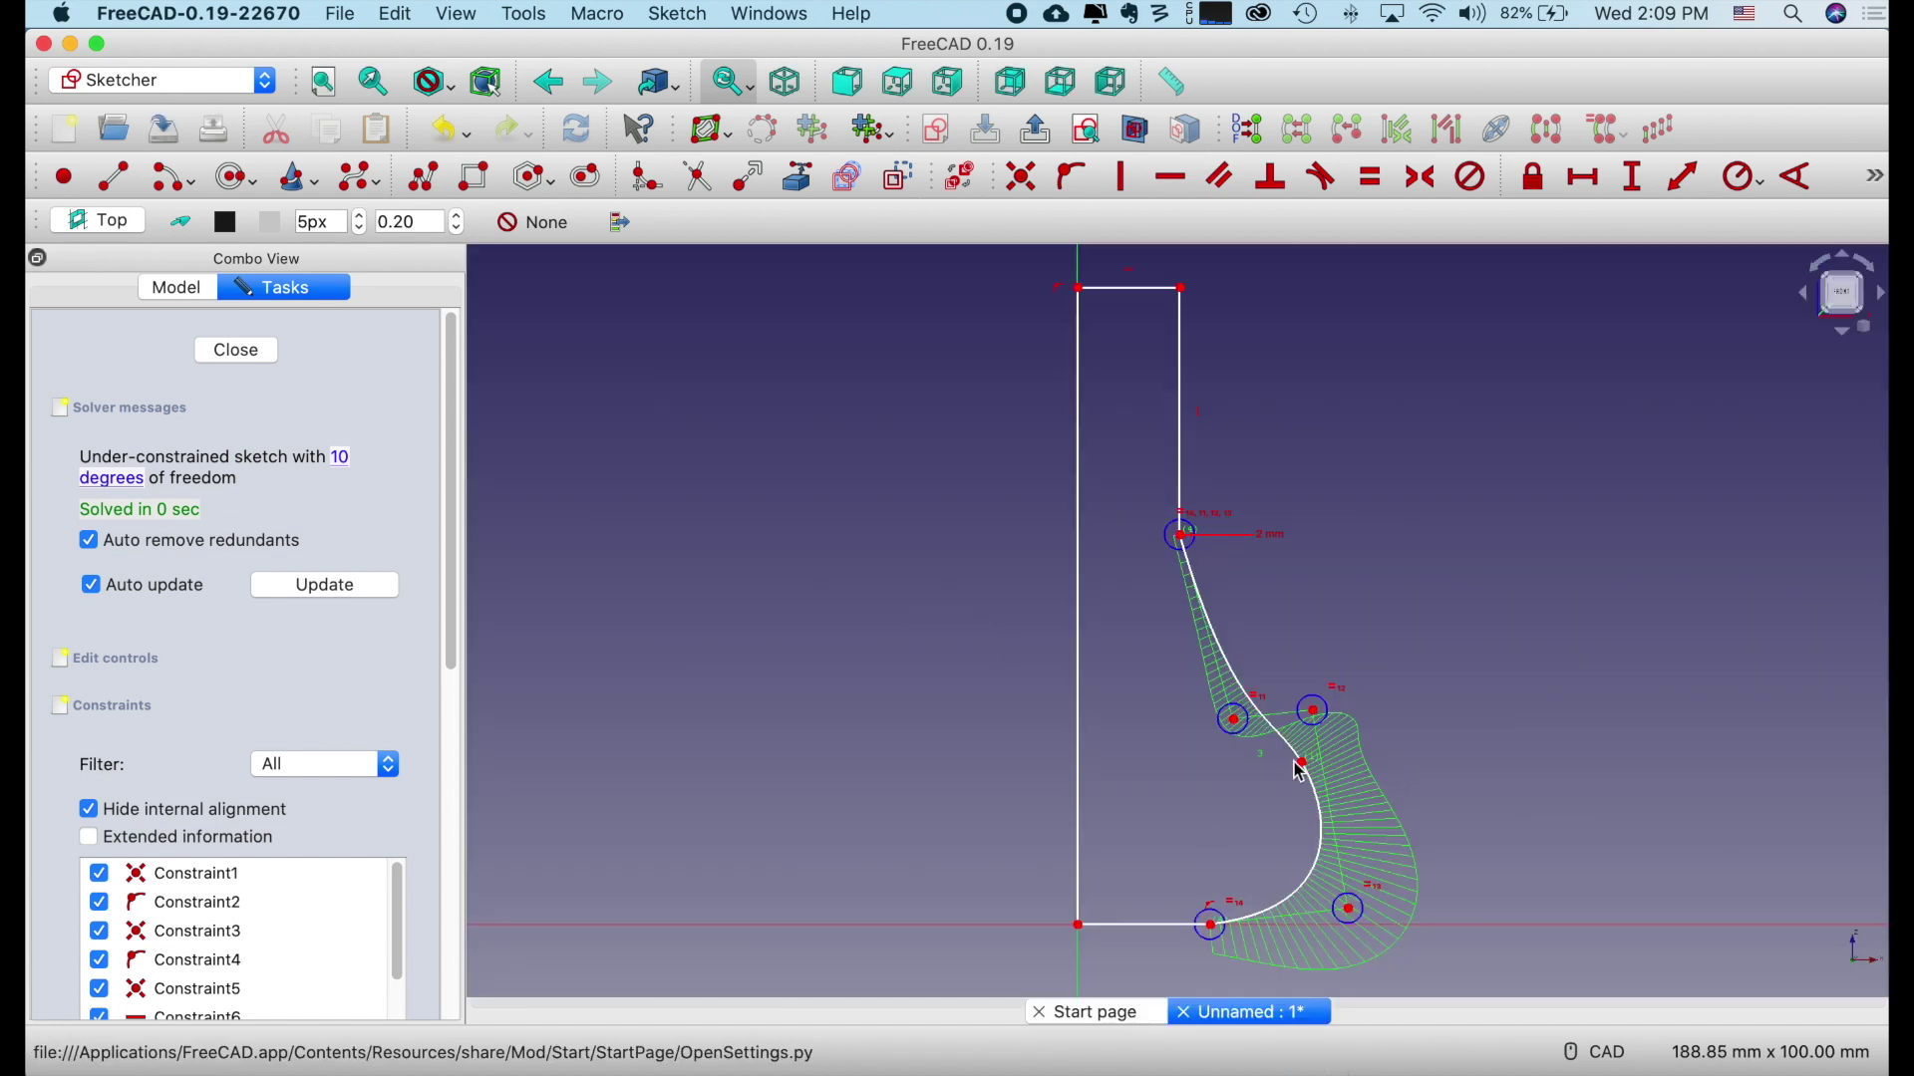
{"action": "left_click_drag", "start_coordinate": [1314, 710], "coordinate": [1312, 654]}
{"action": "left_click_drag", "start_coordinate": [1233, 721], "coordinate": [1209, 656]}
{"action": "left_click_drag", "start_coordinate": [1181, 535], "coordinate": [1179, 462]}
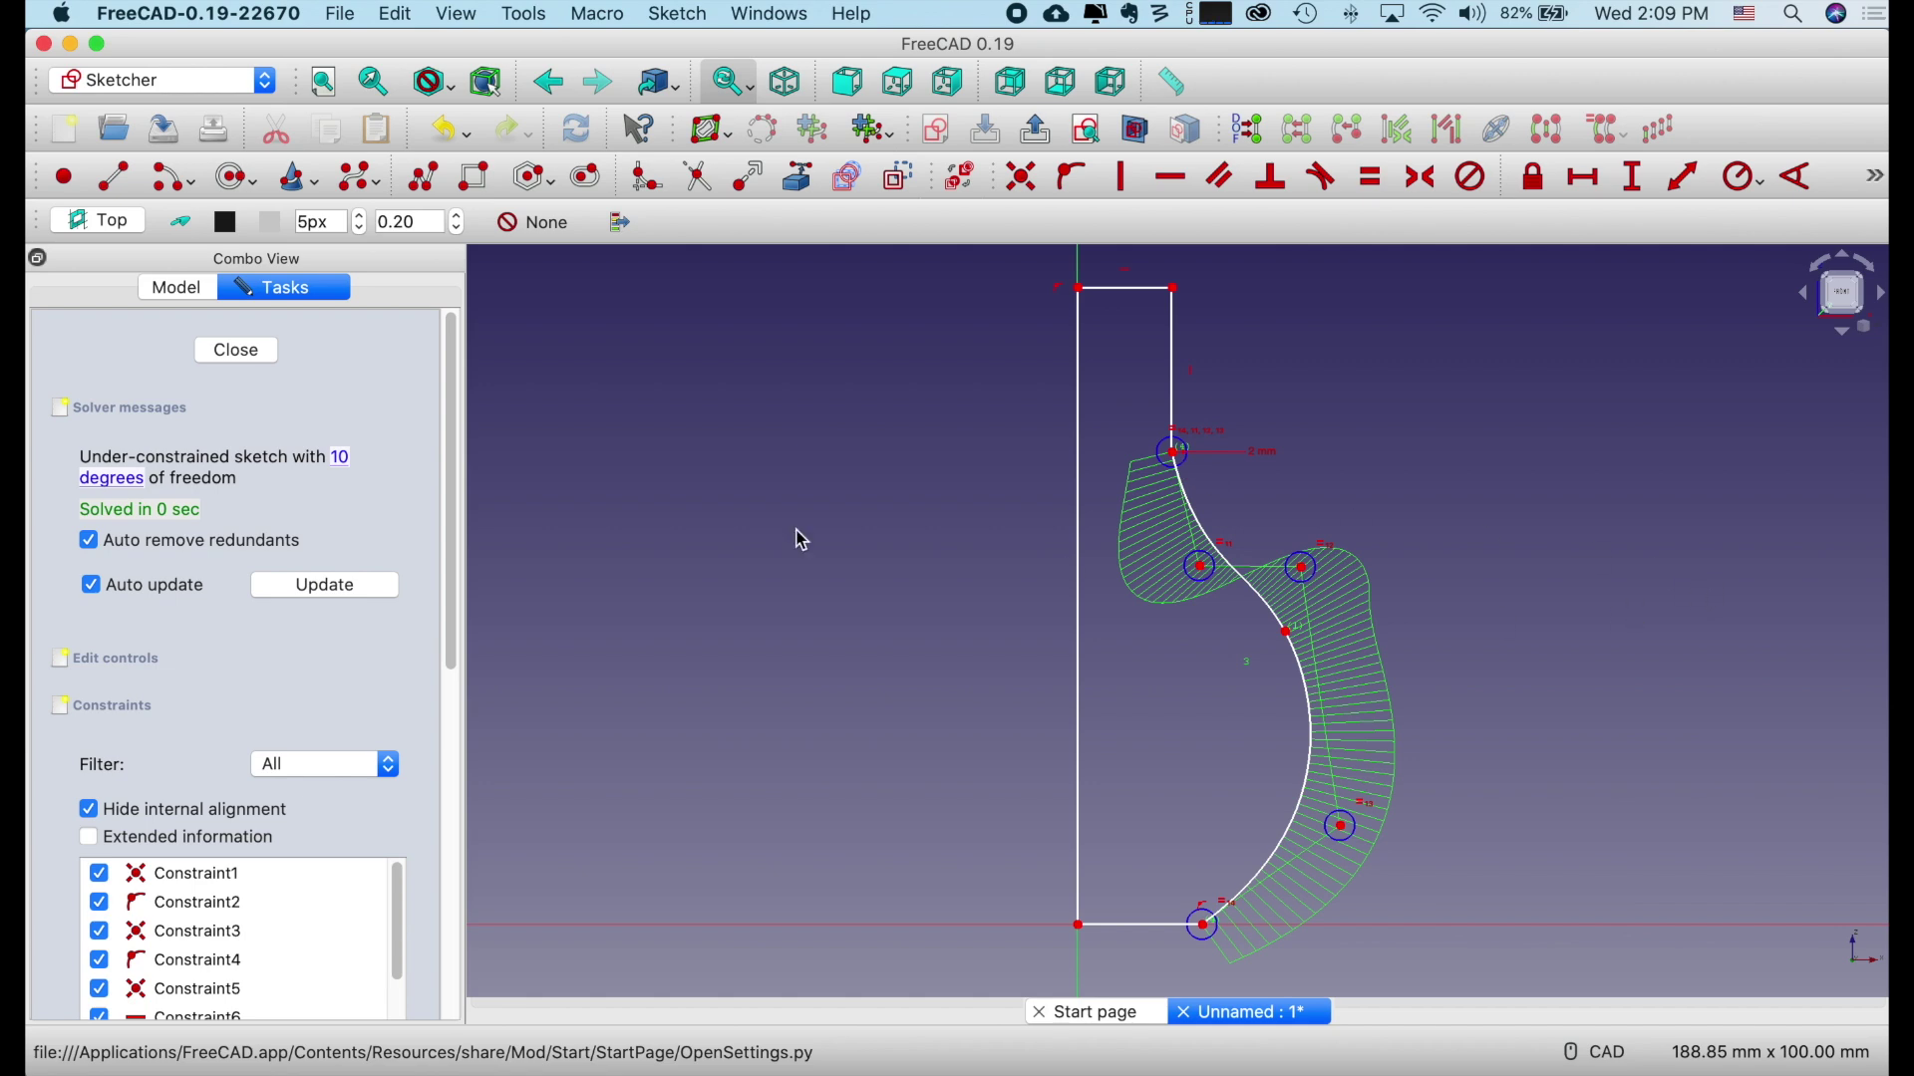
{"action": "left_click", "coordinate": [240, 350]}
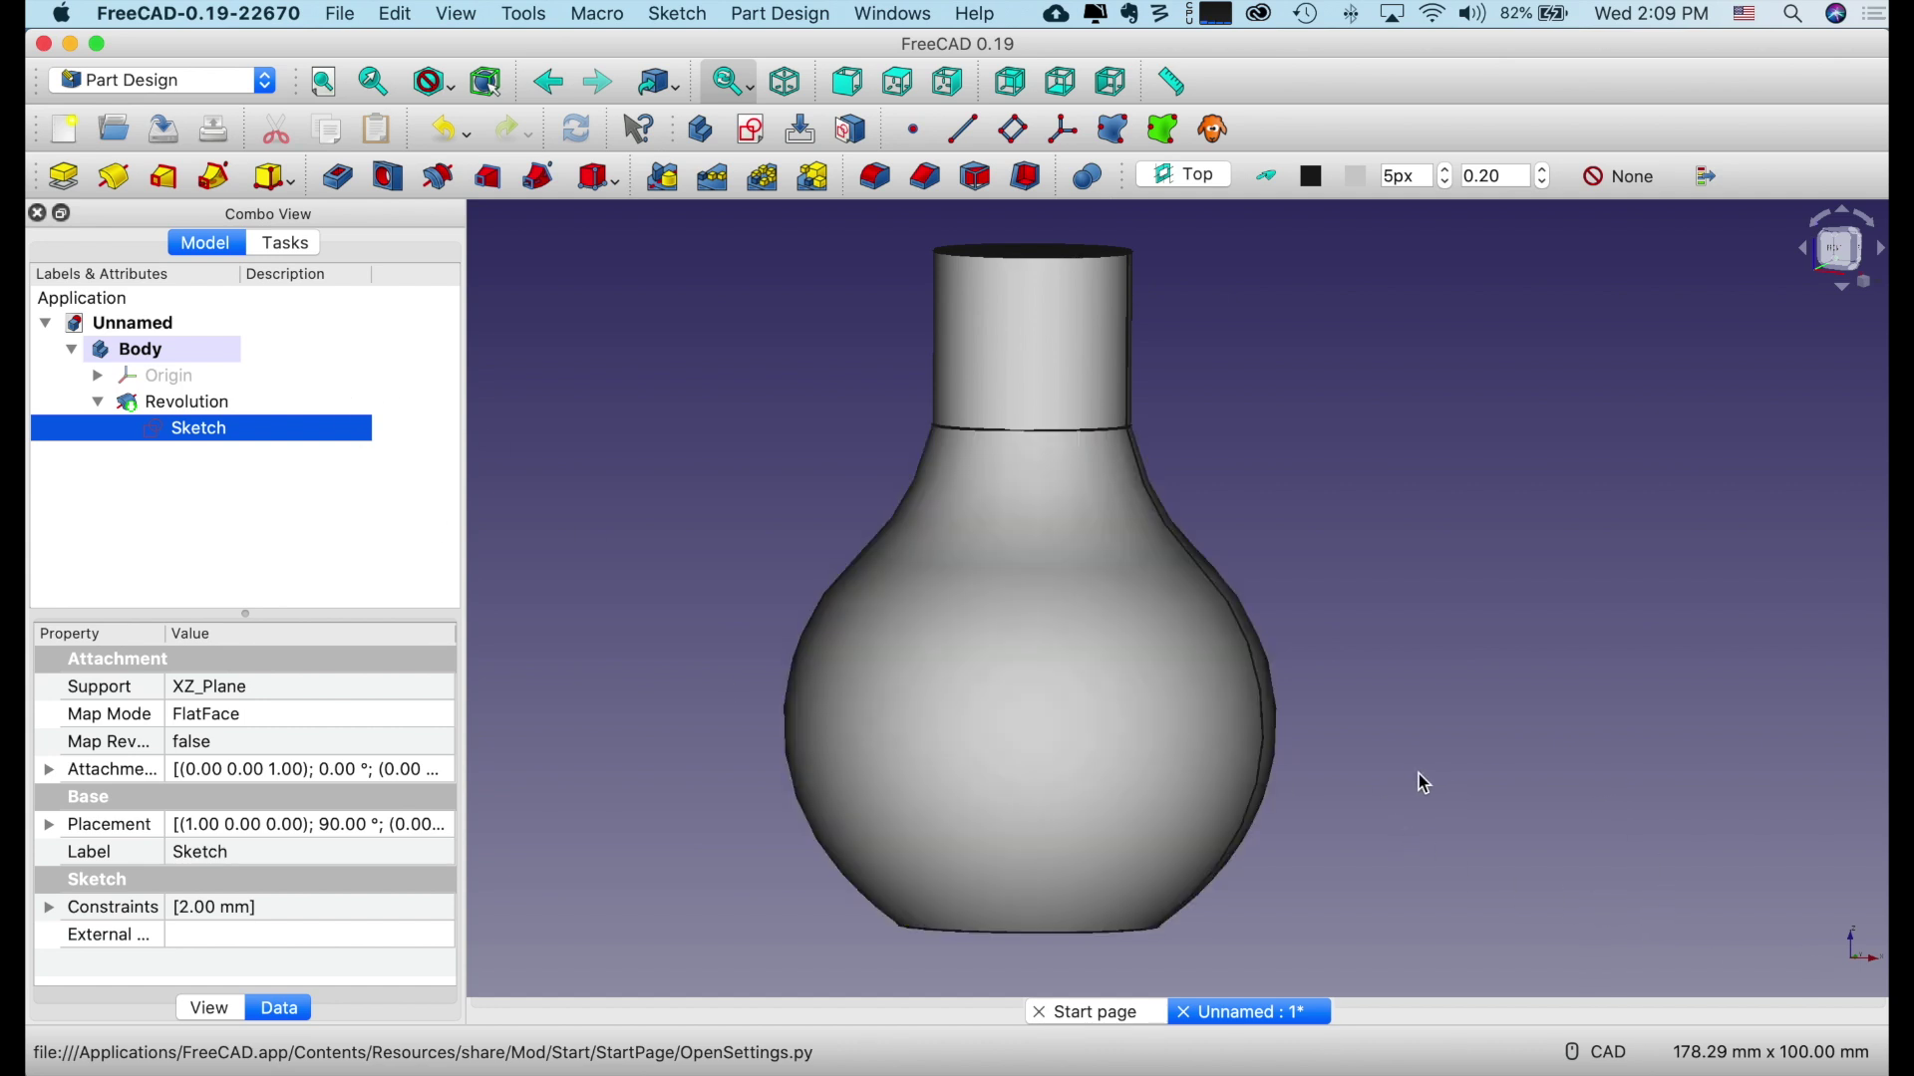
Edit the revolution's sketch to make the neck longer and narrower, and finish the sketch.
{"action": "scroll", "coordinate": [1428, 782], "scroll_direction": "down", "scroll_amount": 5}
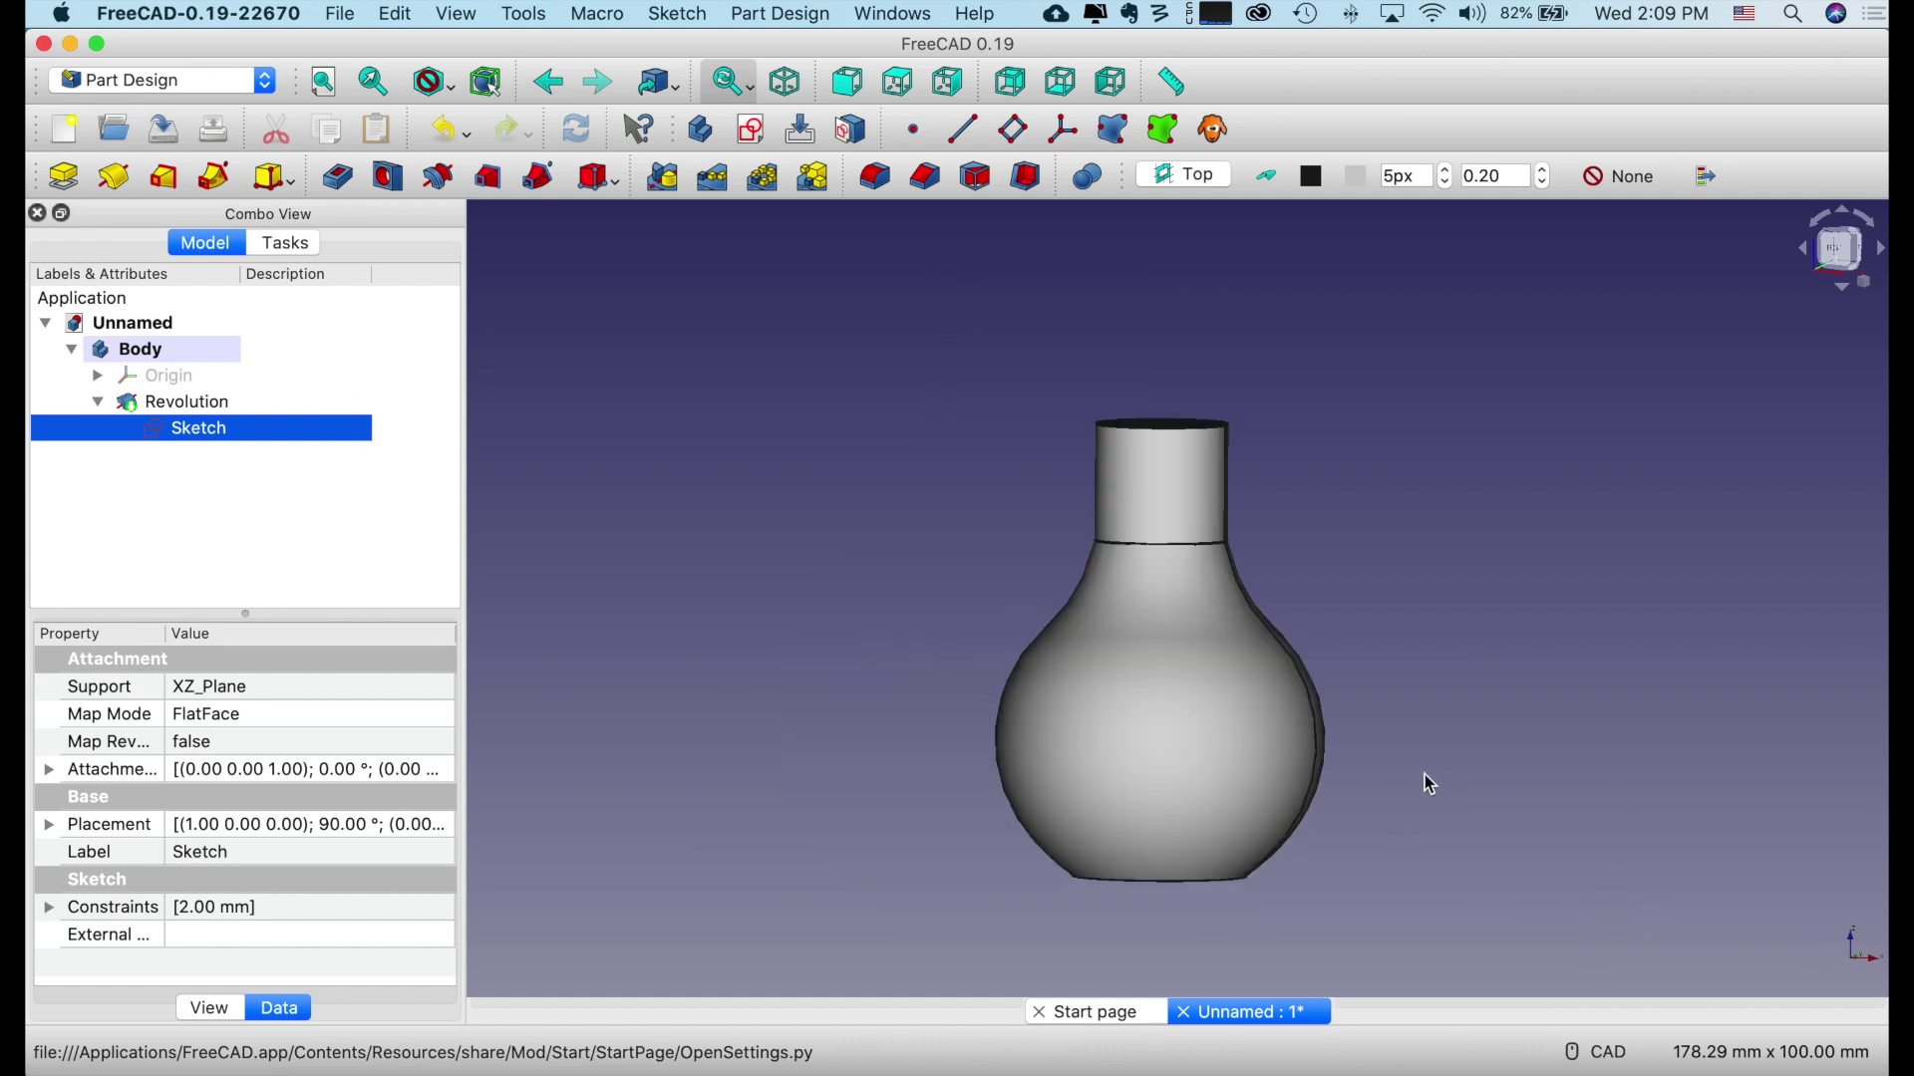
{"action": "double_click", "coordinate": [226, 436]}
{"action": "left_click", "coordinate": [1284, 576]}
{"action": "left_click_drag", "start_coordinate": [1284, 576], "coordinate": [1280, 430]}
{"action": "left_click", "coordinate": [261, 352]}
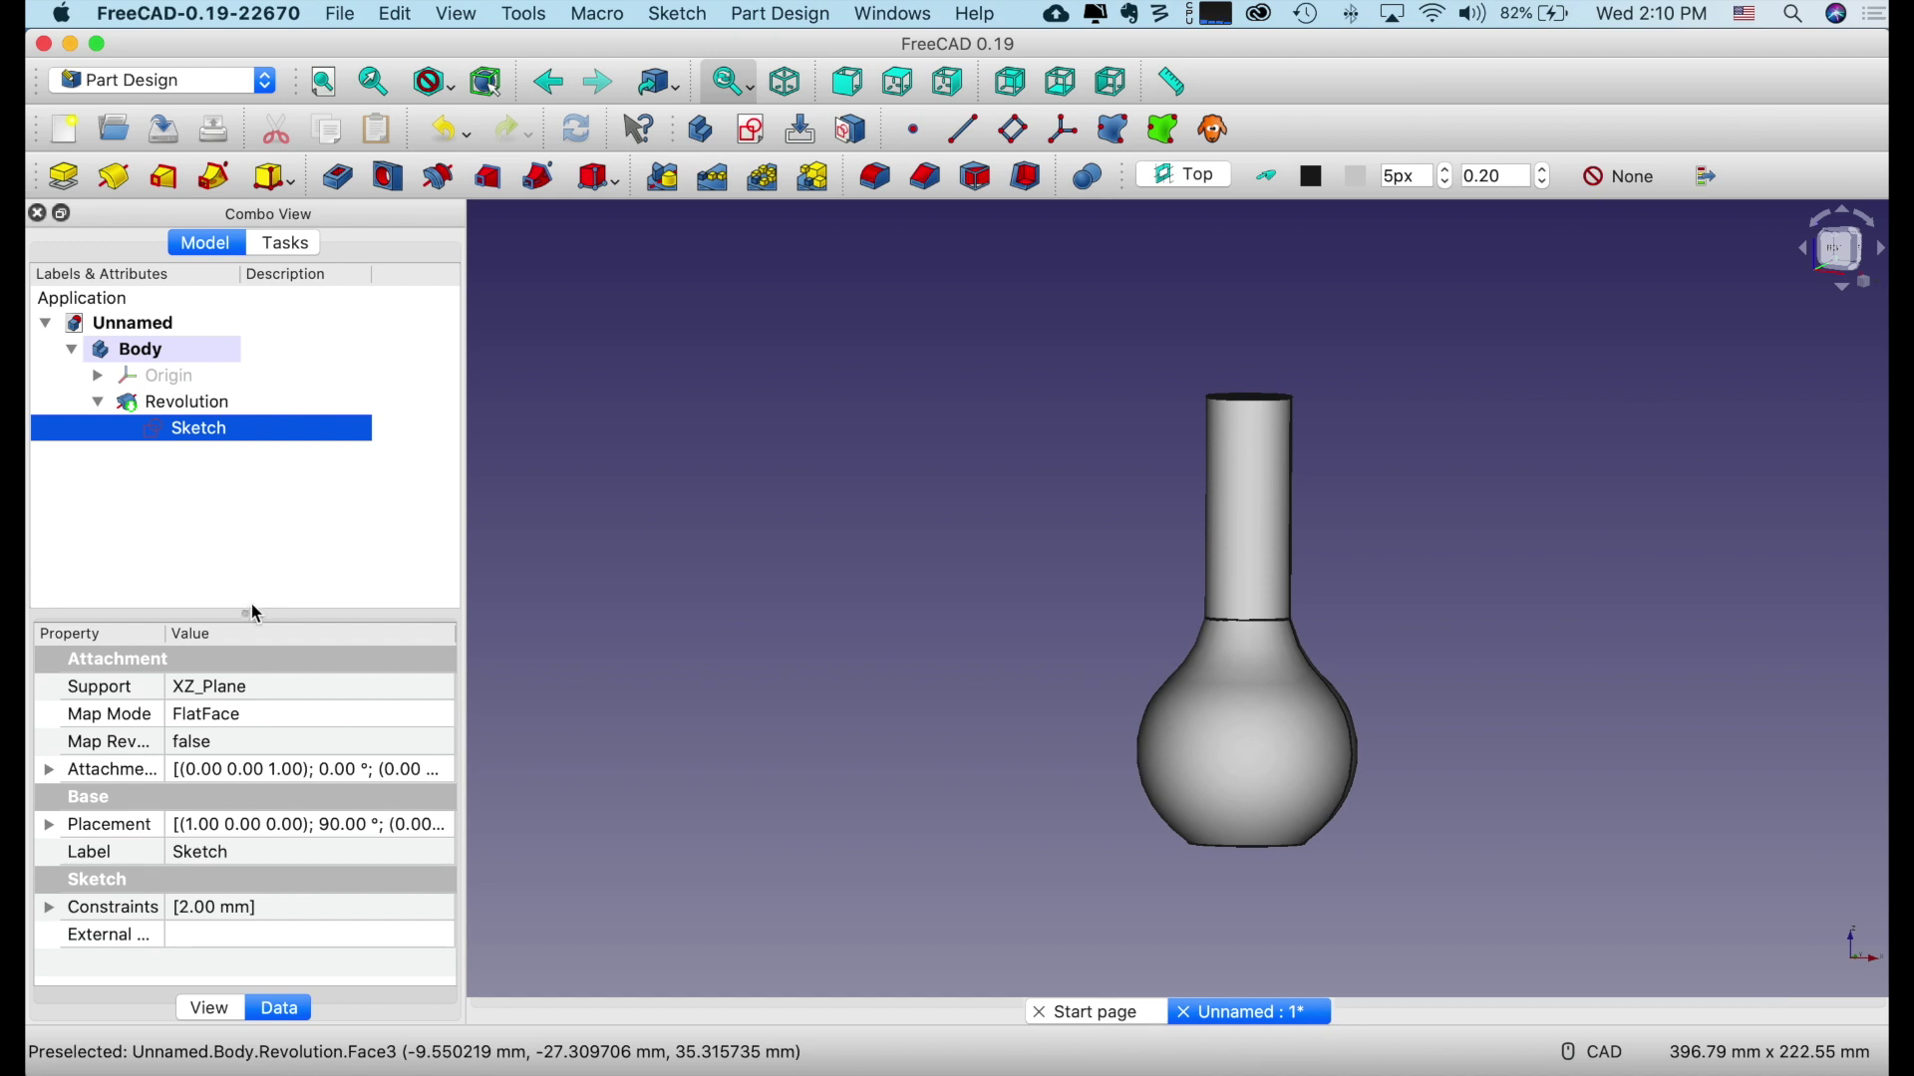
Export the body as the STL mesh "FreeCad Revolution Vase.stl" in the AAA Prints for Video folder, replacing the existing file.
{"action": "left_click", "coordinate": [149, 354]}
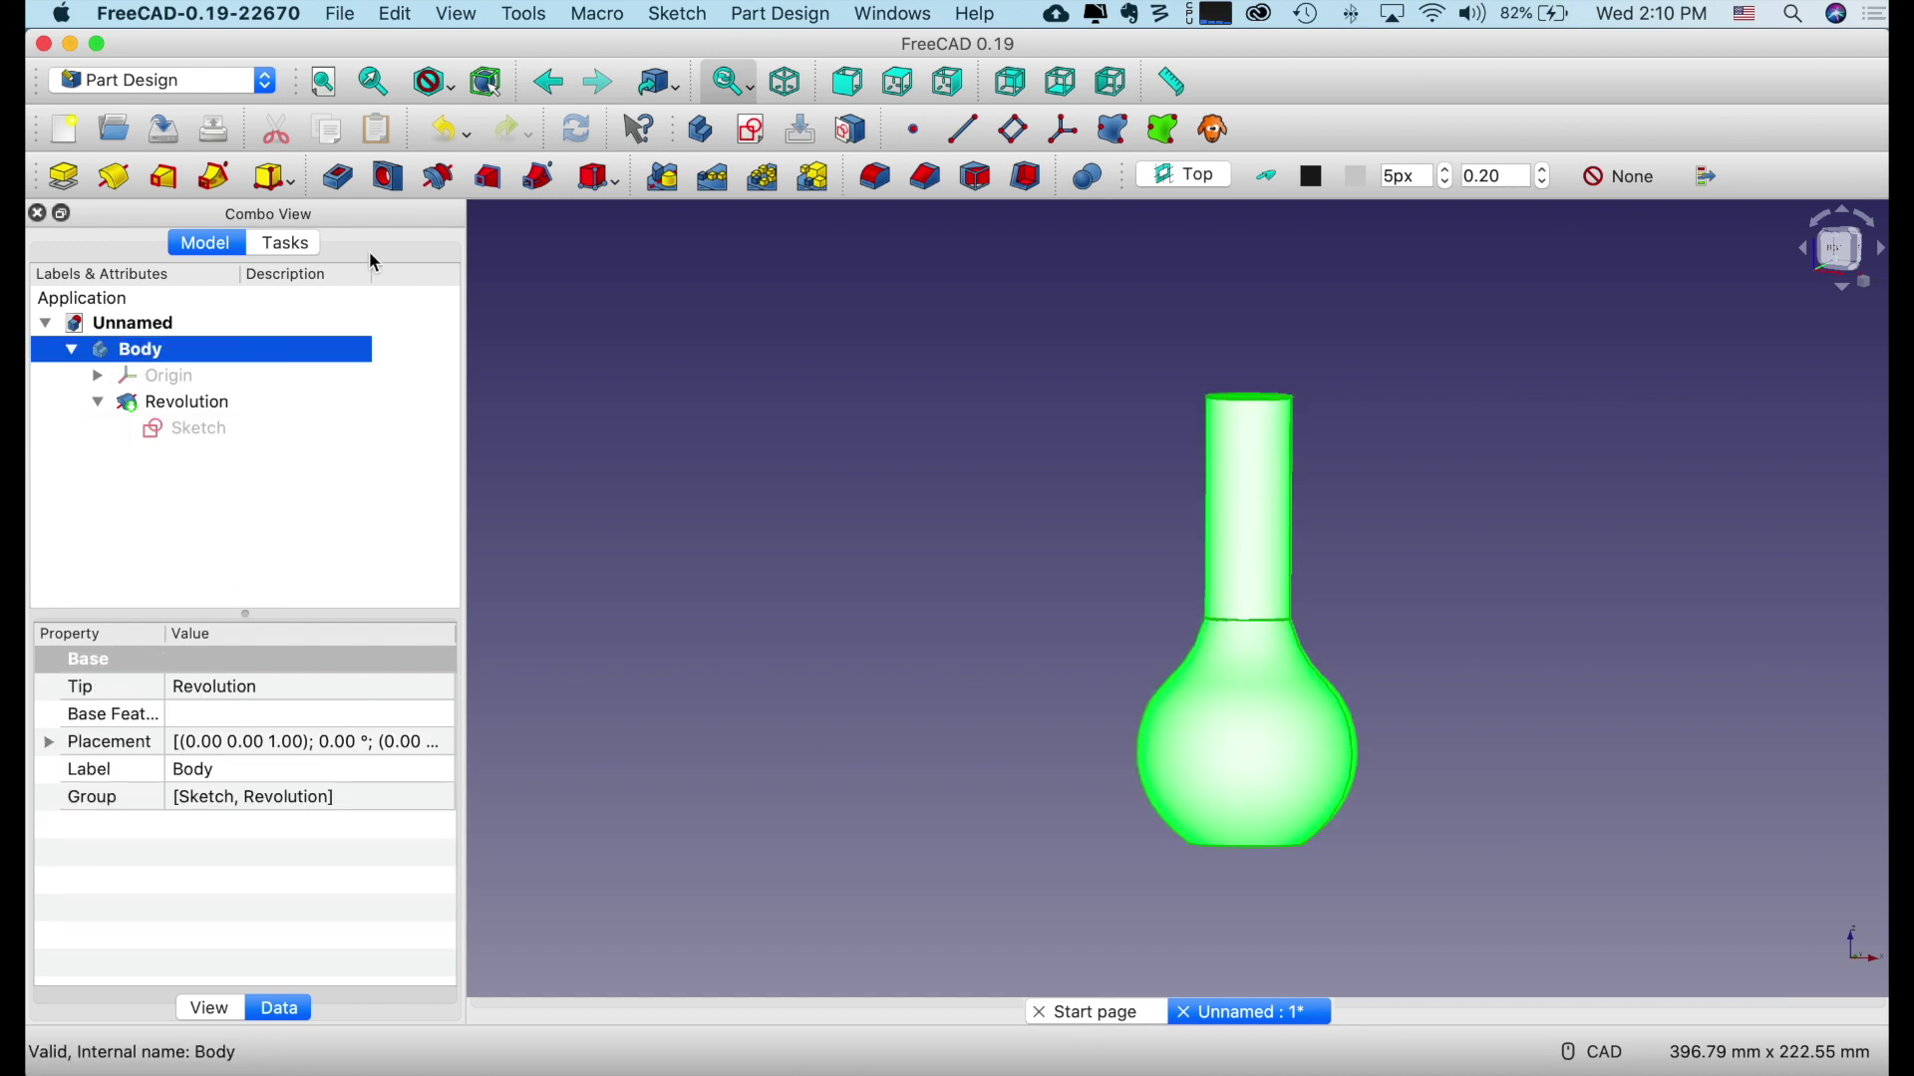
{"action": "left_click", "coordinate": [340, 14]}
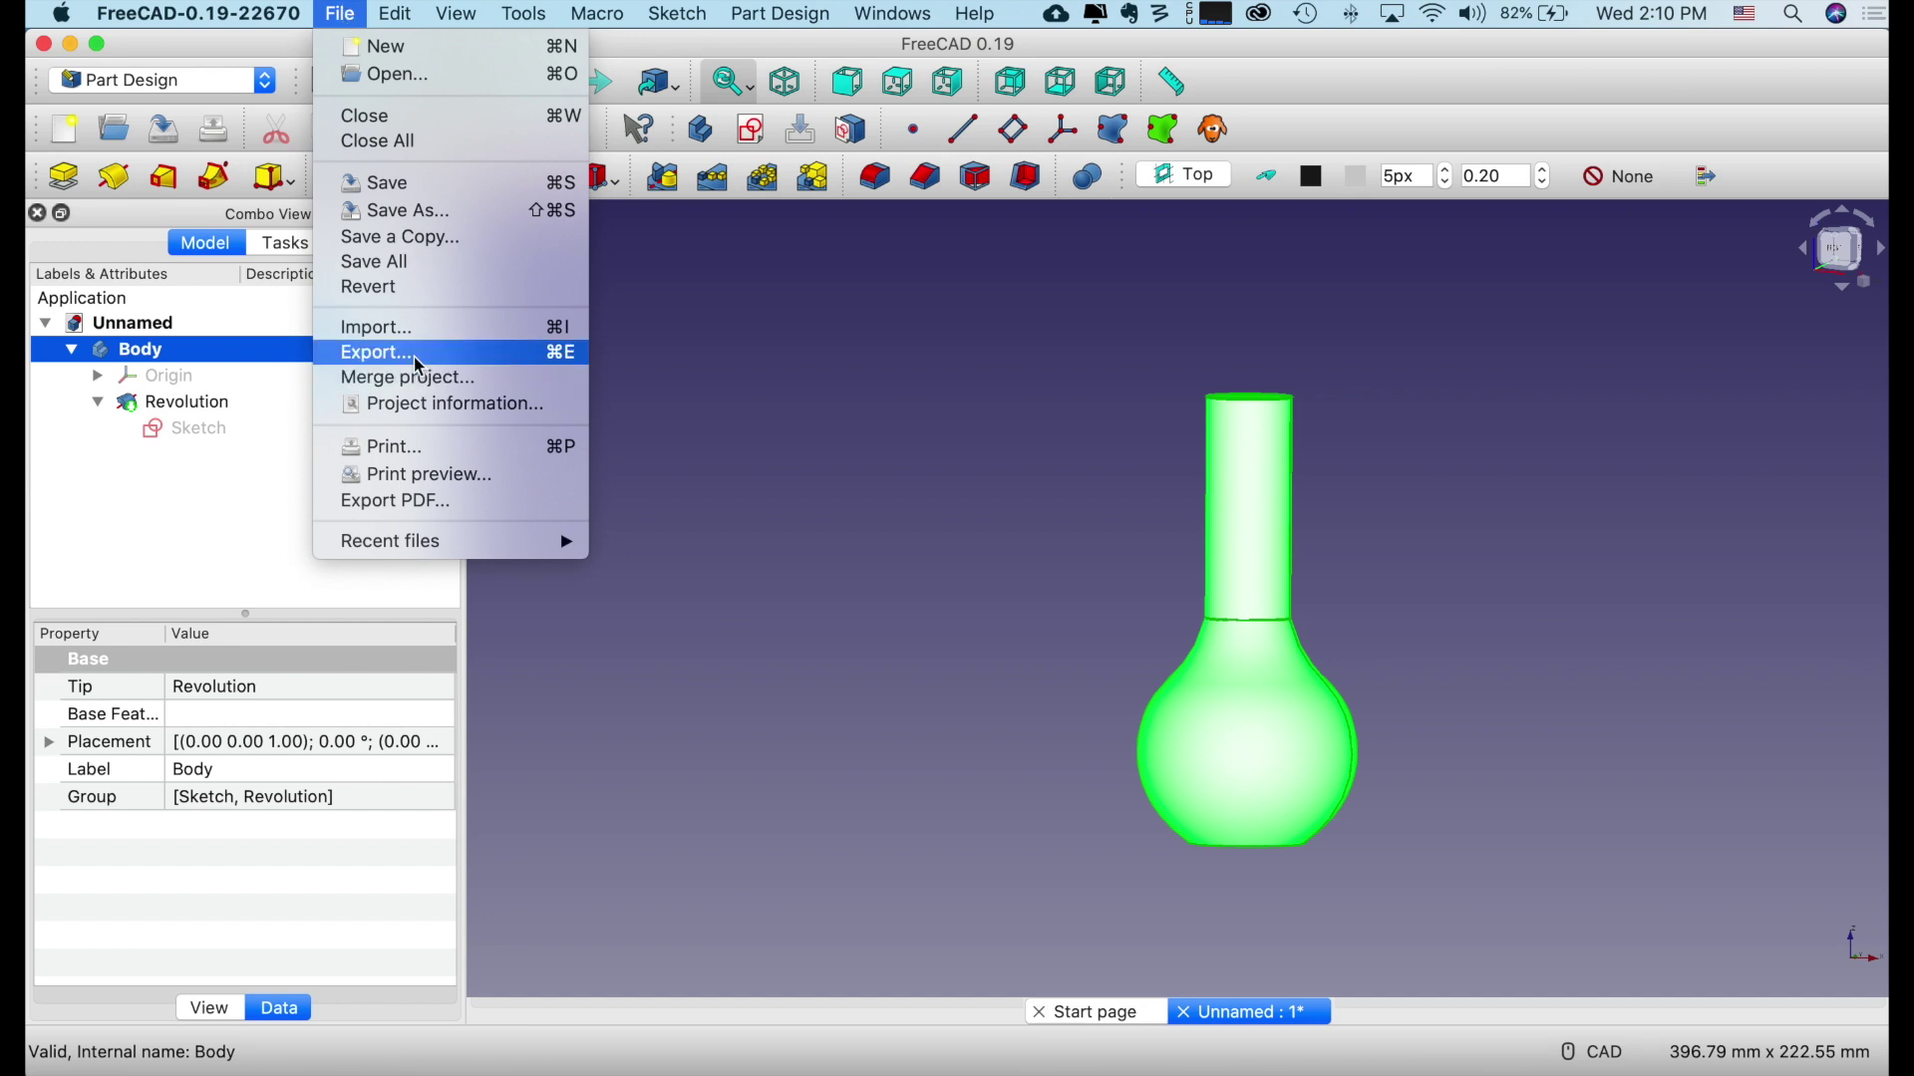
{"action": "left_click", "coordinate": [707, 467]}
{"action": "key", "text": "super+e"}
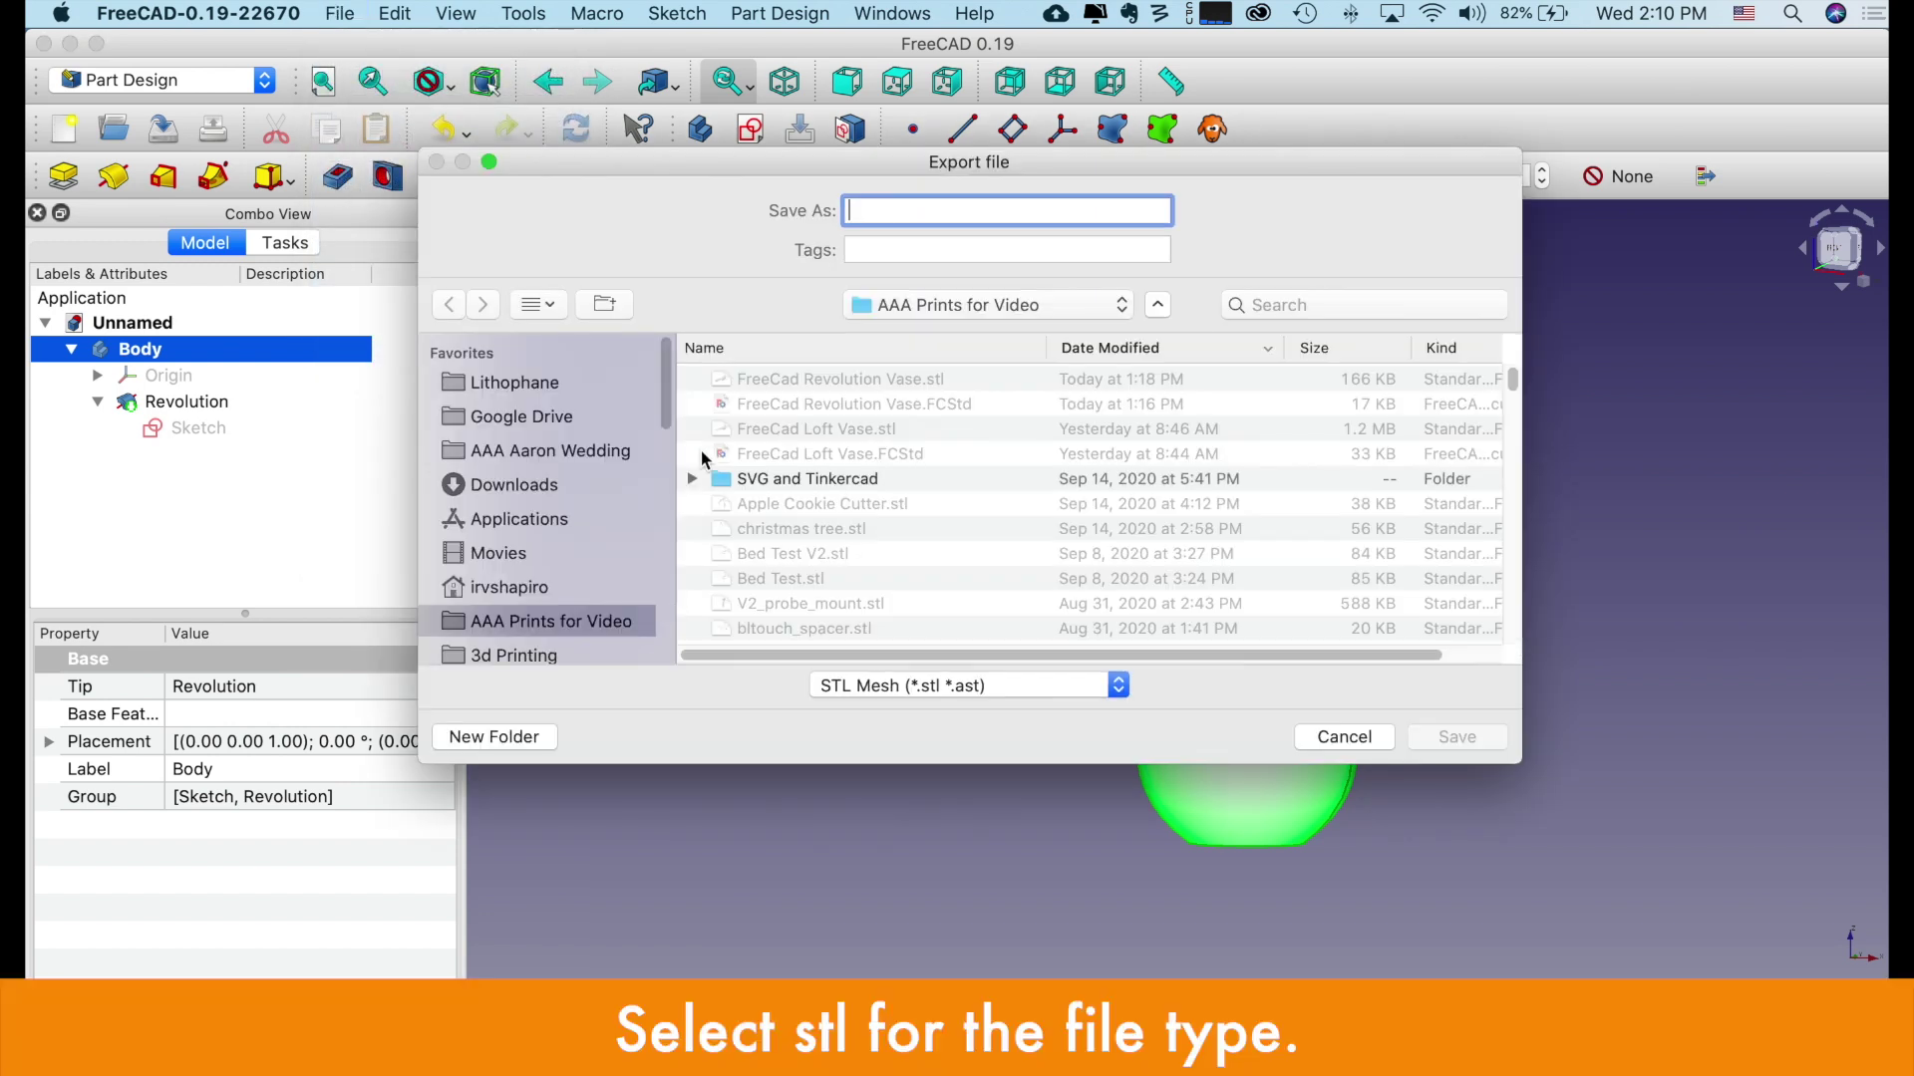
{"action": "left_click", "coordinate": [819, 377]}
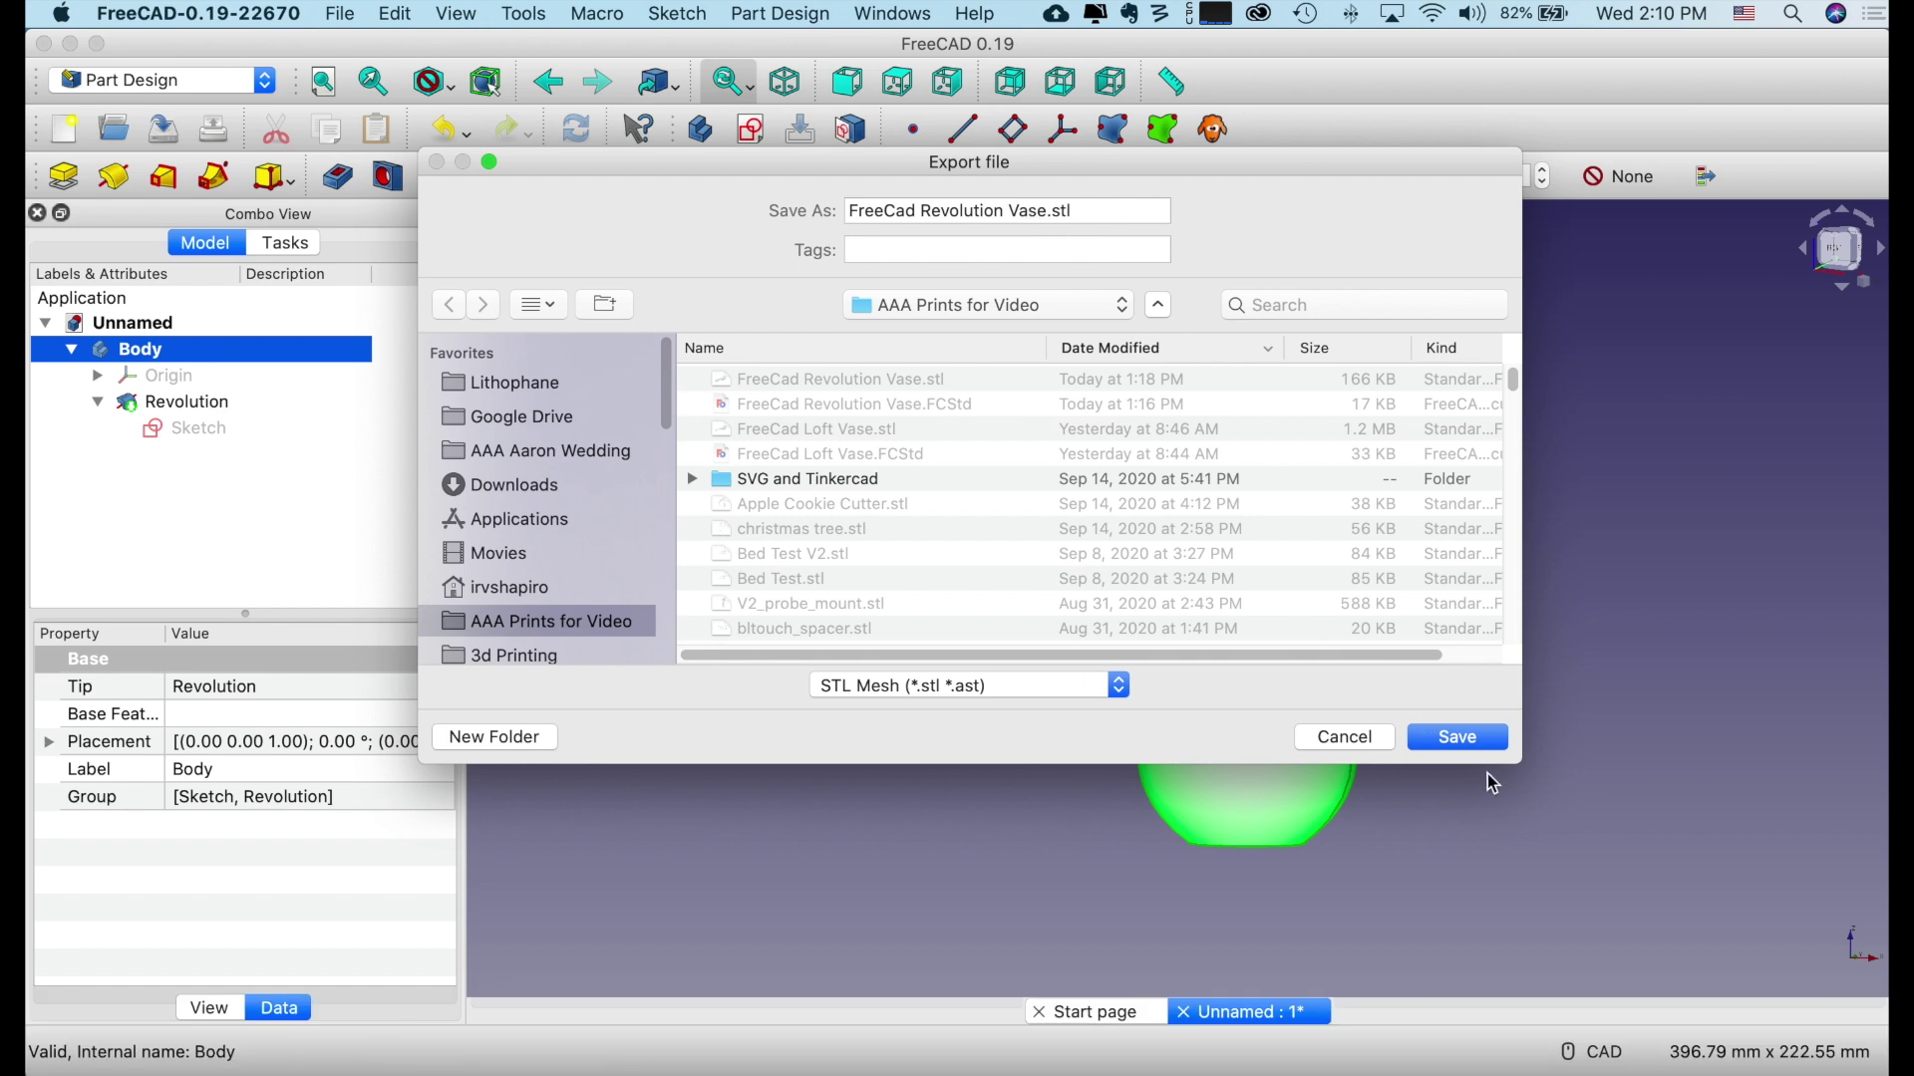
{"action": "left_click", "coordinate": [1458, 738]}
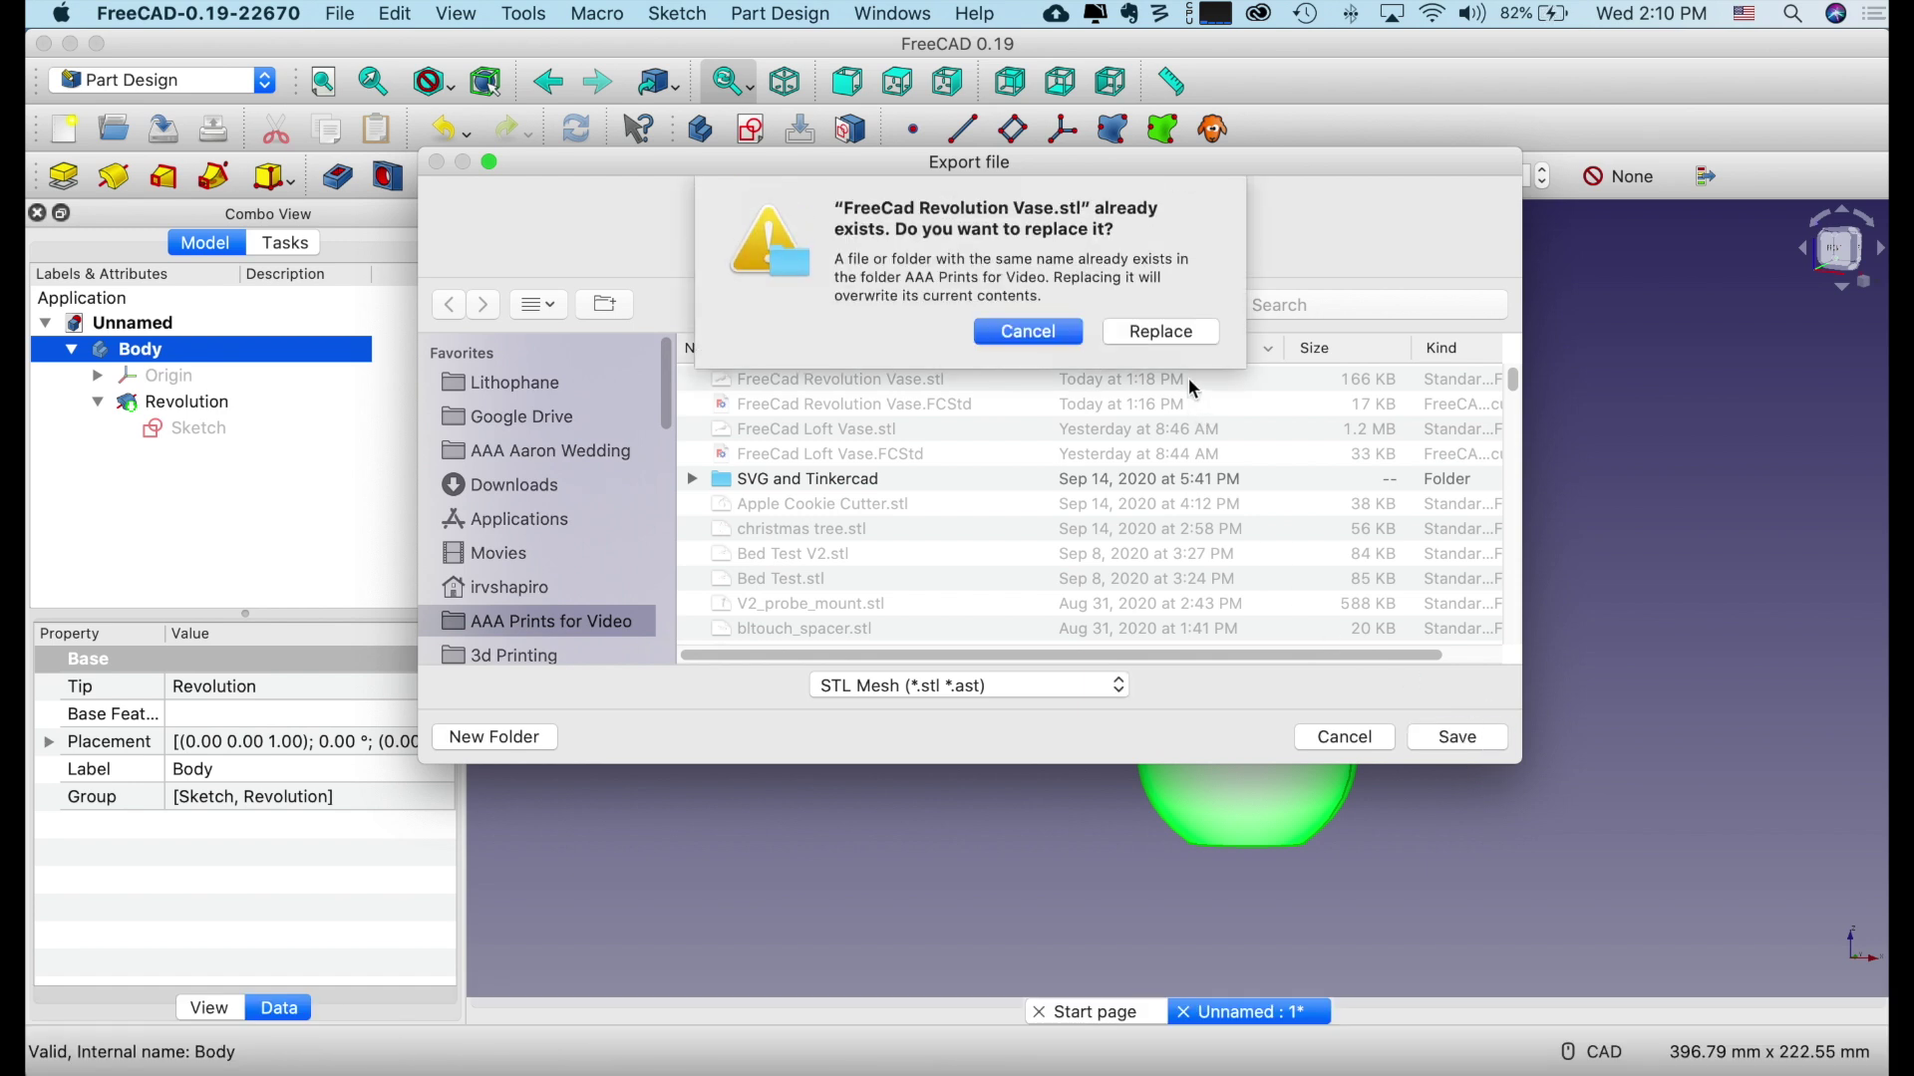
{"action": "left_click", "coordinate": [1162, 332]}
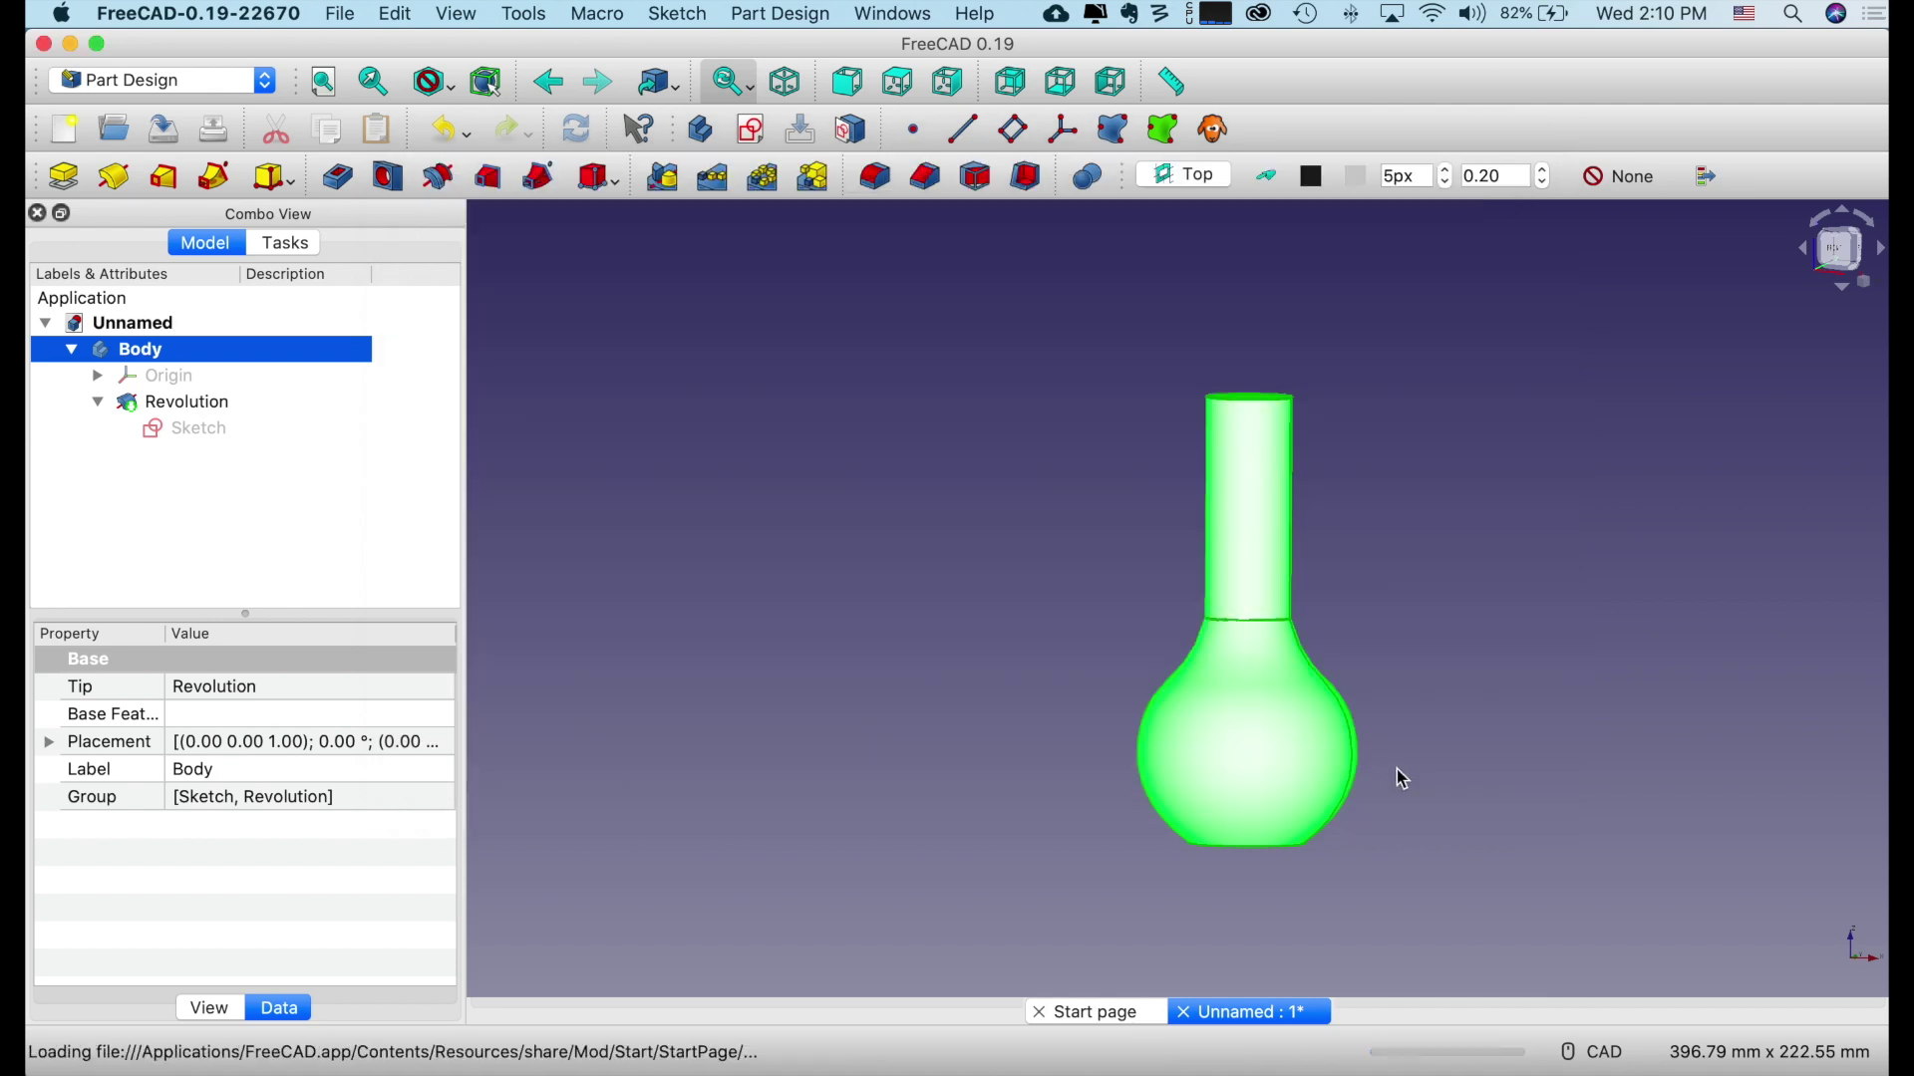
Save the document as "FreeCad Revolution Vase.FCStd" in the AAA Prints for Video folder, replacing the existing file.
{"action": "left_click", "coordinate": [361, 12]}
{"action": "left_click", "coordinate": [765, 522]}
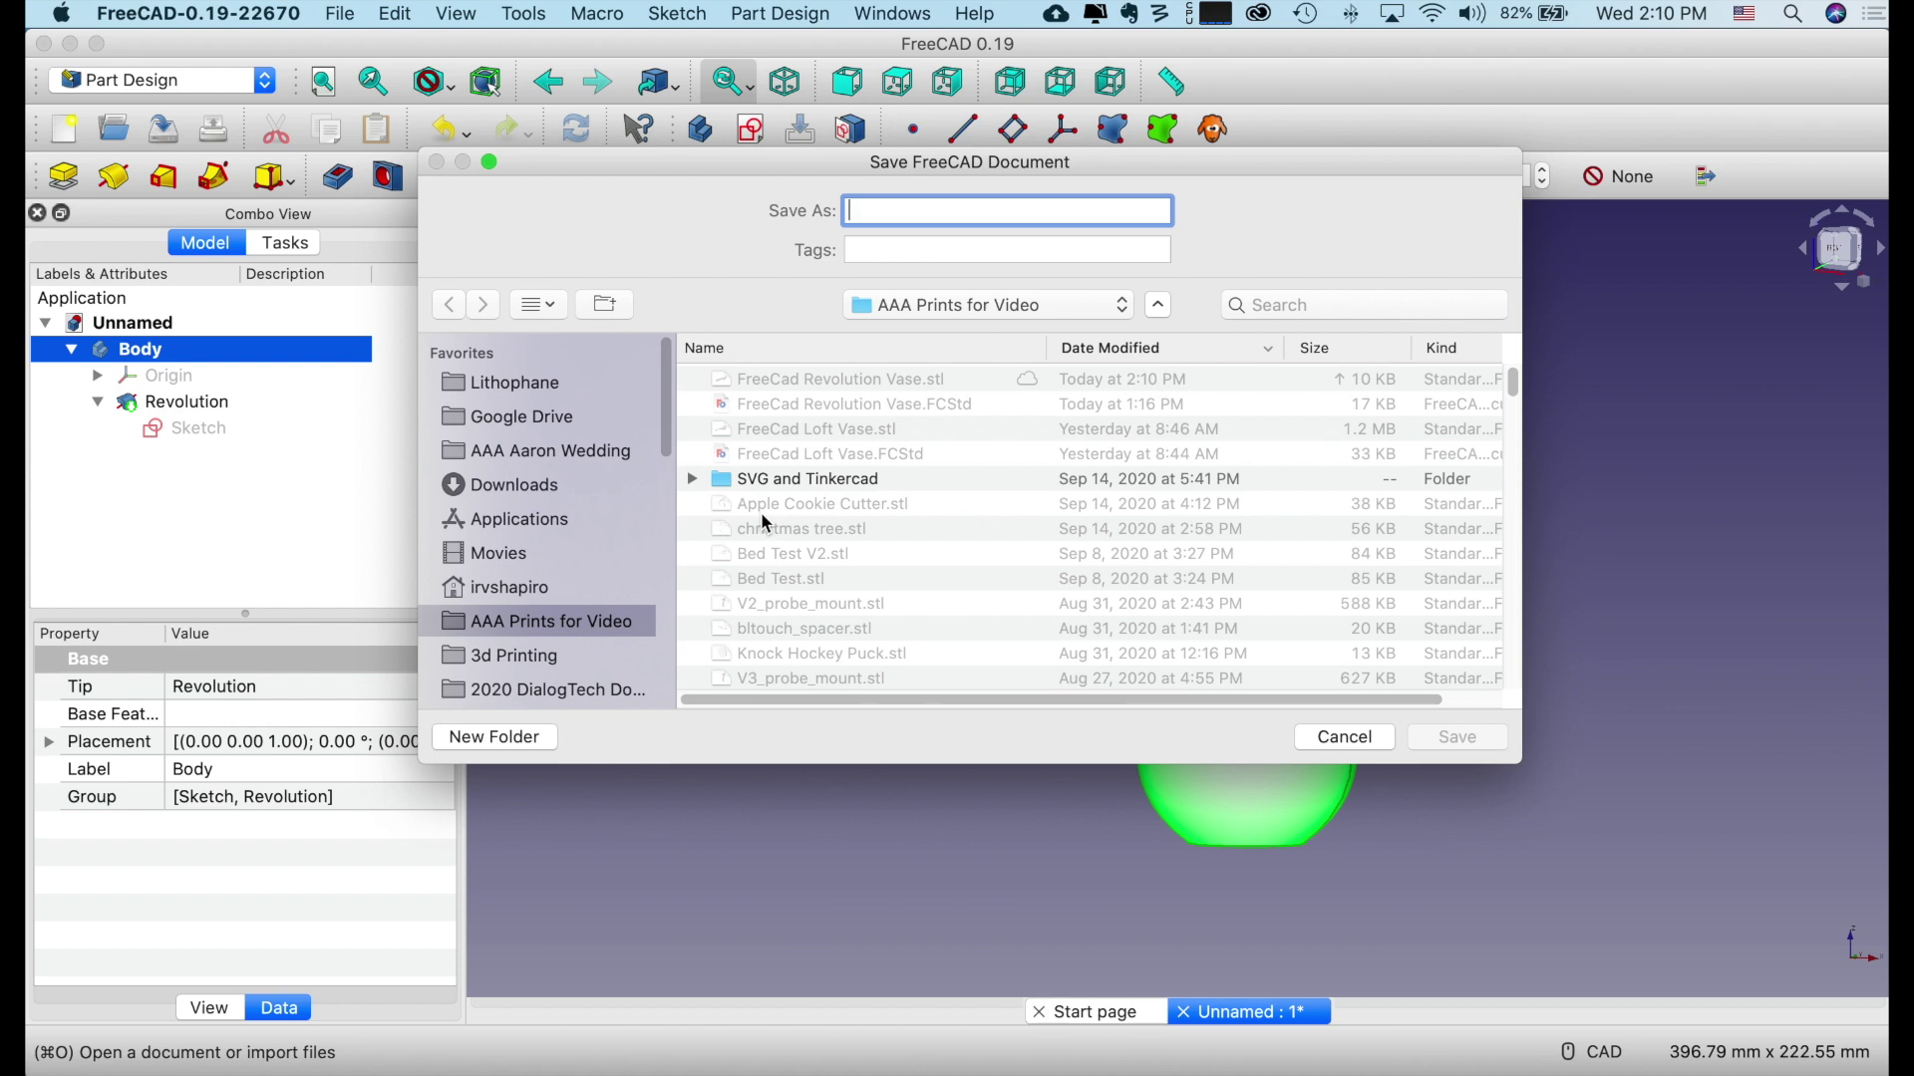
{"action": "left_click", "coordinate": [923, 404]}
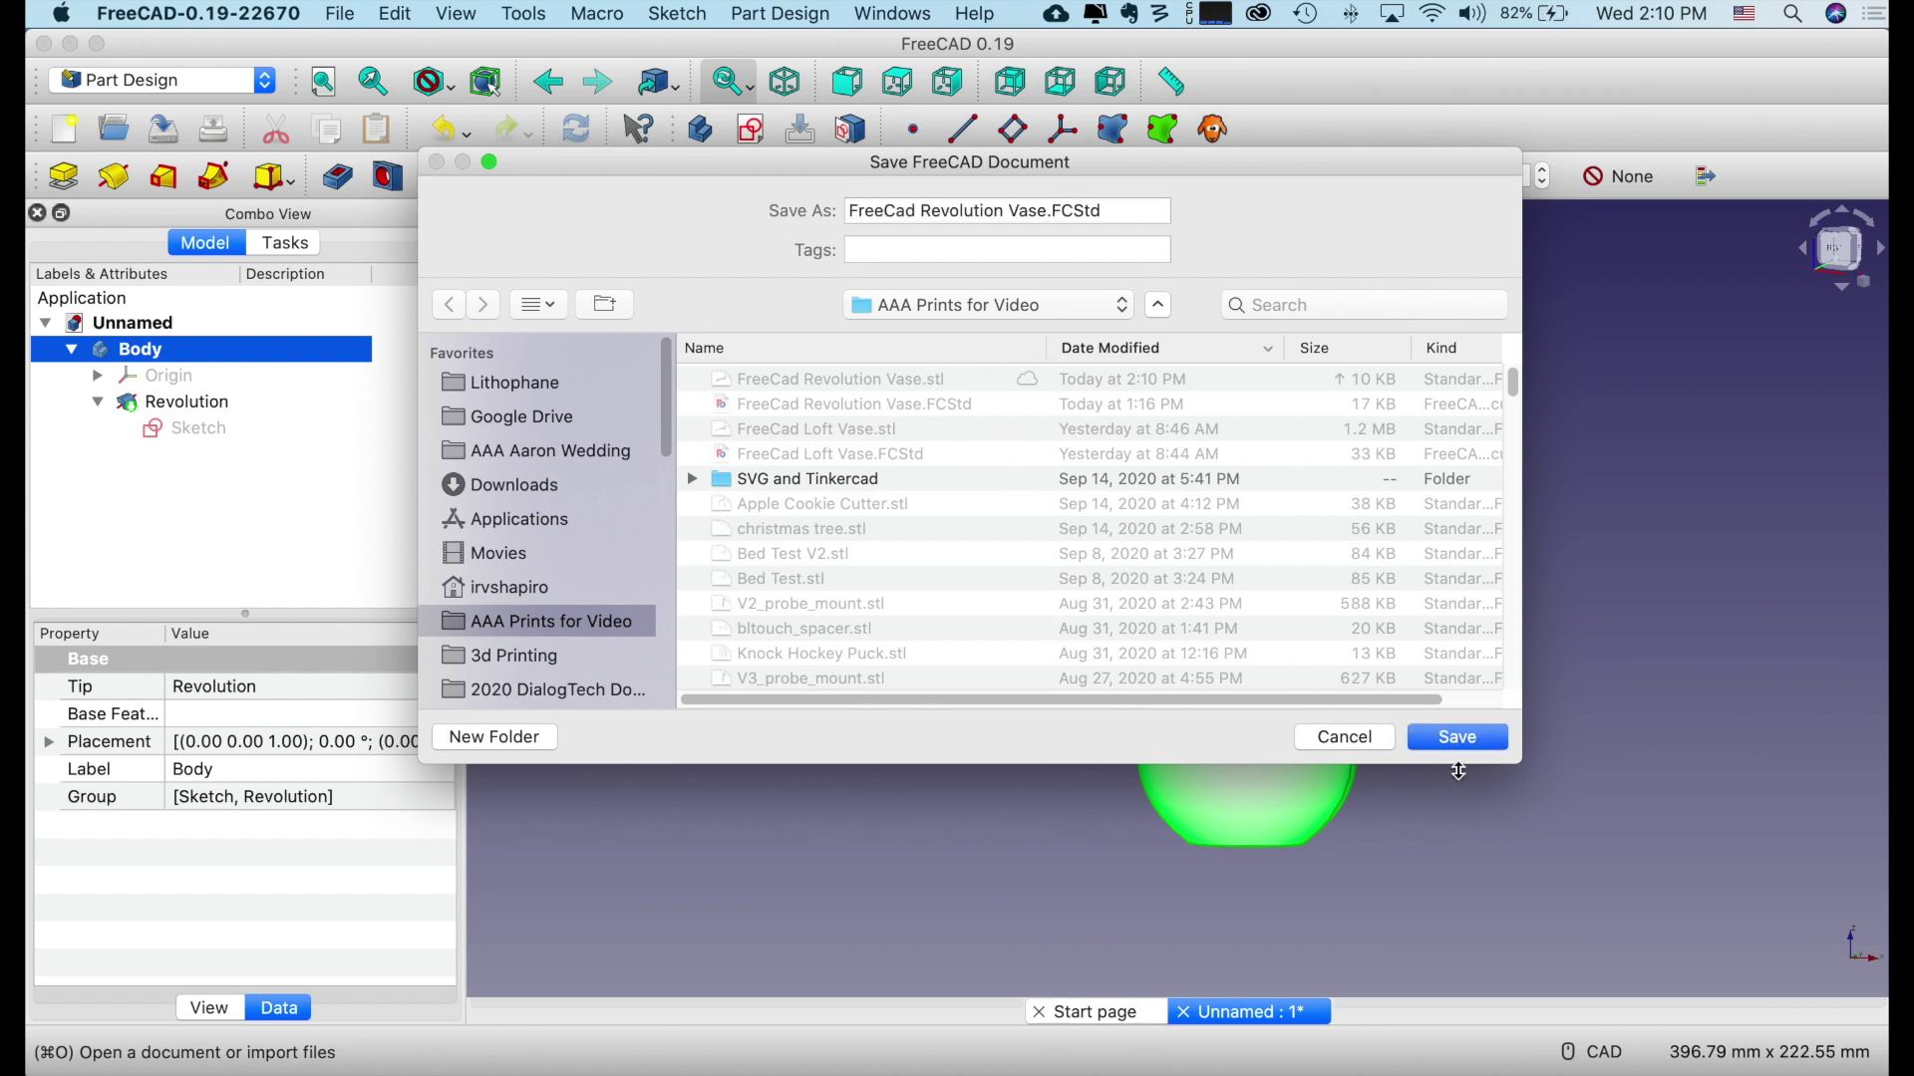
{"action": "left_click", "coordinate": [1457, 737]}
{"action": "left_click", "coordinate": [1191, 329]}
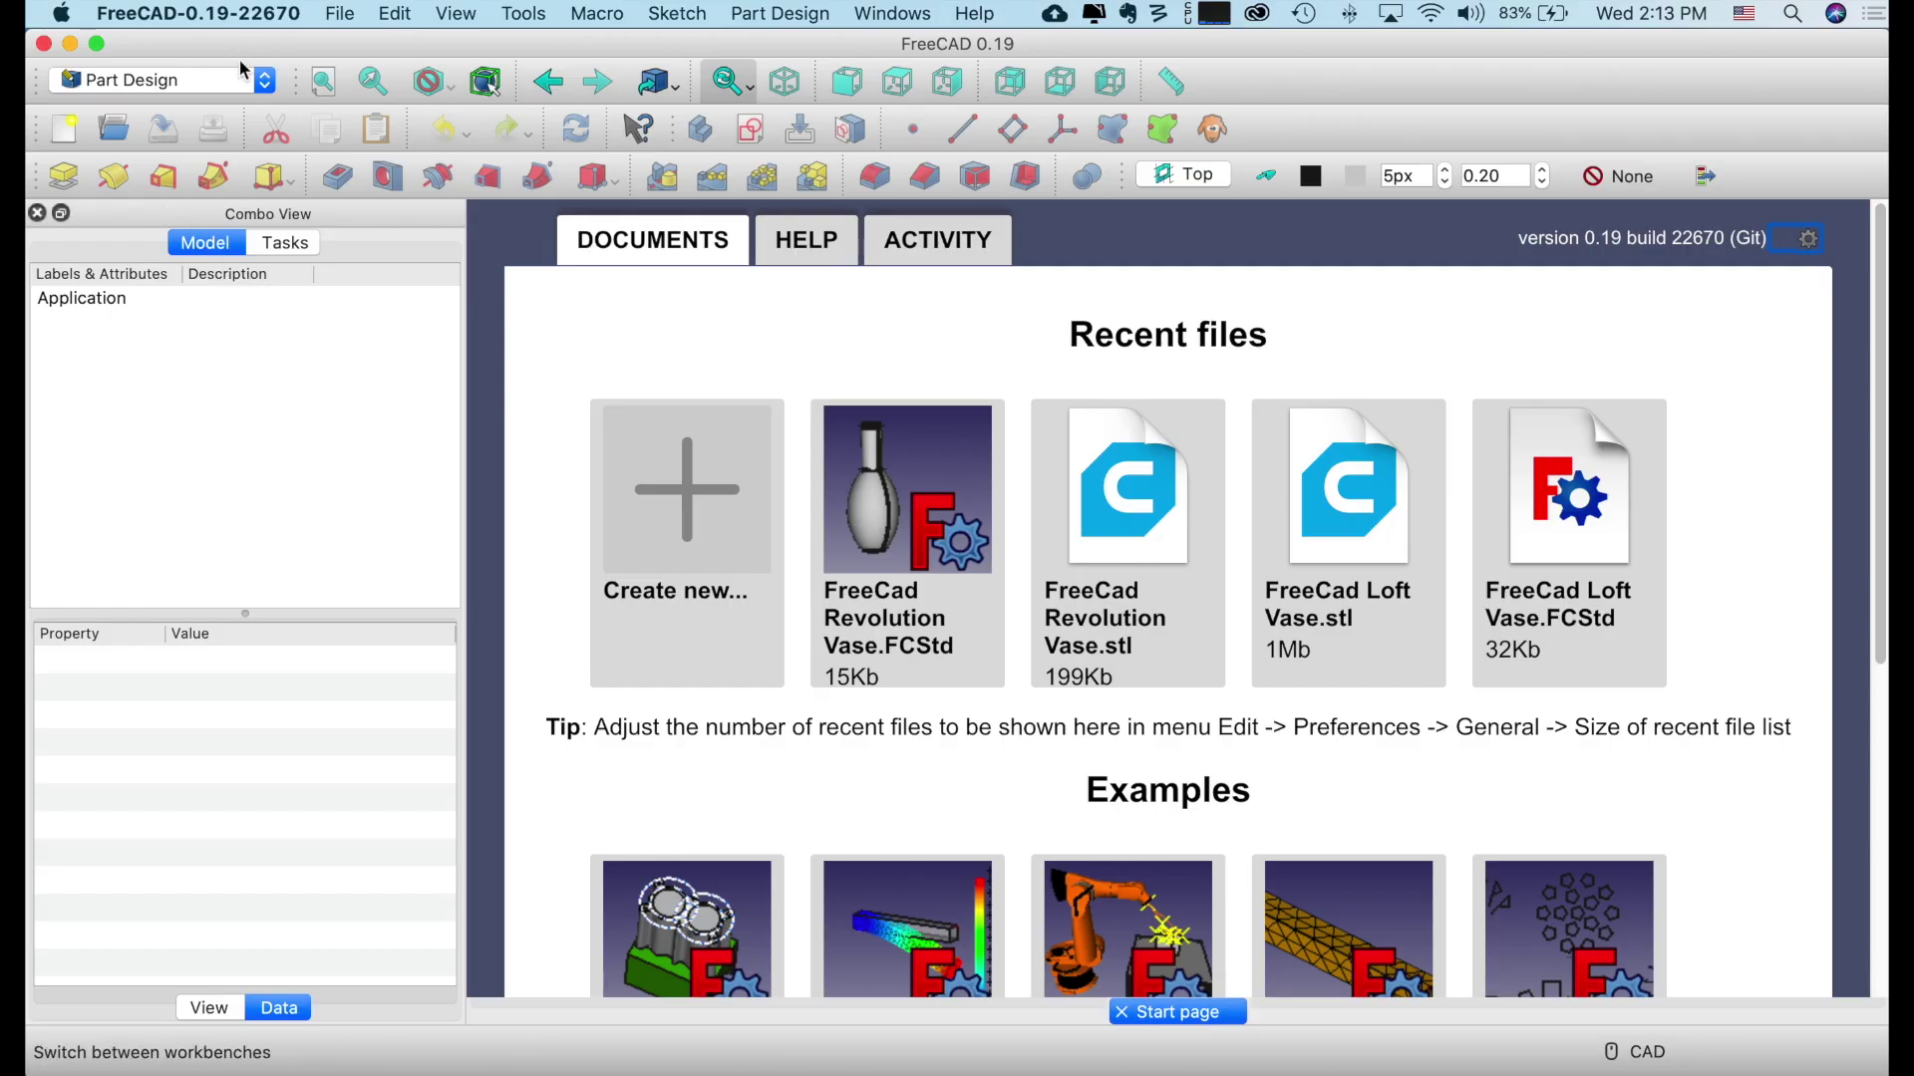
Create a new empty document for the next vase model.
{"action": "left_click", "coordinate": [340, 14]}
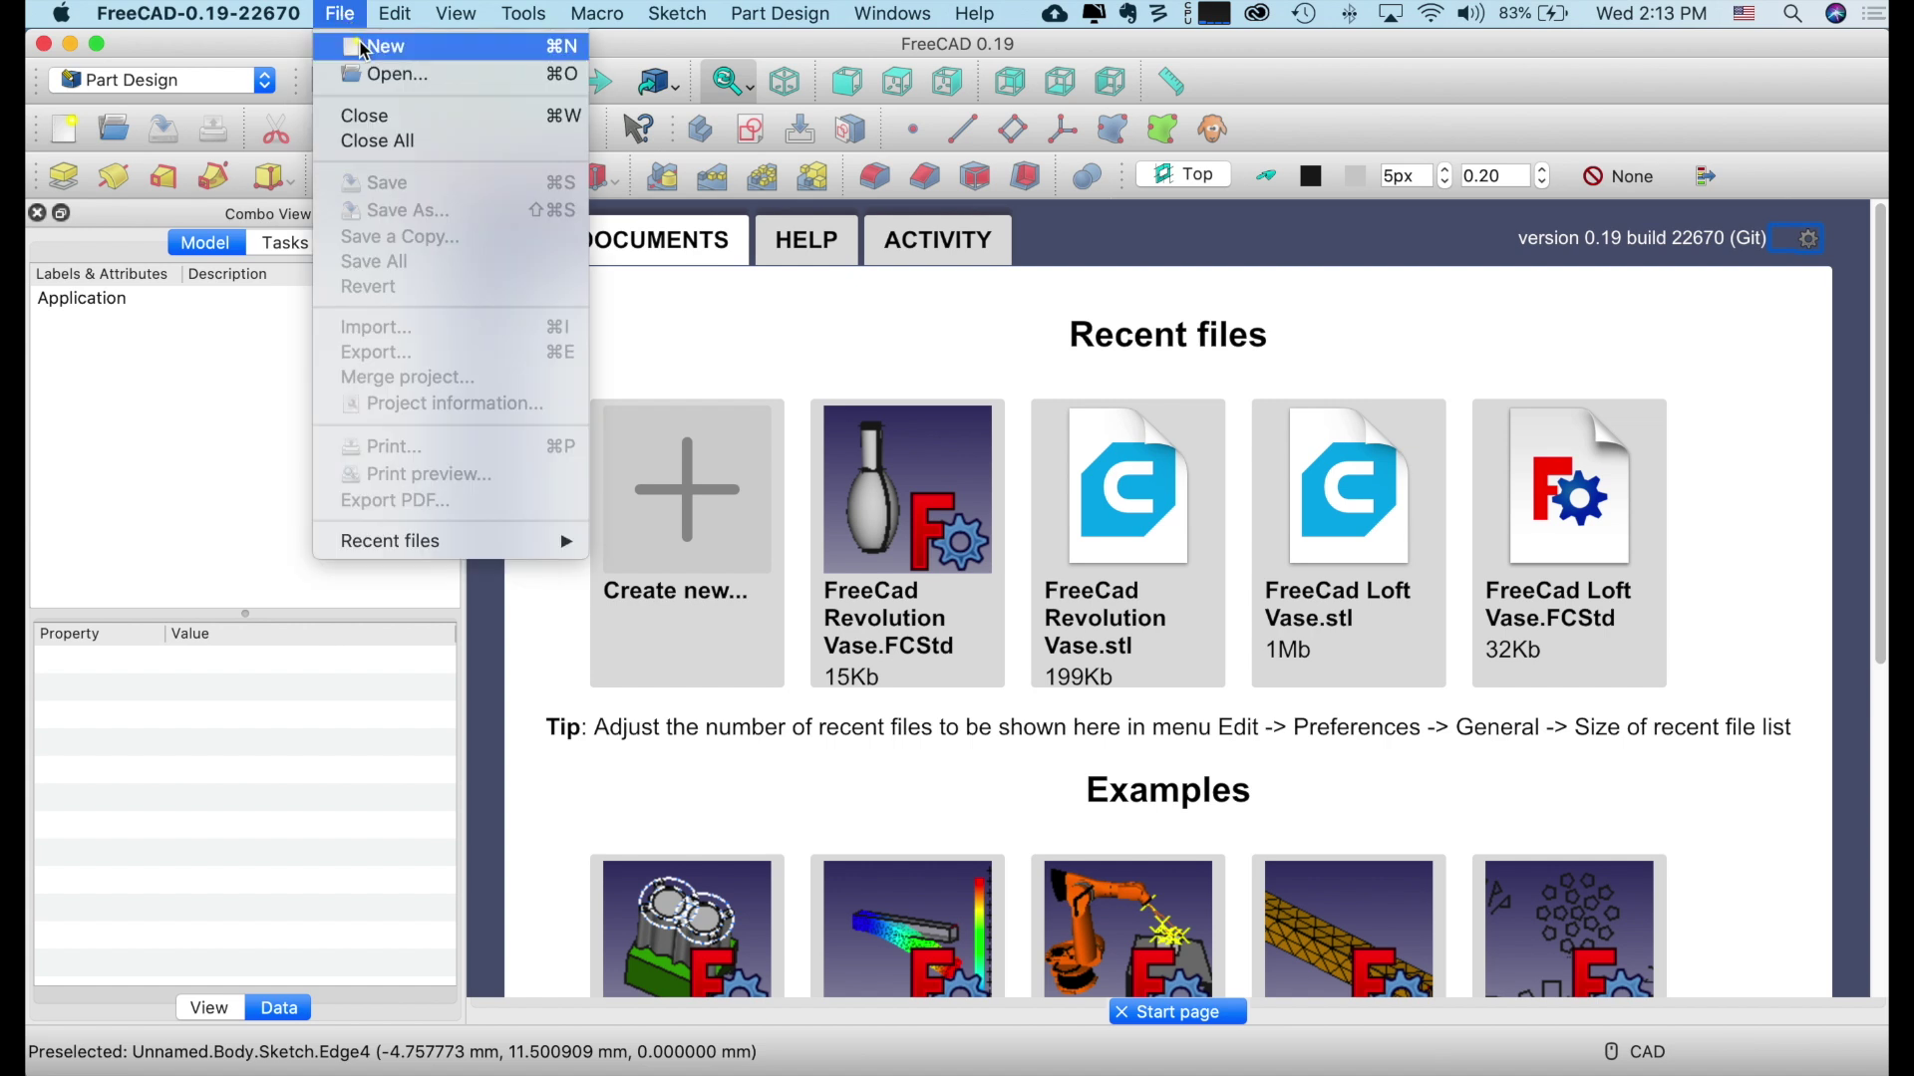
{"action": "left_click", "coordinate": [365, 50]}
{"action": "left_click", "coordinate": [709, 543]}
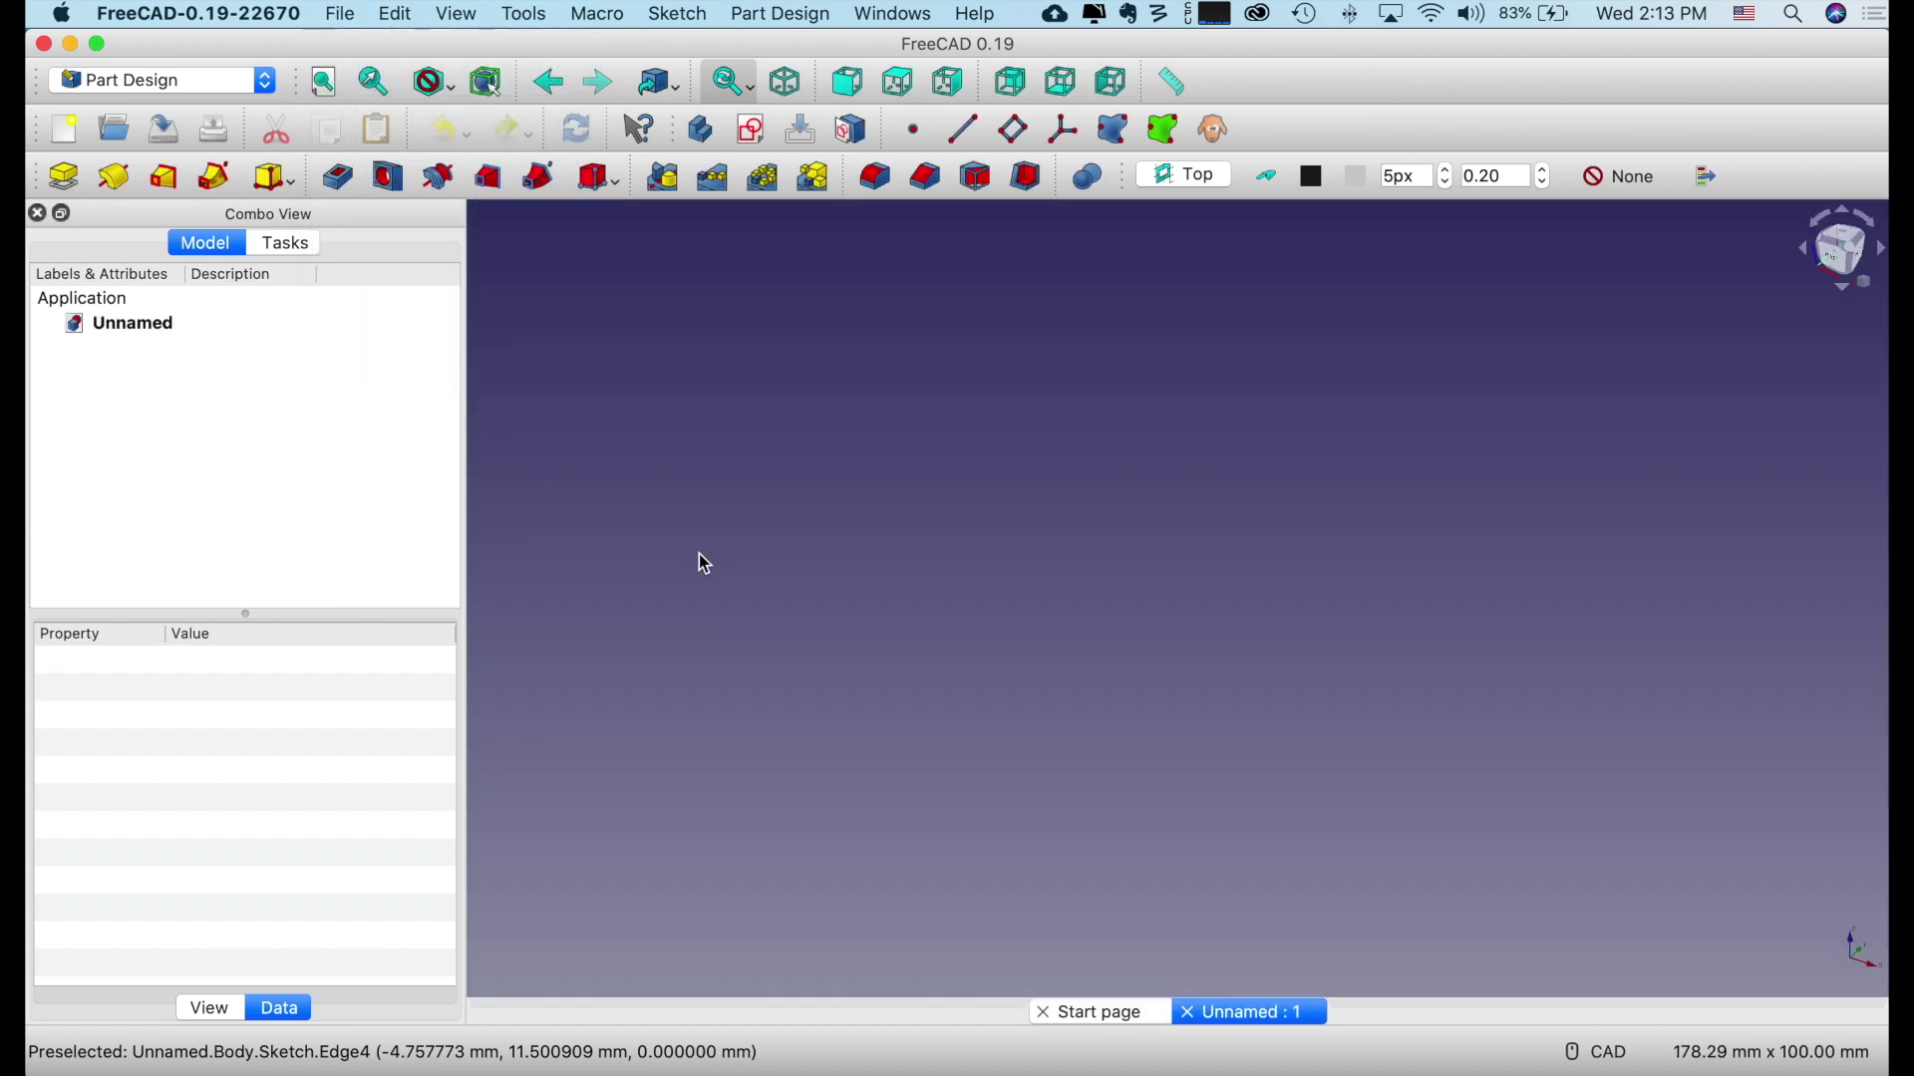
Create a body in the new document and start a sketch on its XY_Plane.
{"action": "left_click", "coordinate": [289, 243]}
{"action": "left_click", "coordinate": [155, 334]}
{"action": "left_click", "coordinate": [178, 344]}
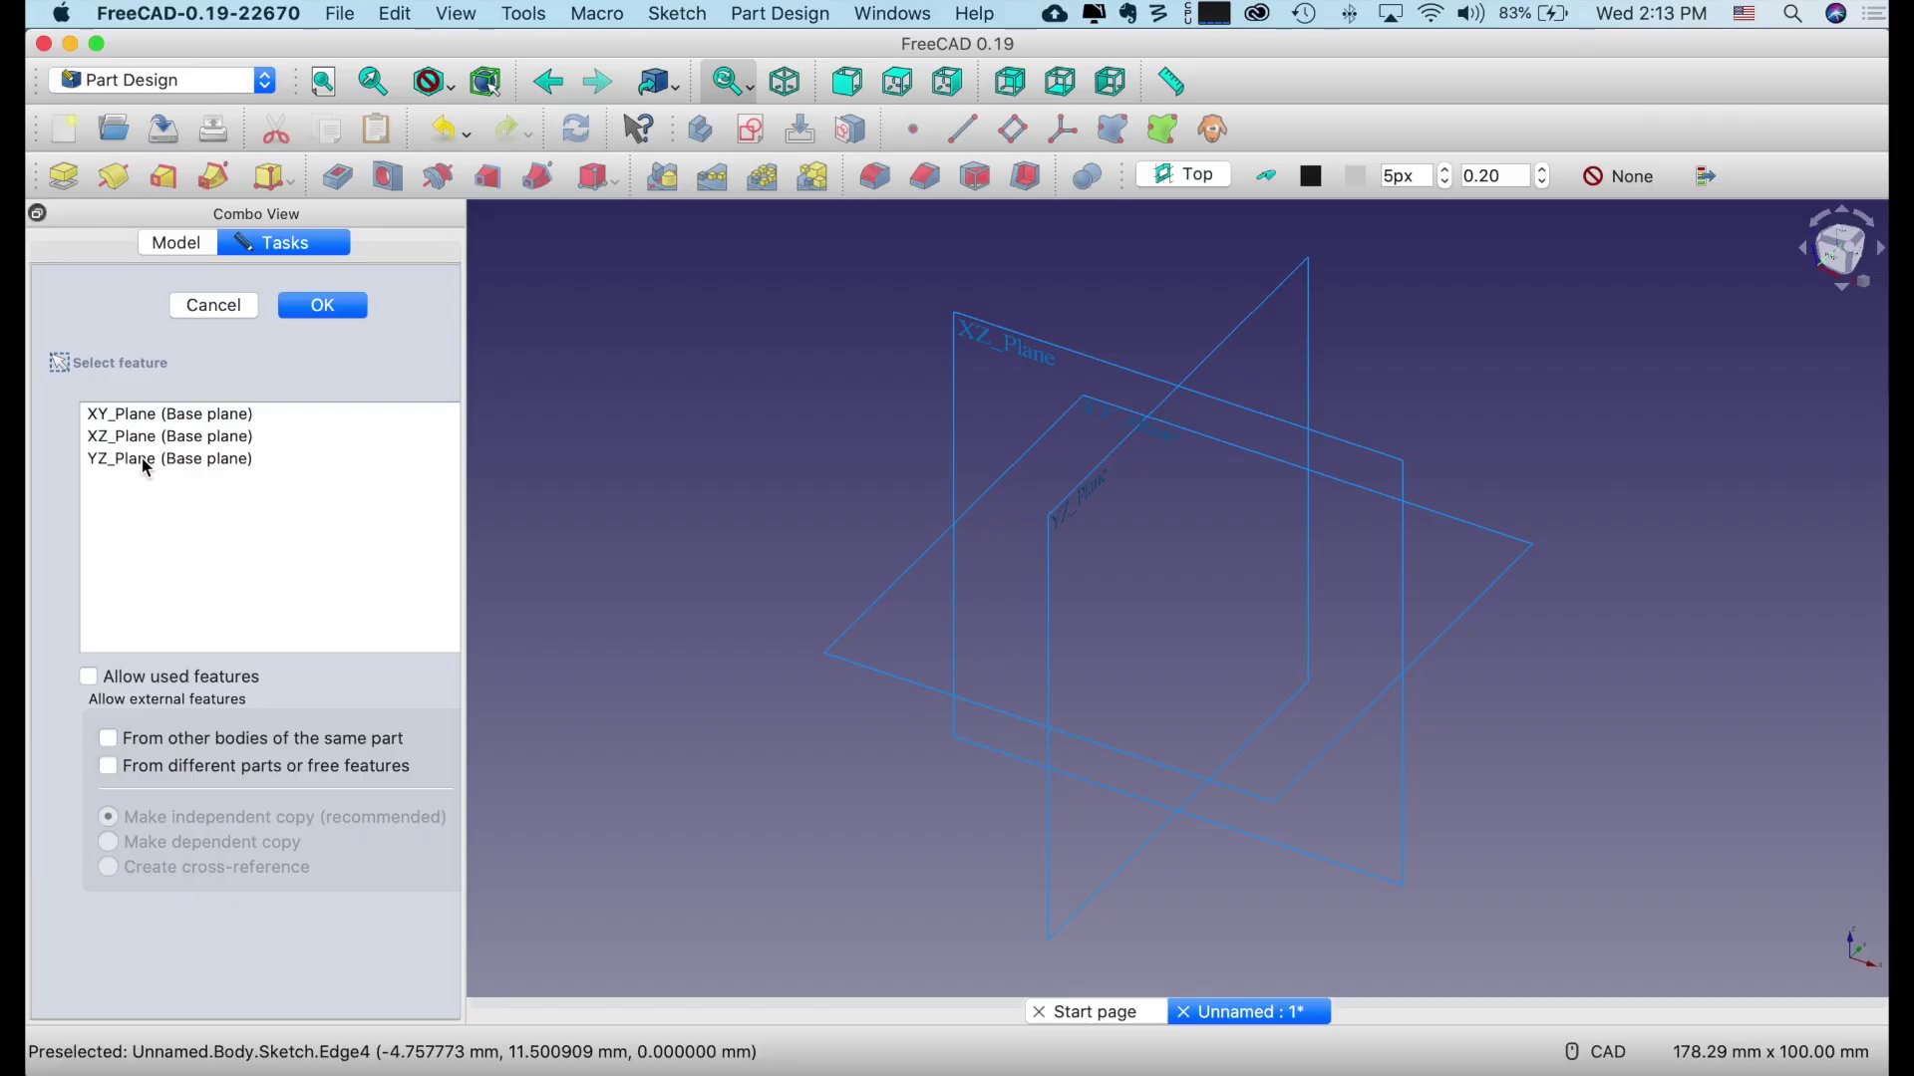
{"action": "left_click", "coordinate": [151, 415]}
{"action": "left_click", "coordinate": [317, 301]}
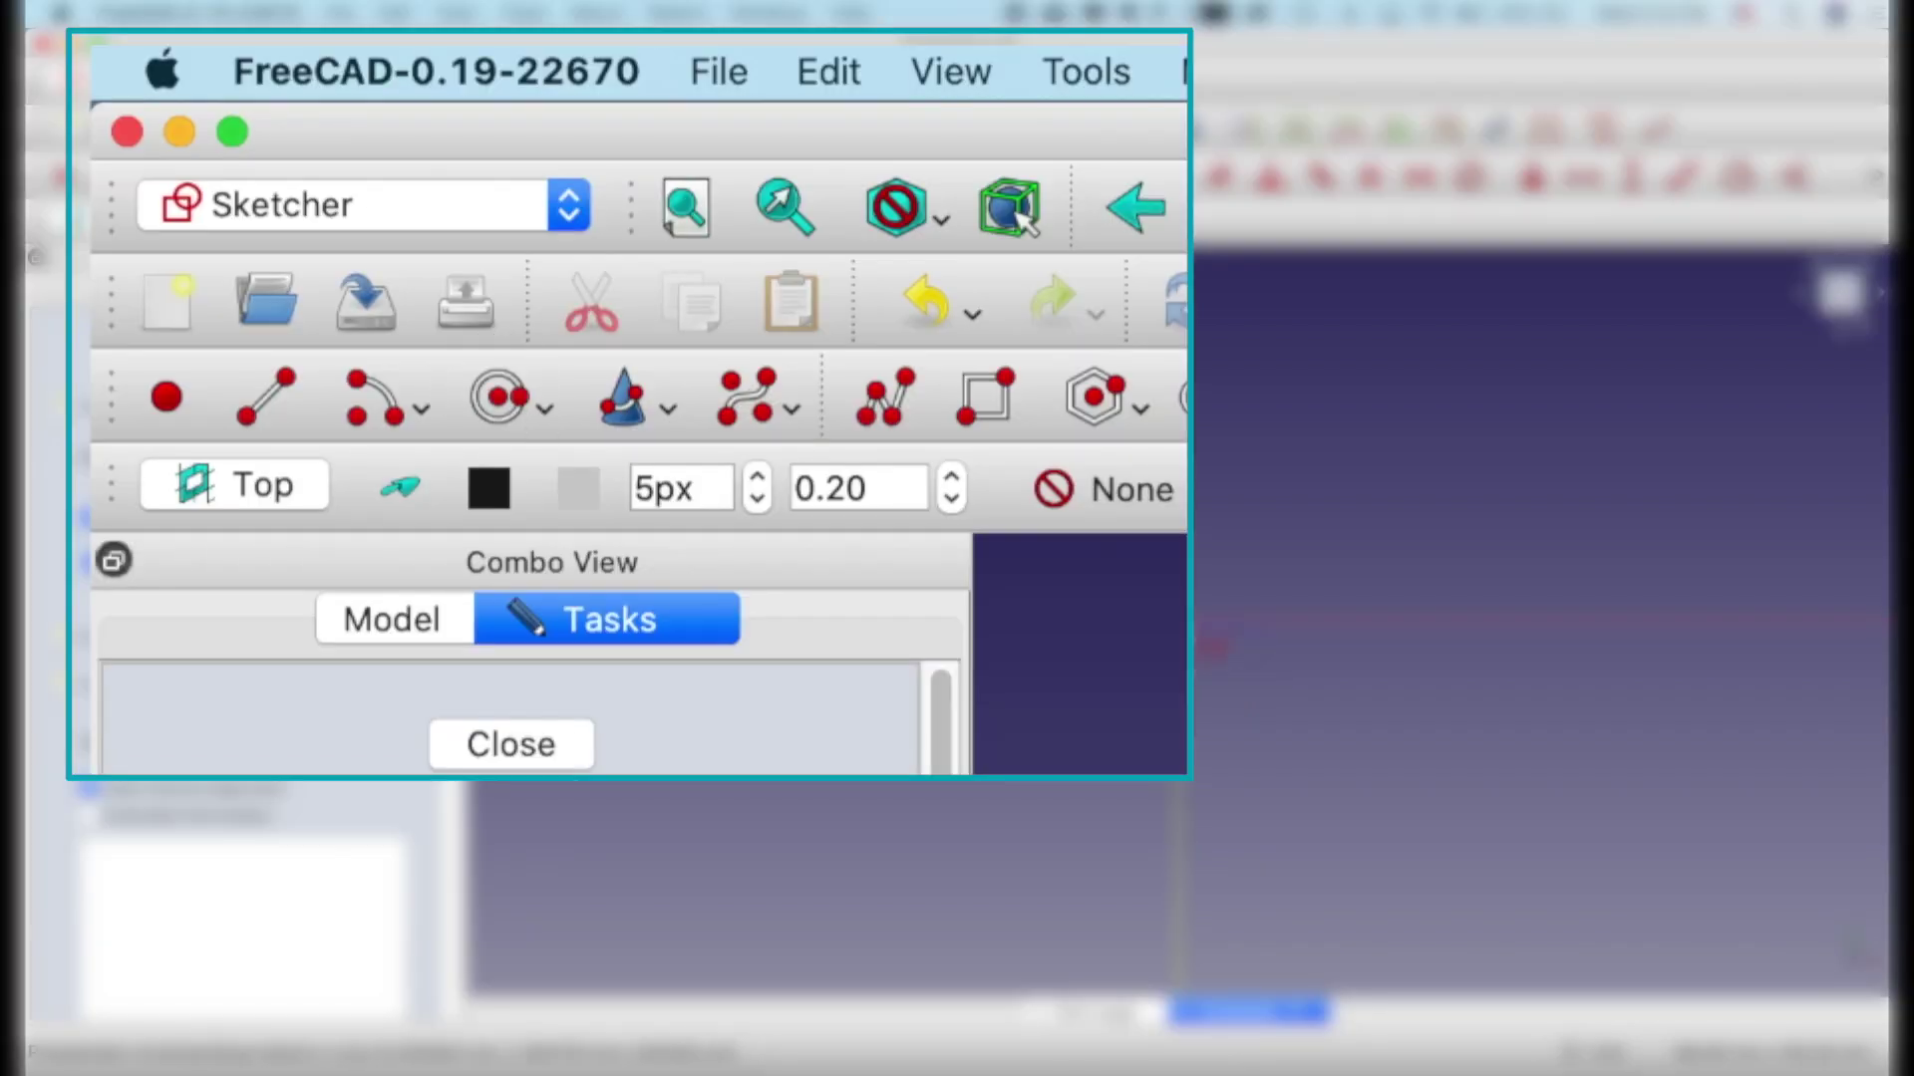
Draw a circle of about 7.7 mm radius centred on the origin and finish the sketch.
{"action": "left_click", "coordinate": [498, 397]}
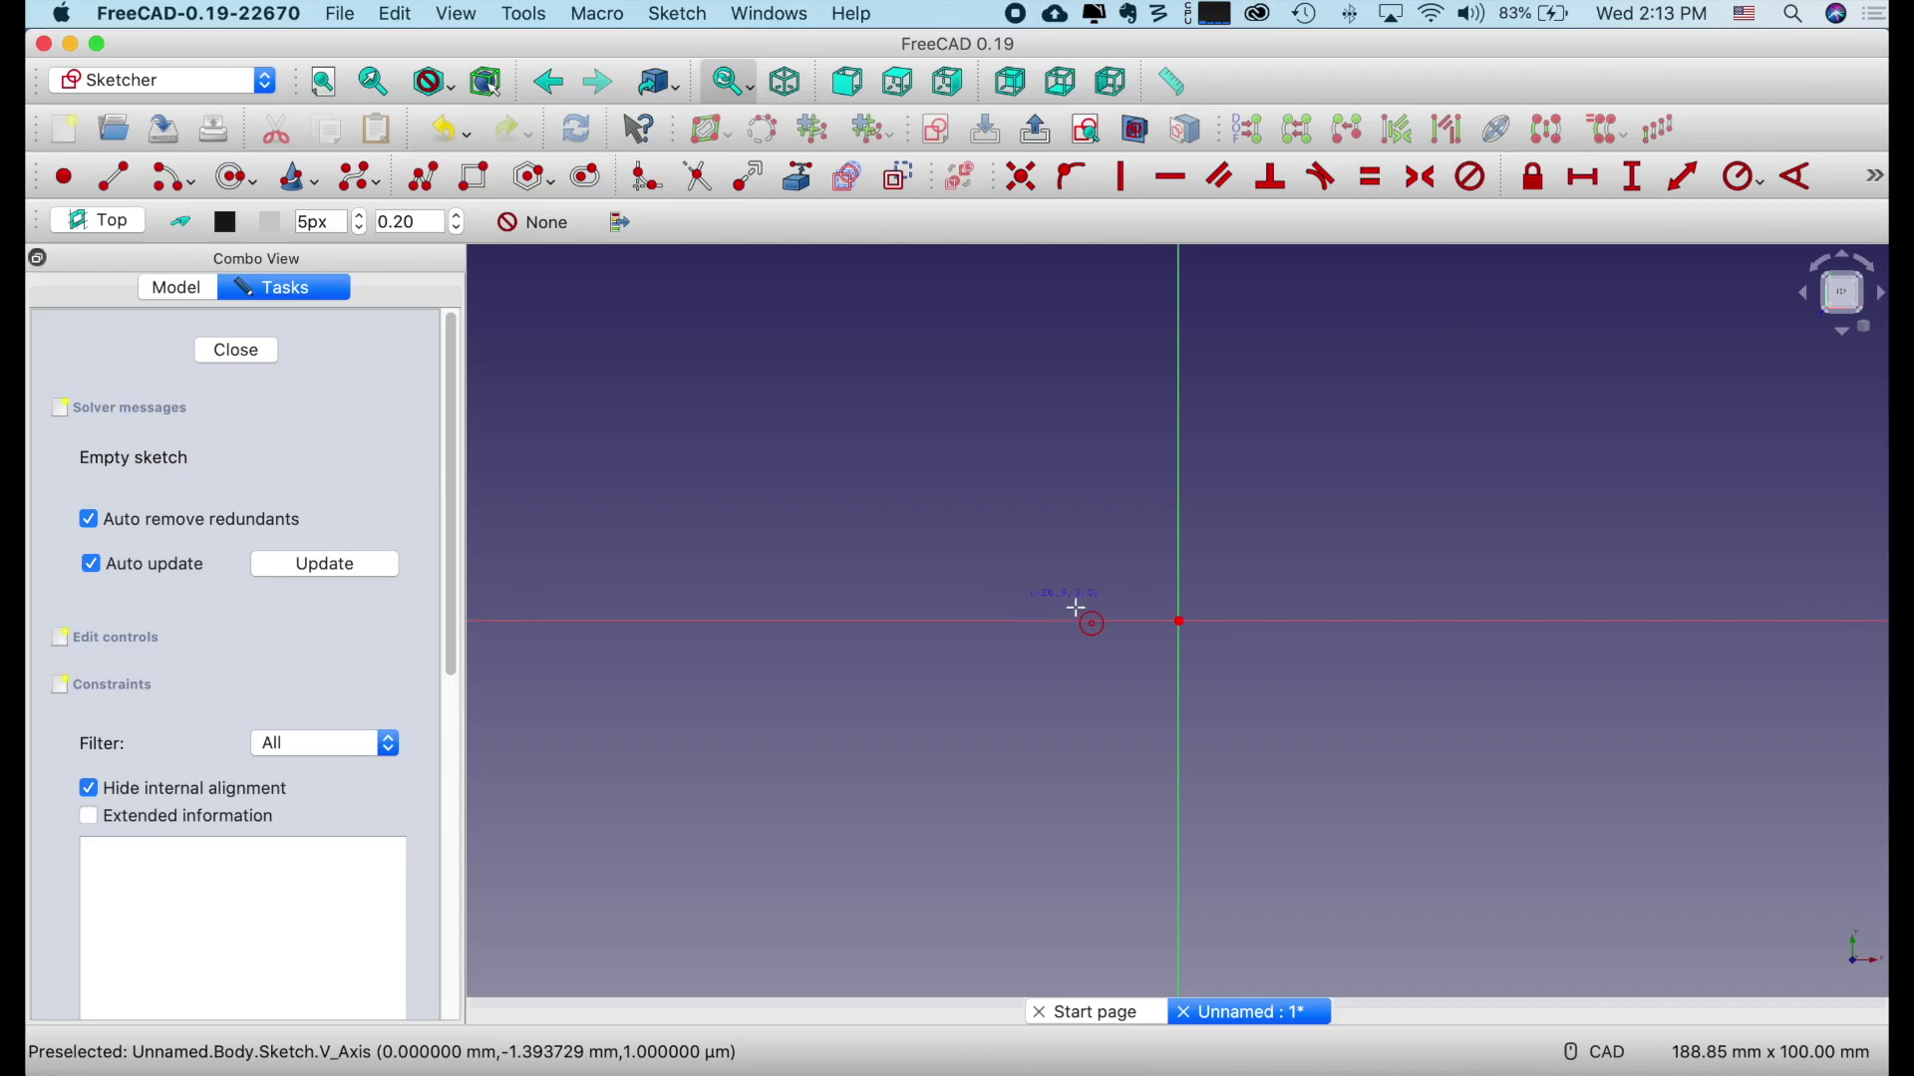
{"action": "left_click", "coordinate": [1179, 622]}
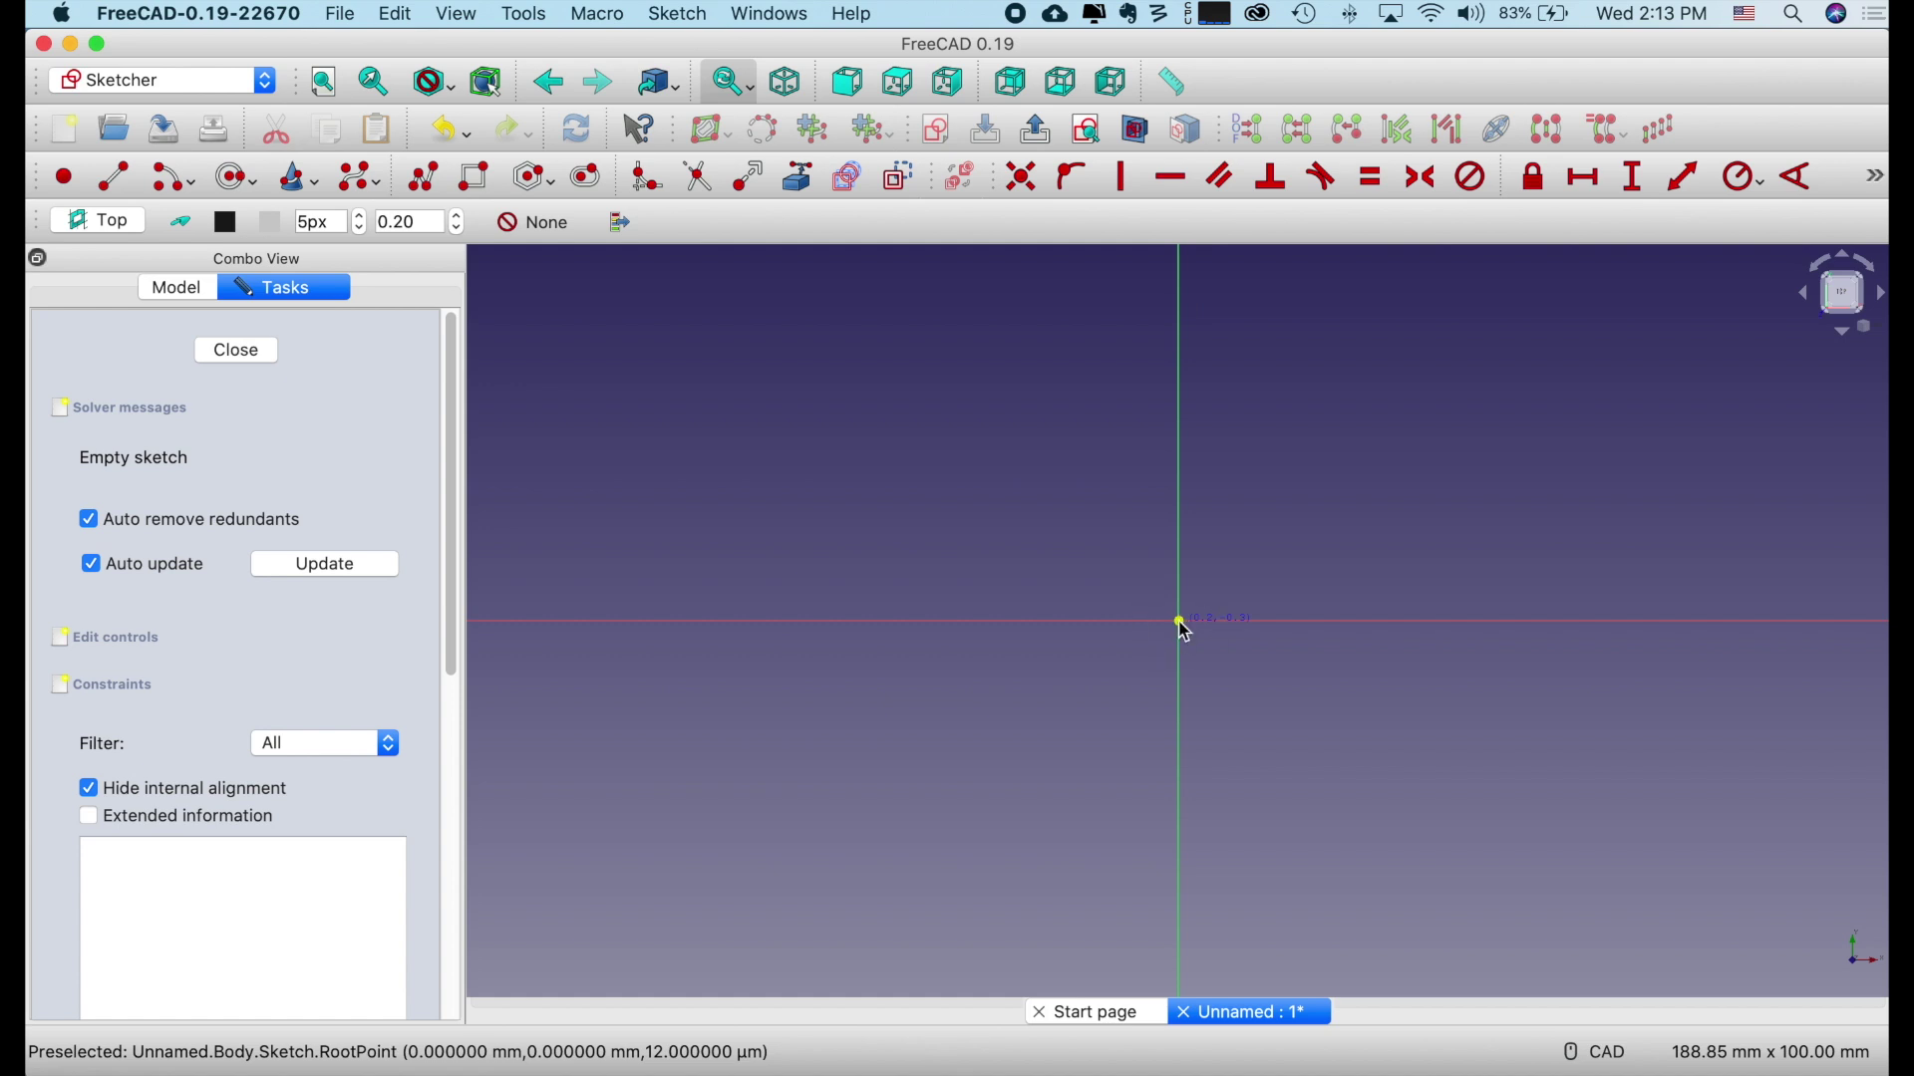
{"action": "left_click", "coordinate": [1226, 654]}
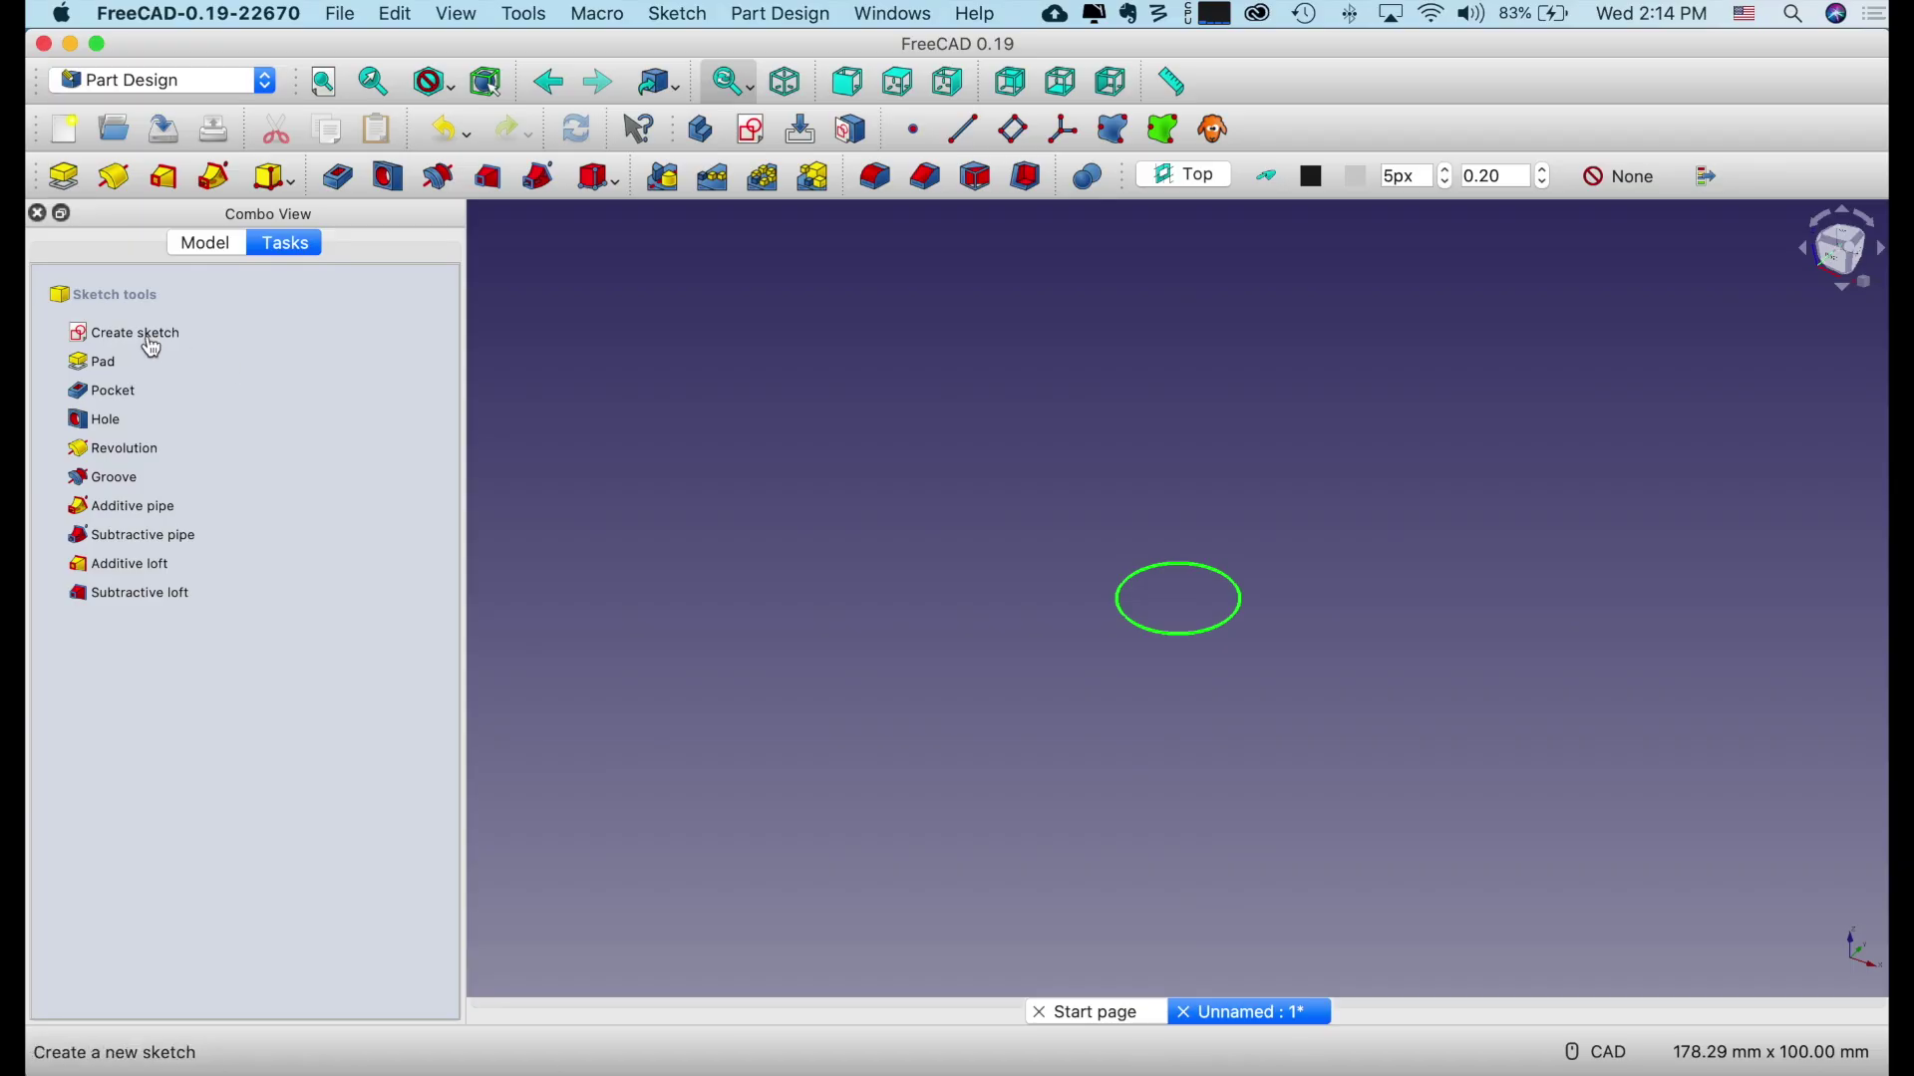
Add a second sketch on XY_Plane with a hexagon centred on the origin, its corners about 14.1 mm from the centre, and finish it.
{"action": "left_click", "coordinate": [151, 335]}
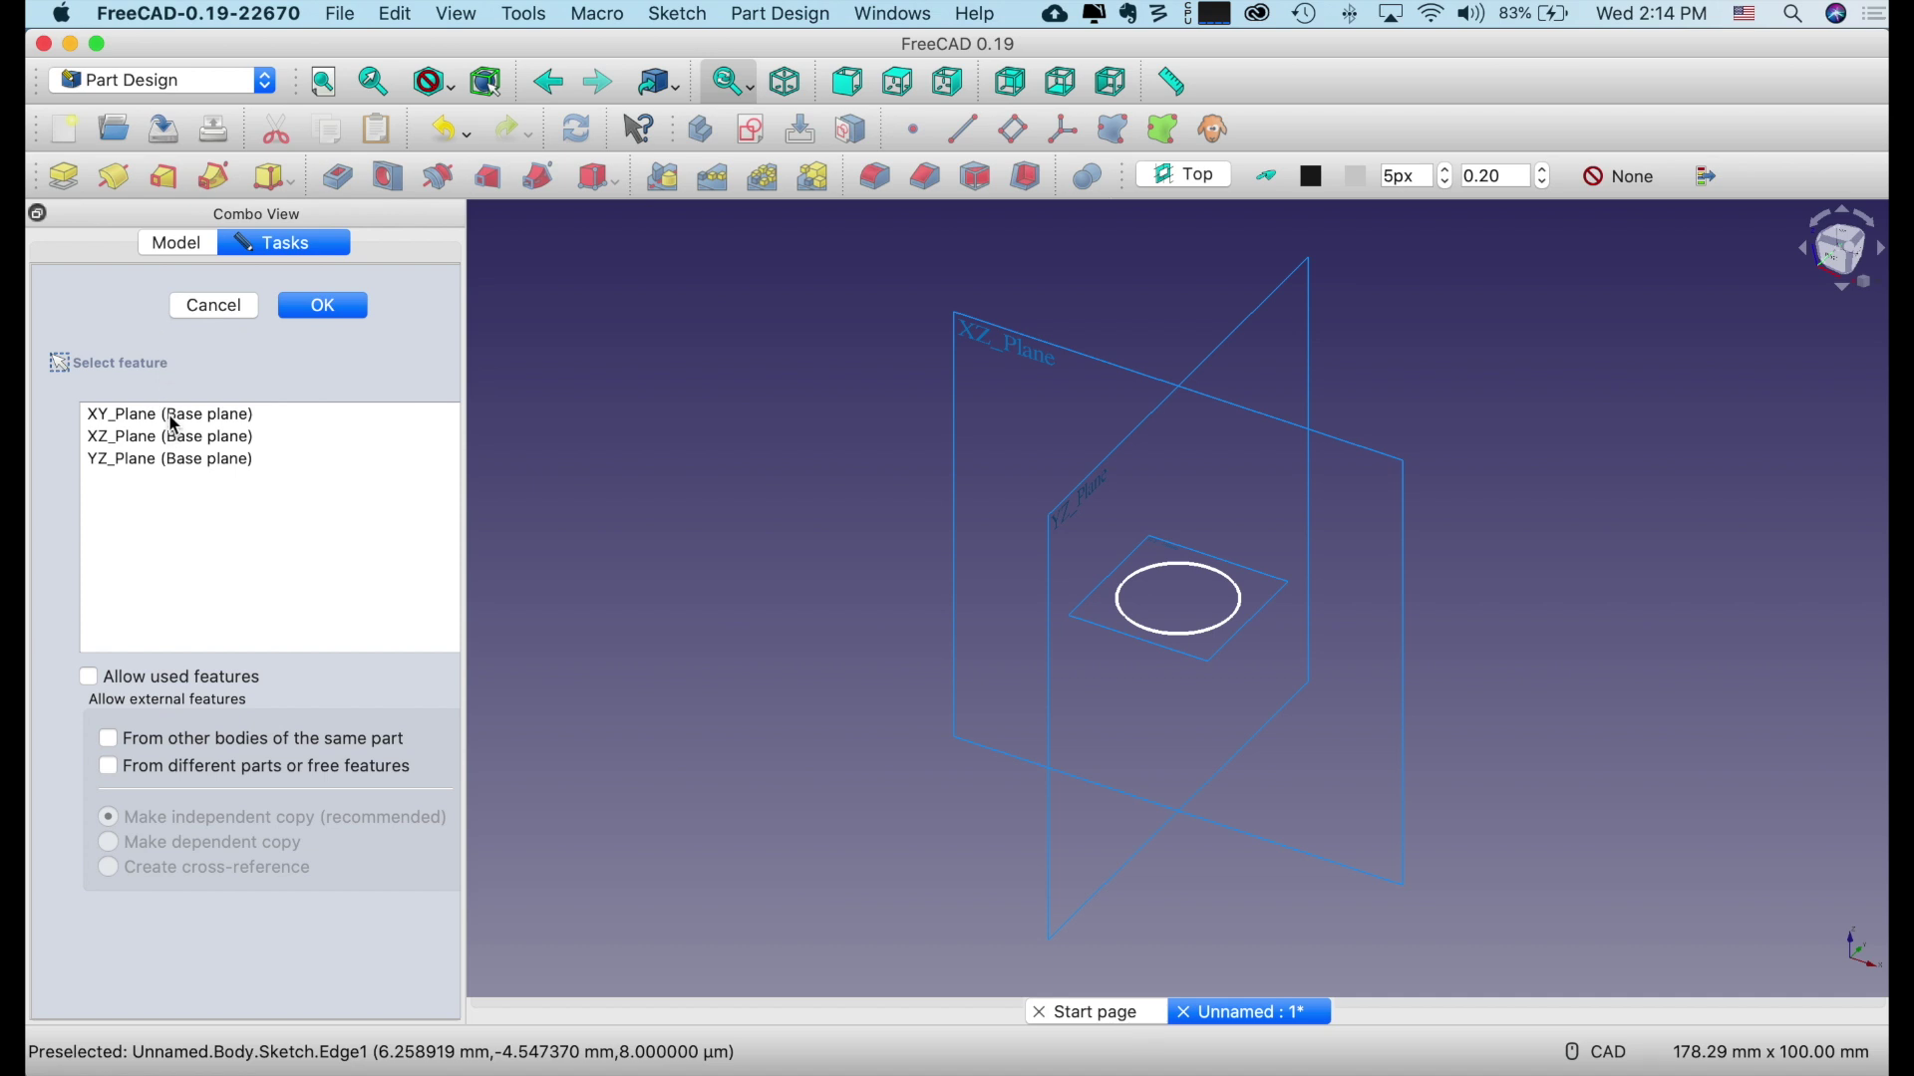
{"action": "left_click", "coordinate": [172, 418]}
{"action": "left_click", "coordinate": [327, 309]}
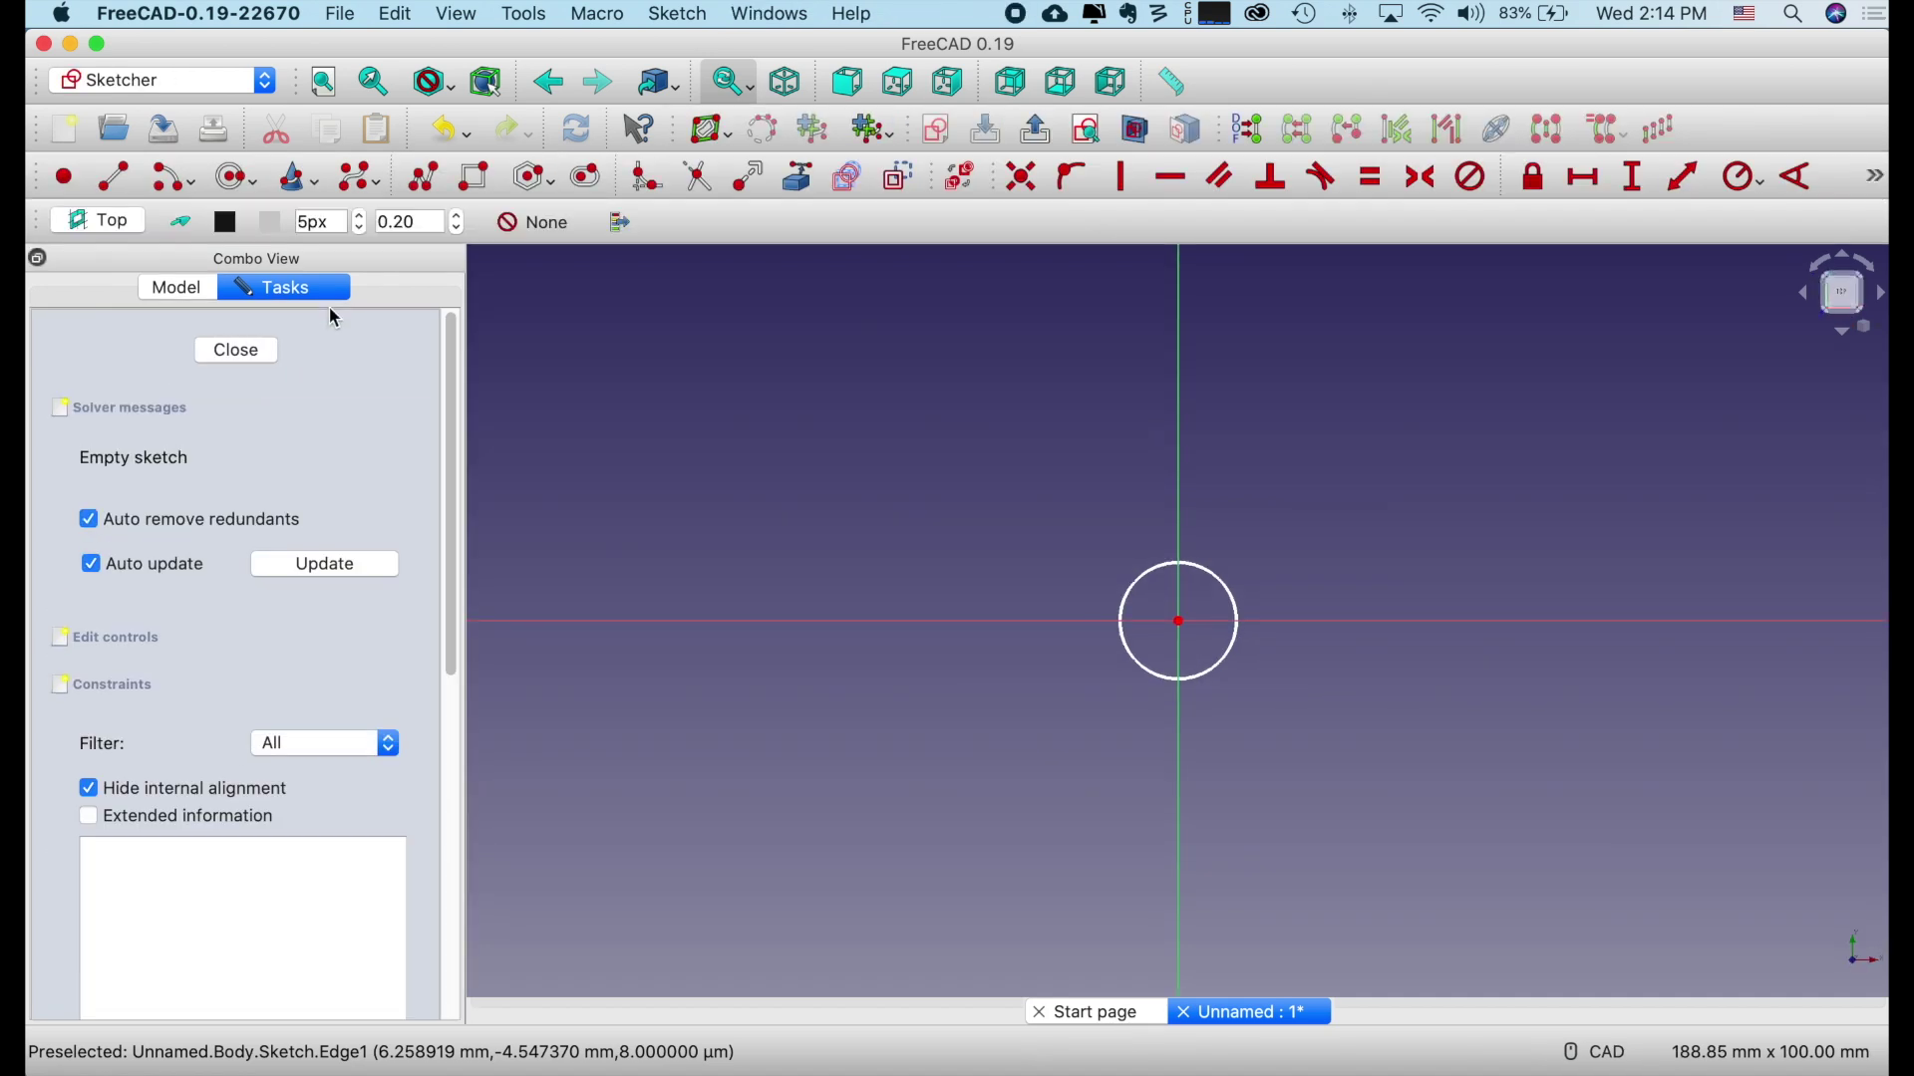
{"action": "left_click", "coordinate": [532, 185]}
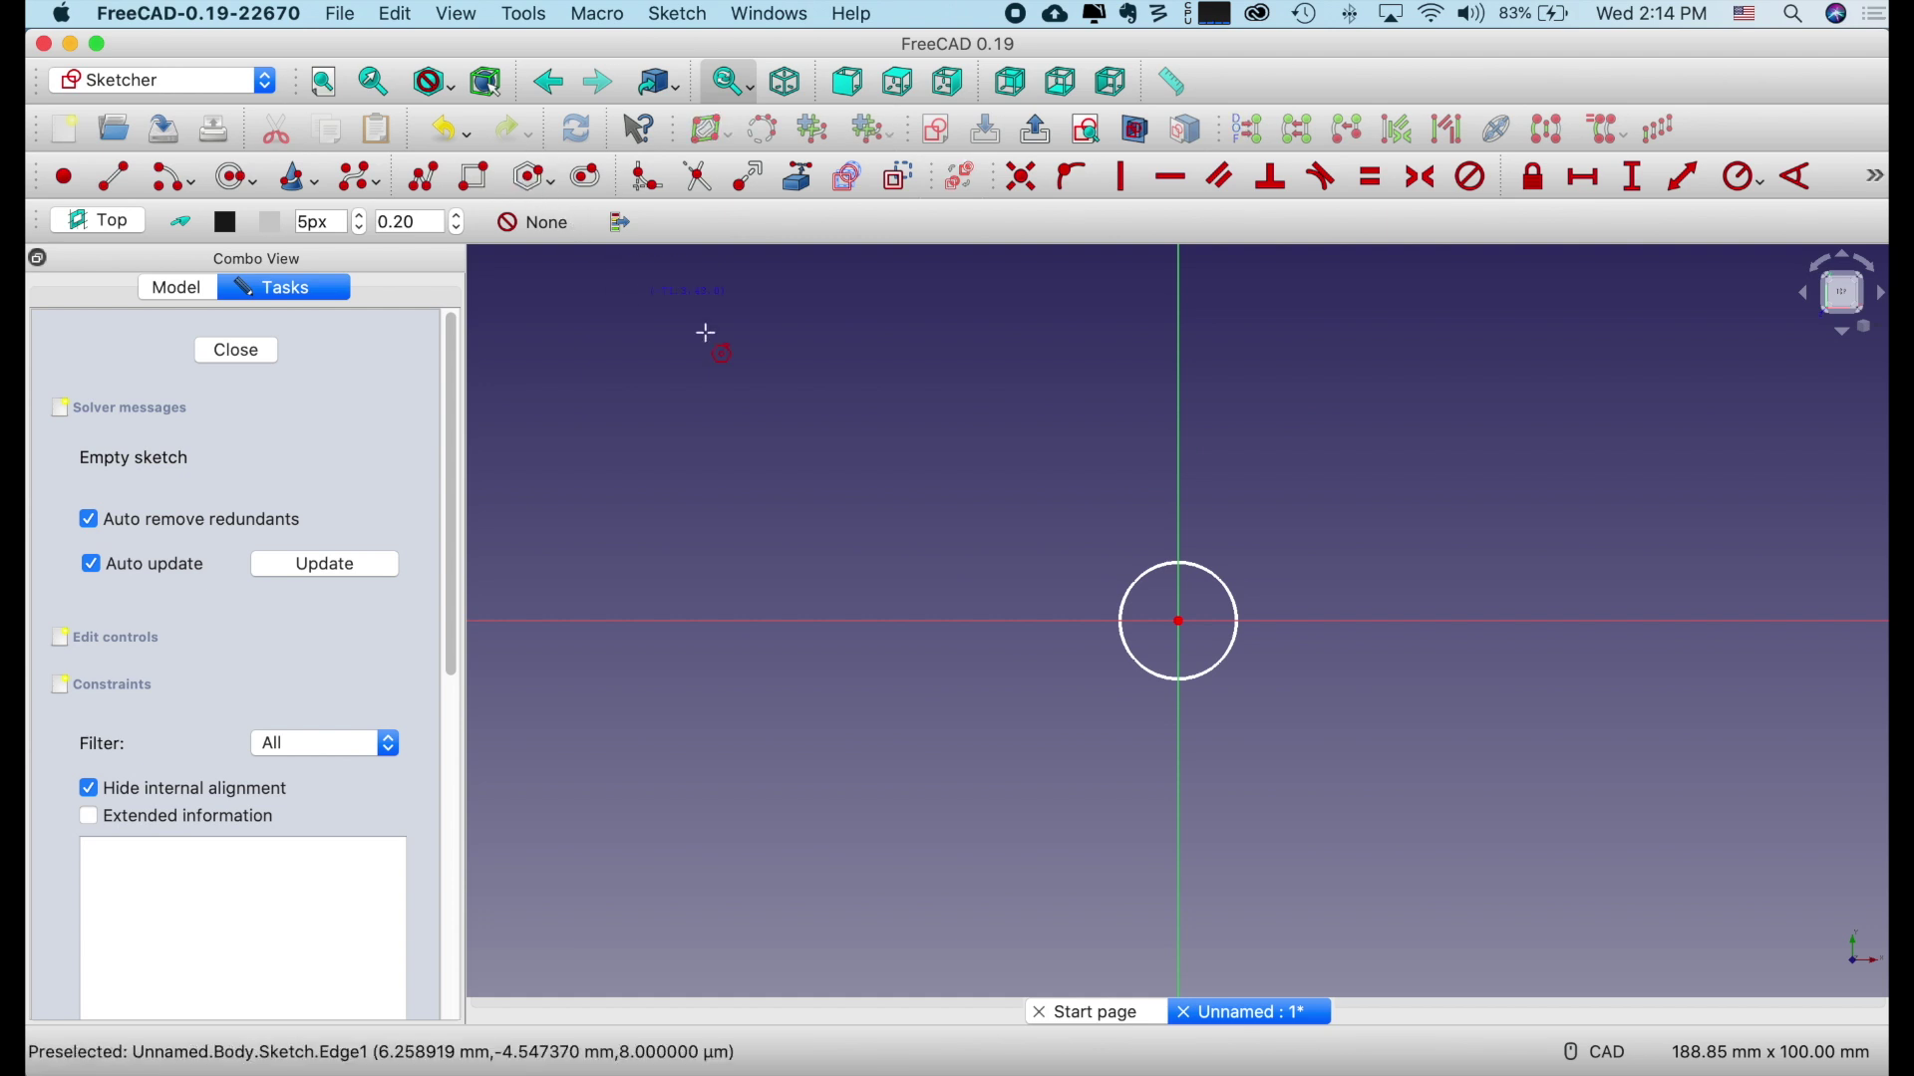
{"action": "left_click", "coordinate": [1179, 621]}
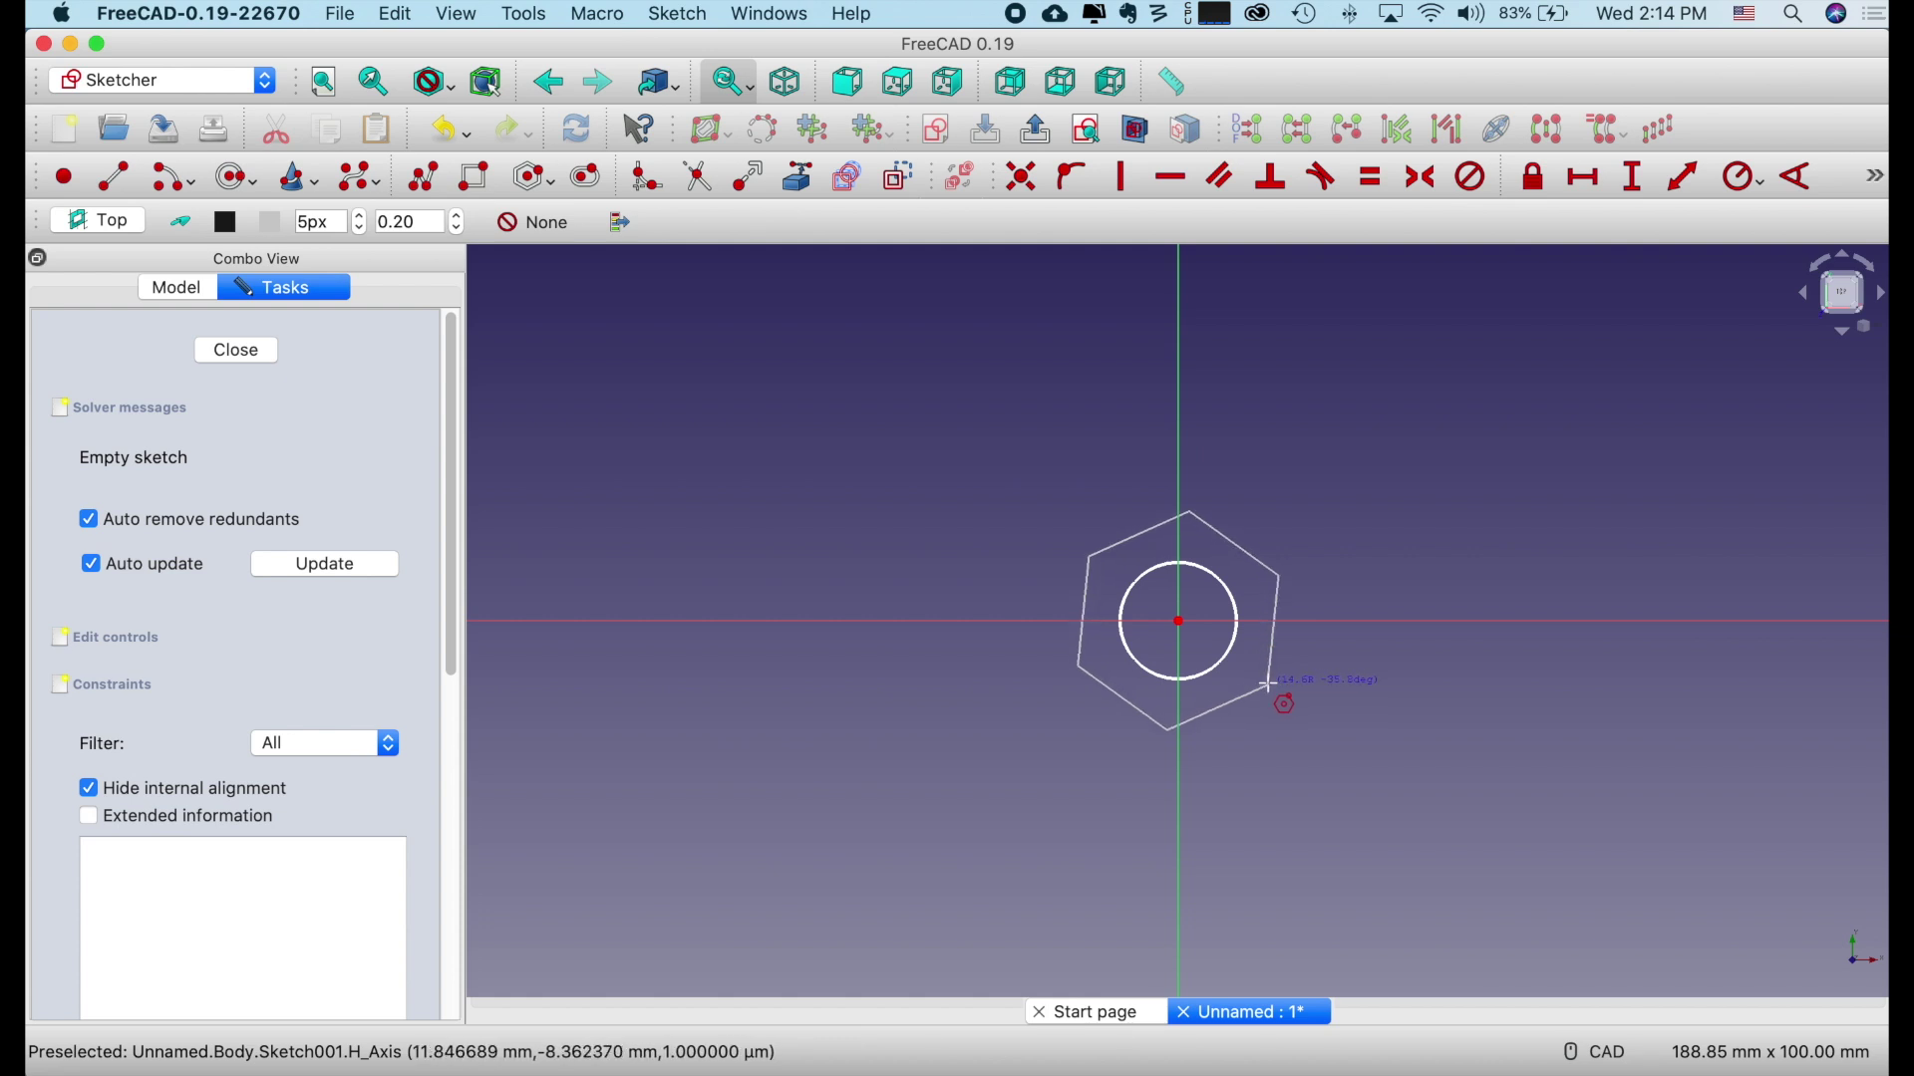
{"action": "left_click", "coordinate": [1267, 683]}
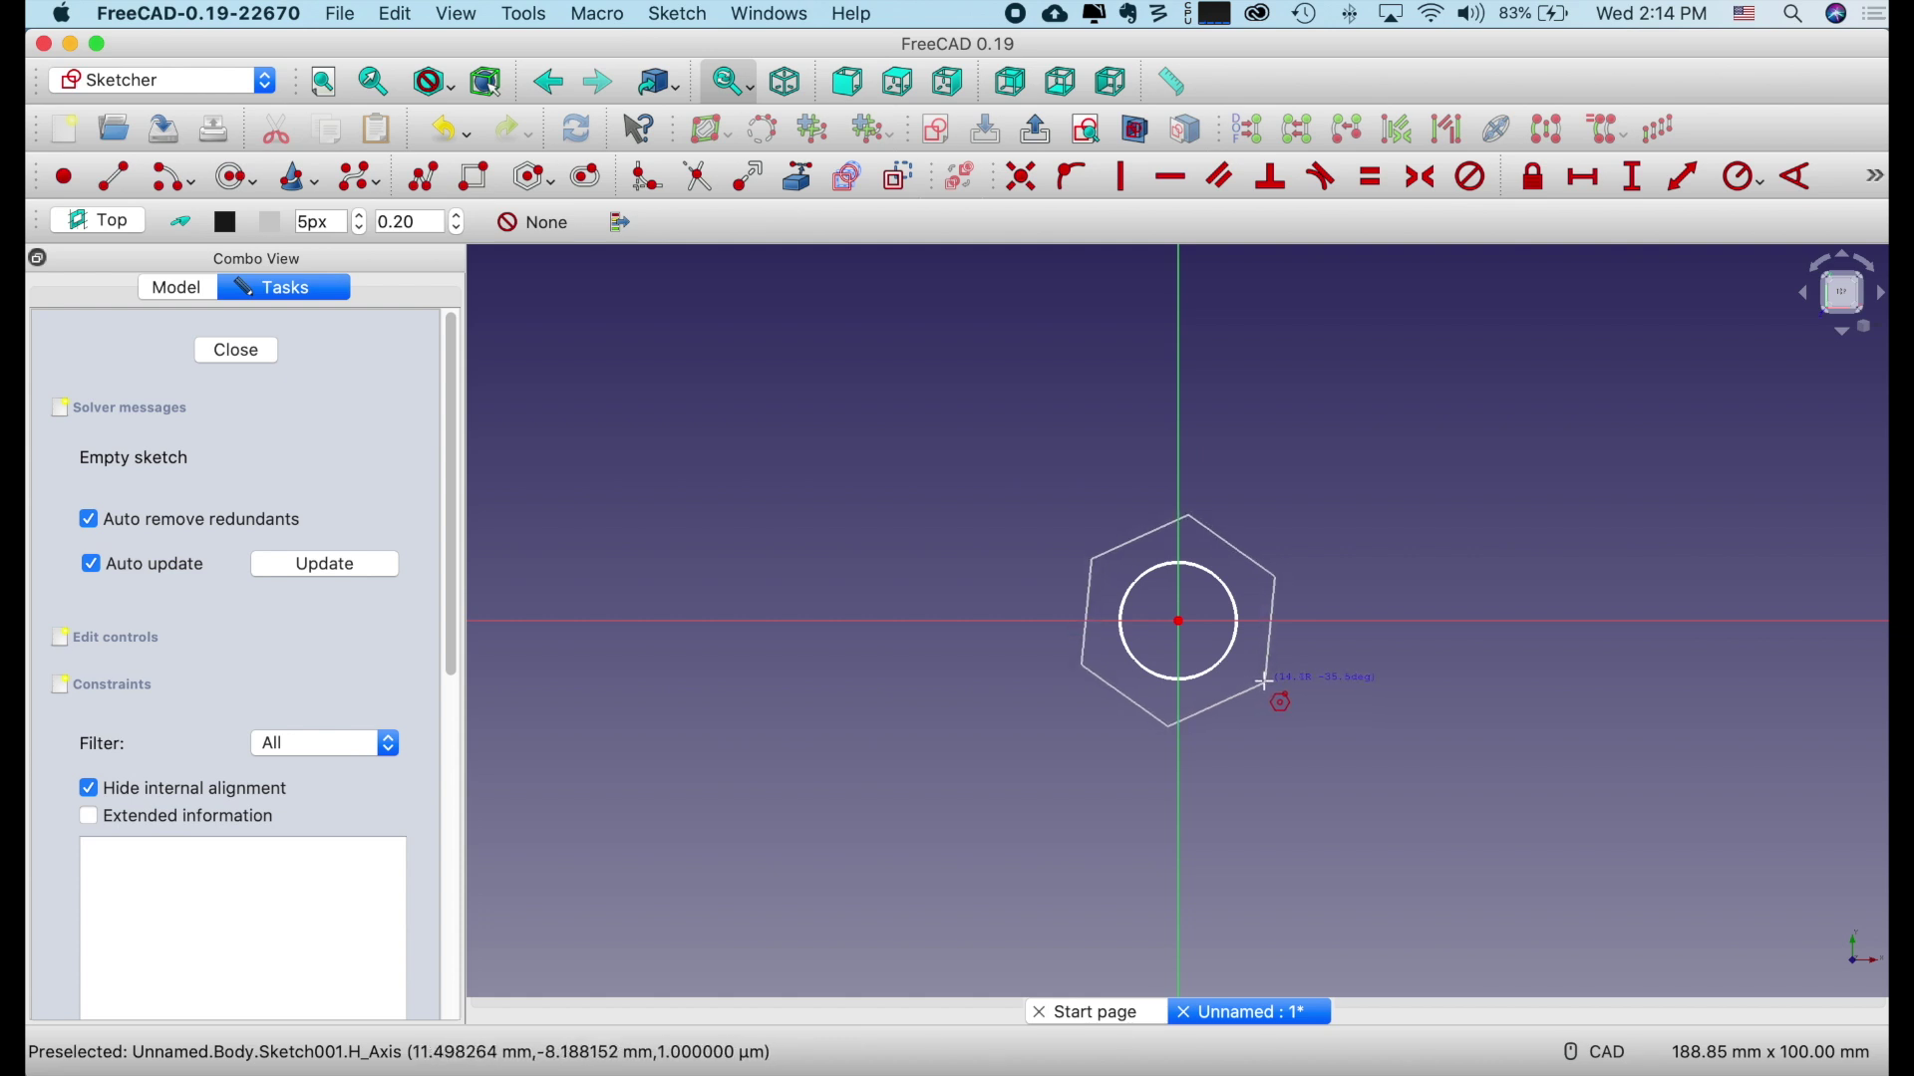
{"action": "right_click", "coordinate": [1436, 695]}
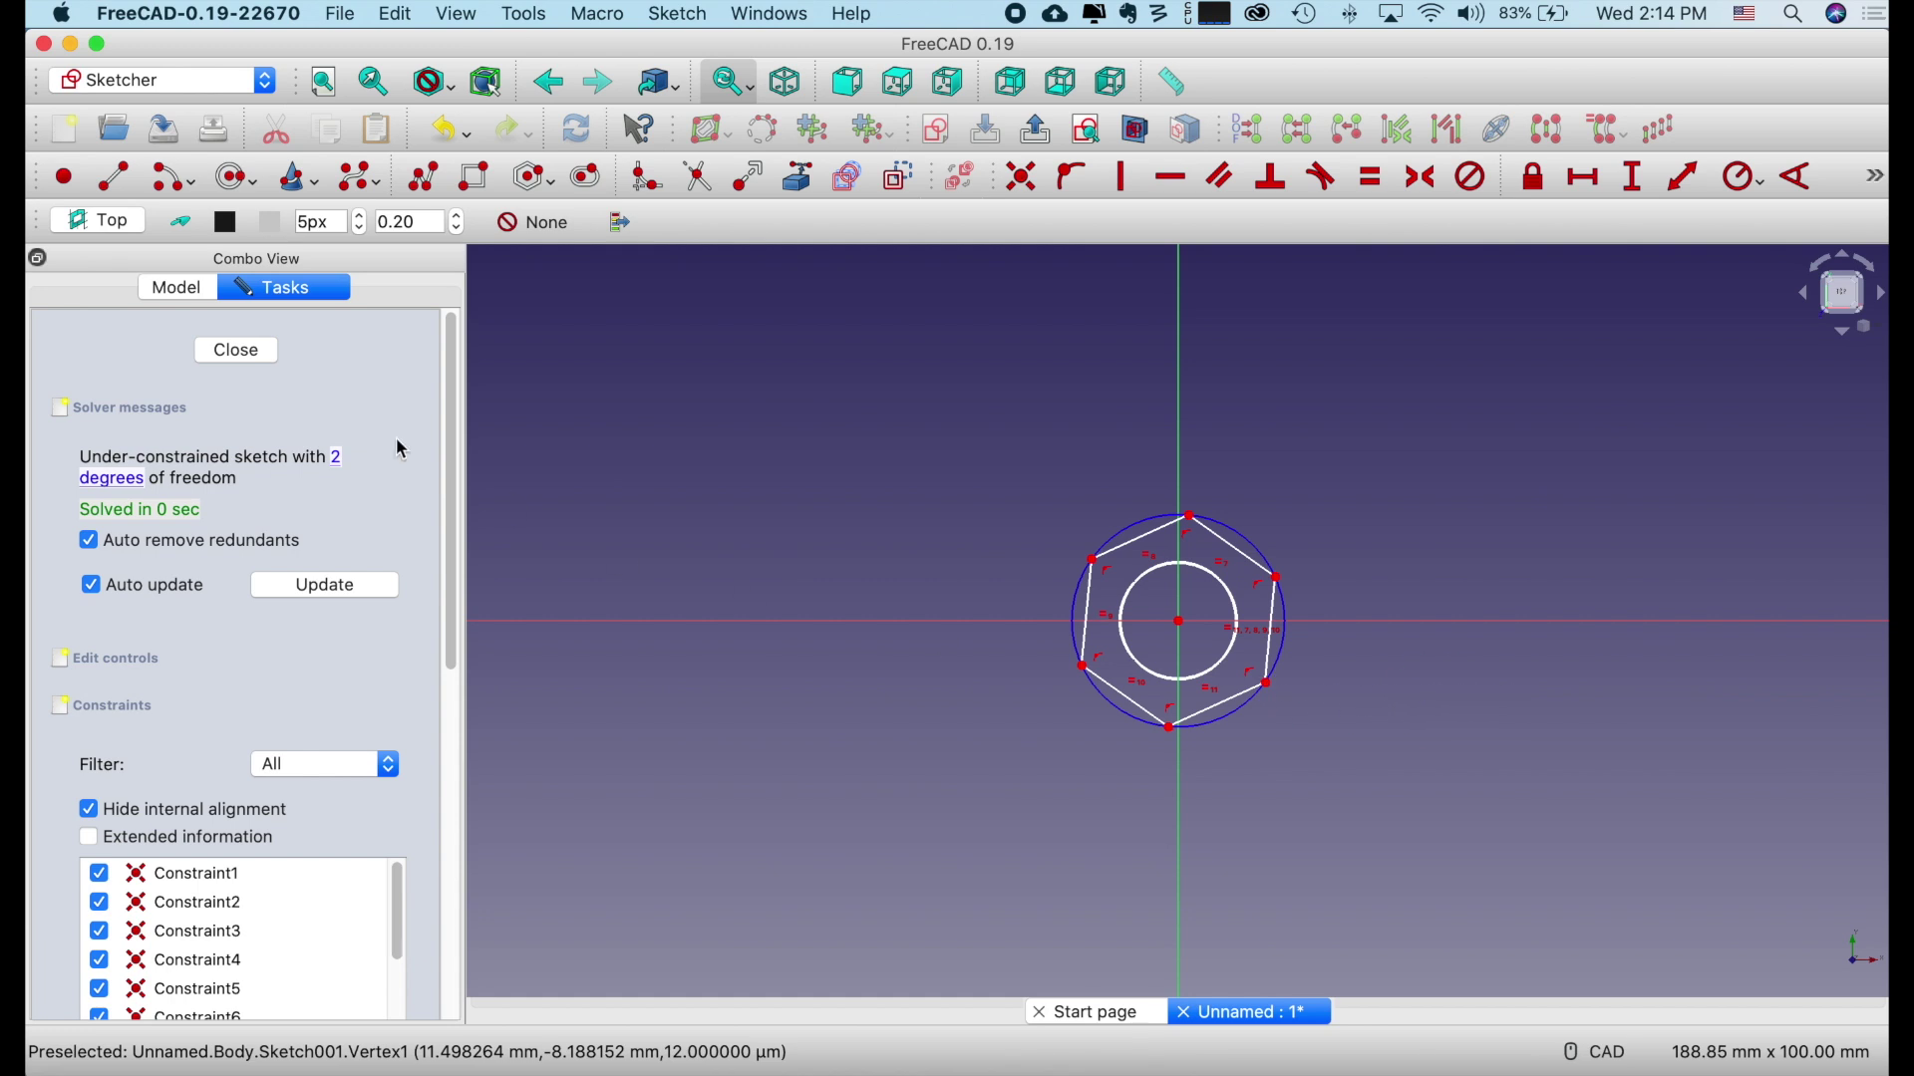
{"action": "left_click", "coordinate": [235, 350]}
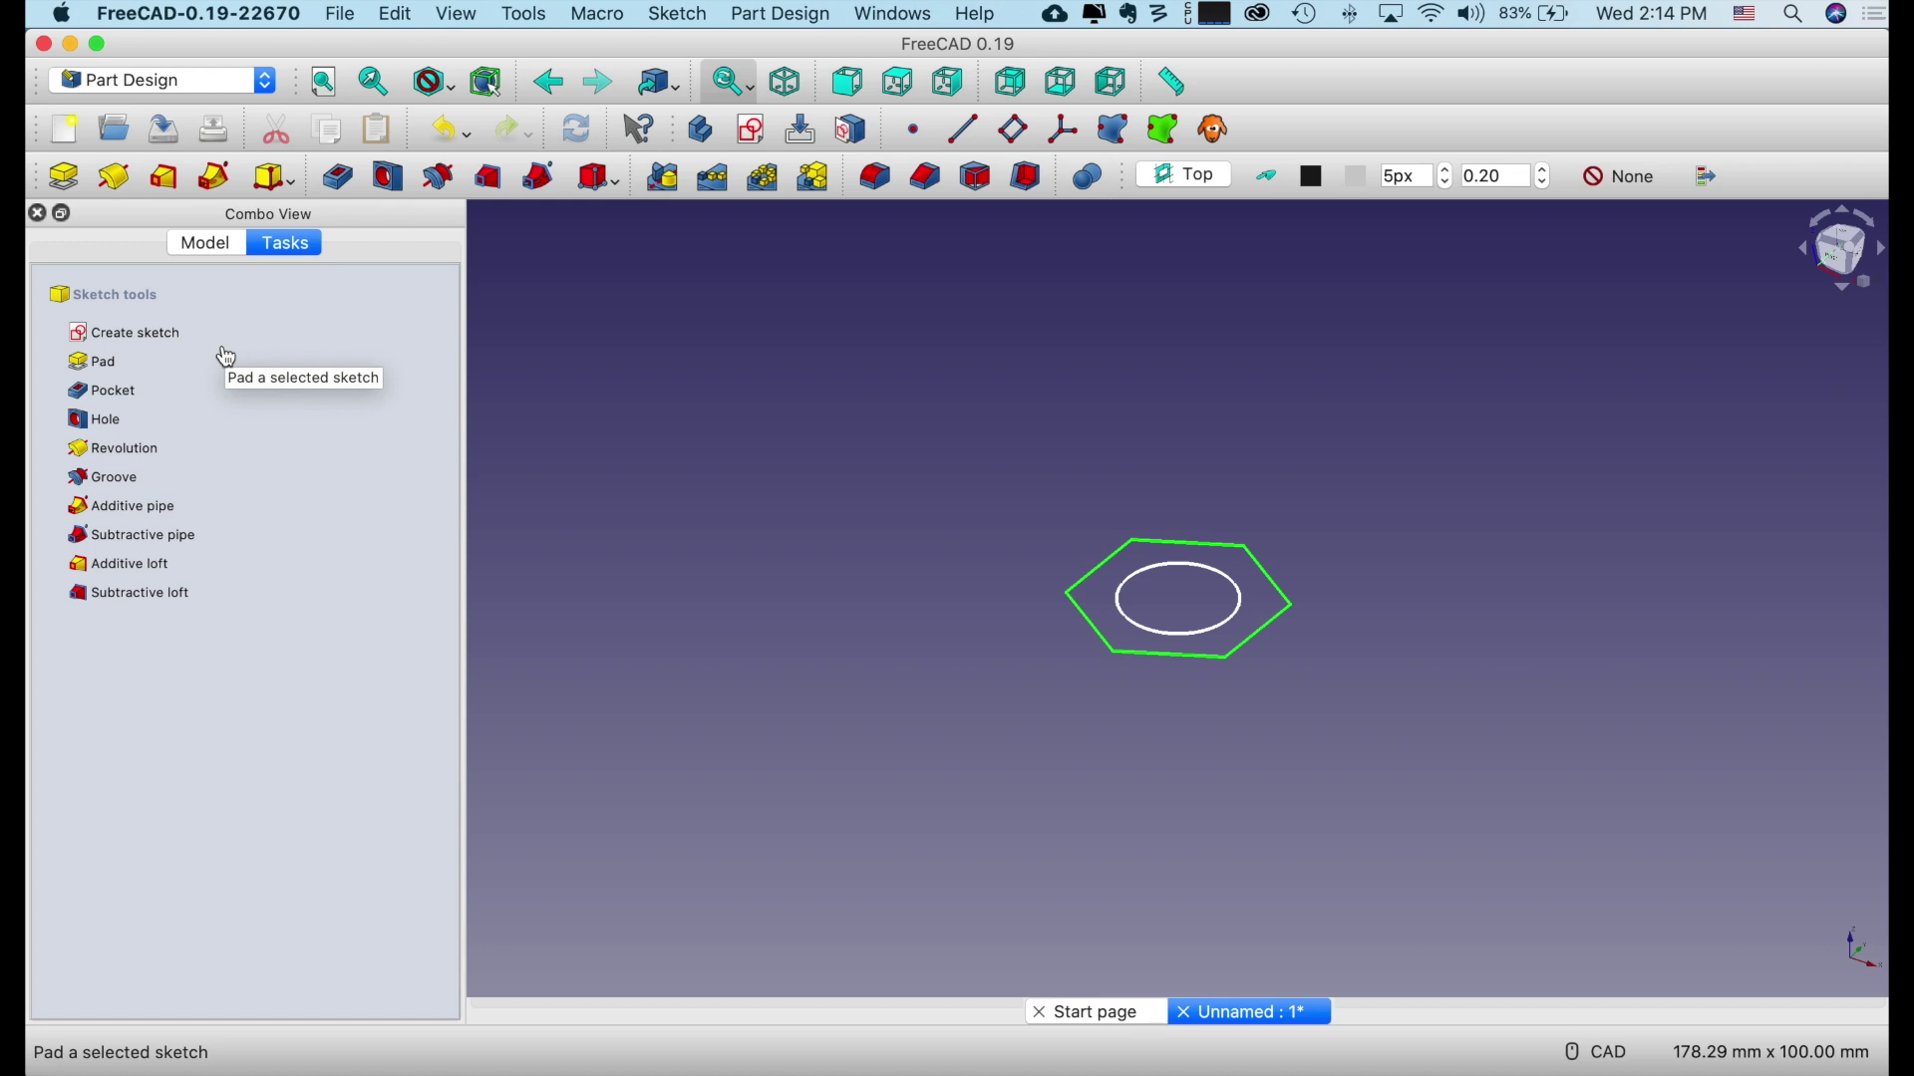
Add a third sketch on XY_Plane with an origin-centred circle of about 10.6 mm radius, between the first circle and the hexagon, and finish it.
{"action": "left_click", "coordinate": [161, 339]}
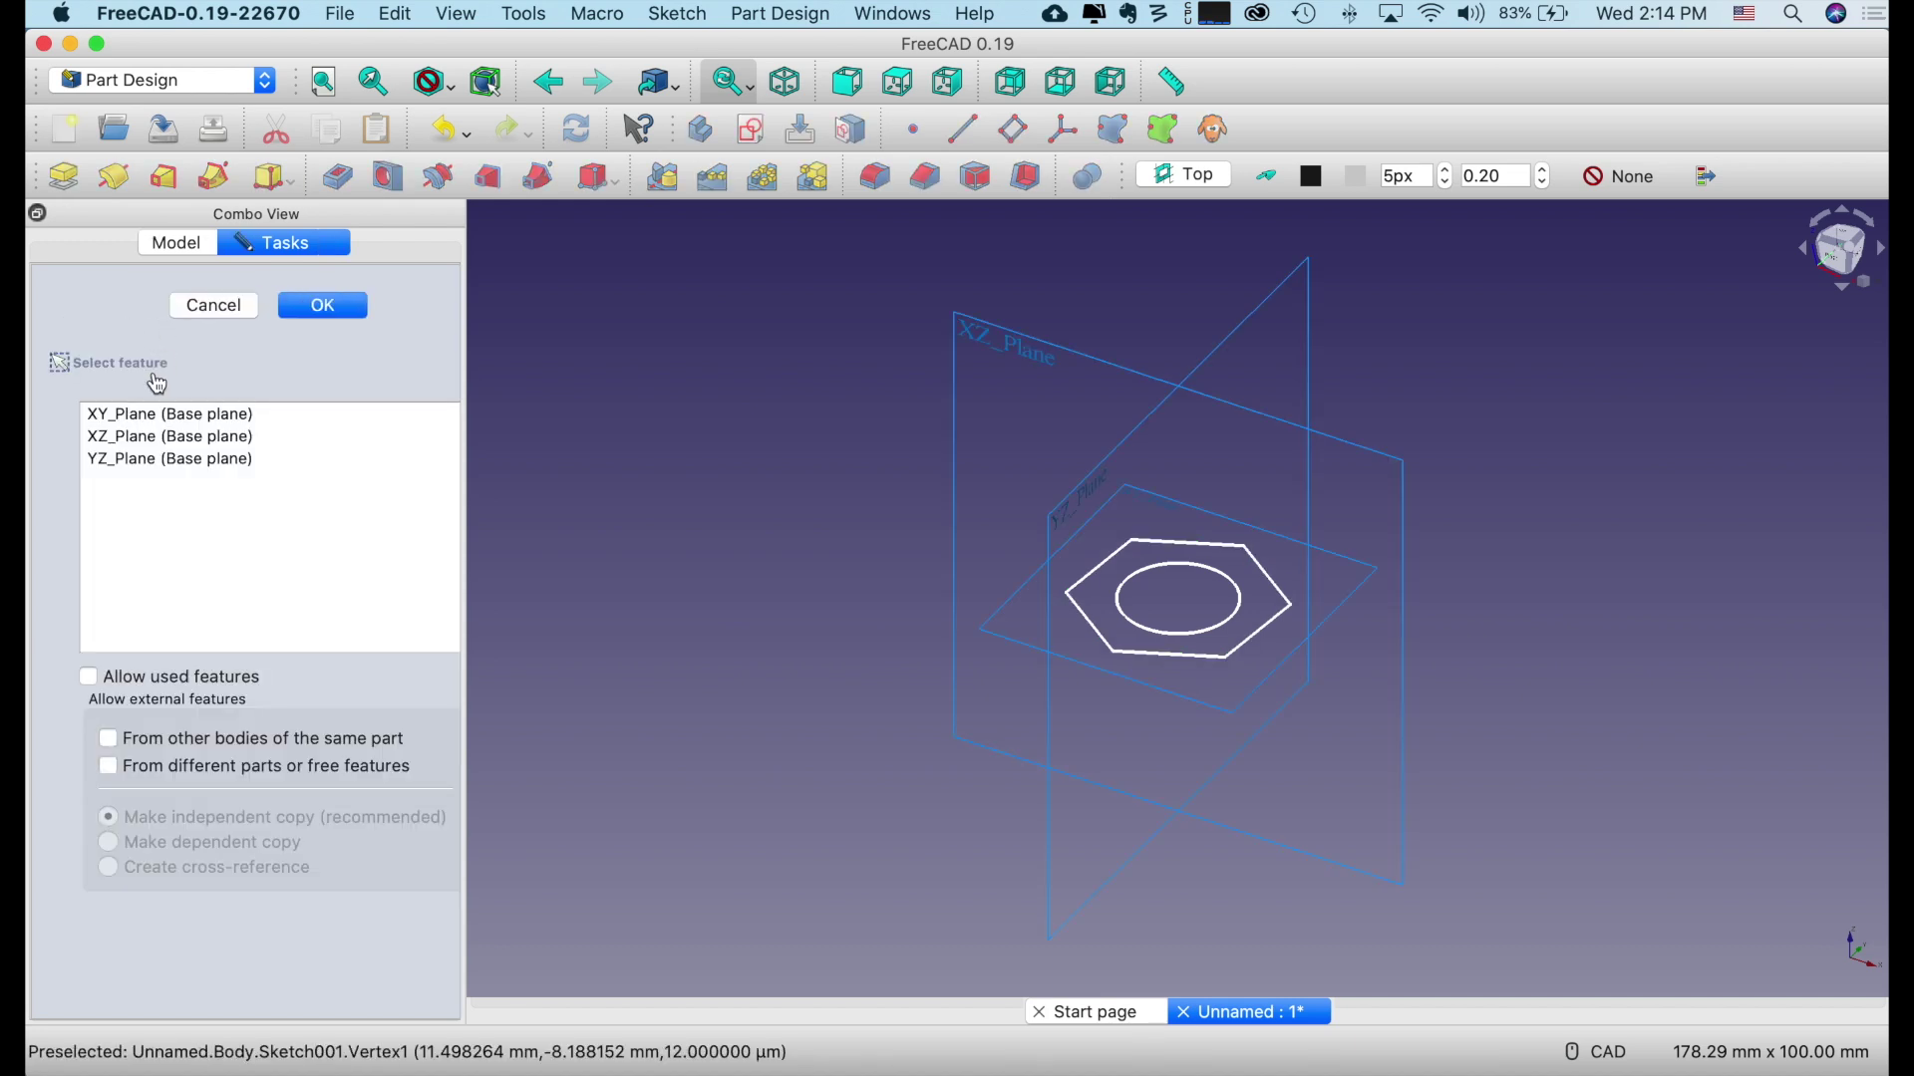
{"action": "left_click", "coordinate": [151, 414]}
{"action": "left_click", "coordinate": [346, 304]}
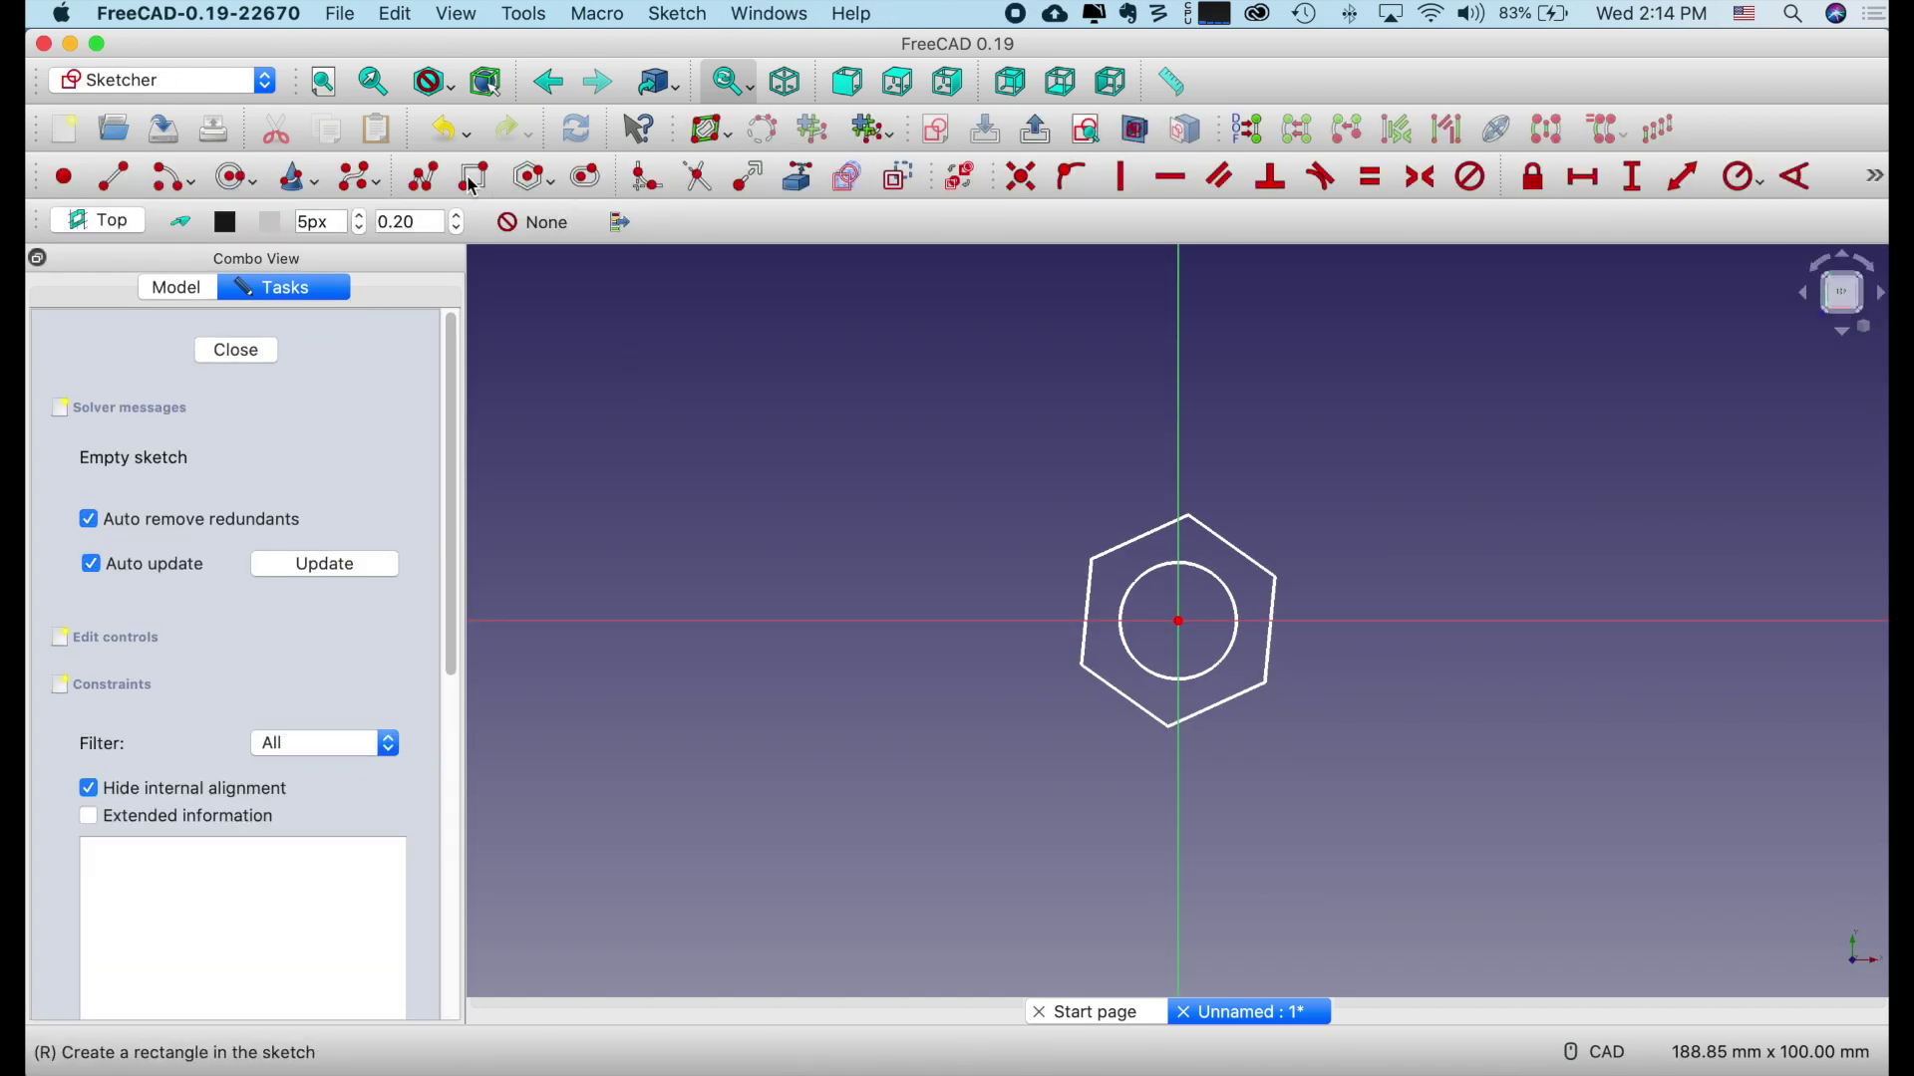
{"action": "left_click", "coordinate": [236, 177]}
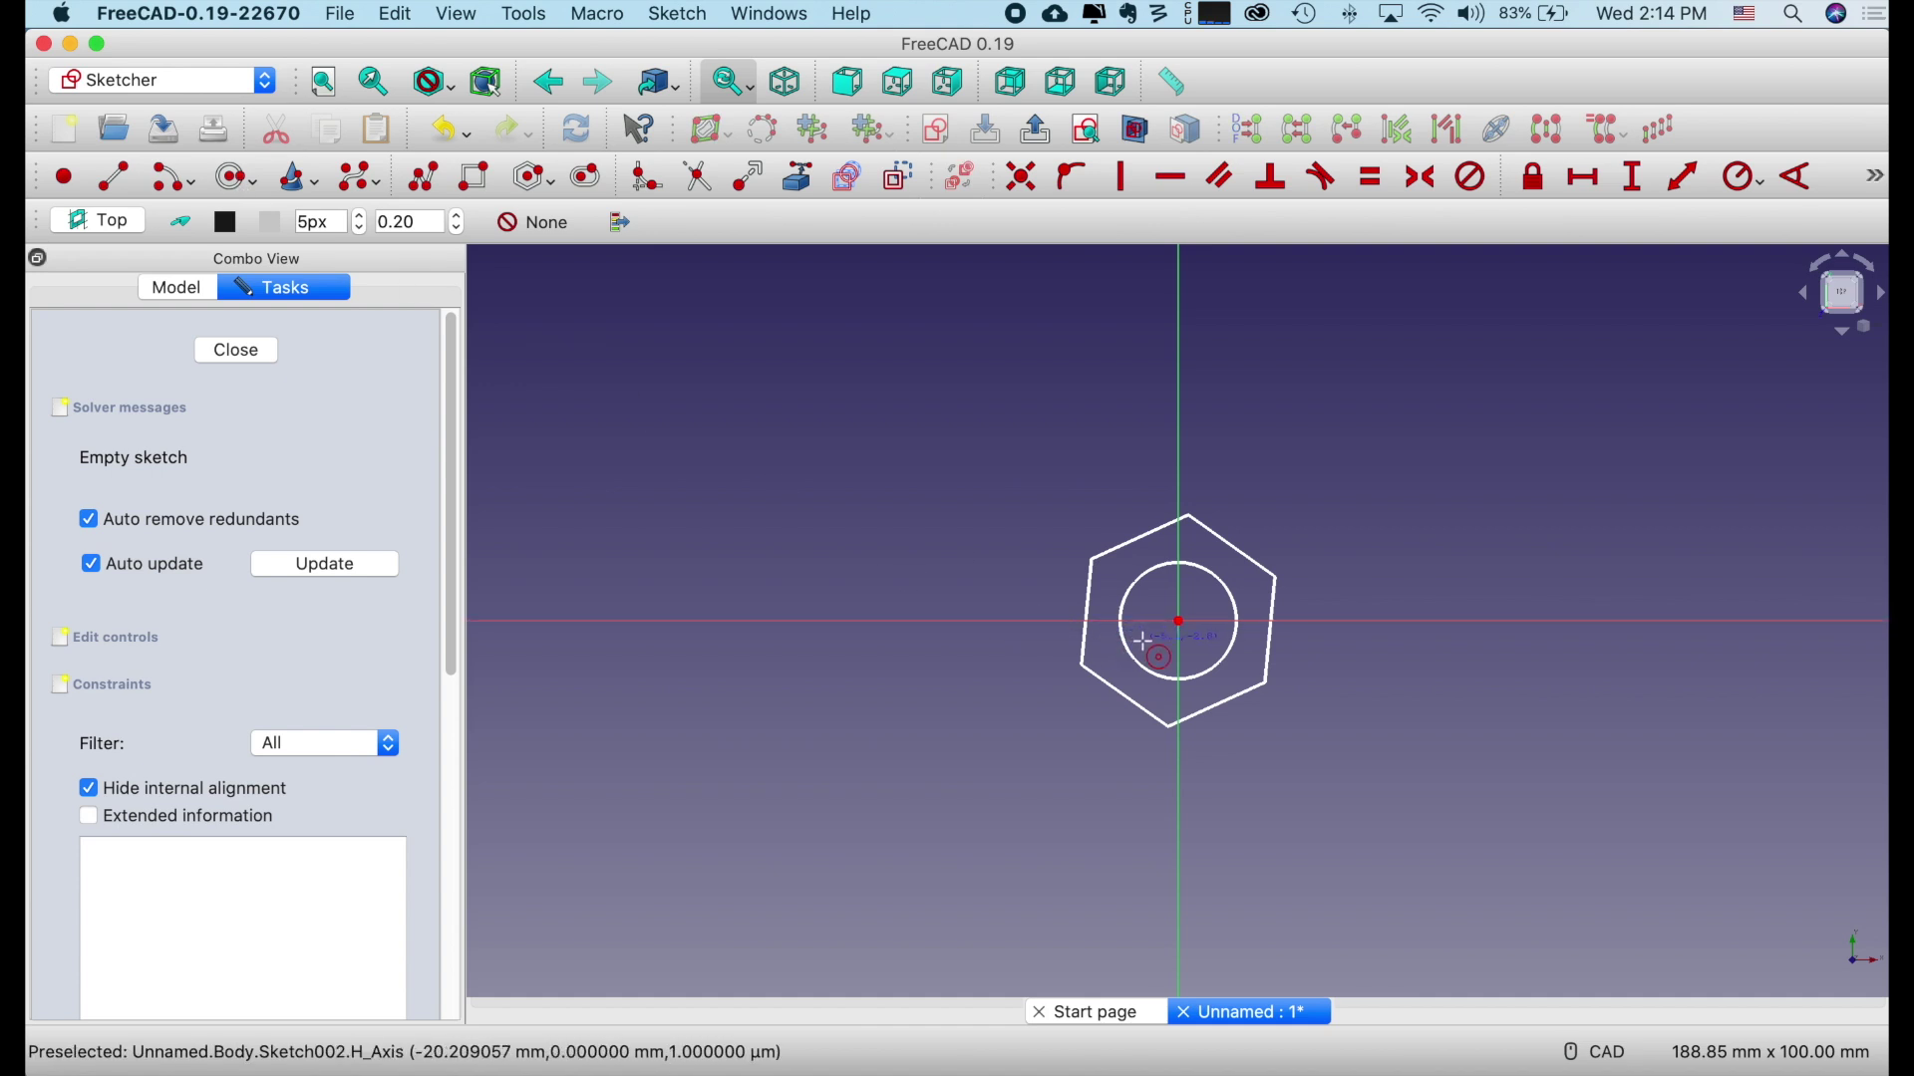
{"action": "left_click", "coordinate": [1179, 621]}
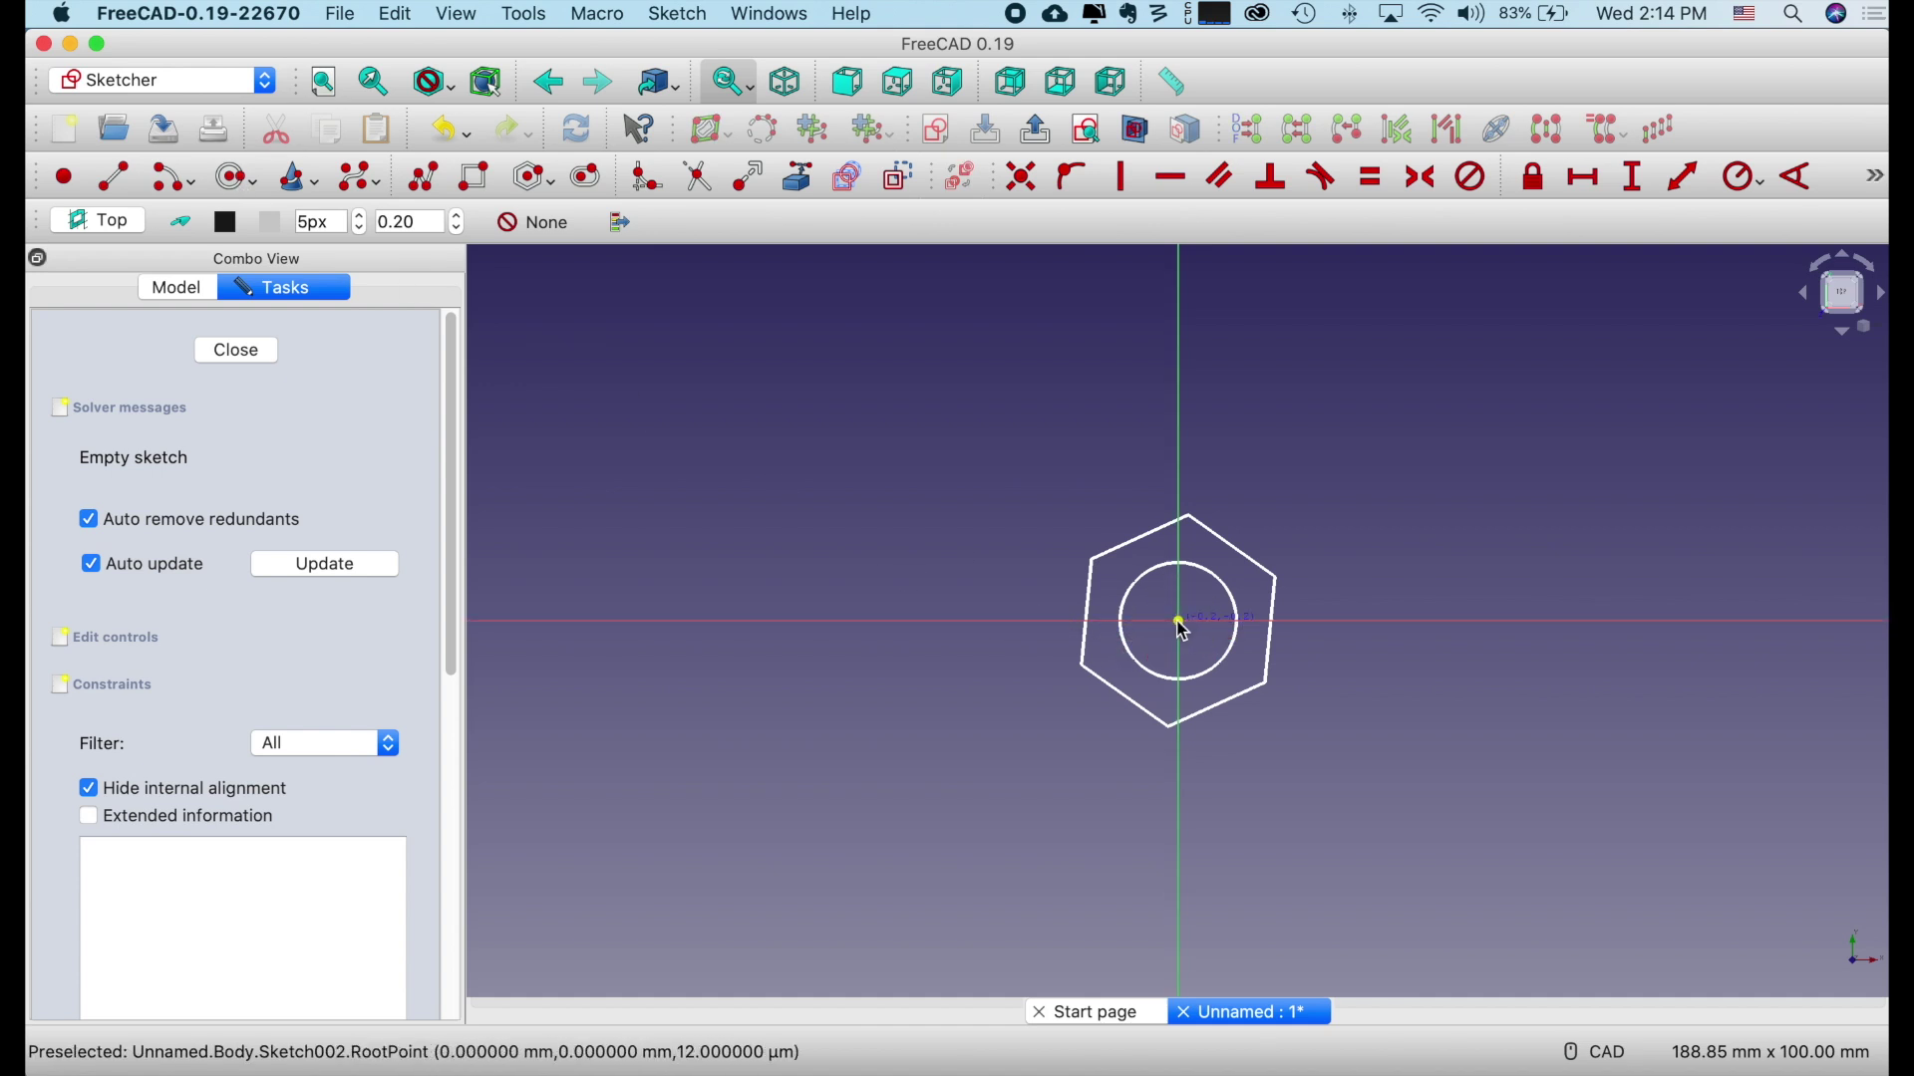
{"action": "left_click", "coordinate": [1243, 665]}
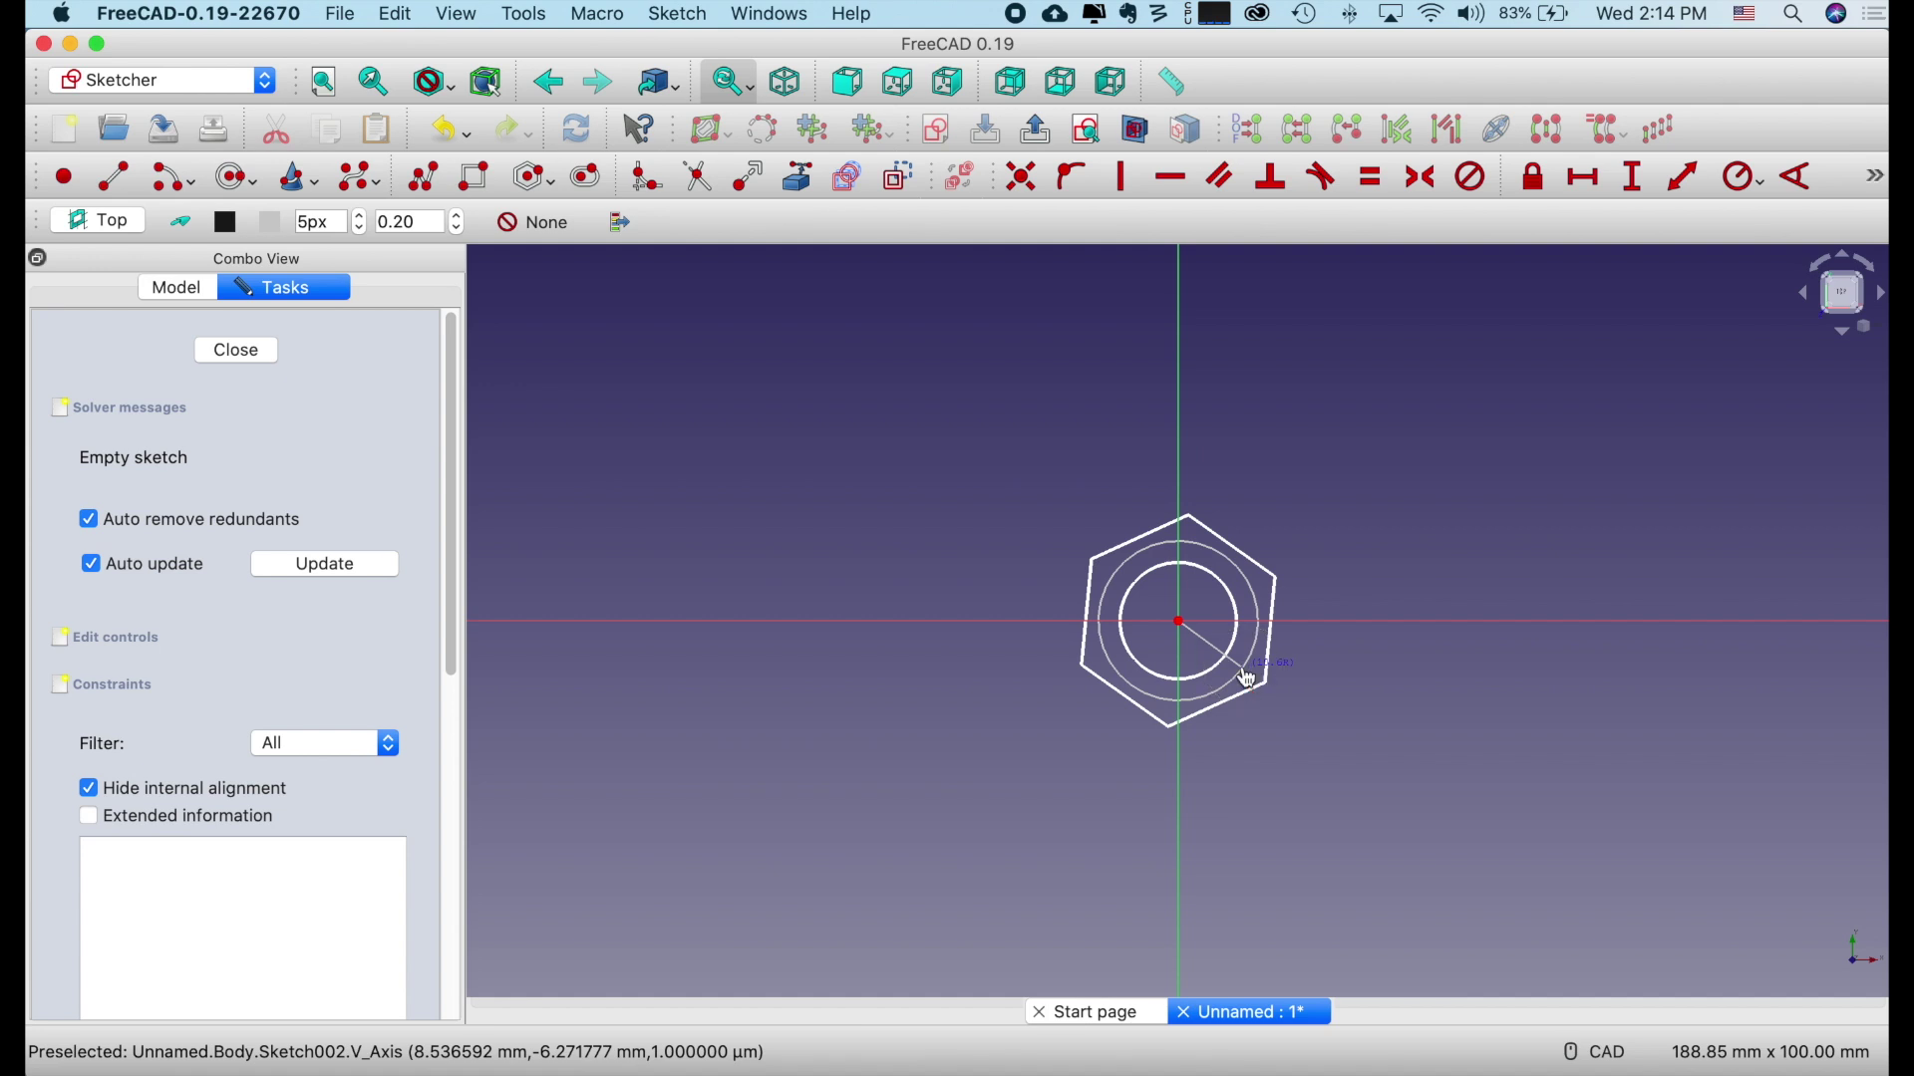
{"action": "left_click", "coordinate": [237, 351]}
Add a fourth sketch on XY_Plane with an origin-centred circle of about 4.7 mm radius inside the other profiles, and finish it.
{"action": "left_click", "coordinate": [121, 330]}
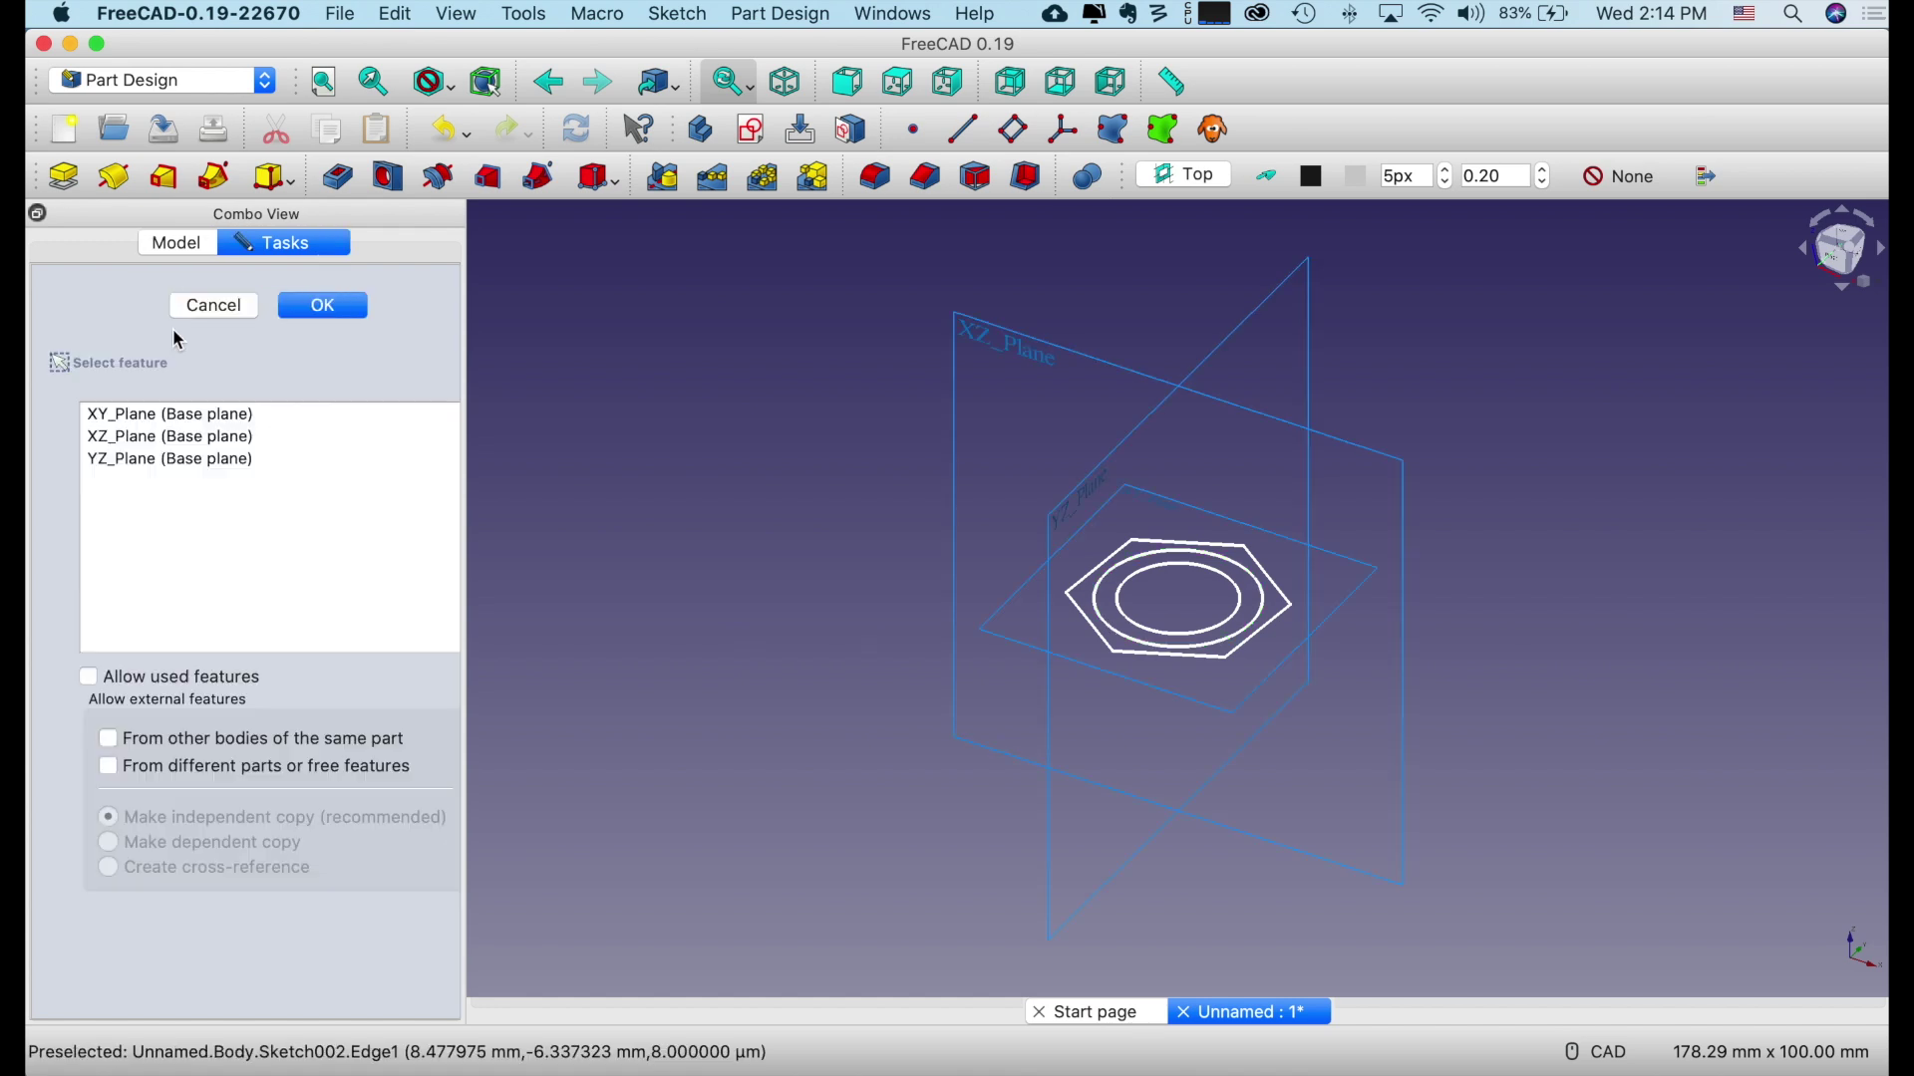
{"action": "left_click", "coordinate": [193, 413]}
{"action": "left_click", "coordinate": [337, 307]}
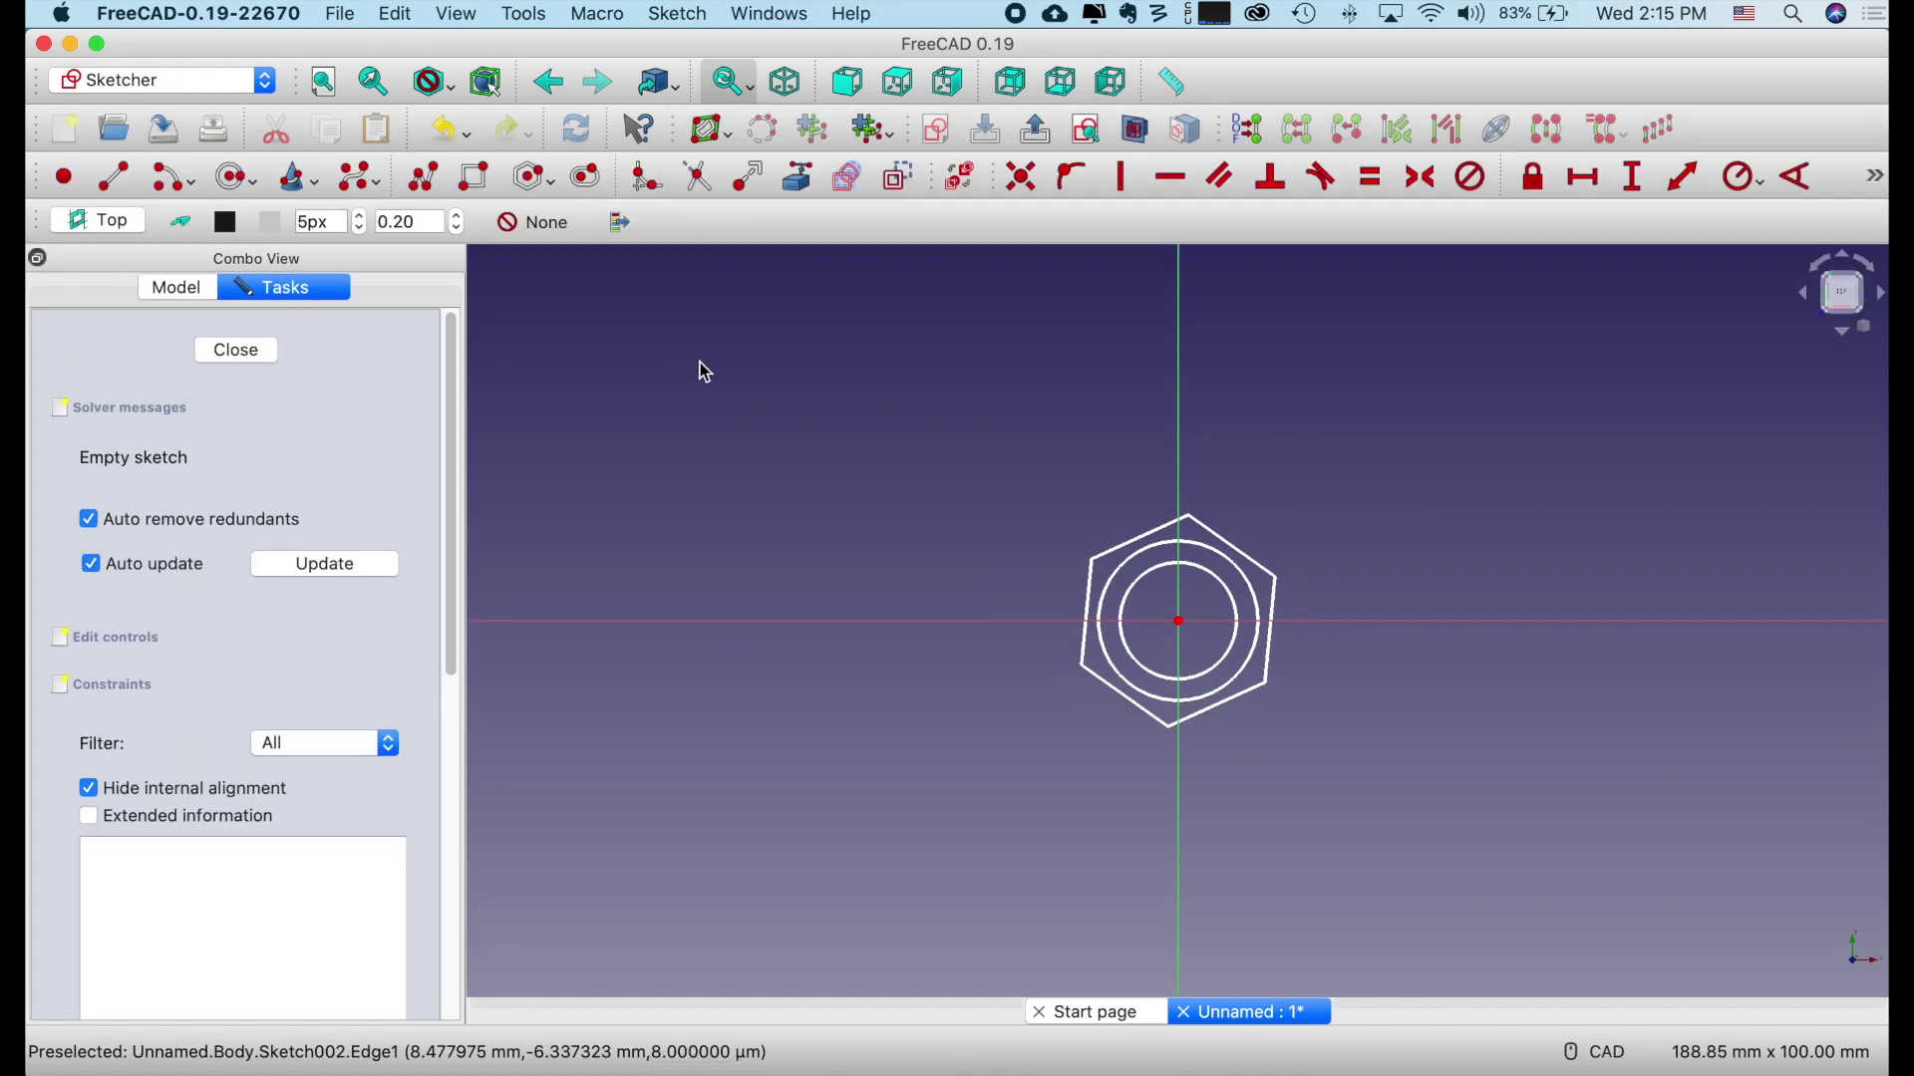
{"action": "left_click", "coordinate": [233, 179]}
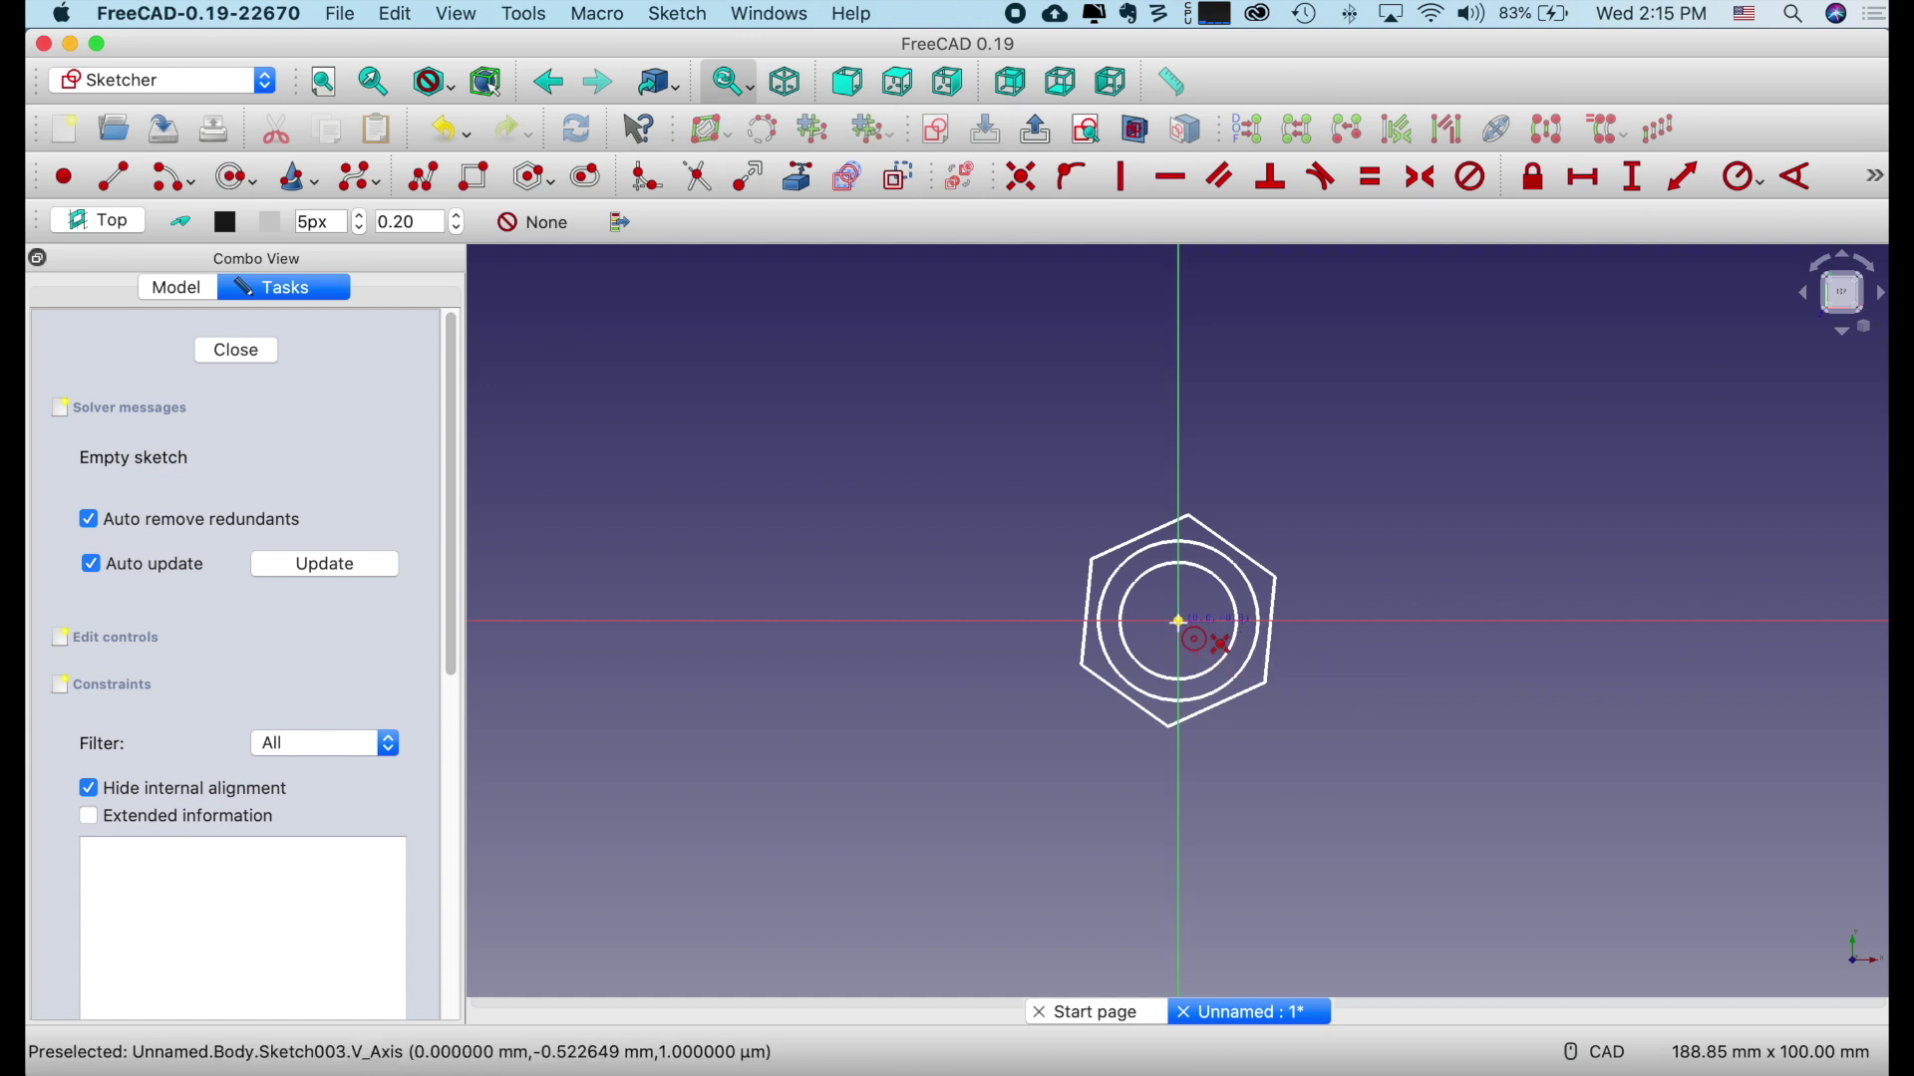
{"action": "left_click", "coordinate": [1180, 622]}
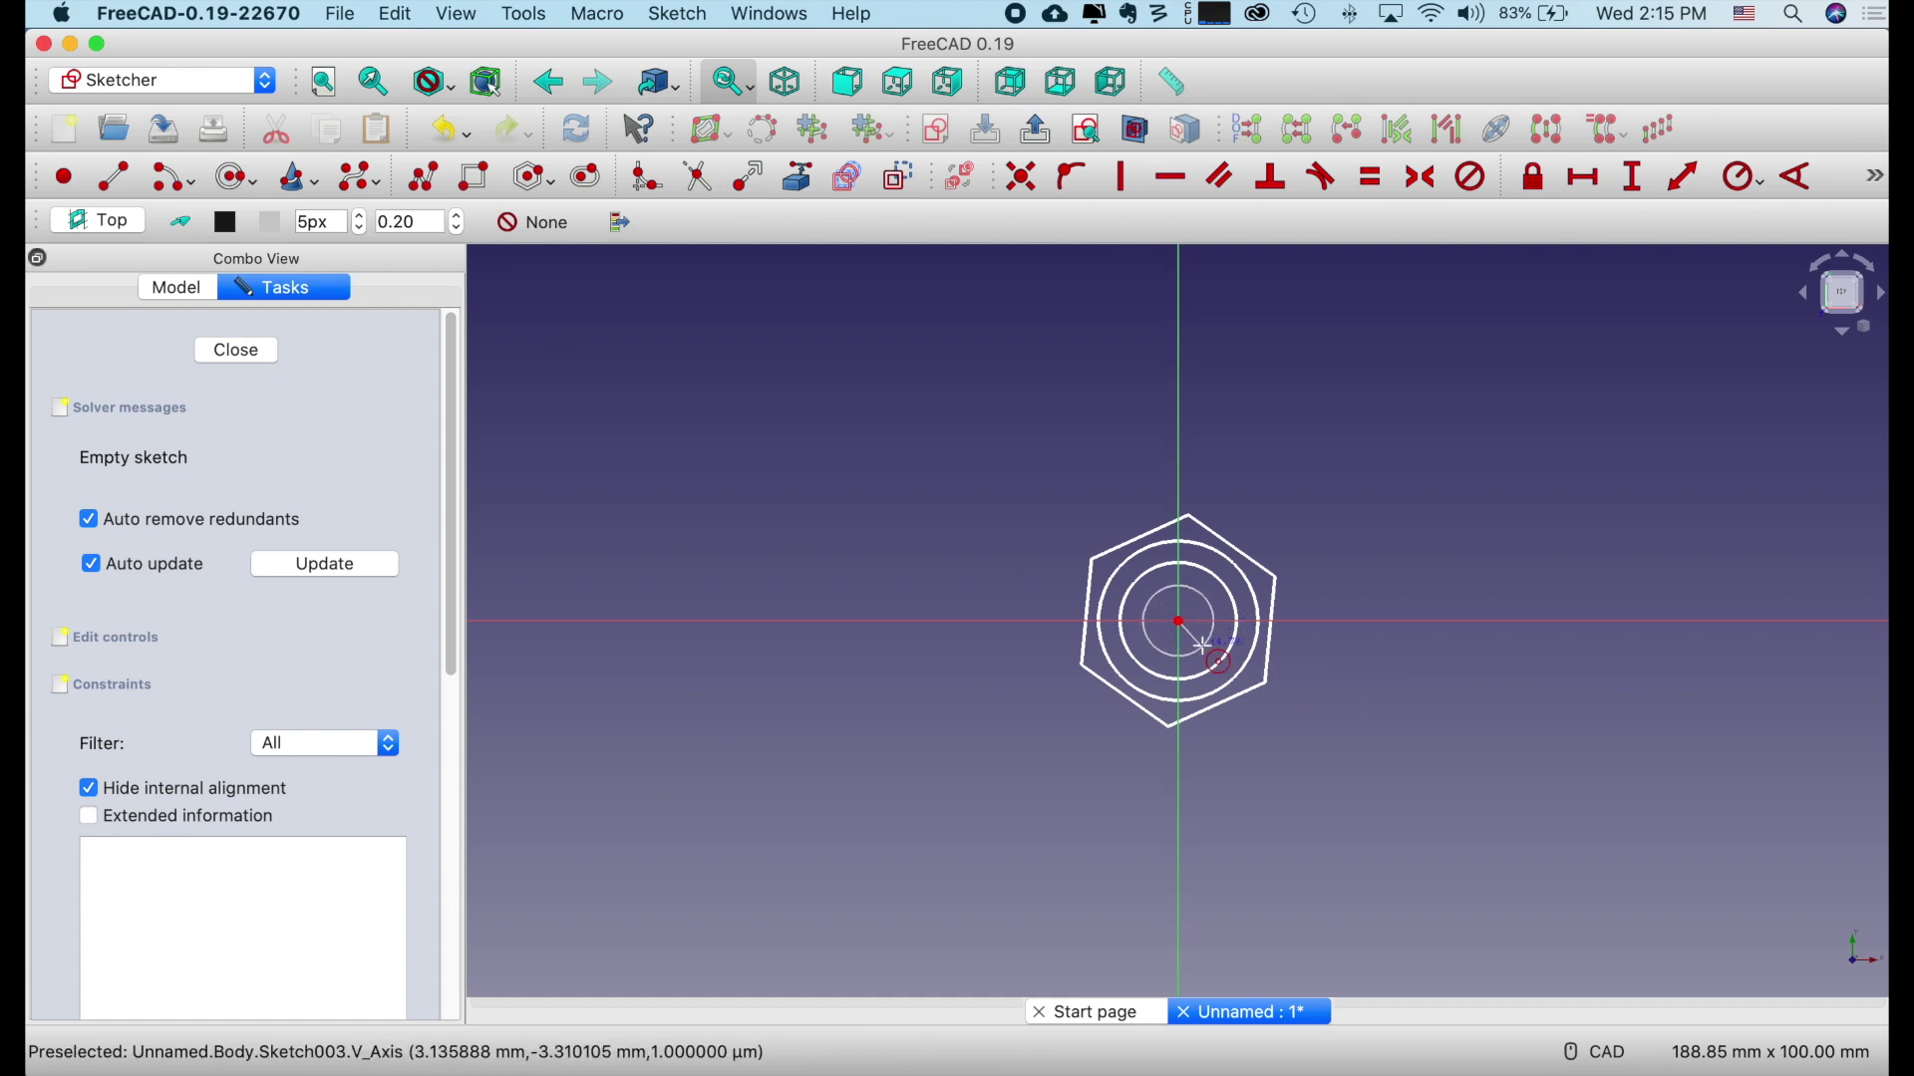
{"action": "left_click", "coordinate": [1211, 650]}
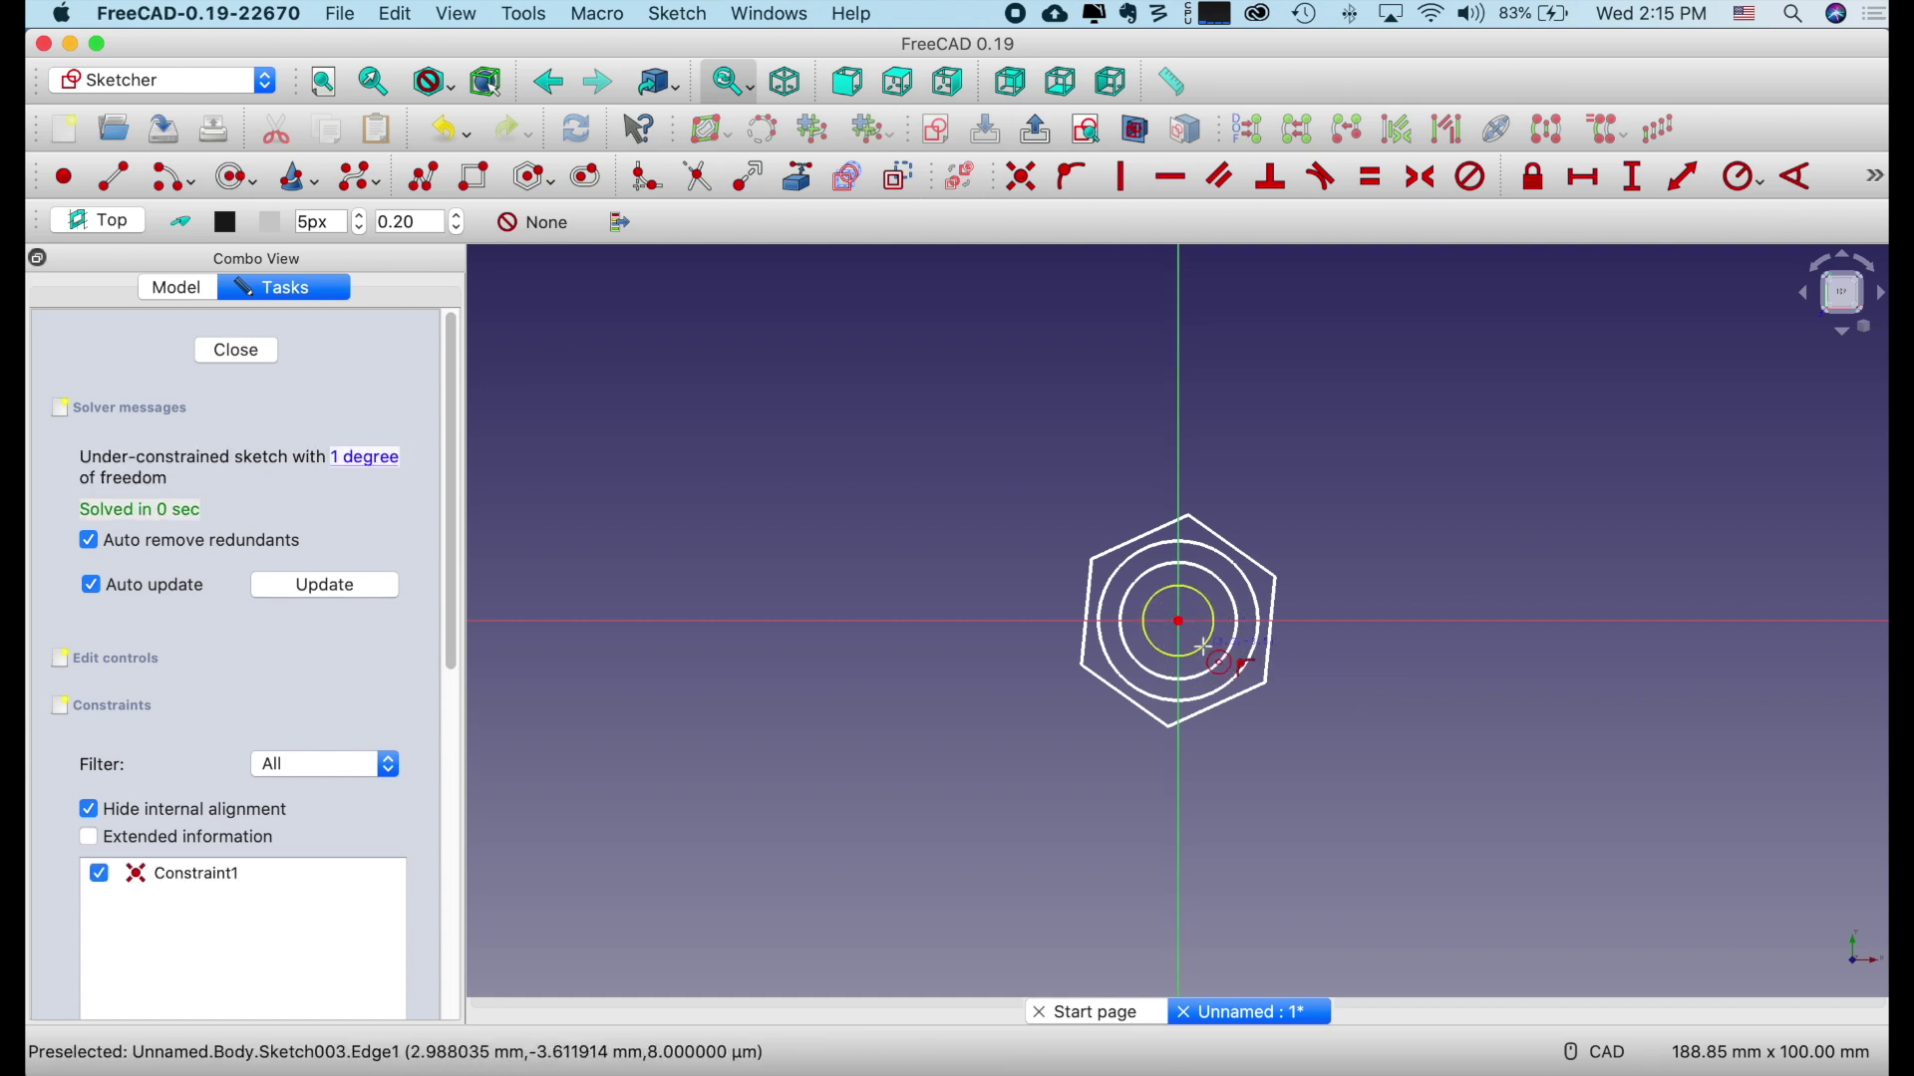
{"action": "left_click", "coordinate": [239, 351]}
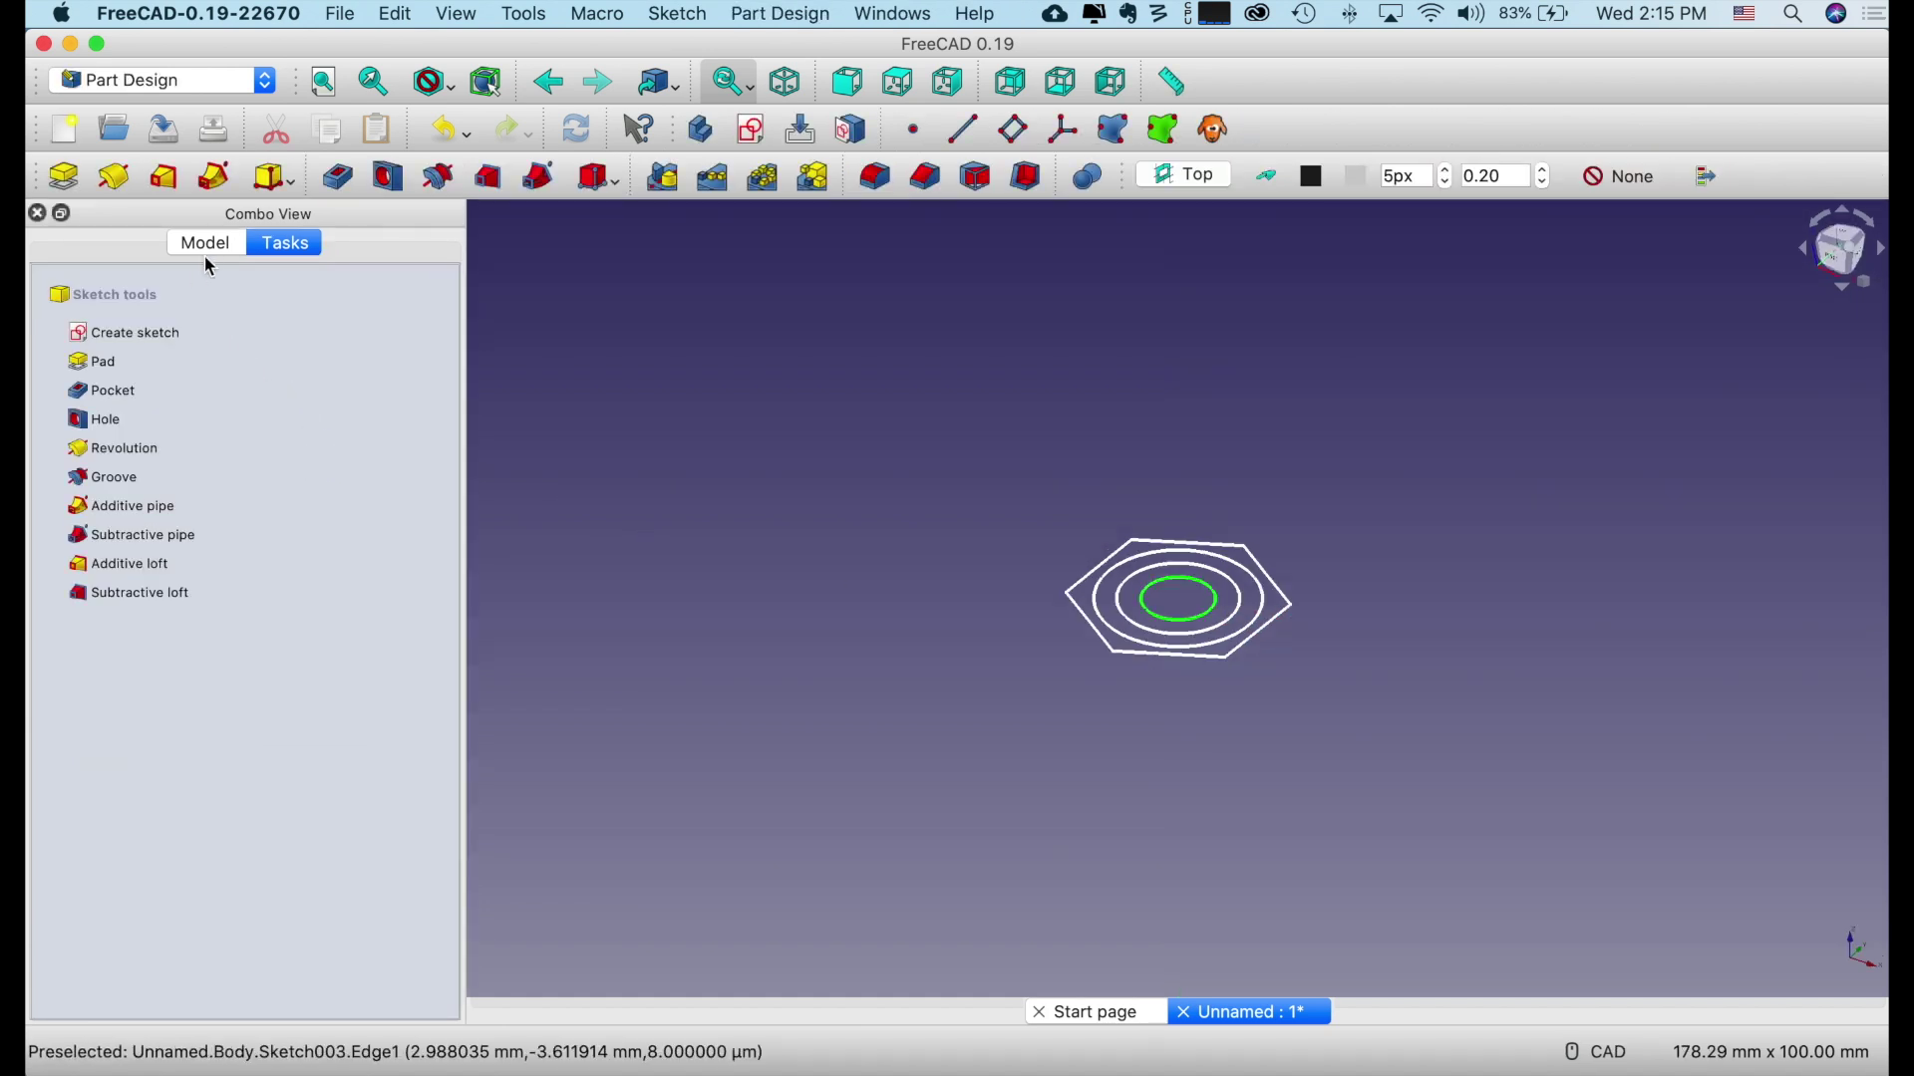
Rename the first circle's sketch as Bottom and the hexagon's sketch as Middle.
{"action": "left_click", "coordinate": [216, 245]}
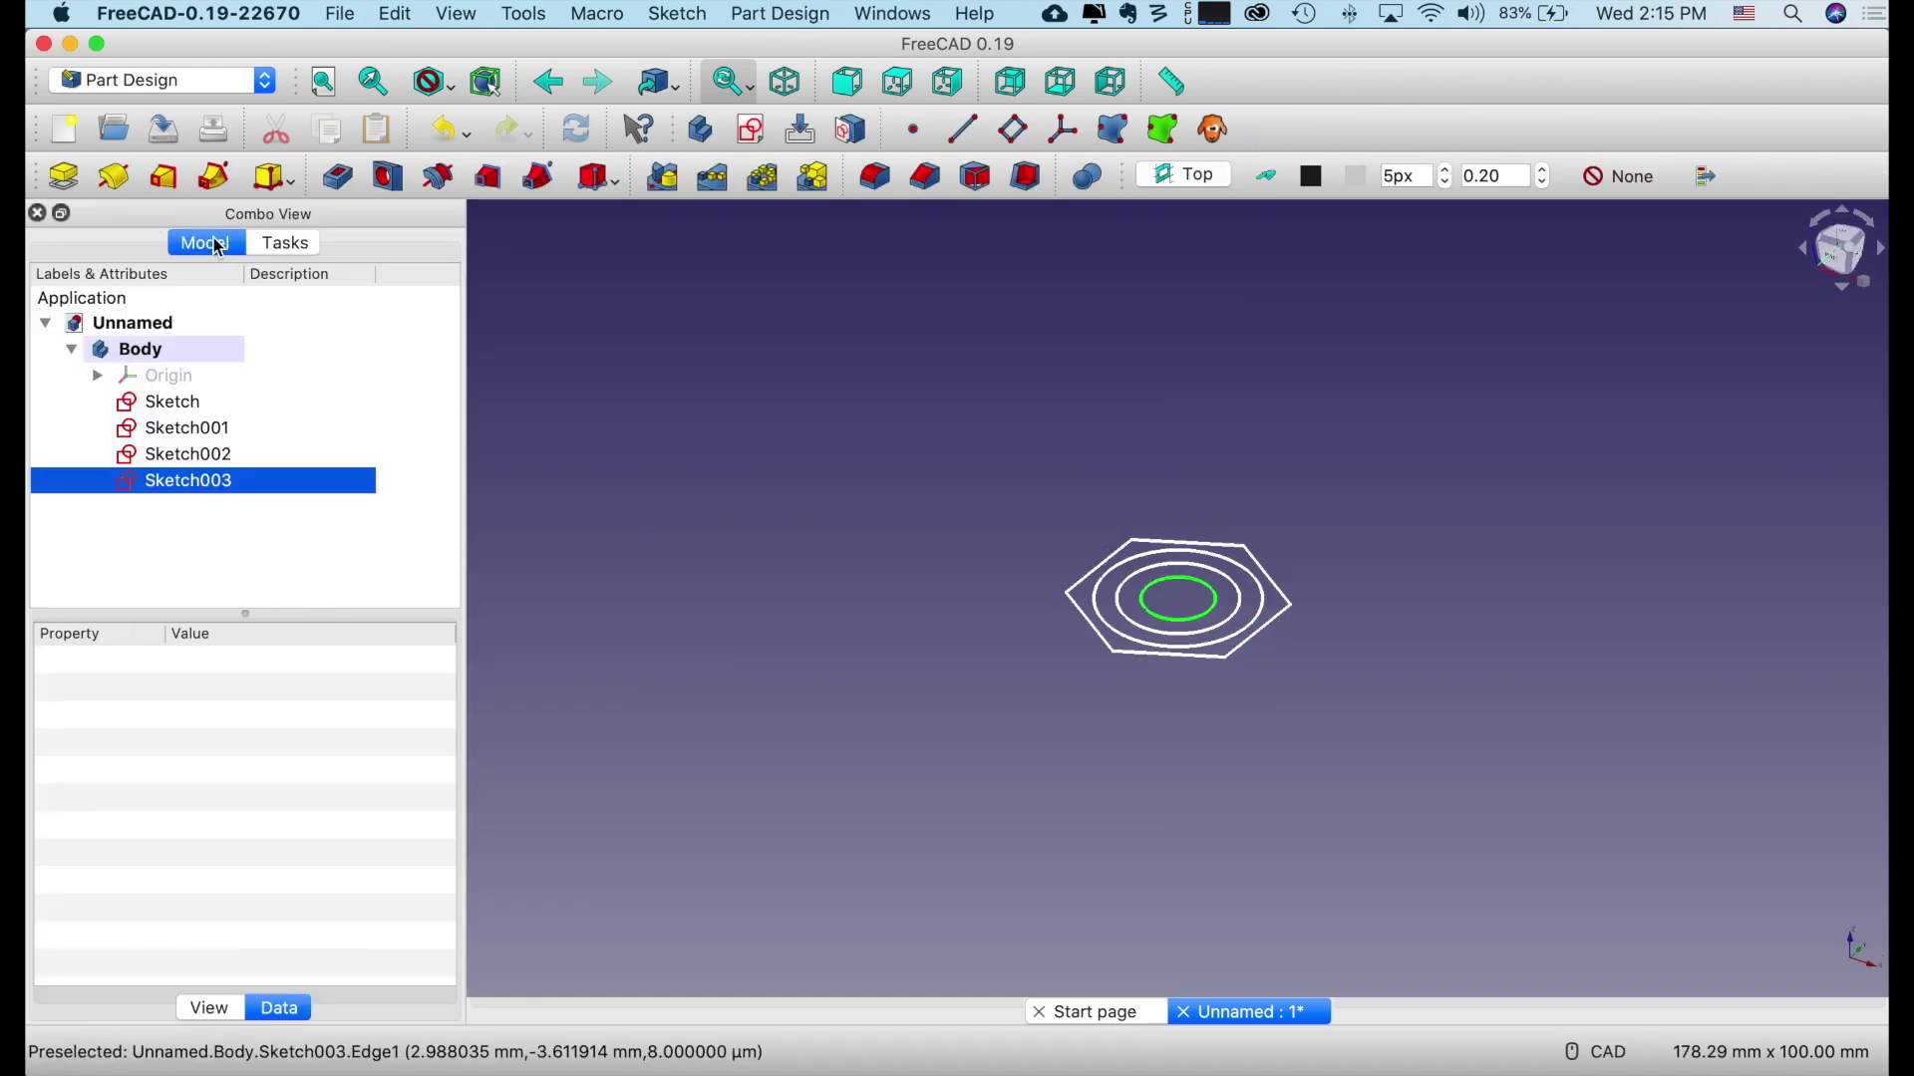
{"action": "left_click", "coordinate": [189, 405]}
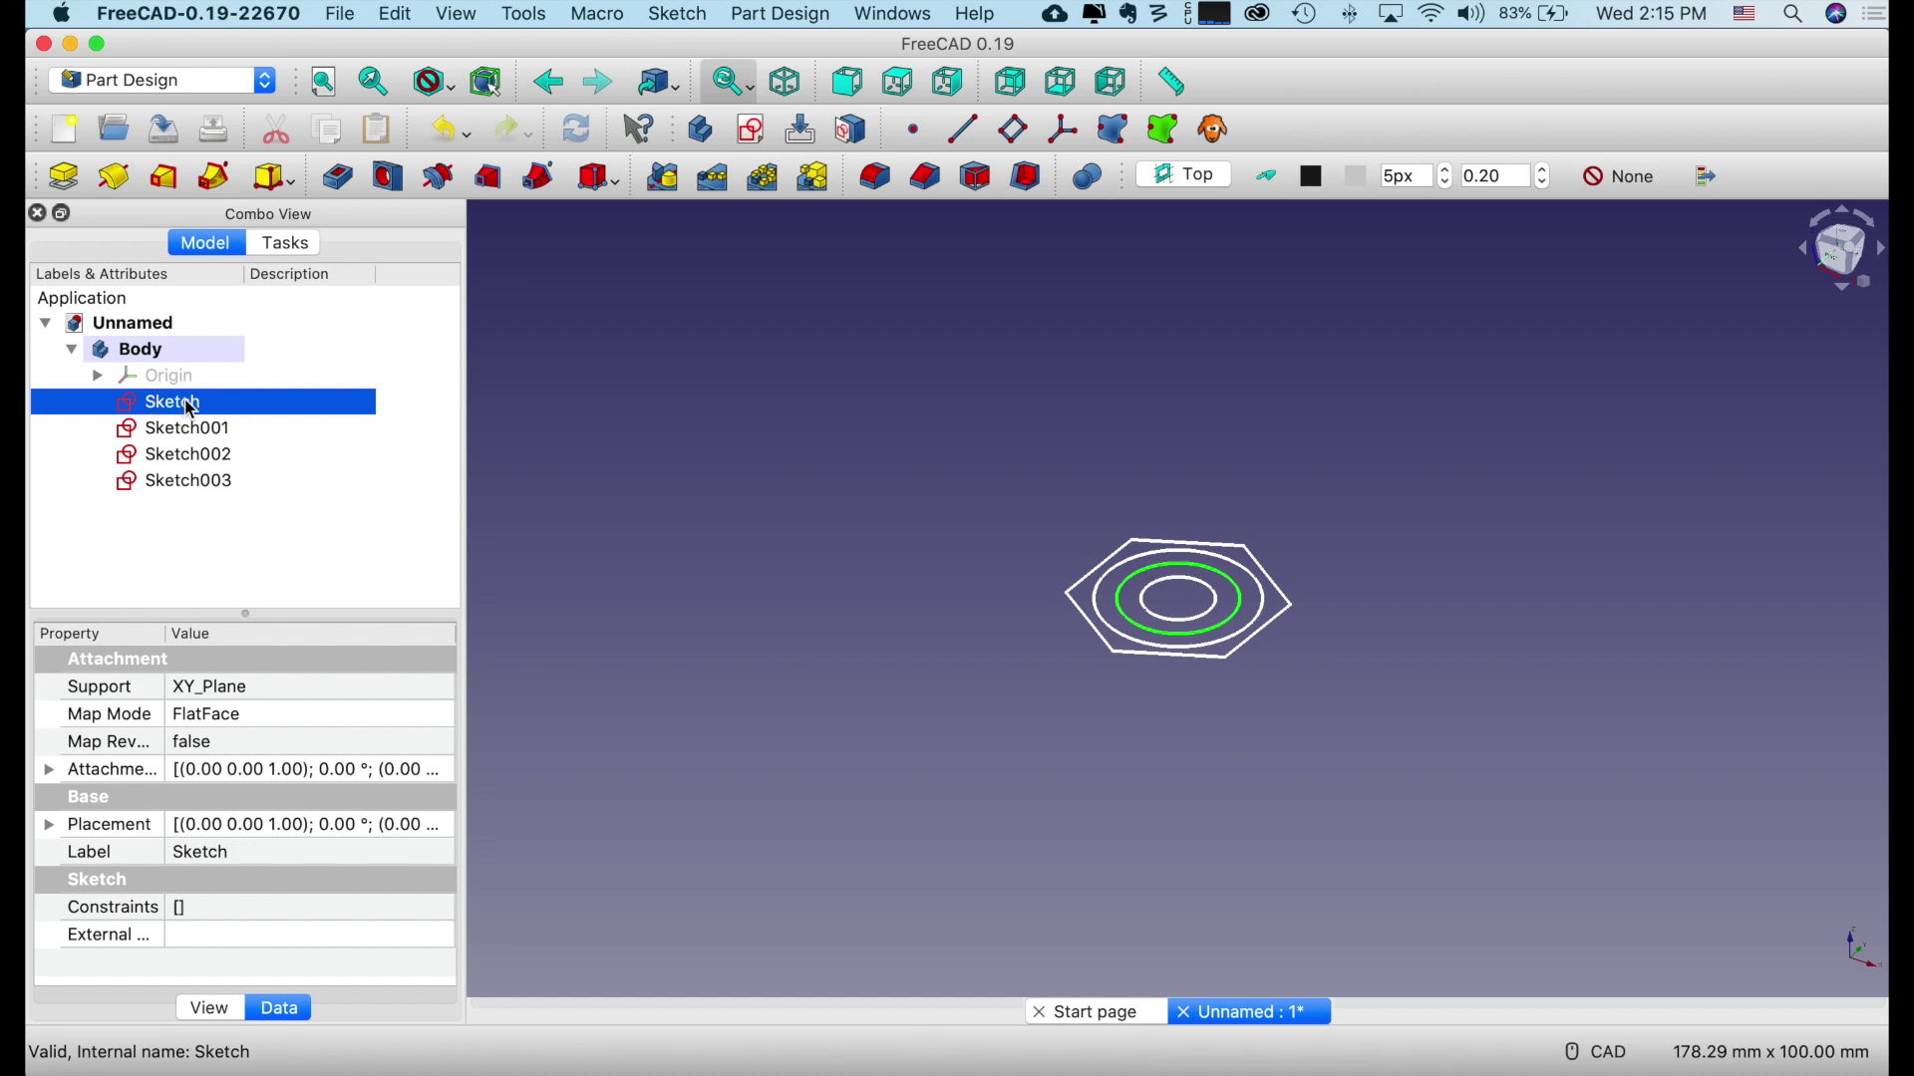
{"action": "left_click", "coordinate": [189, 406]}
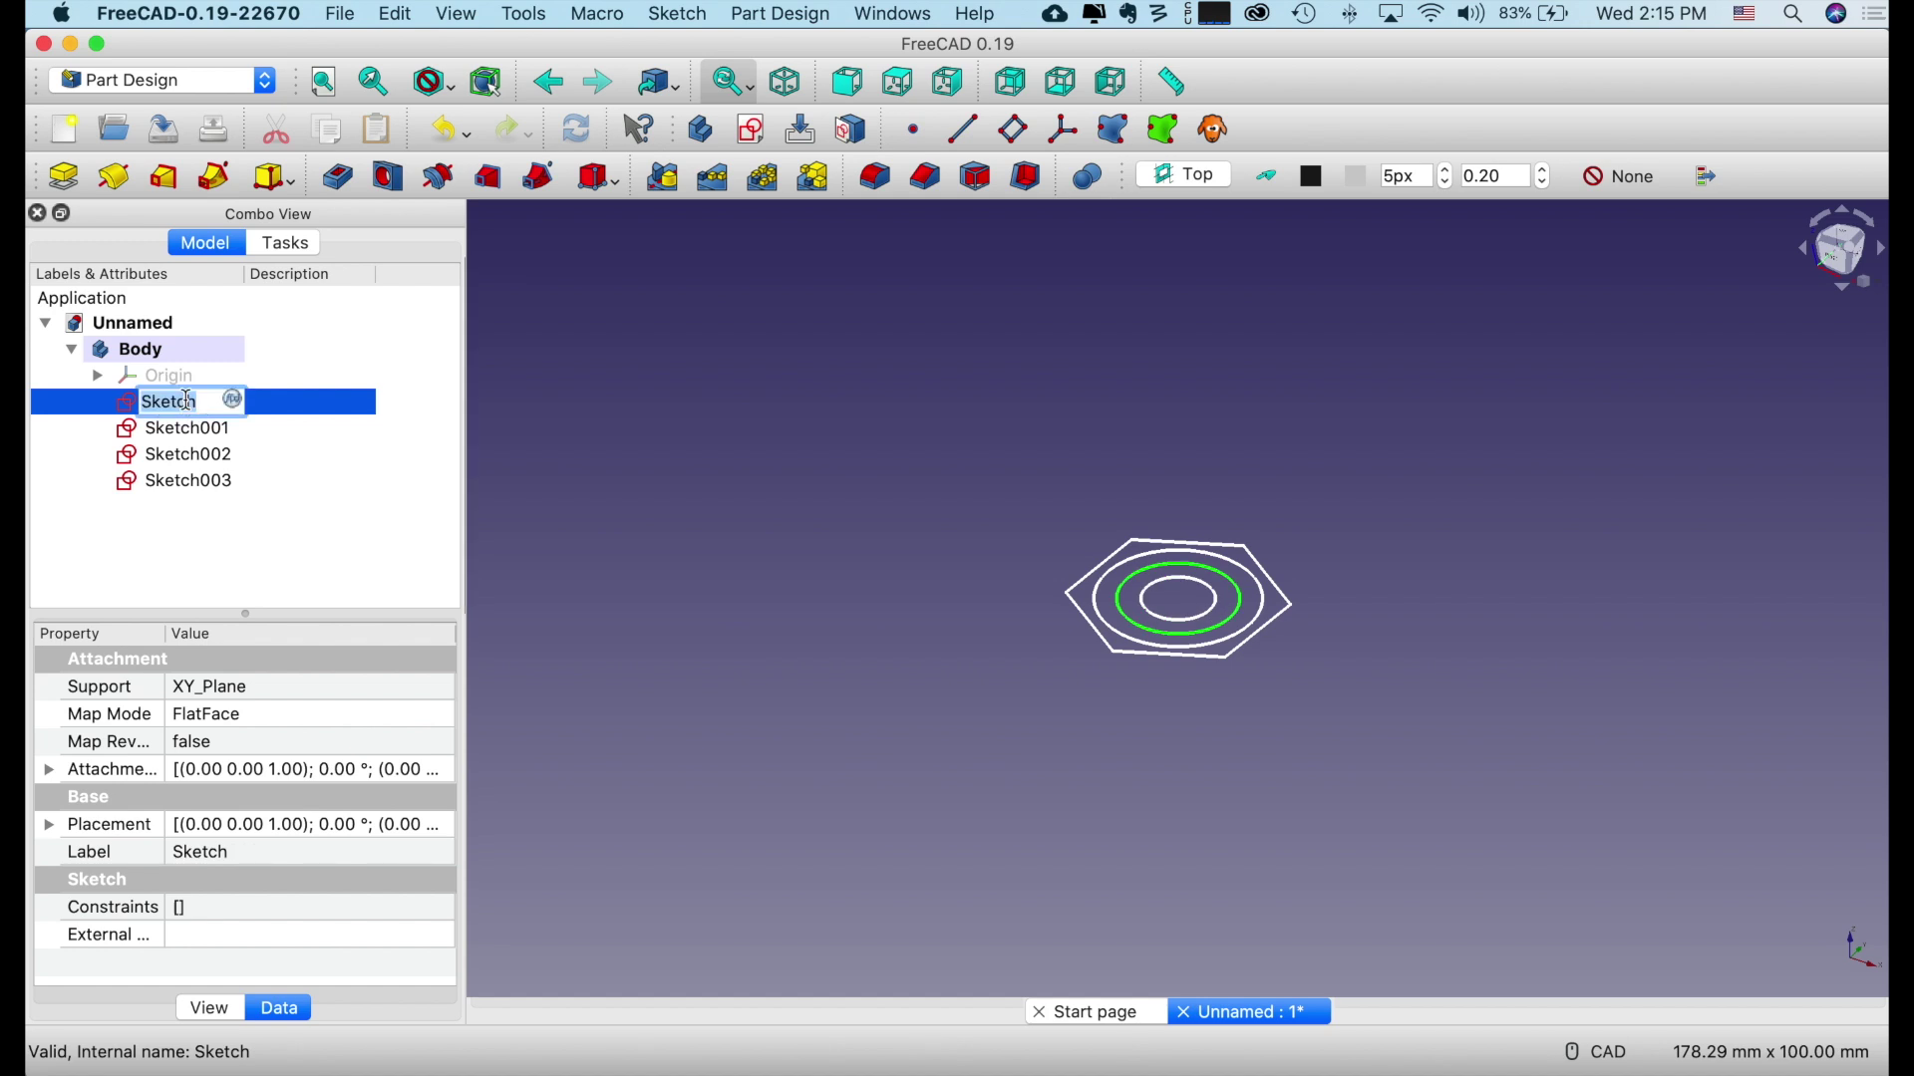
{"action": "type", "text": "B"}
{"action": "left_click", "coordinate": [203, 437]}
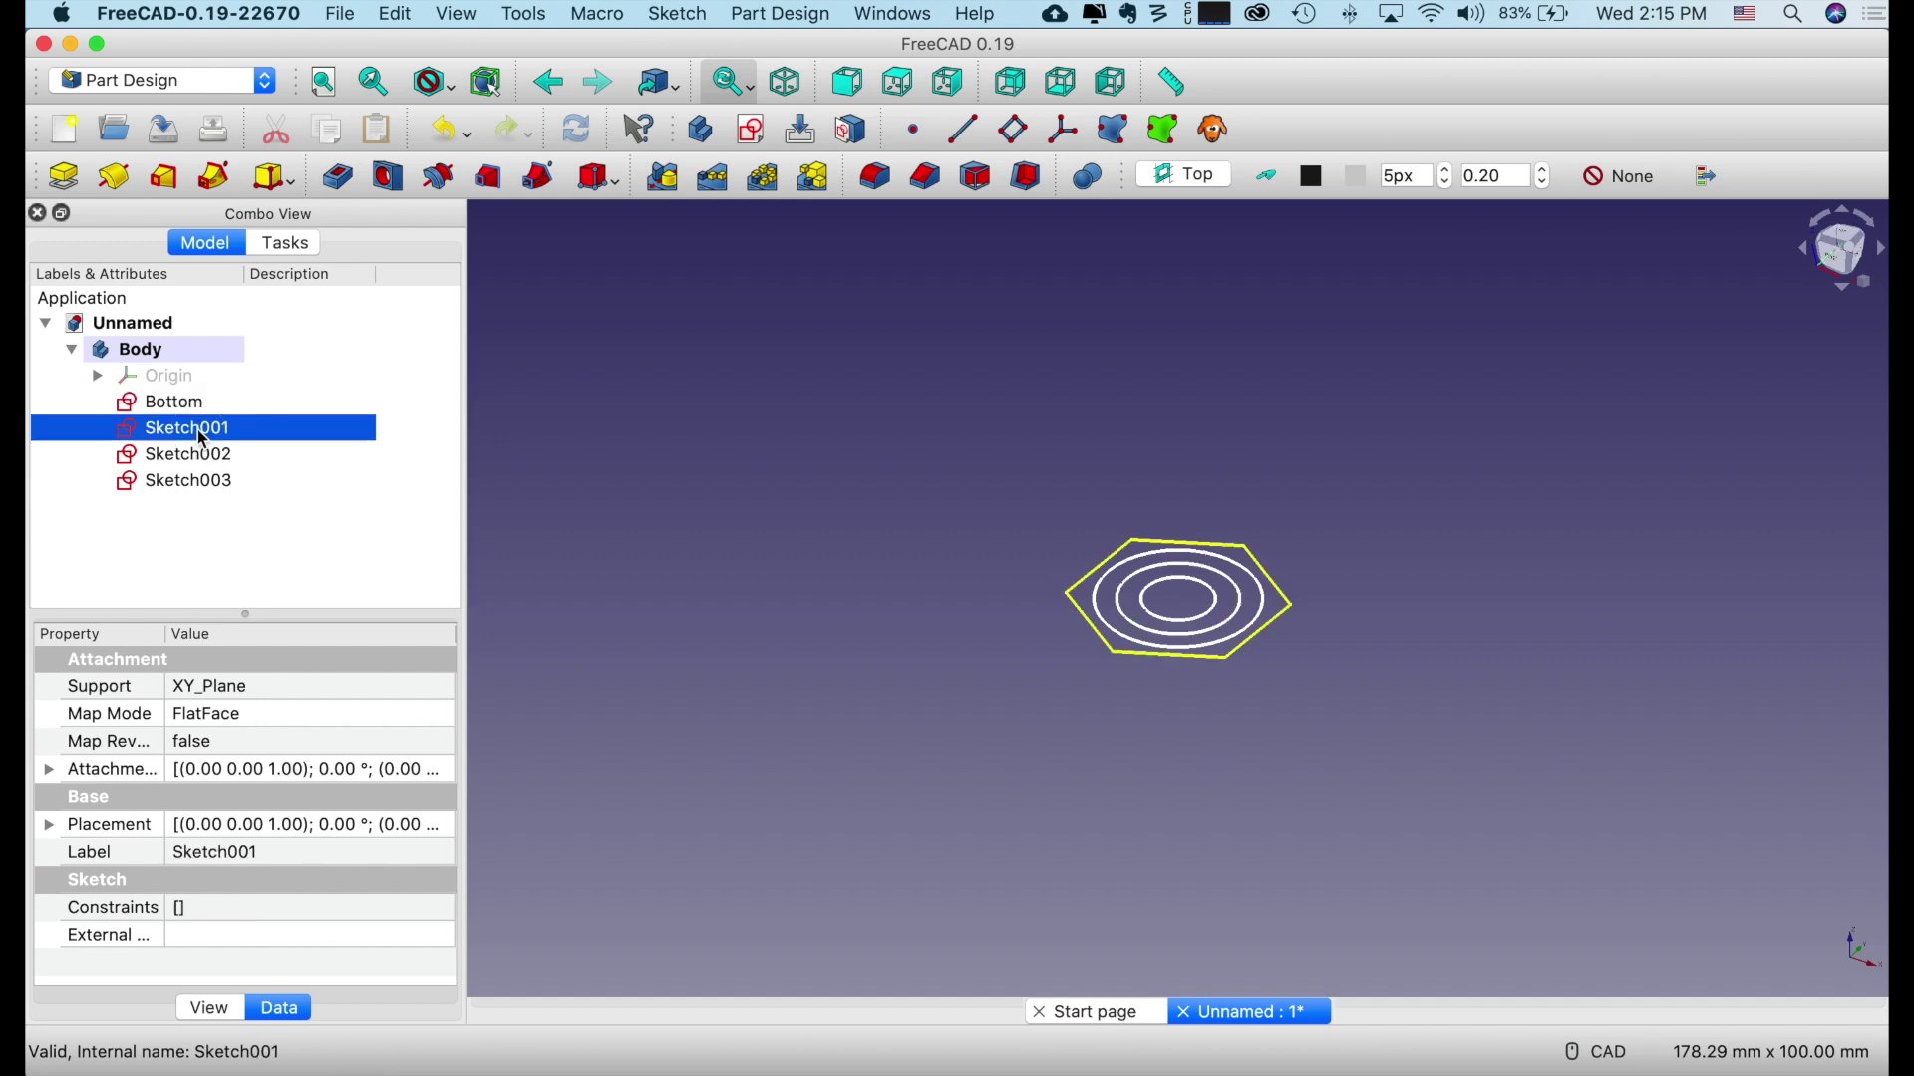
{"action": "left_click", "coordinate": [200, 430]}
{"action": "type", "text": "Middle"}
{"action": "key", "text": "Return"}
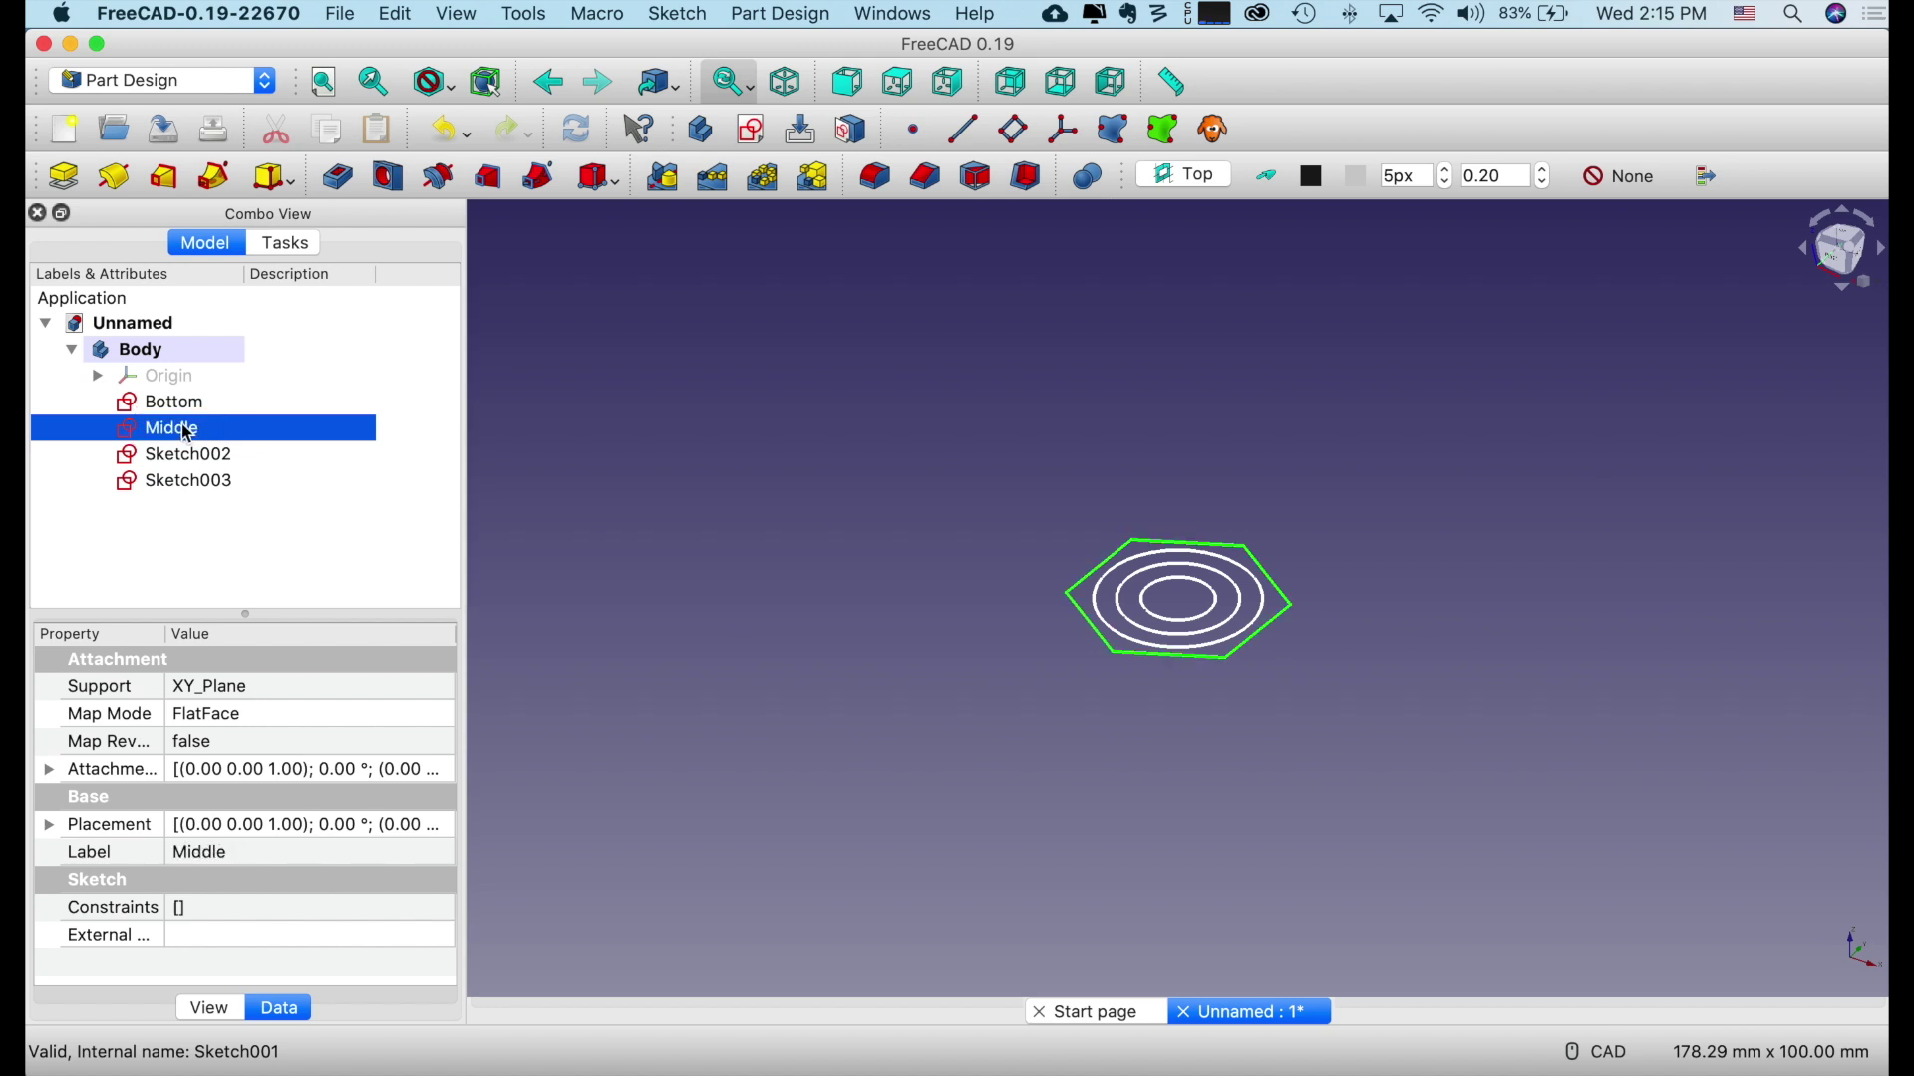
Rename the largest circle's sketch as MIddle Top and the smallest circle's sketch as Top.
{"action": "left_click", "coordinate": [211, 459]}
{"action": "left_click", "coordinate": [206, 454]}
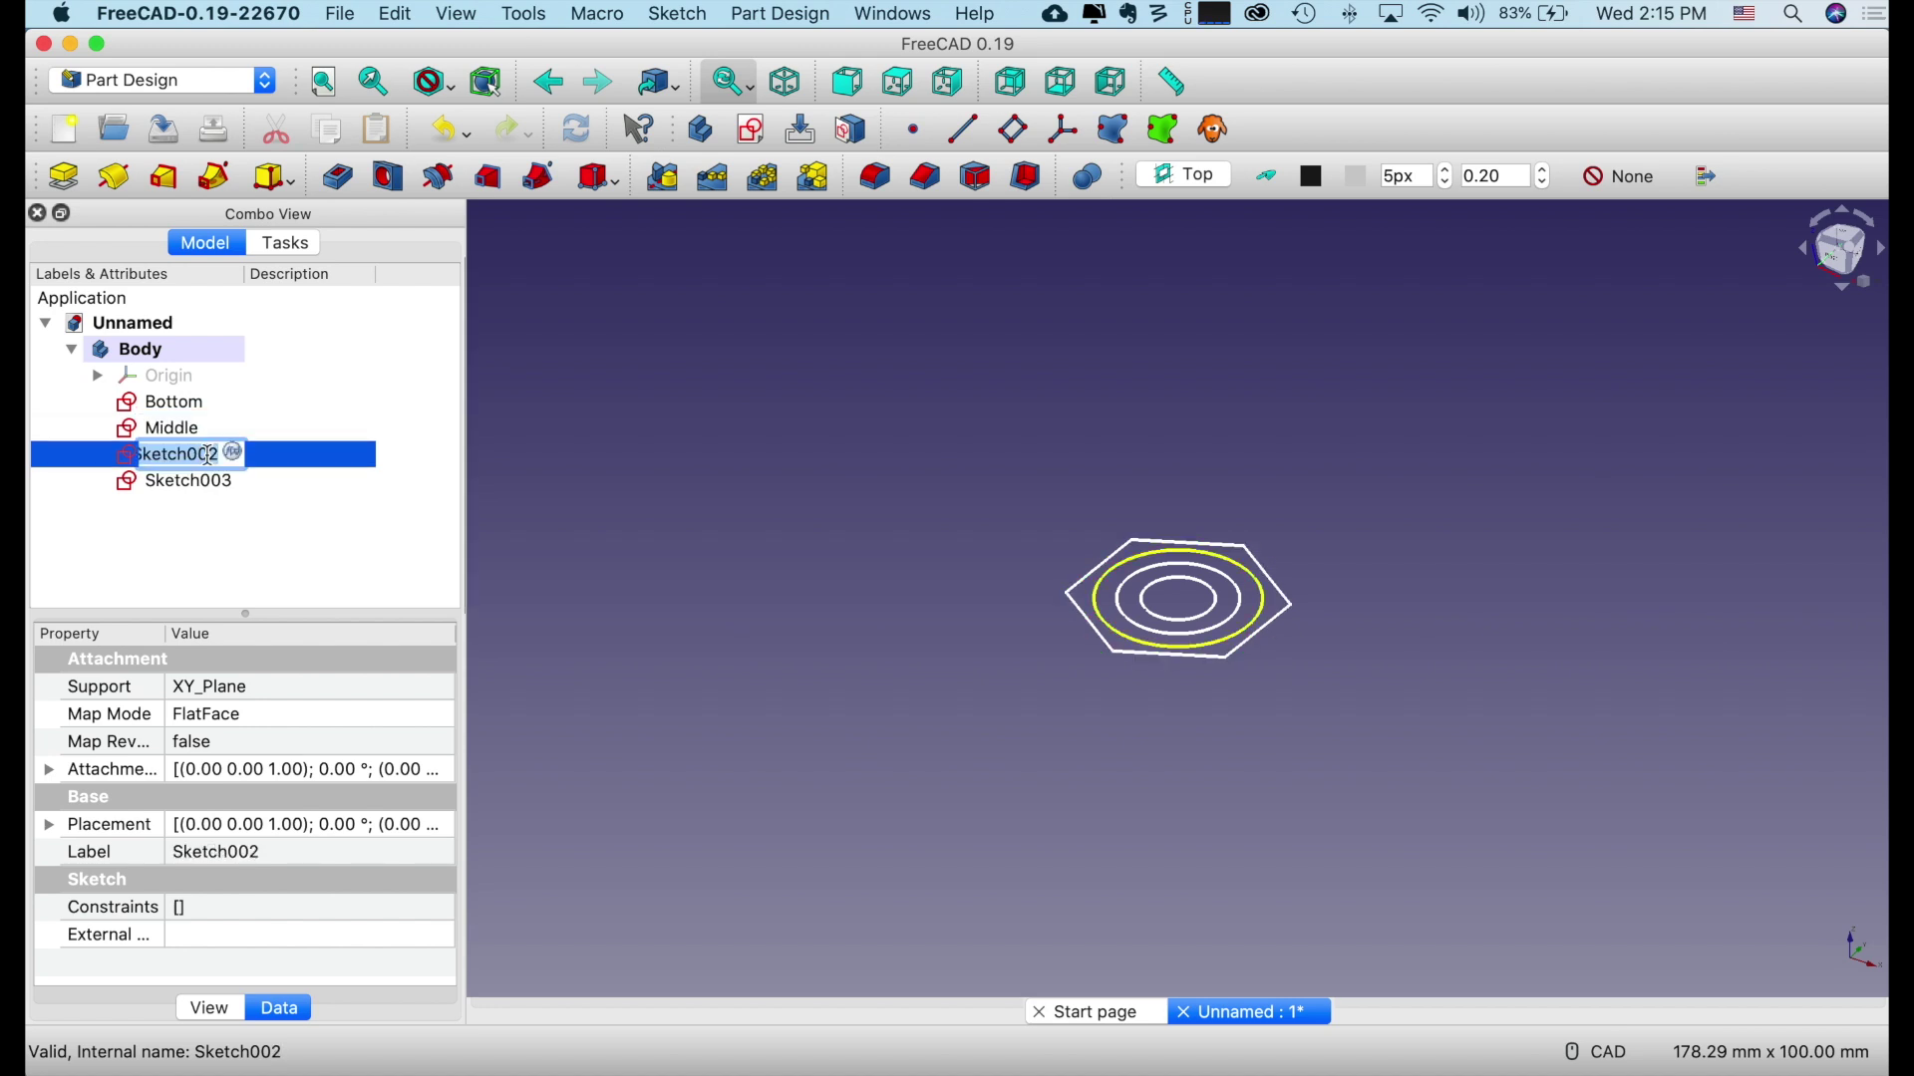
{"action": "type", "text": "MIddle Top"}
{"action": "left_click", "coordinate": [176, 484]}
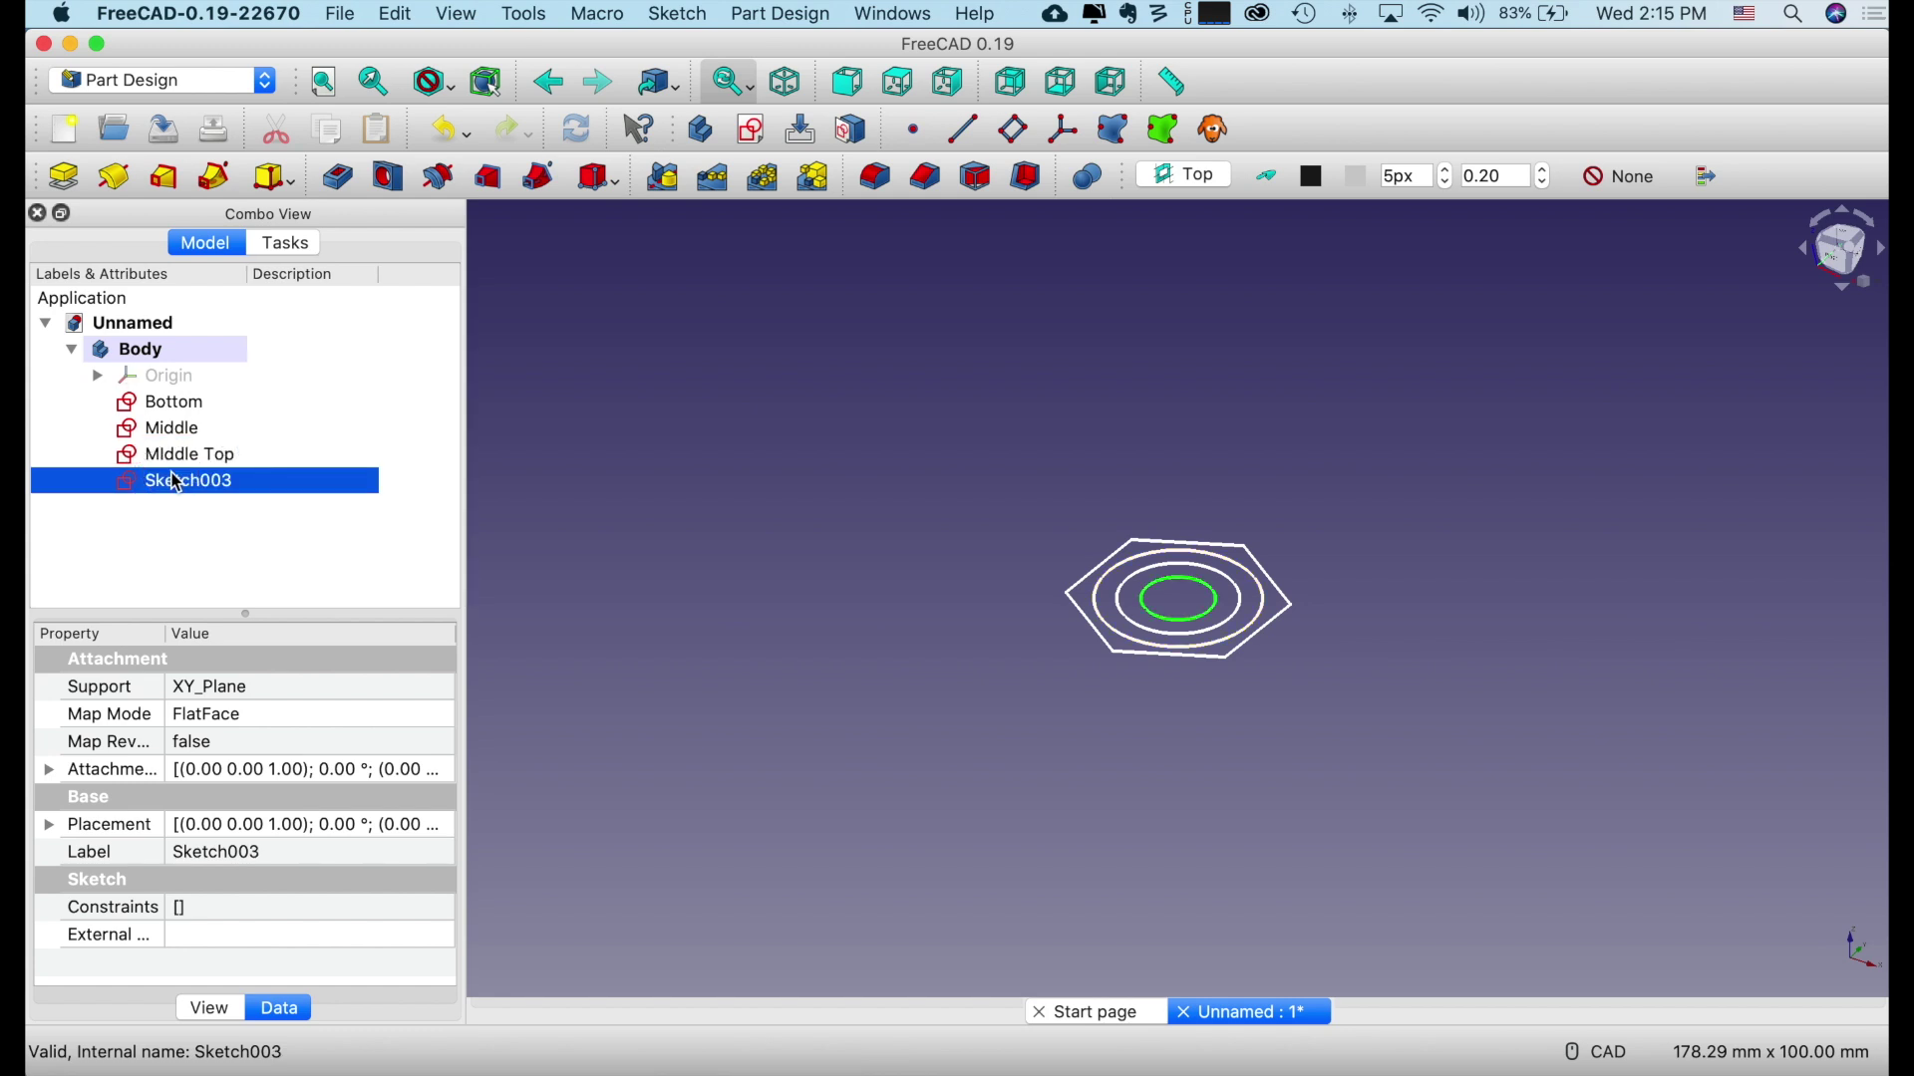
{"action": "left_click", "coordinate": [178, 490]}
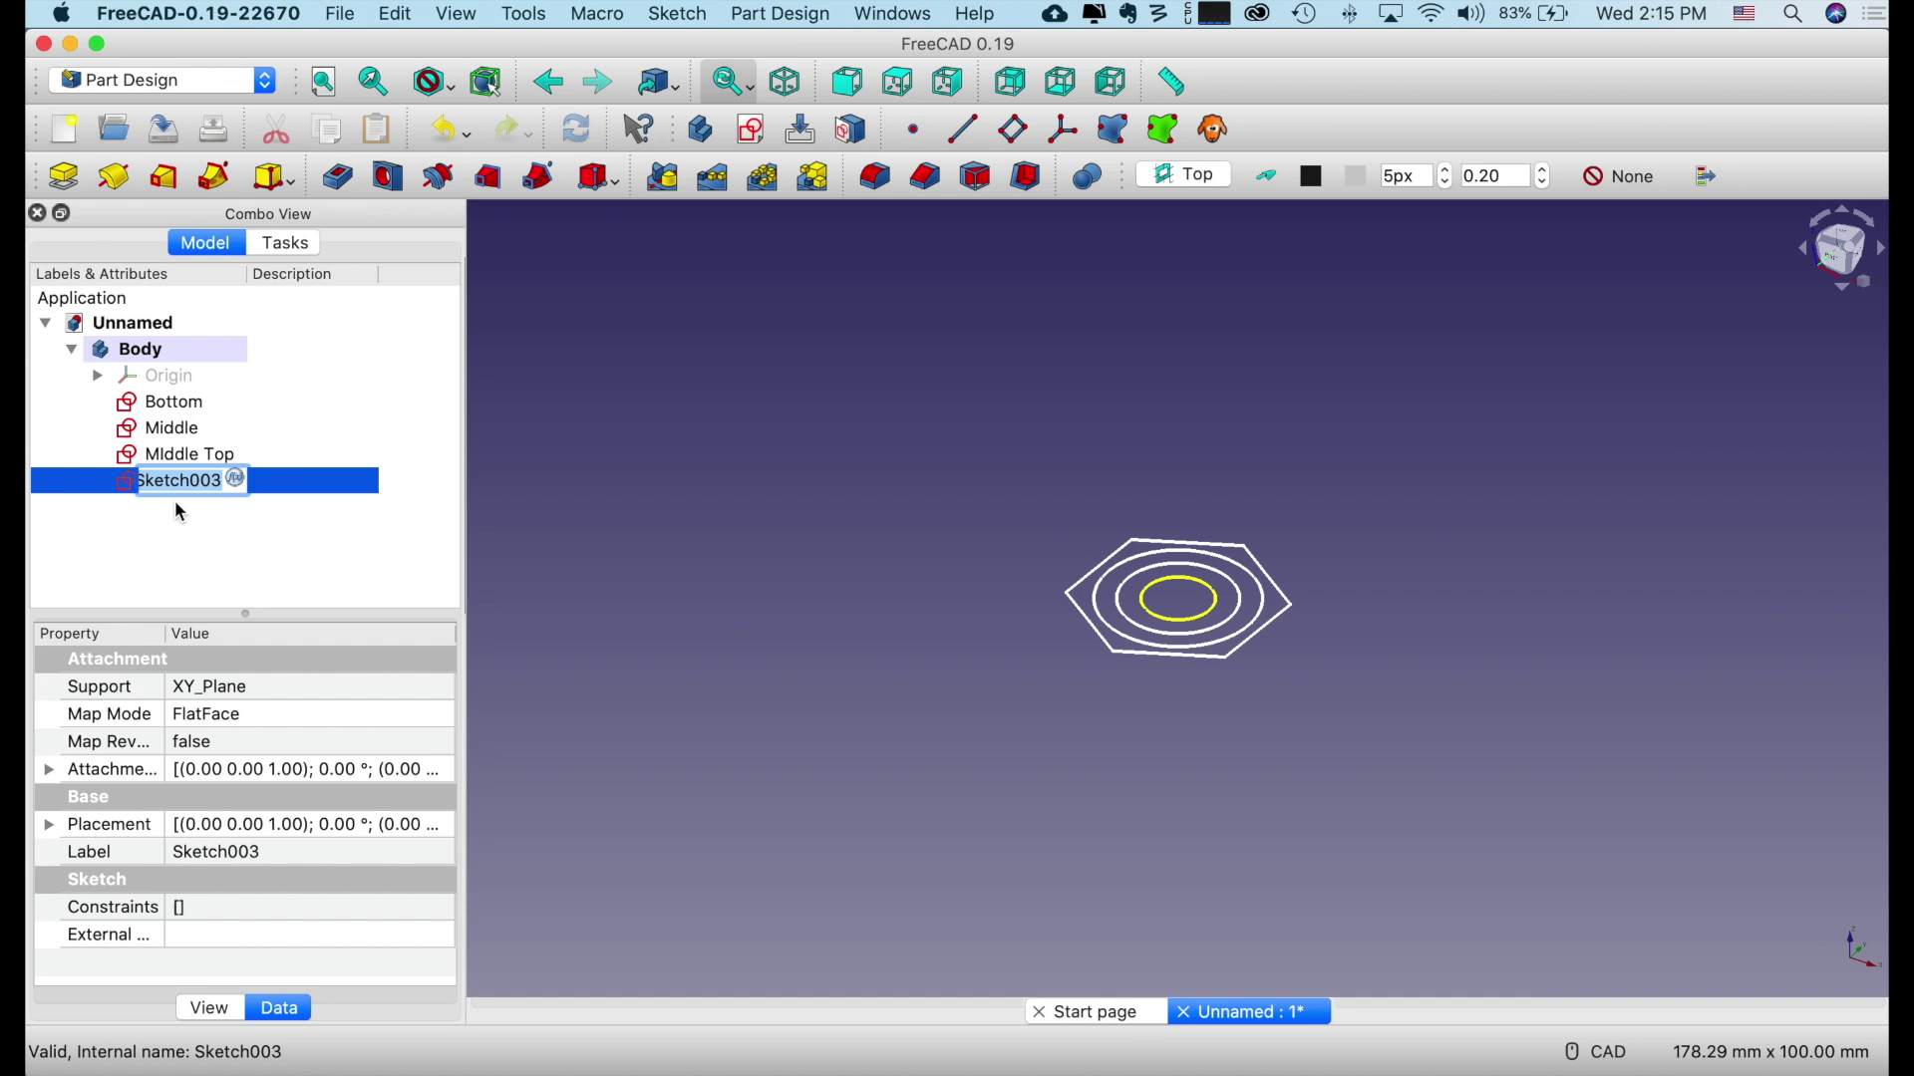
{"action": "type", "text": "Top"}
{"action": "key", "text": "Return"}
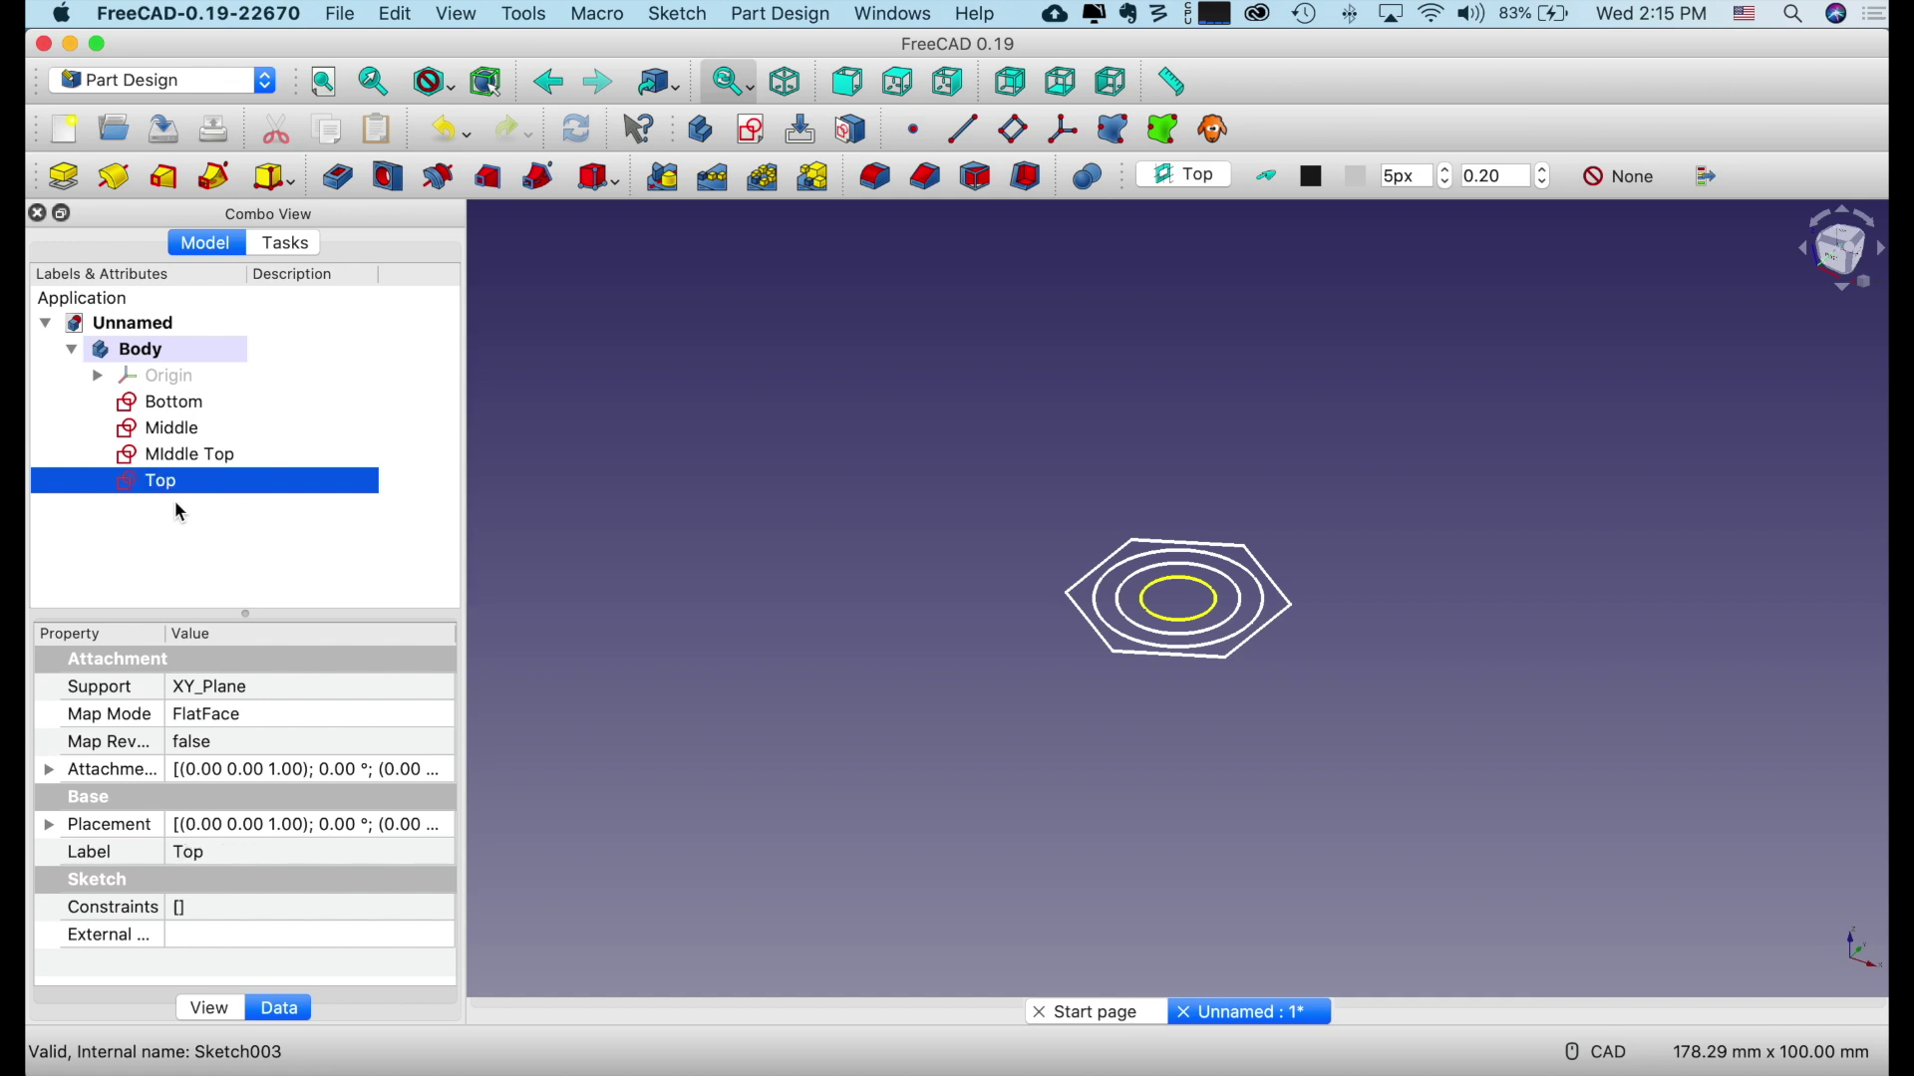
Select the Bottom, Middle, MIddle Top and Top sketches one after another to identify their profiles in the view.
{"action": "left_click", "coordinate": [161, 403]}
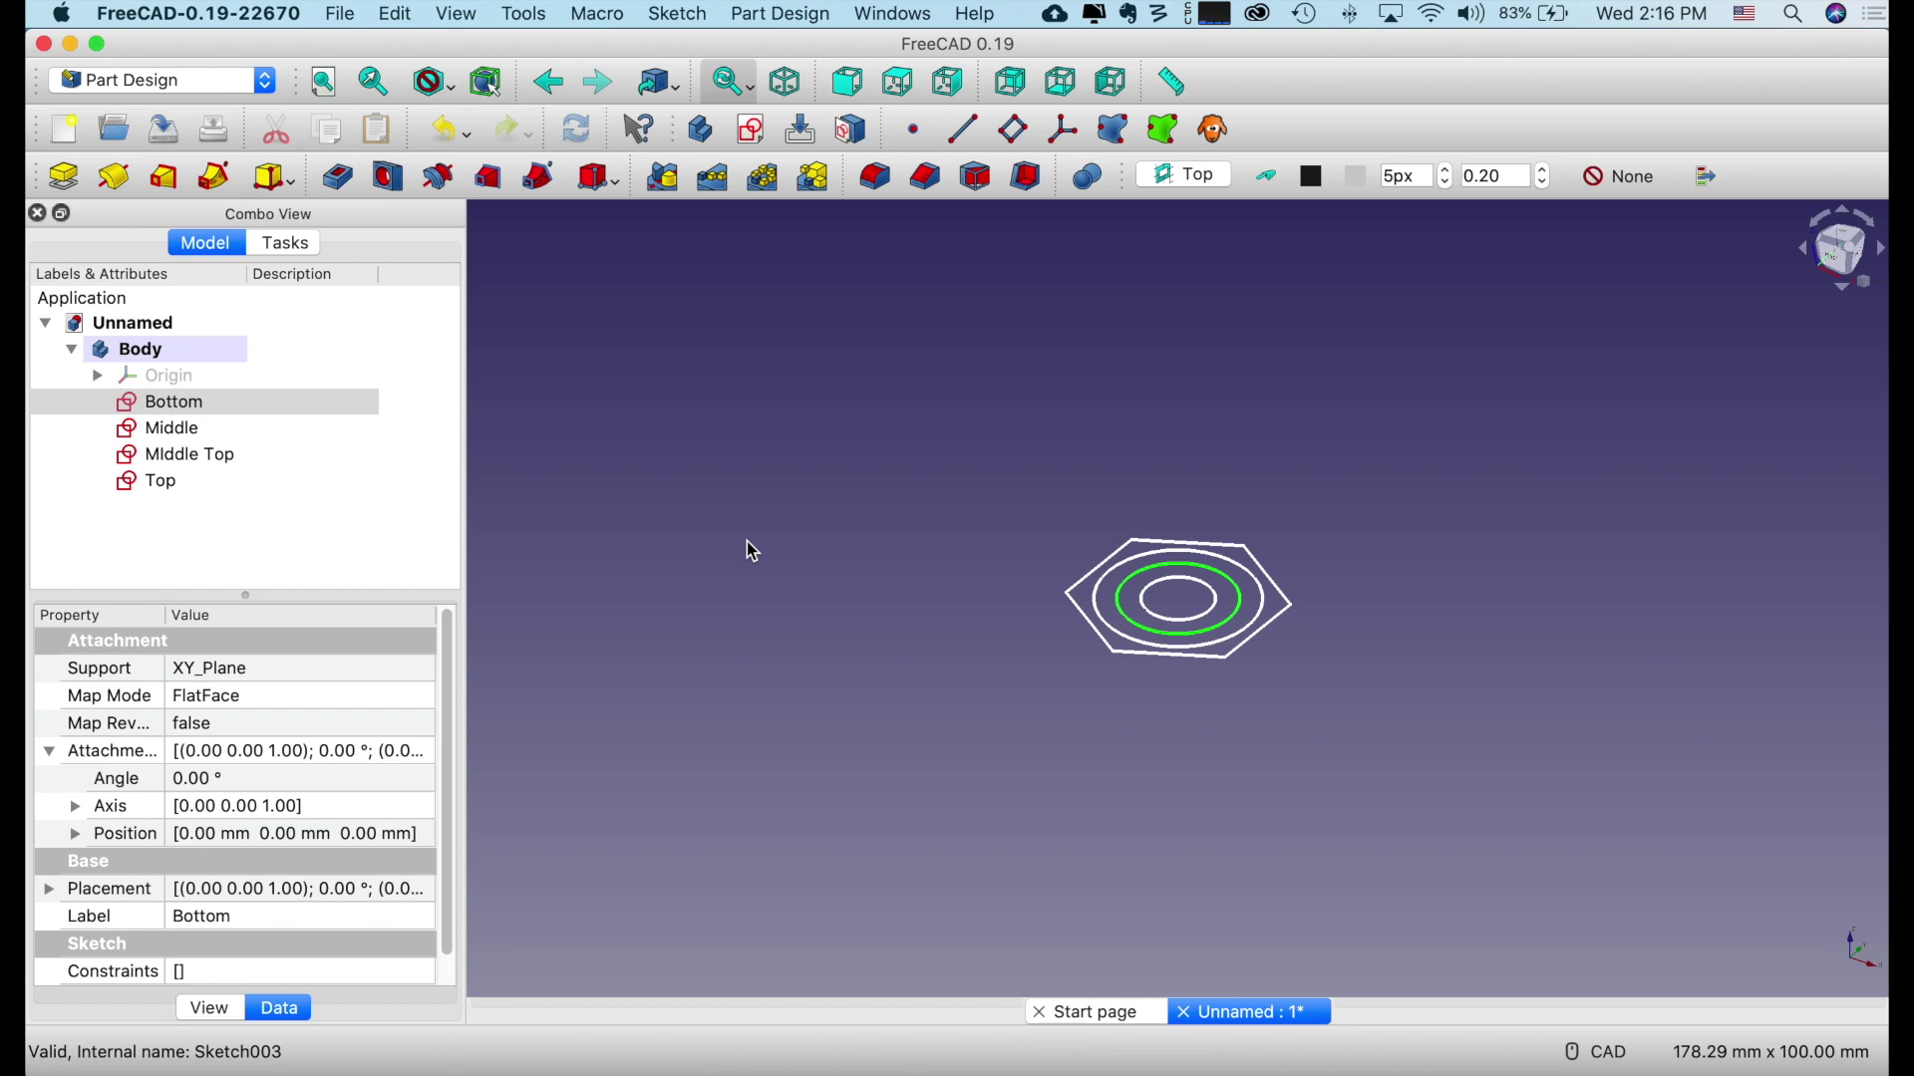
{"action": "left_click", "coordinate": [191, 430]}
{"action": "left_click", "coordinate": [177, 458]}
{"action": "left_click", "coordinate": [168, 484]}
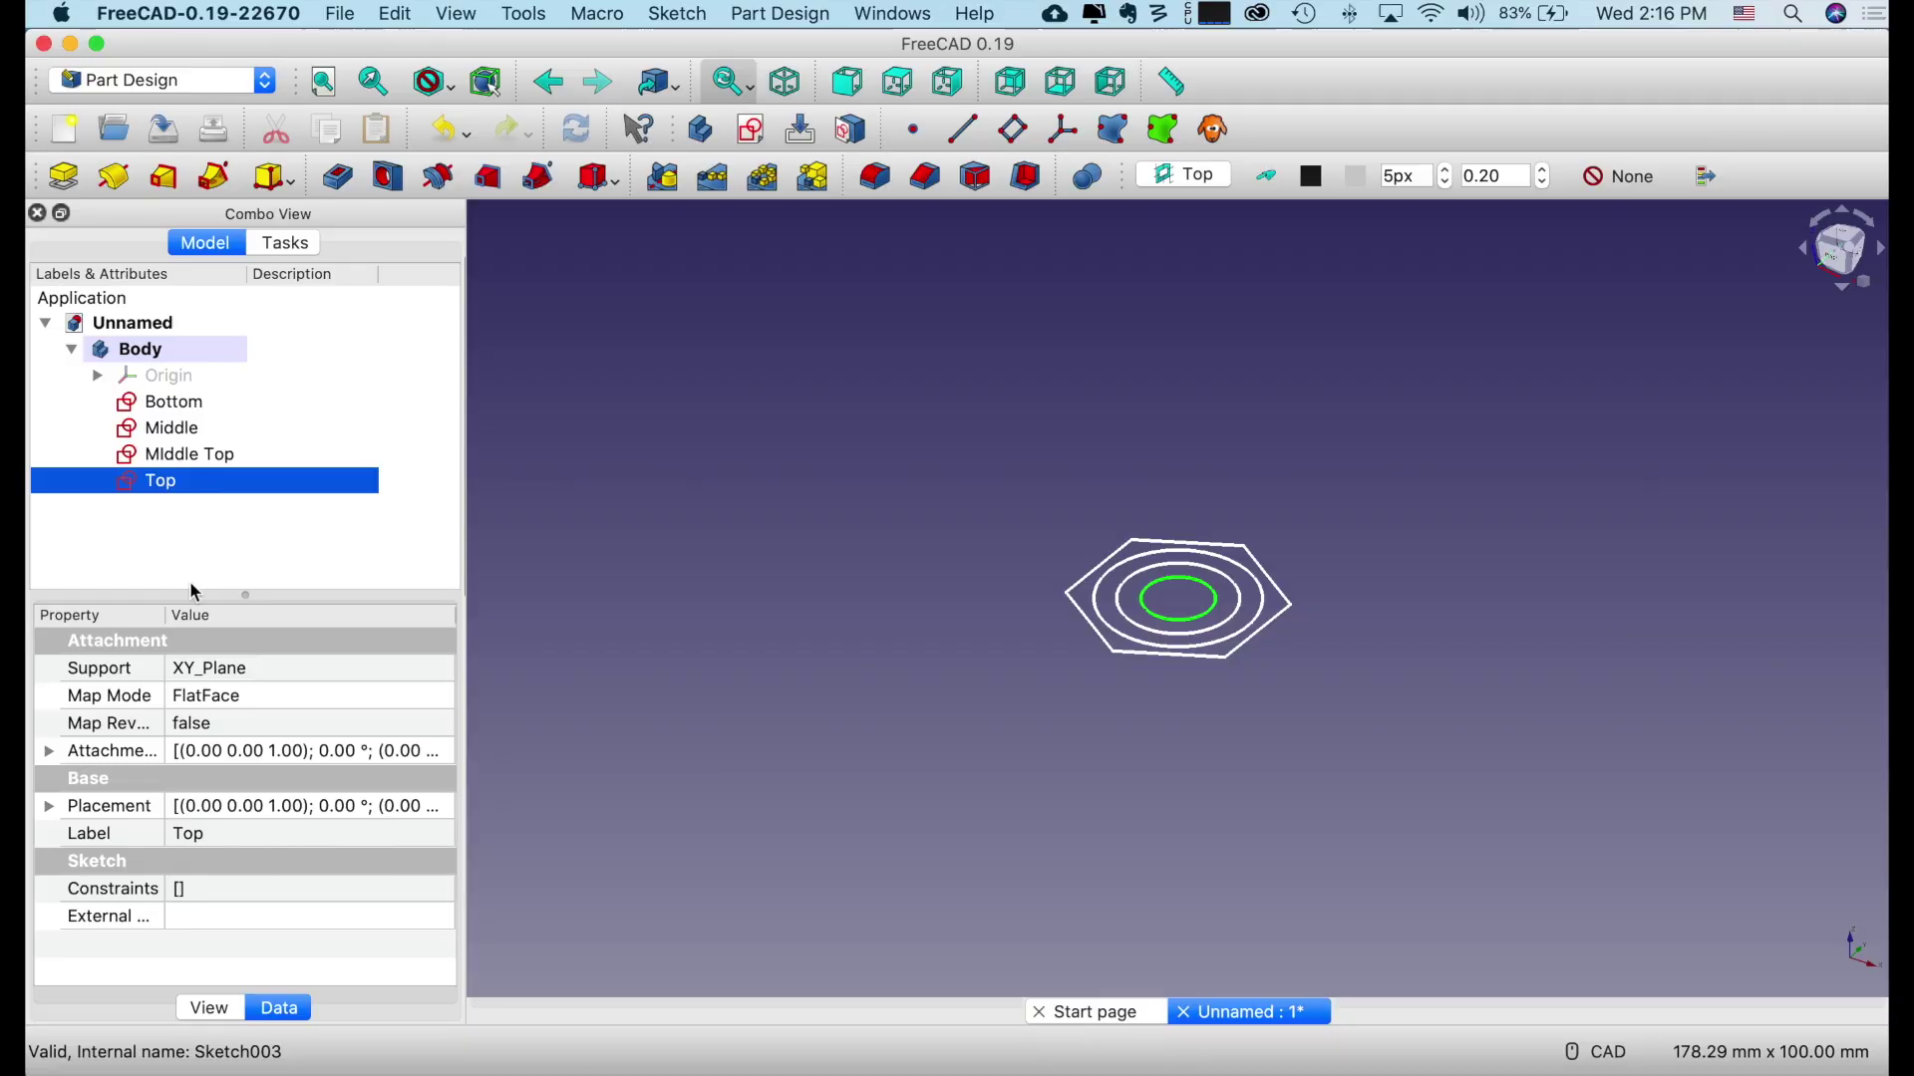
Enlarge the property area and expand the Bottom sketch's attachment offset down to its x, y and z position values.
{"action": "left_click", "coordinate": [178, 402]}
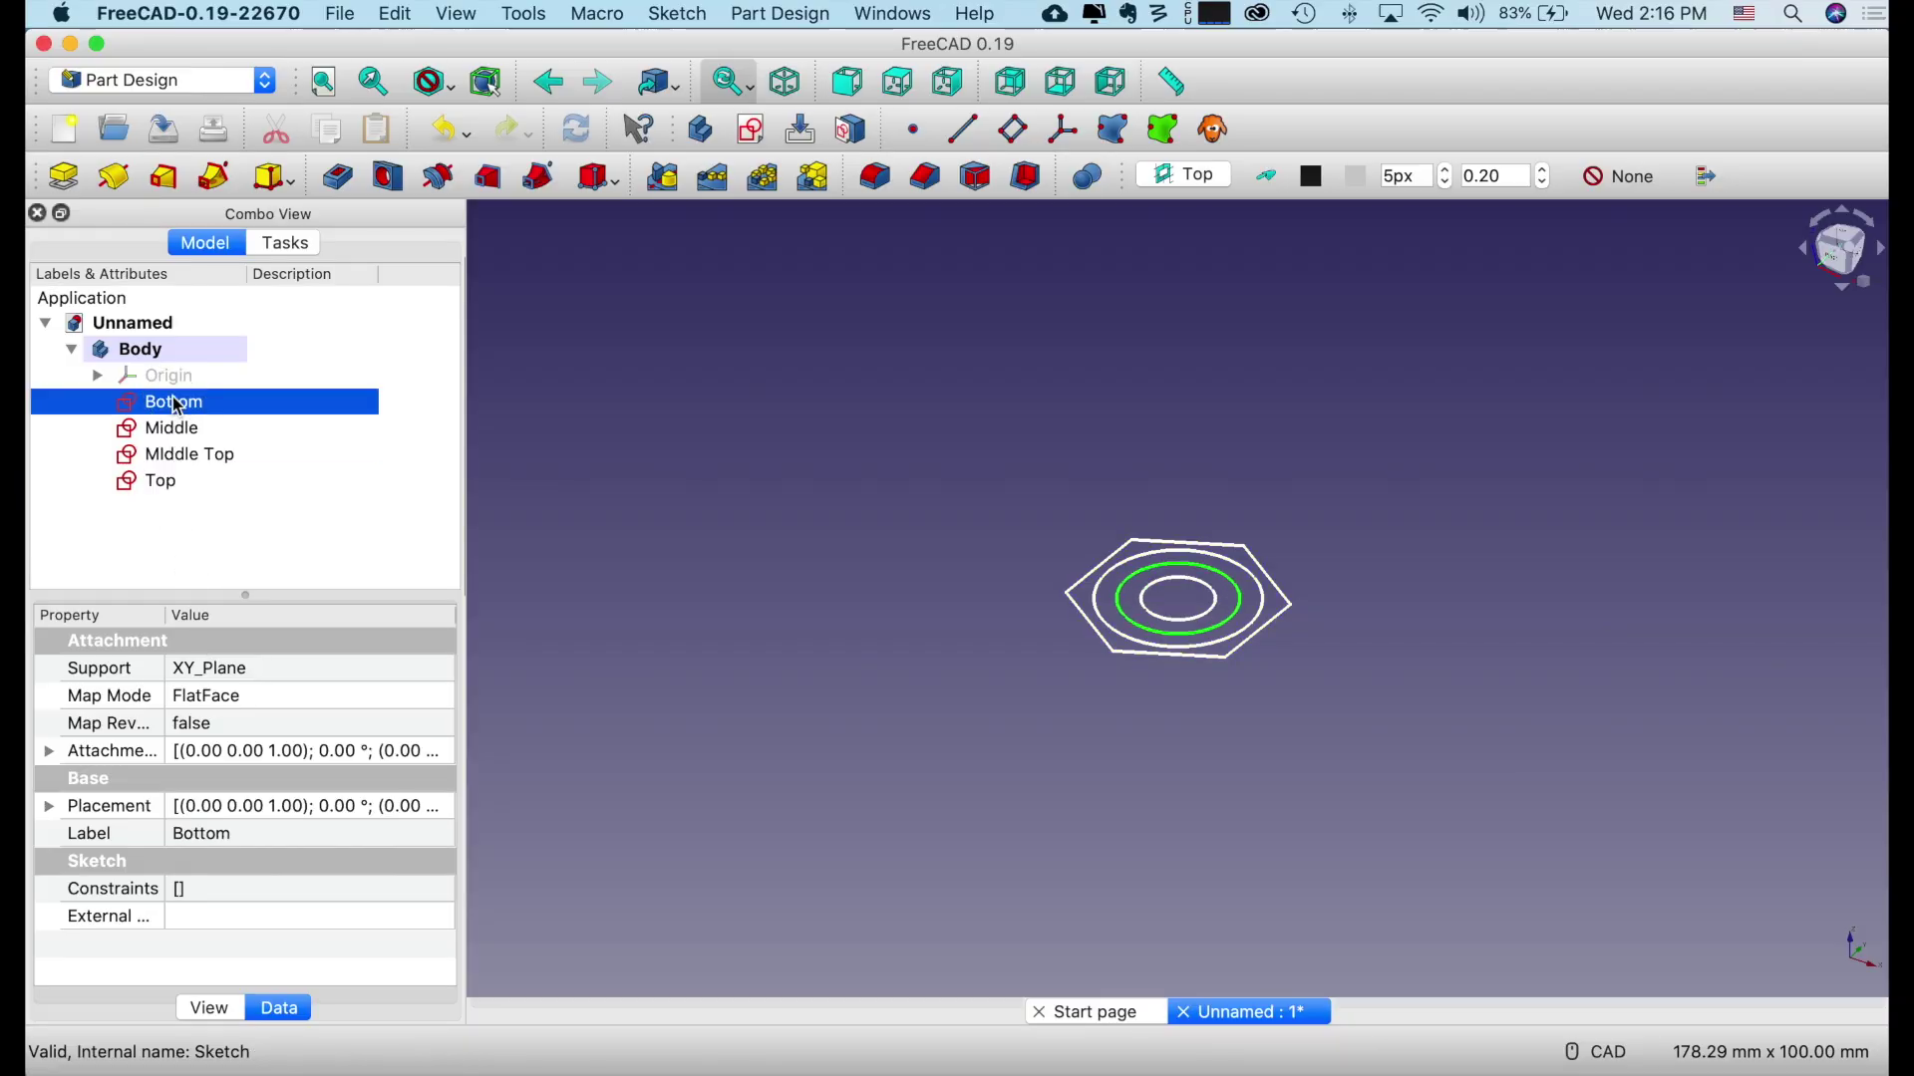
{"action": "left_click_drag", "start_coordinate": [245, 591], "coordinate": [244, 439]}
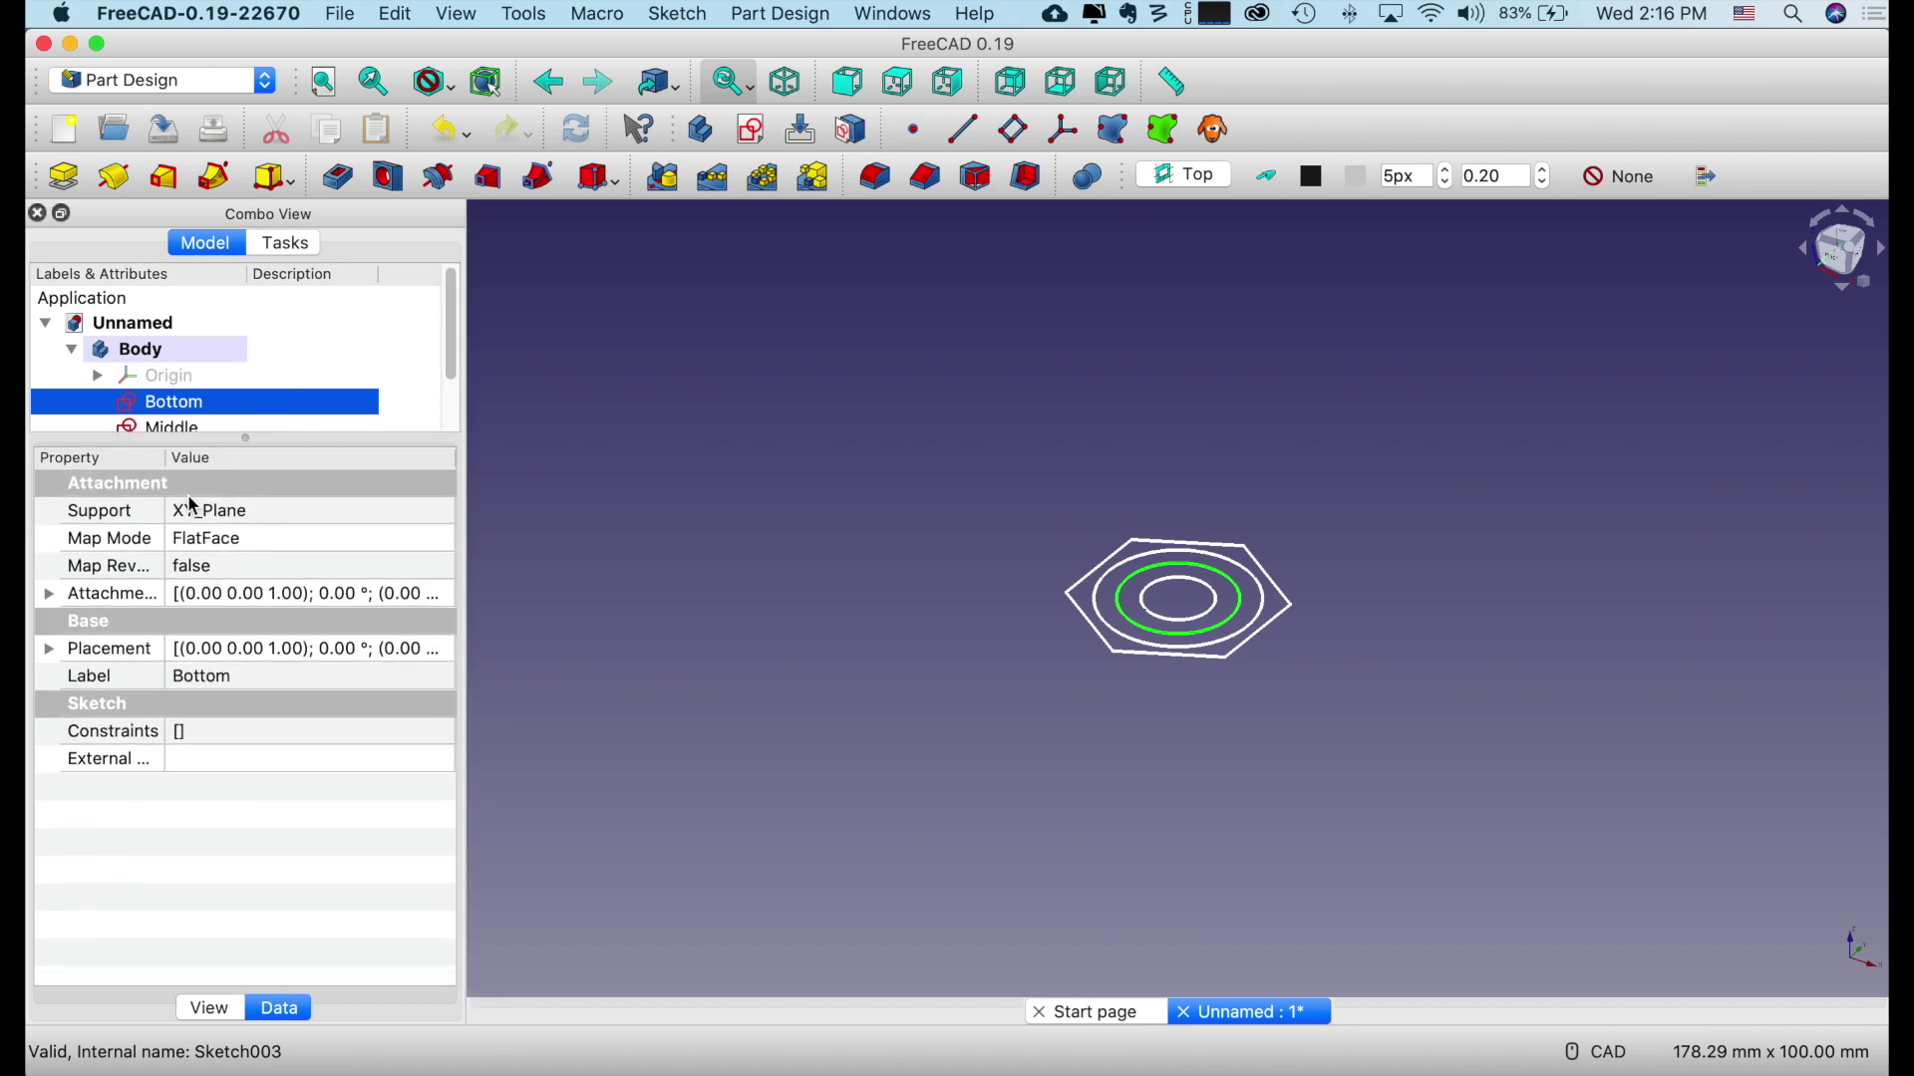
{"action": "left_click", "coordinate": [49, 596]}
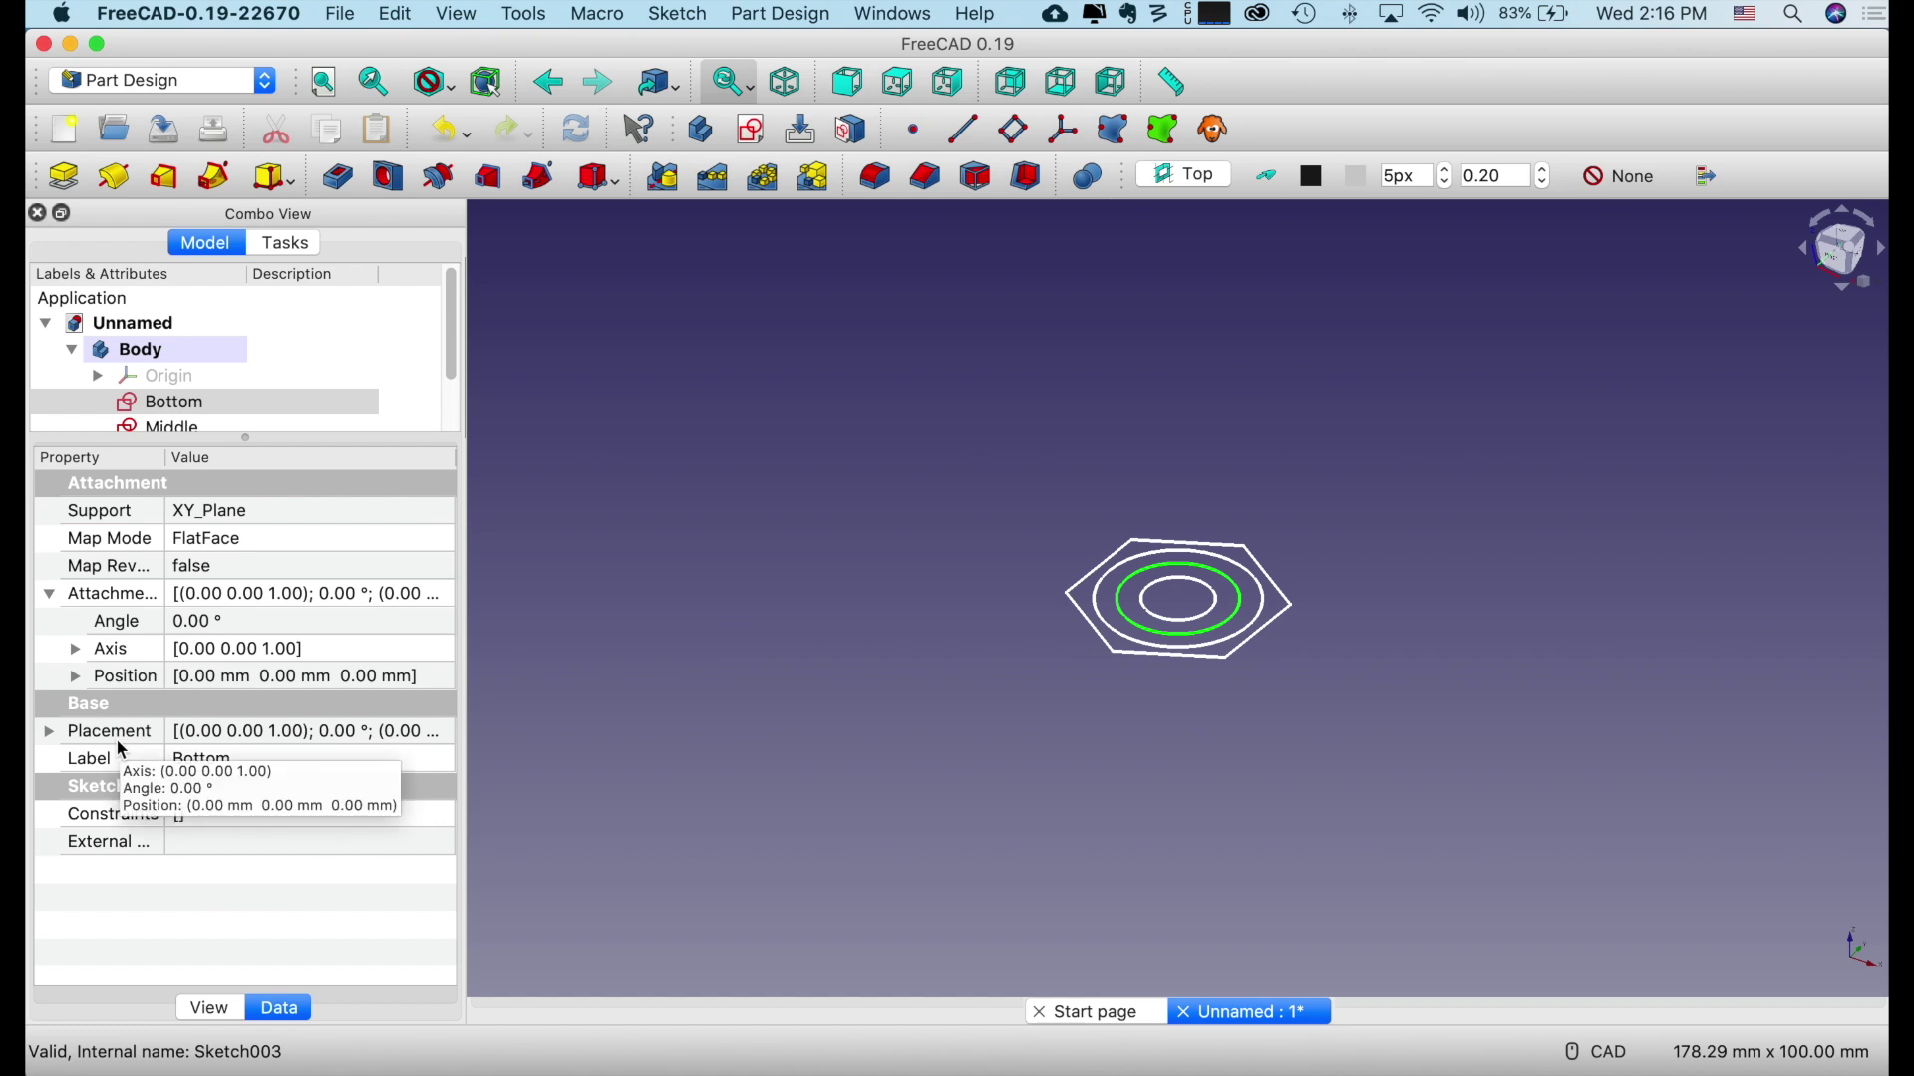
{"action": "left_click", "coordinate": [72, 678]}
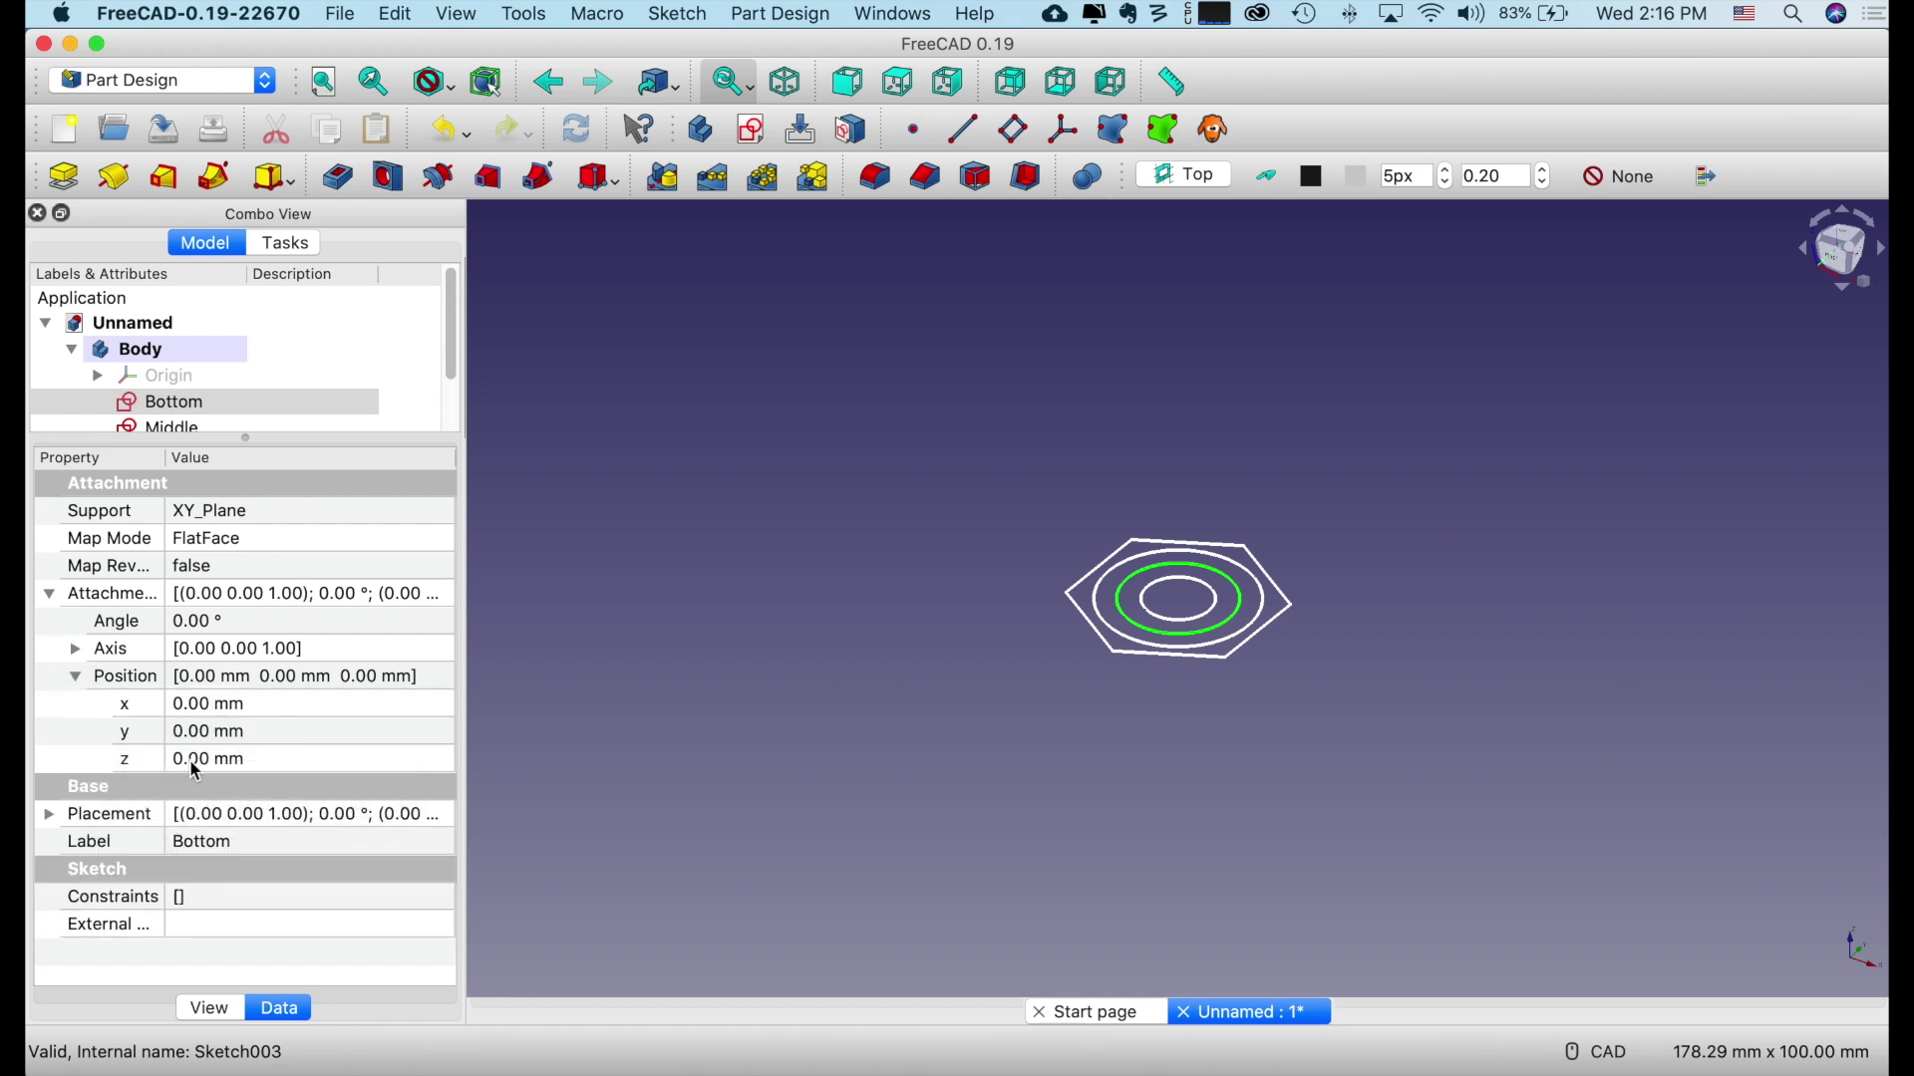
{"action": "left_click", "coordinate": [193, 762]}
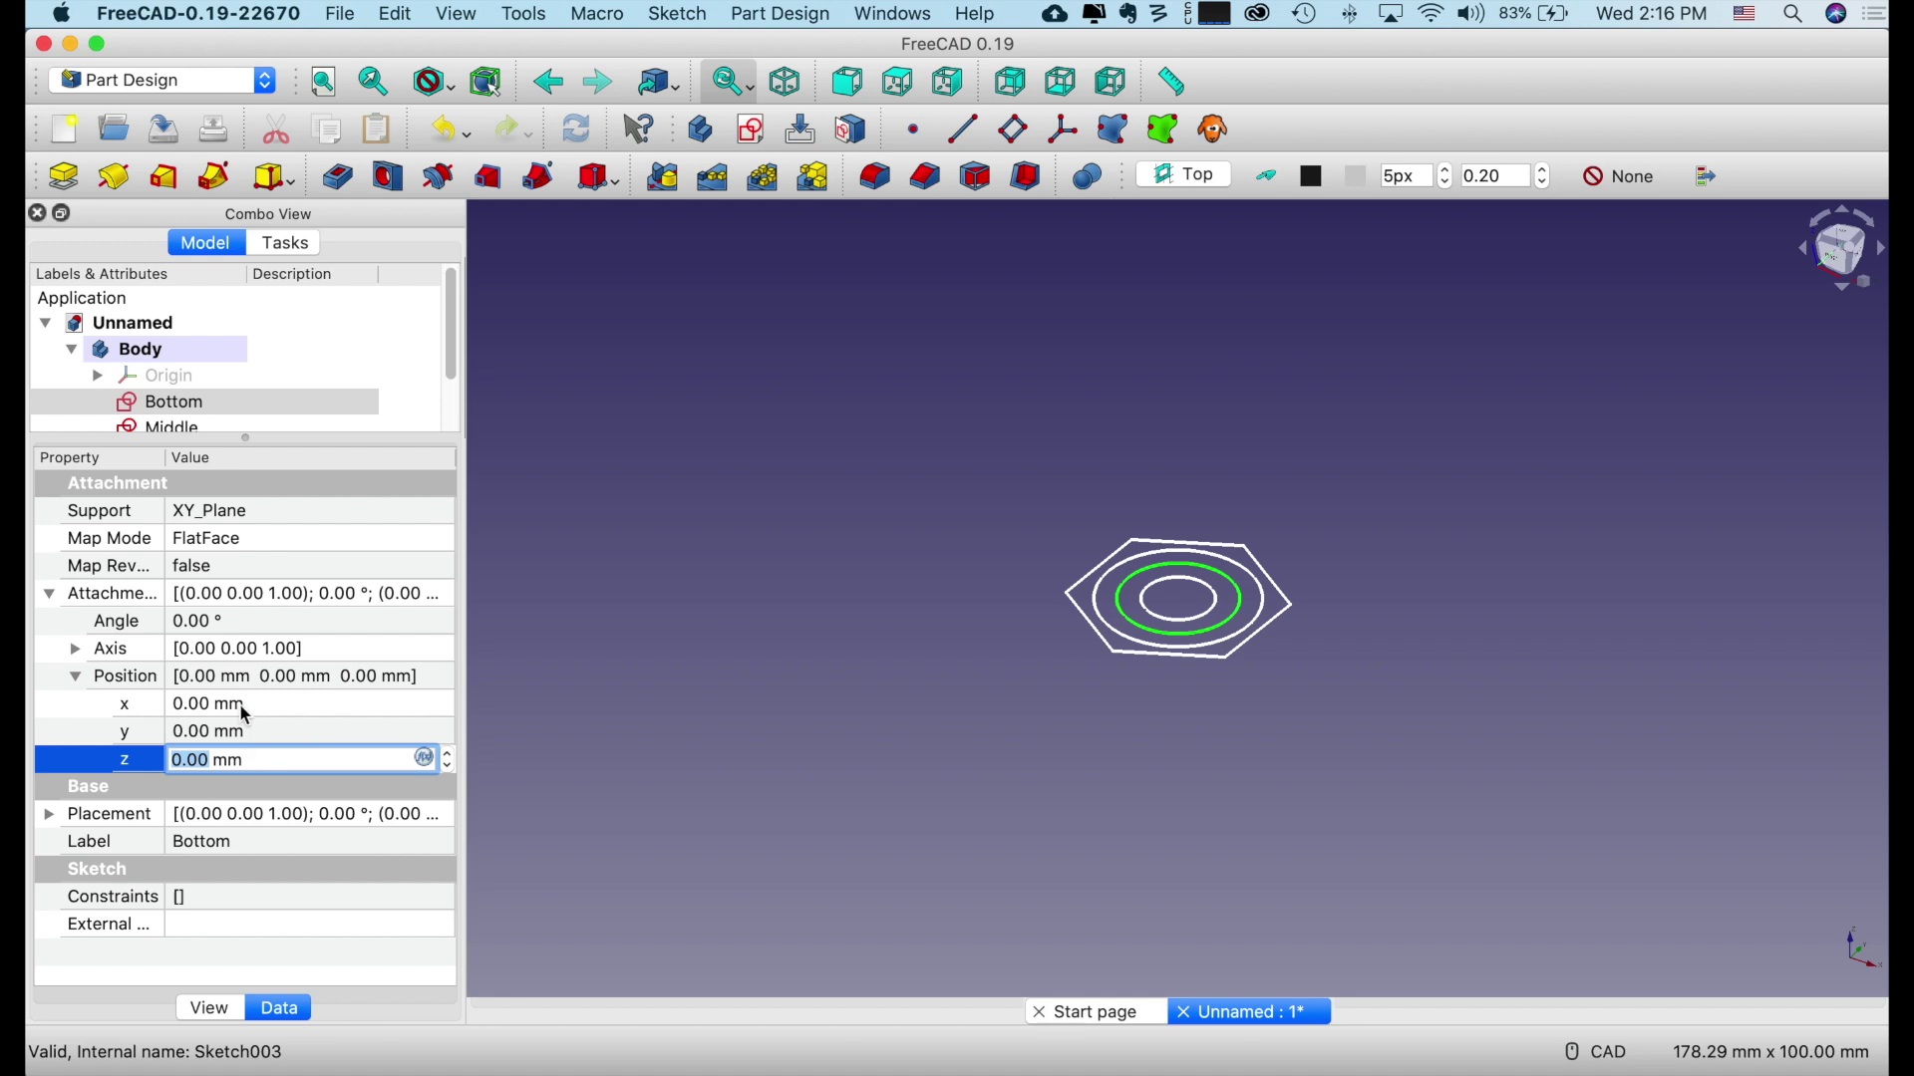
{"action": "left_click_drag", "start_coordinate": [458, 340], "coordinate": [457, 371]}
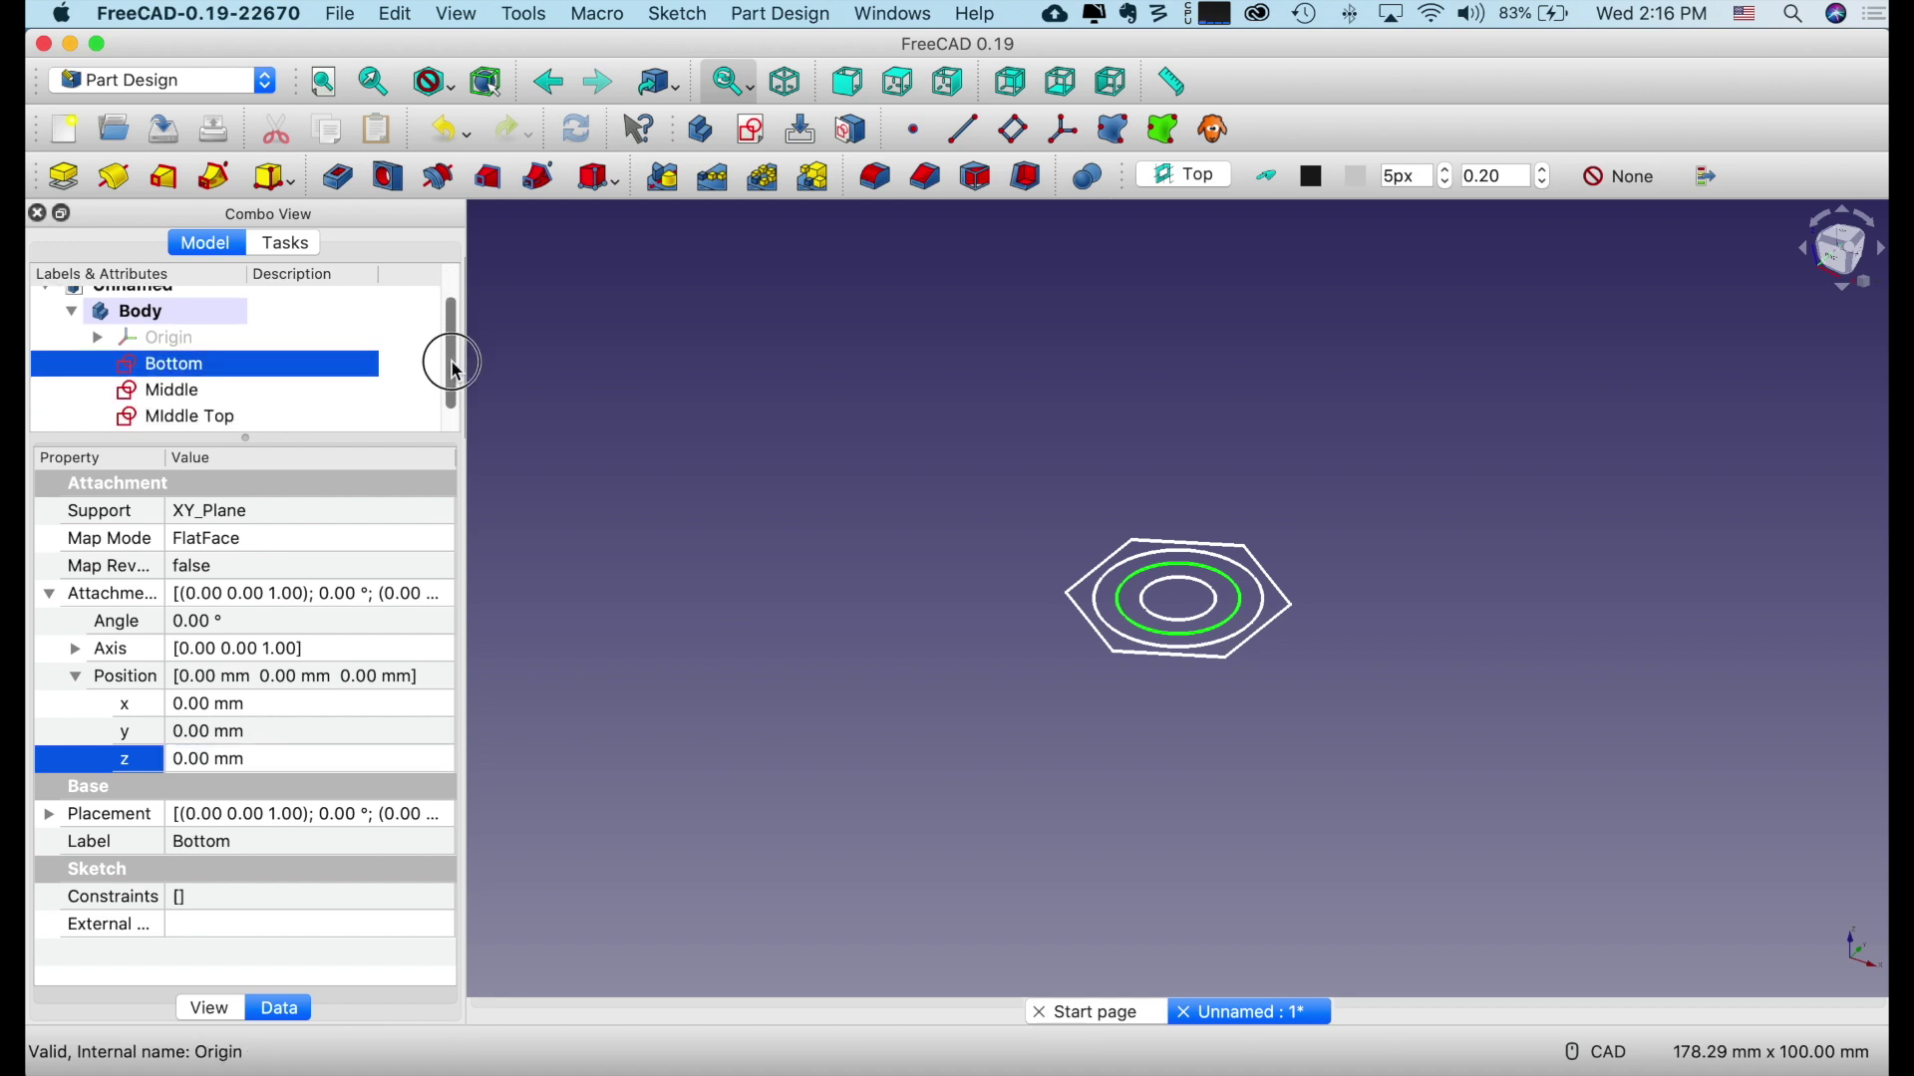
Set the Middle hexagon sketch's attachment offset to 50 mm in z.
{"action": "left_click", "coordinate": [176, 391]}
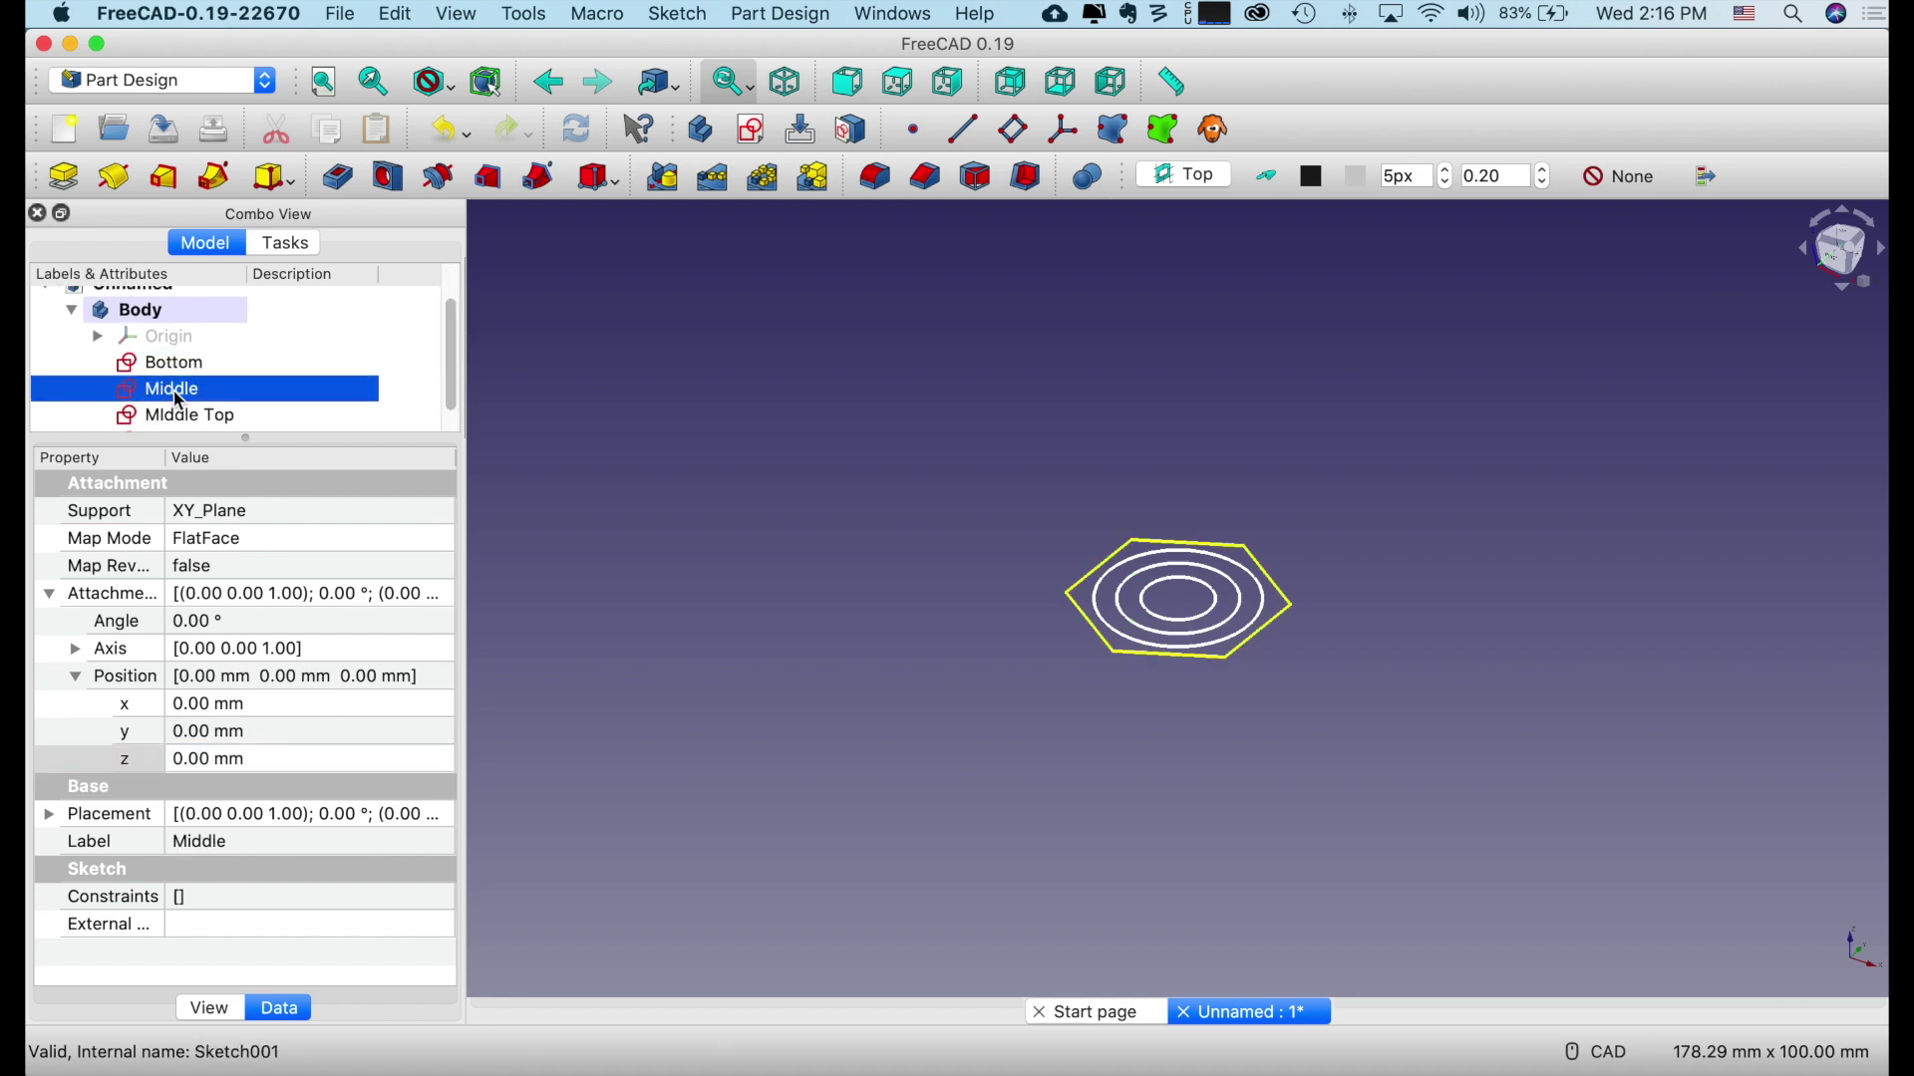
{"action": "left_click", "coordinate": [204, 757]}
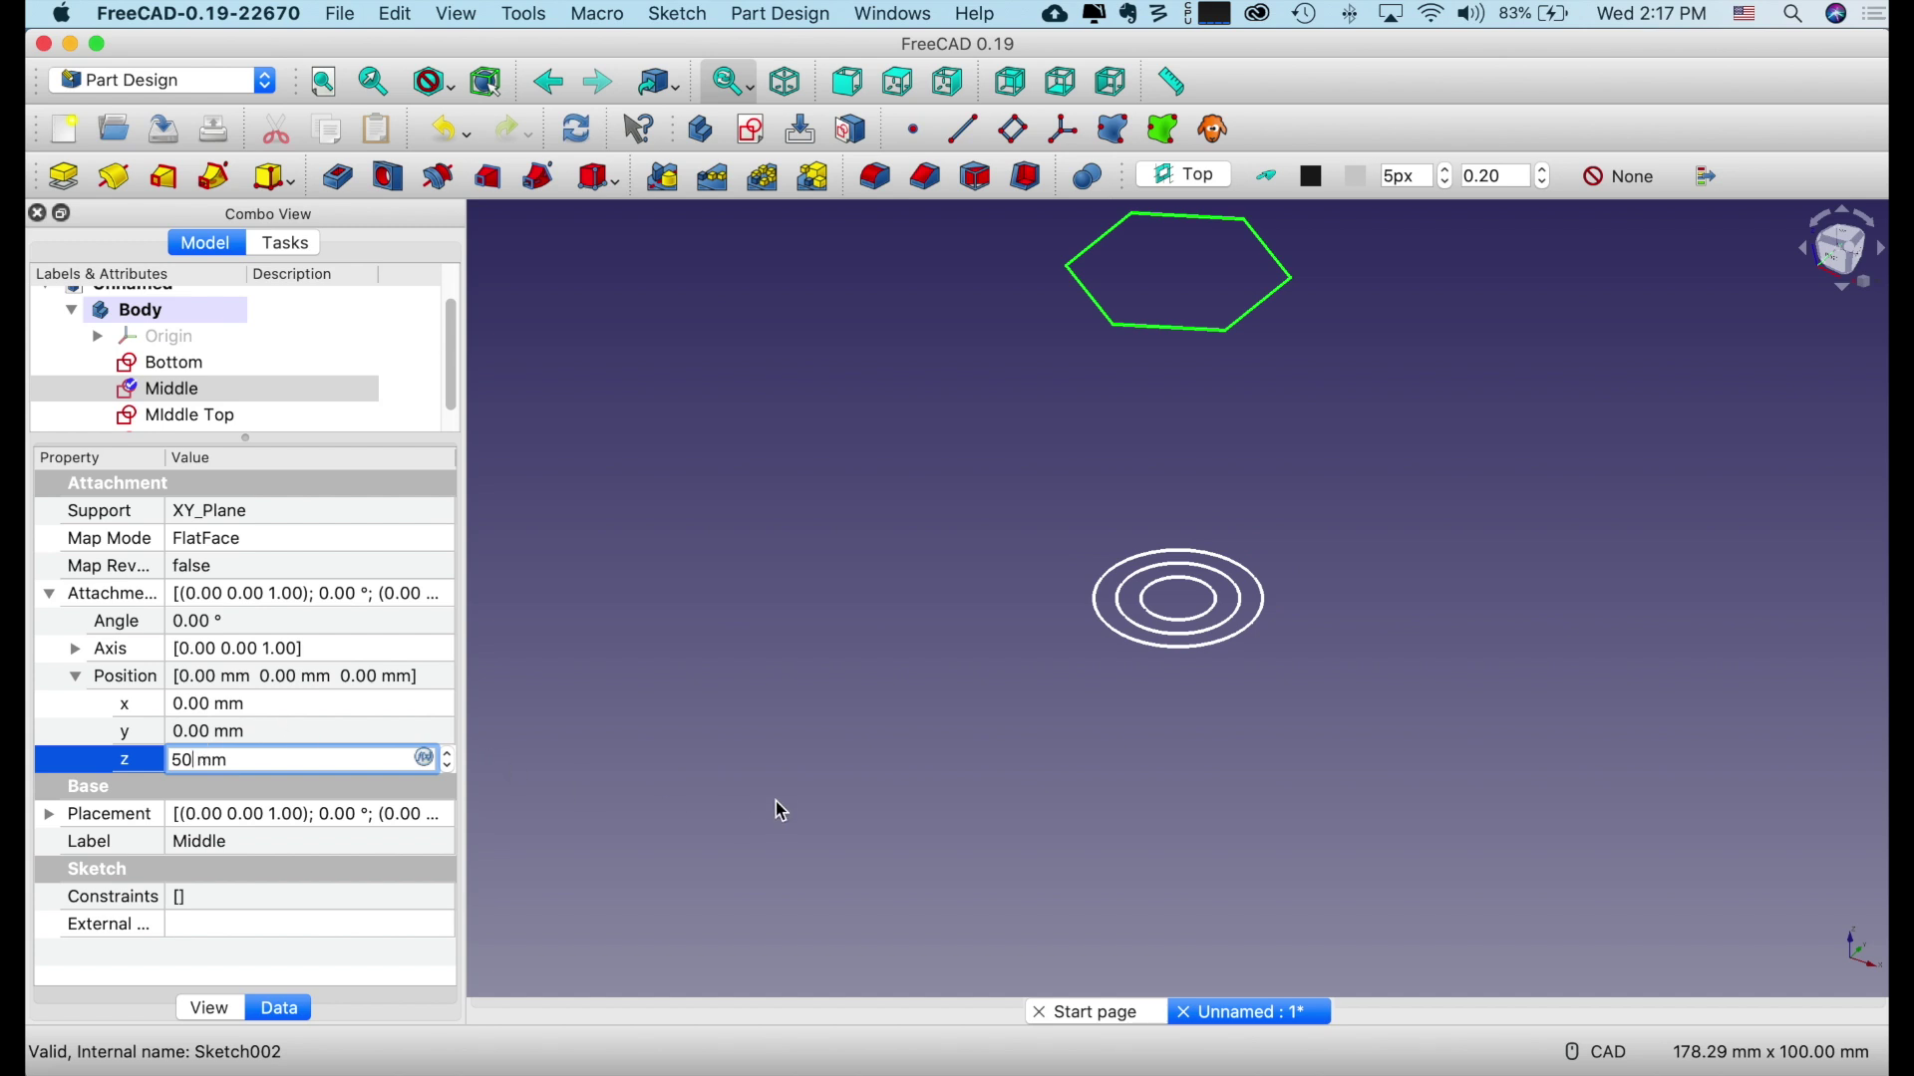
{"action": "scroll", "coordinate": [782, 812], "scroll_direction": "down", "scroll_amount": 4}
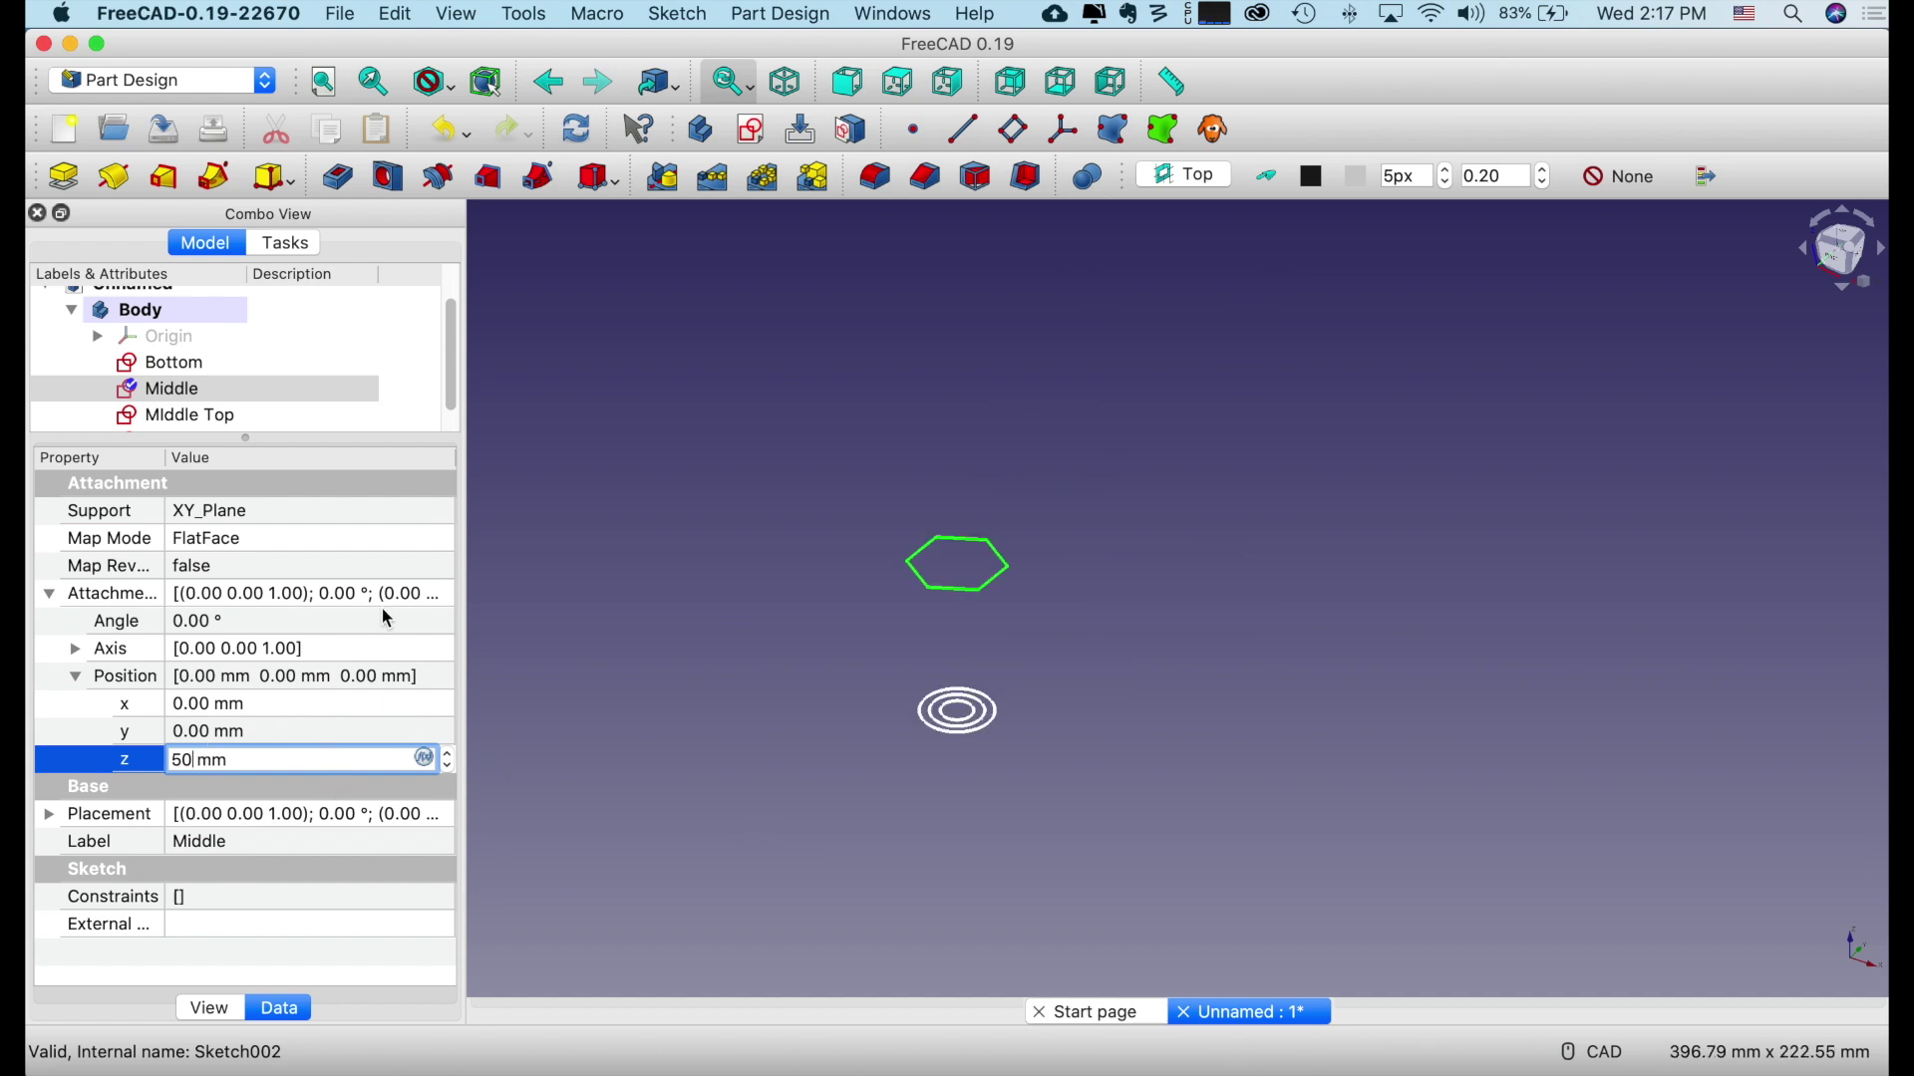
{"action": "key", "text": "Return"}
Set the MIddle Top circle sketch's attachment offset to 90 mm in z.
{"action": "left_click", "coordinate": [213, 419]}
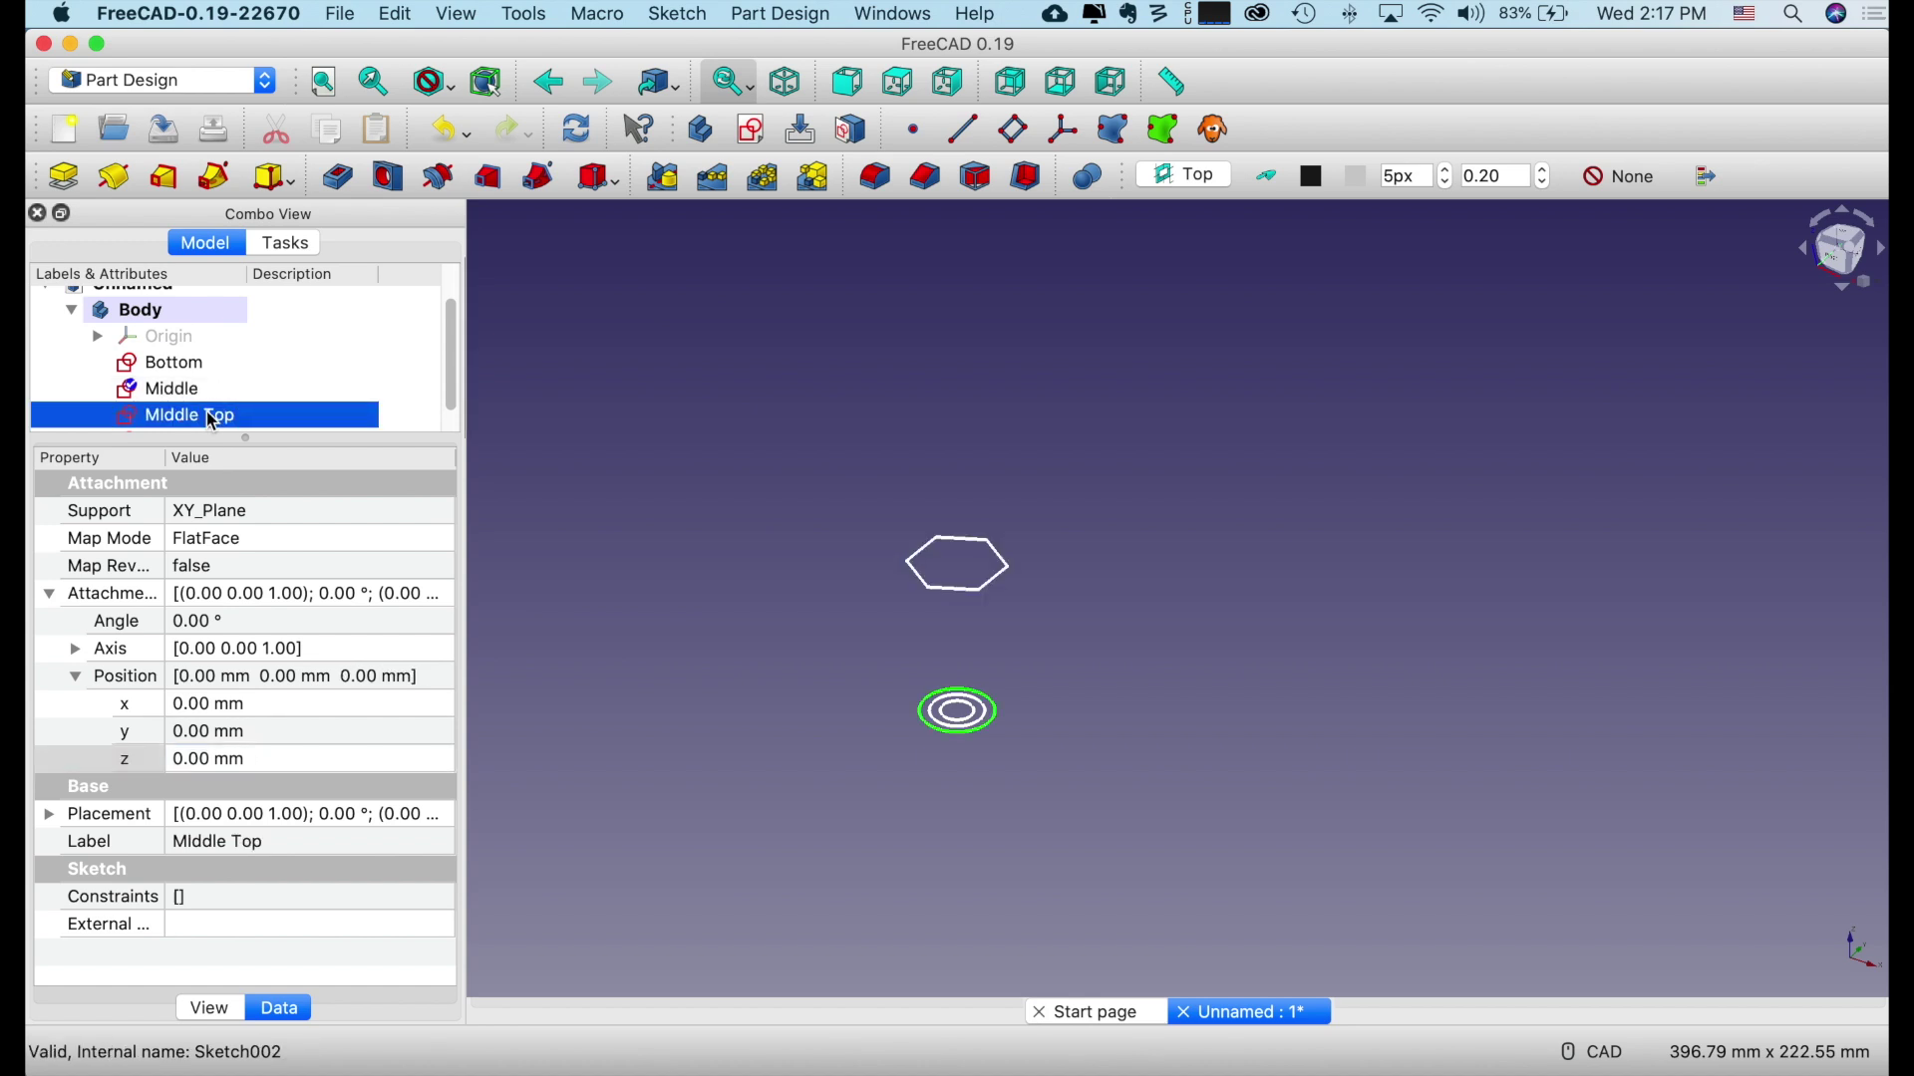
{"action": "left_click", "coordinate": [204, 760]}
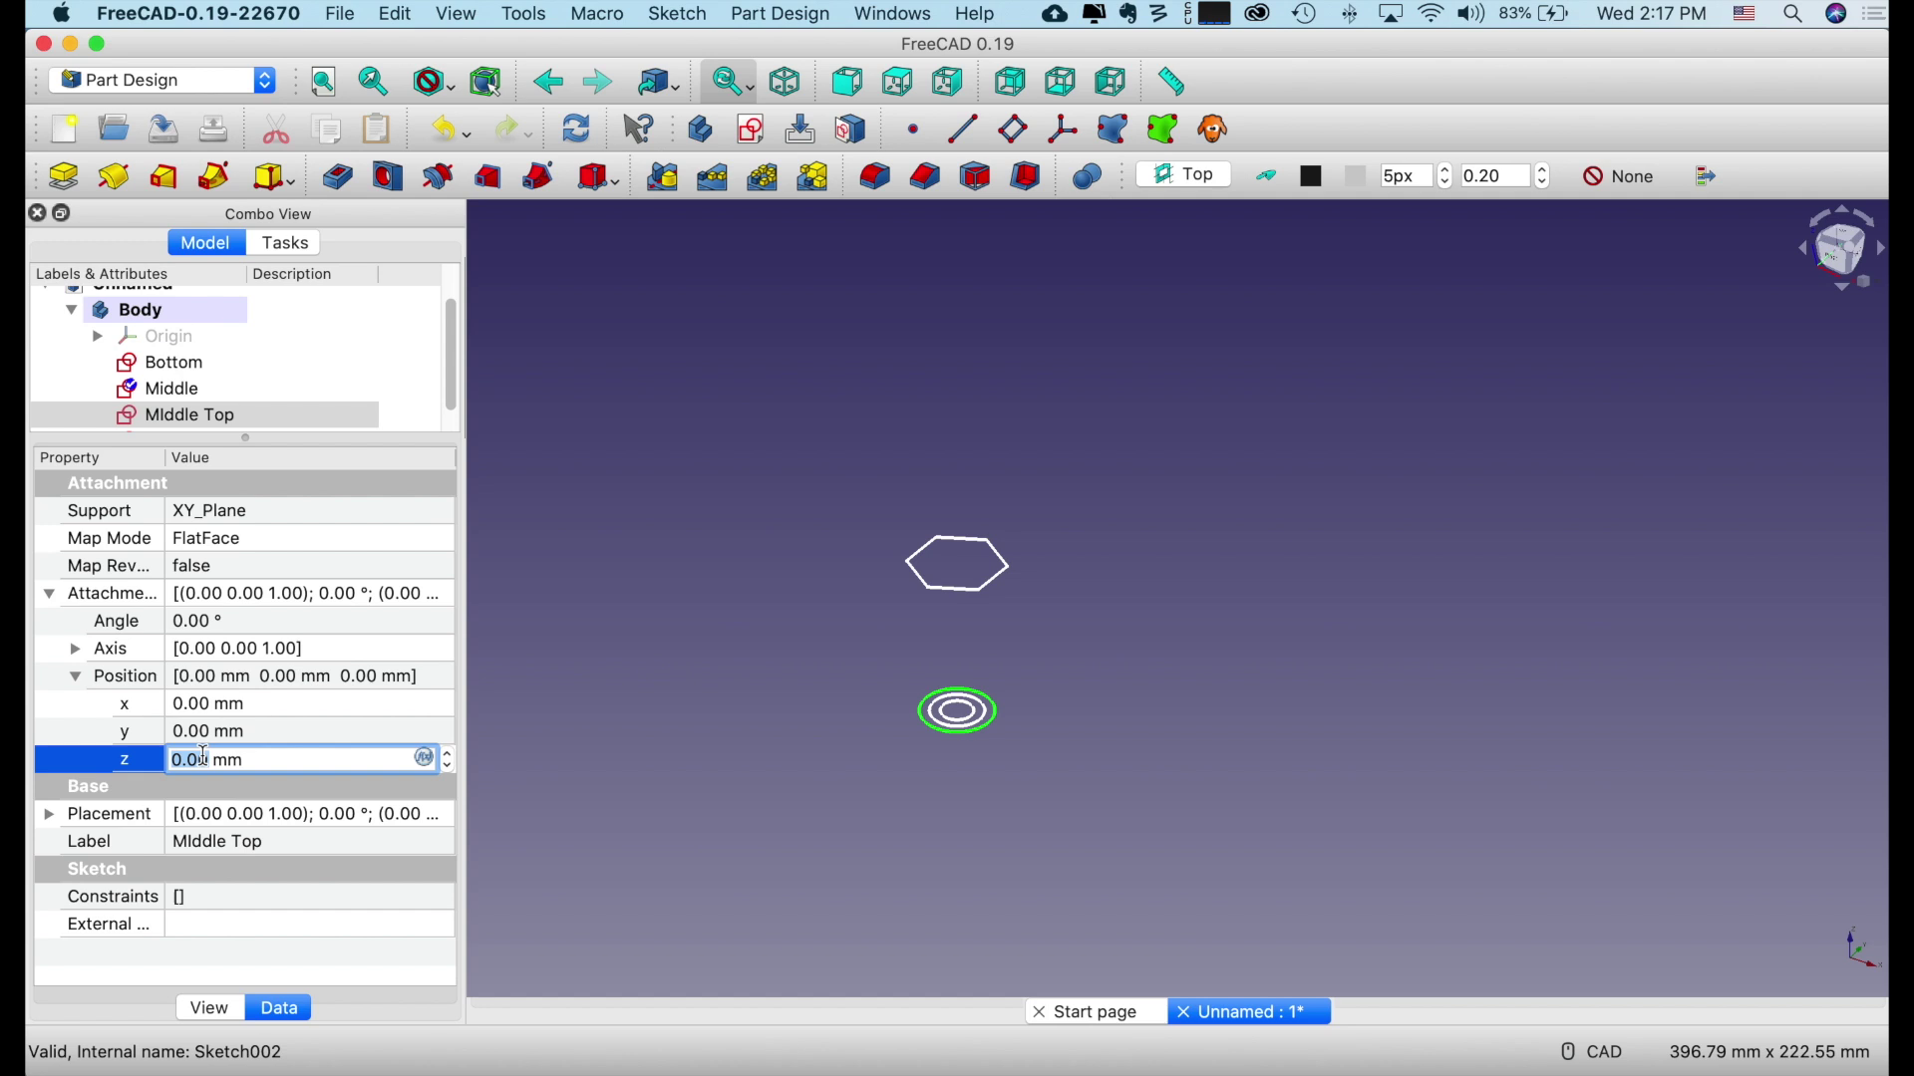
{"action": "type", "text": "90"}
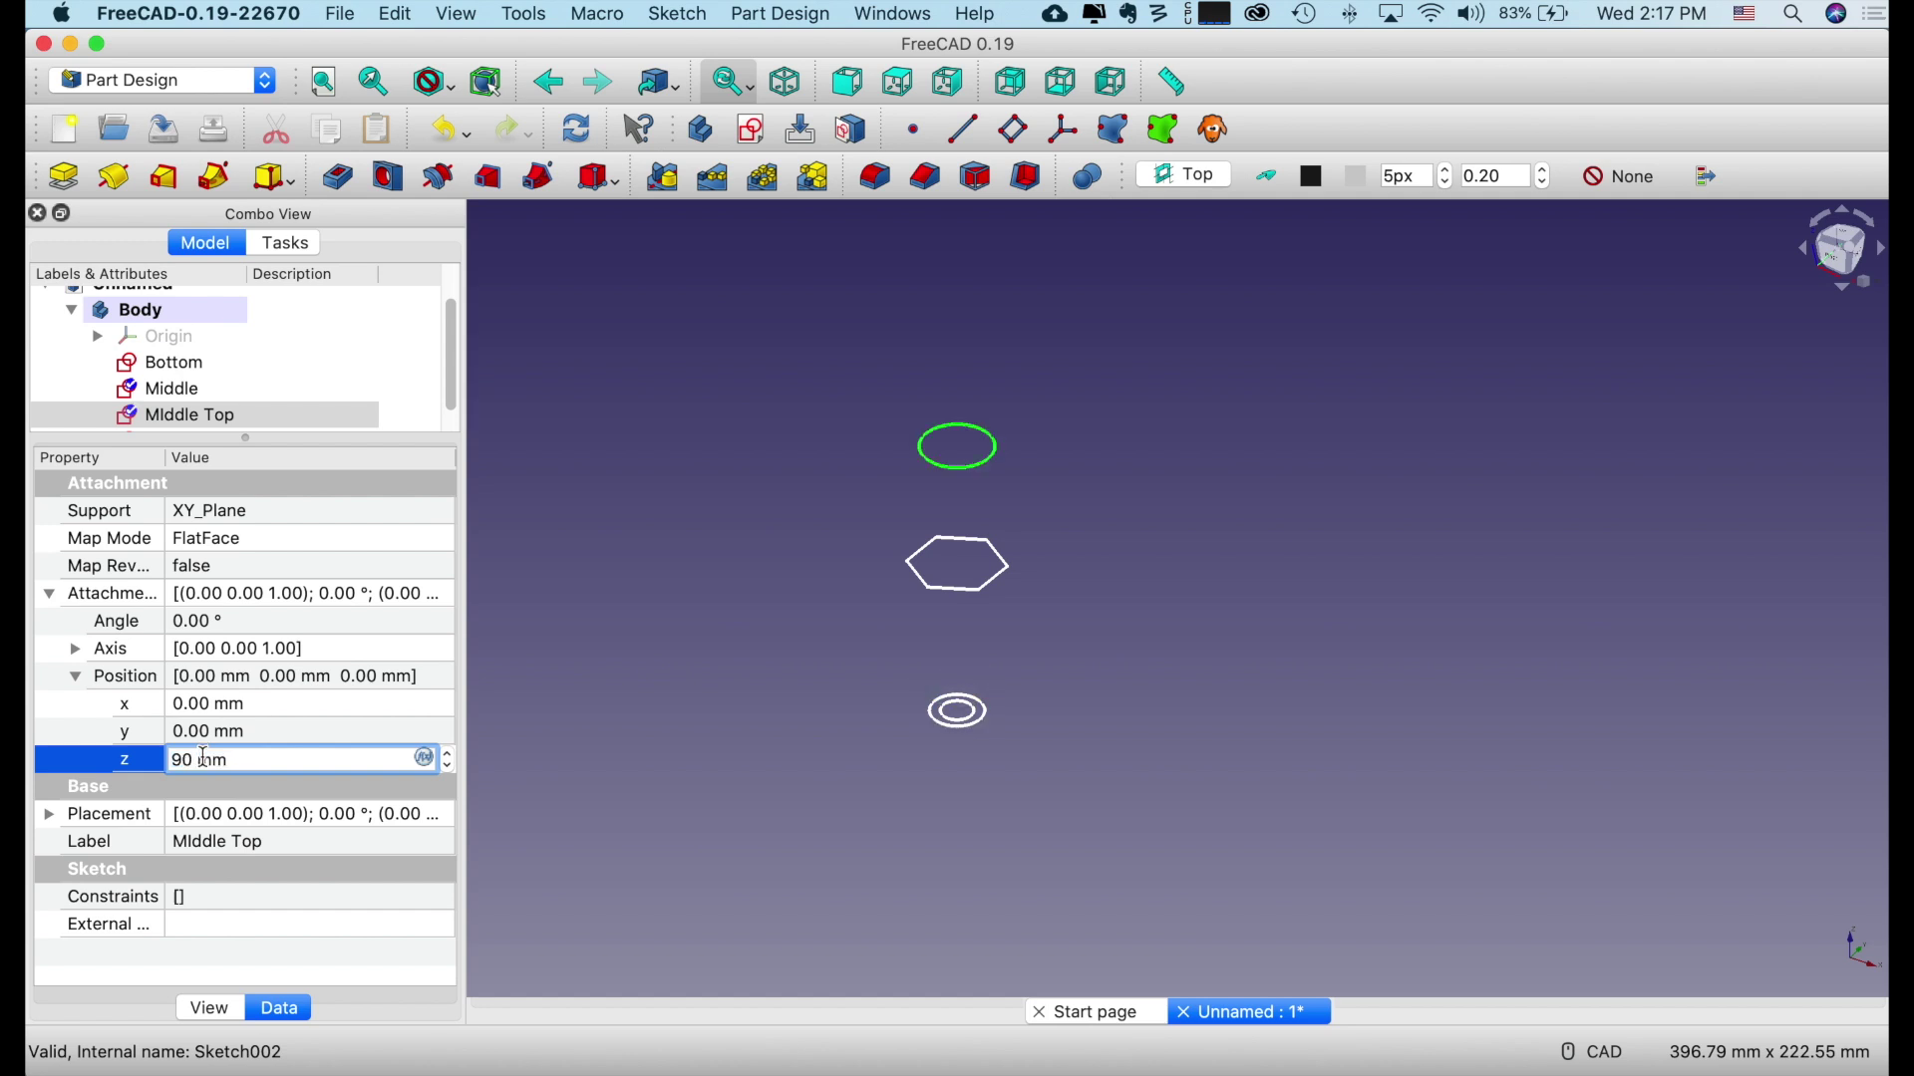
{"action": "key", "text": "Return"}
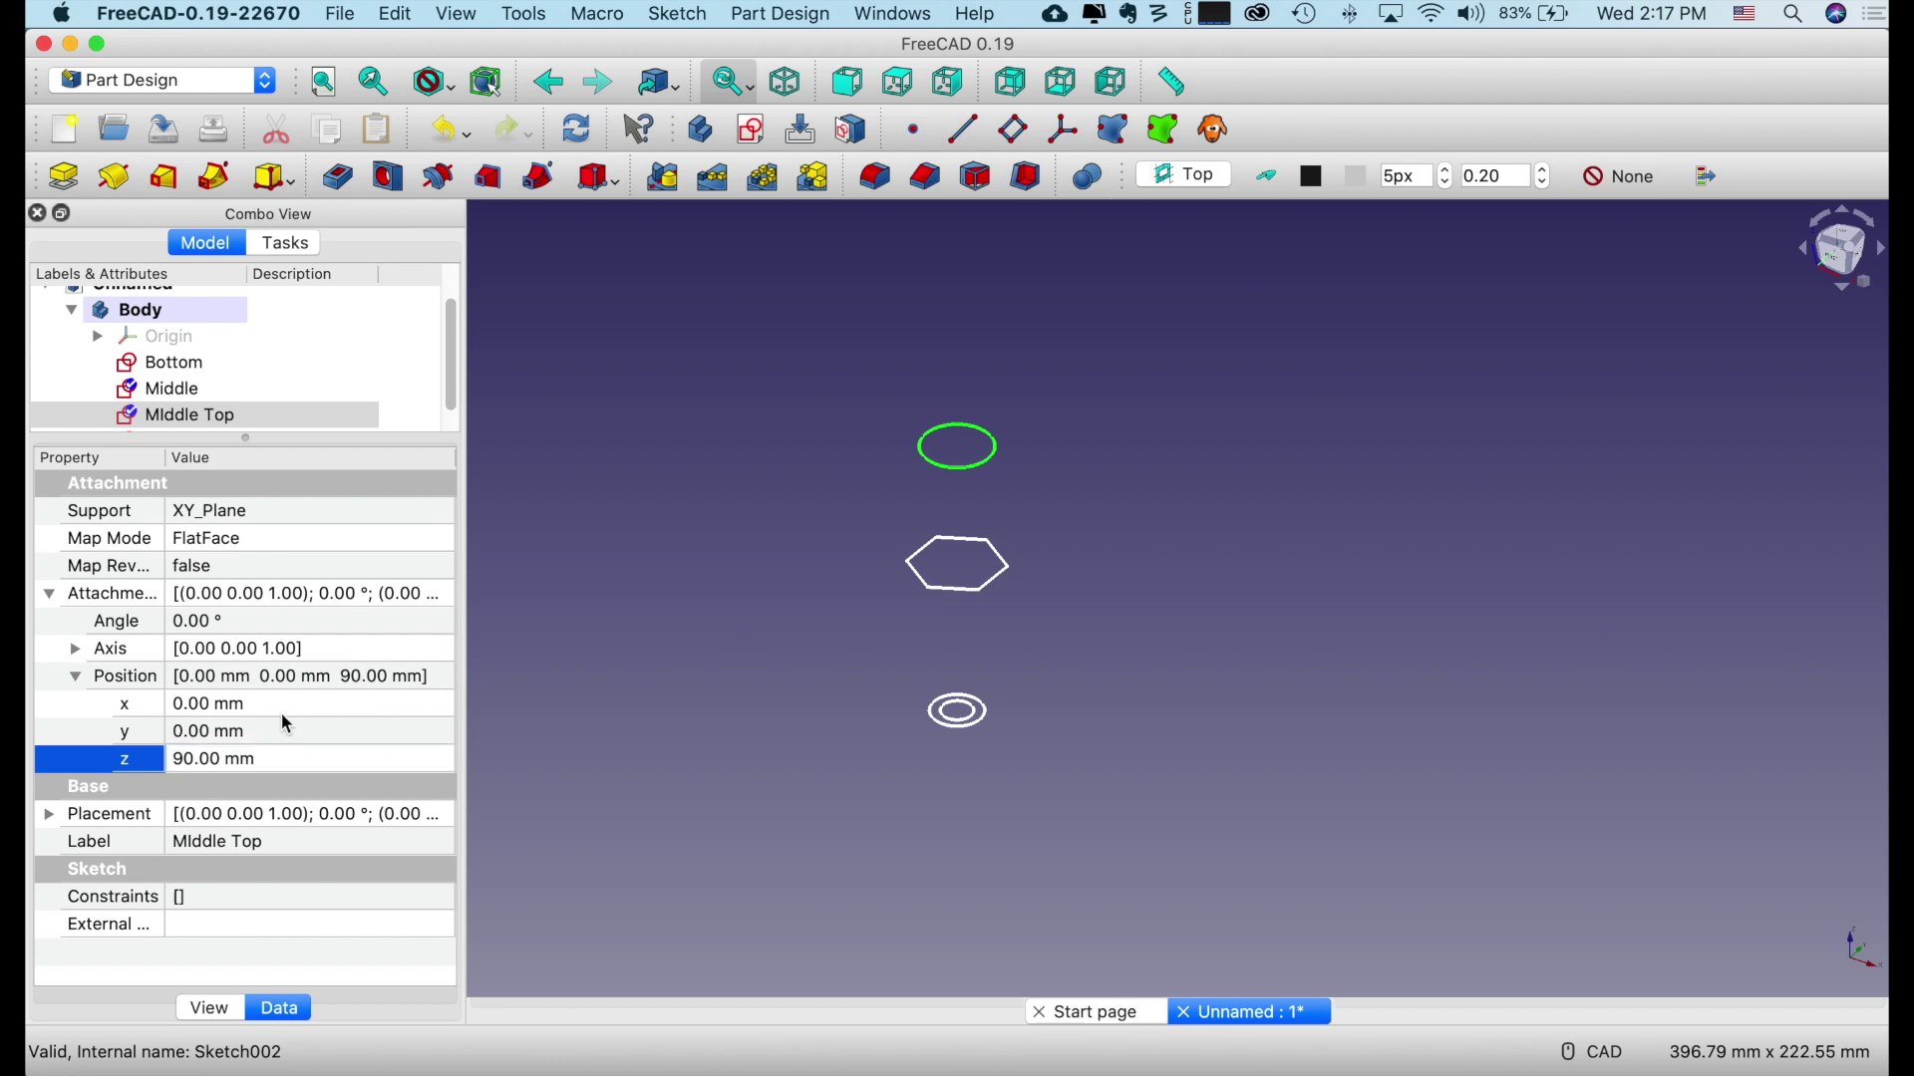
Set the Top circle sketch's attachment offset to 130 mm in z.
{"action": "scroll", "coordinate": [177, 399], "scroll_direction": "down", "scroll_amount": 1}
{"action": "left_click", "coordinate": [165, 419]}
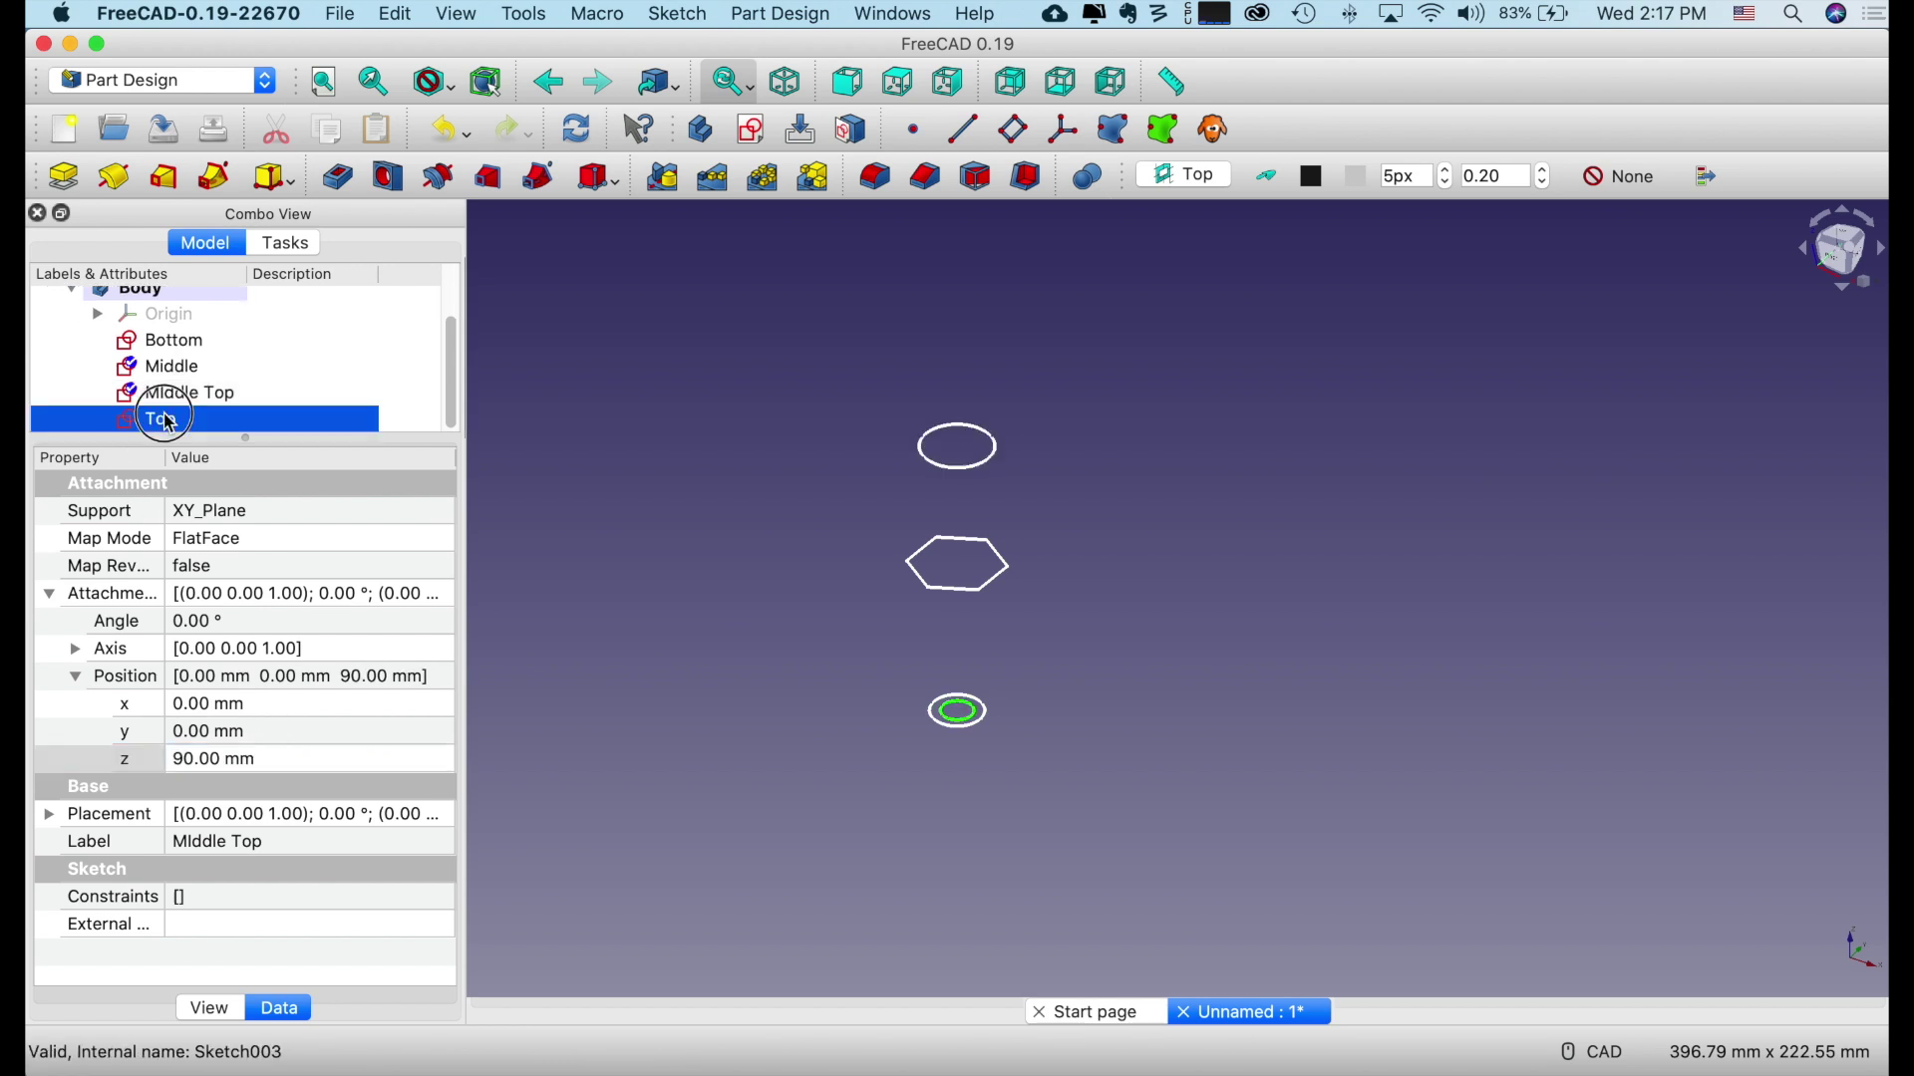
{"action": "left_click", "coordinate": [211, 762]}
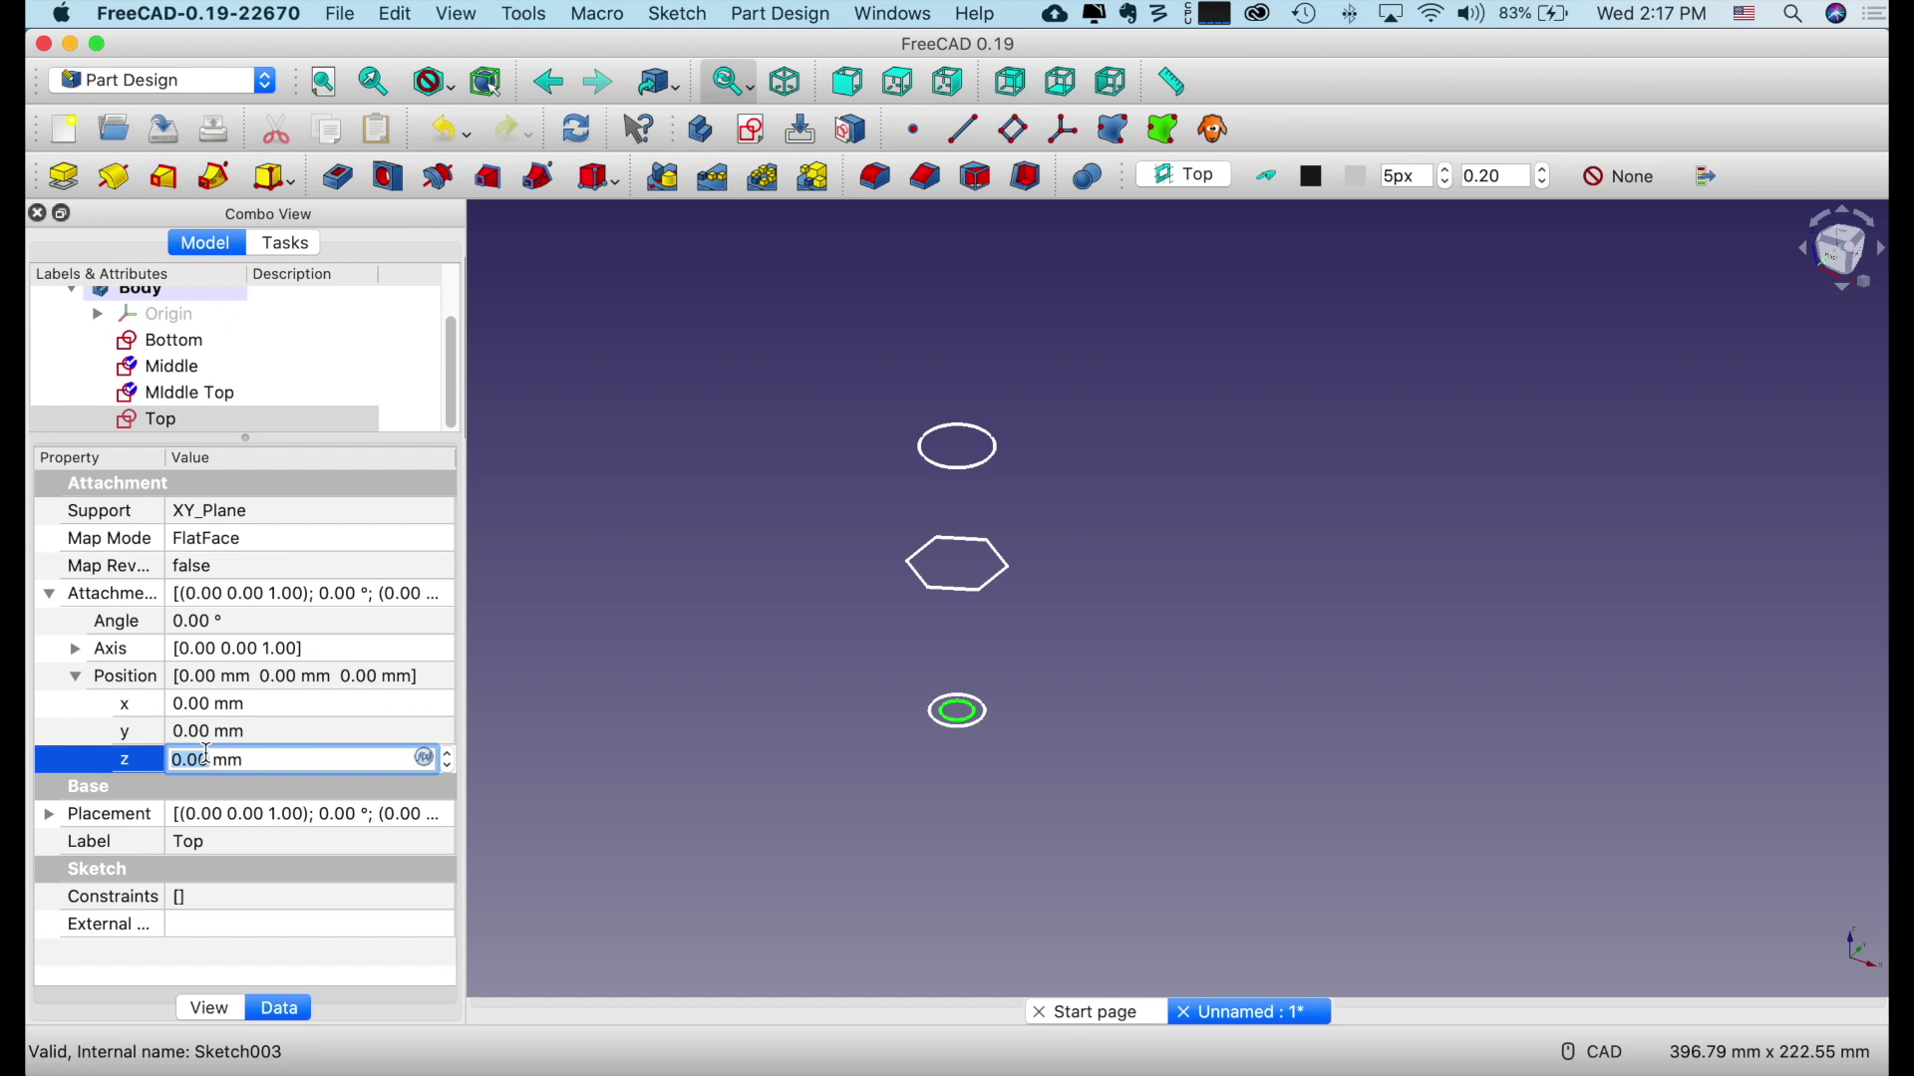
{"action": "type", "text": "130"}
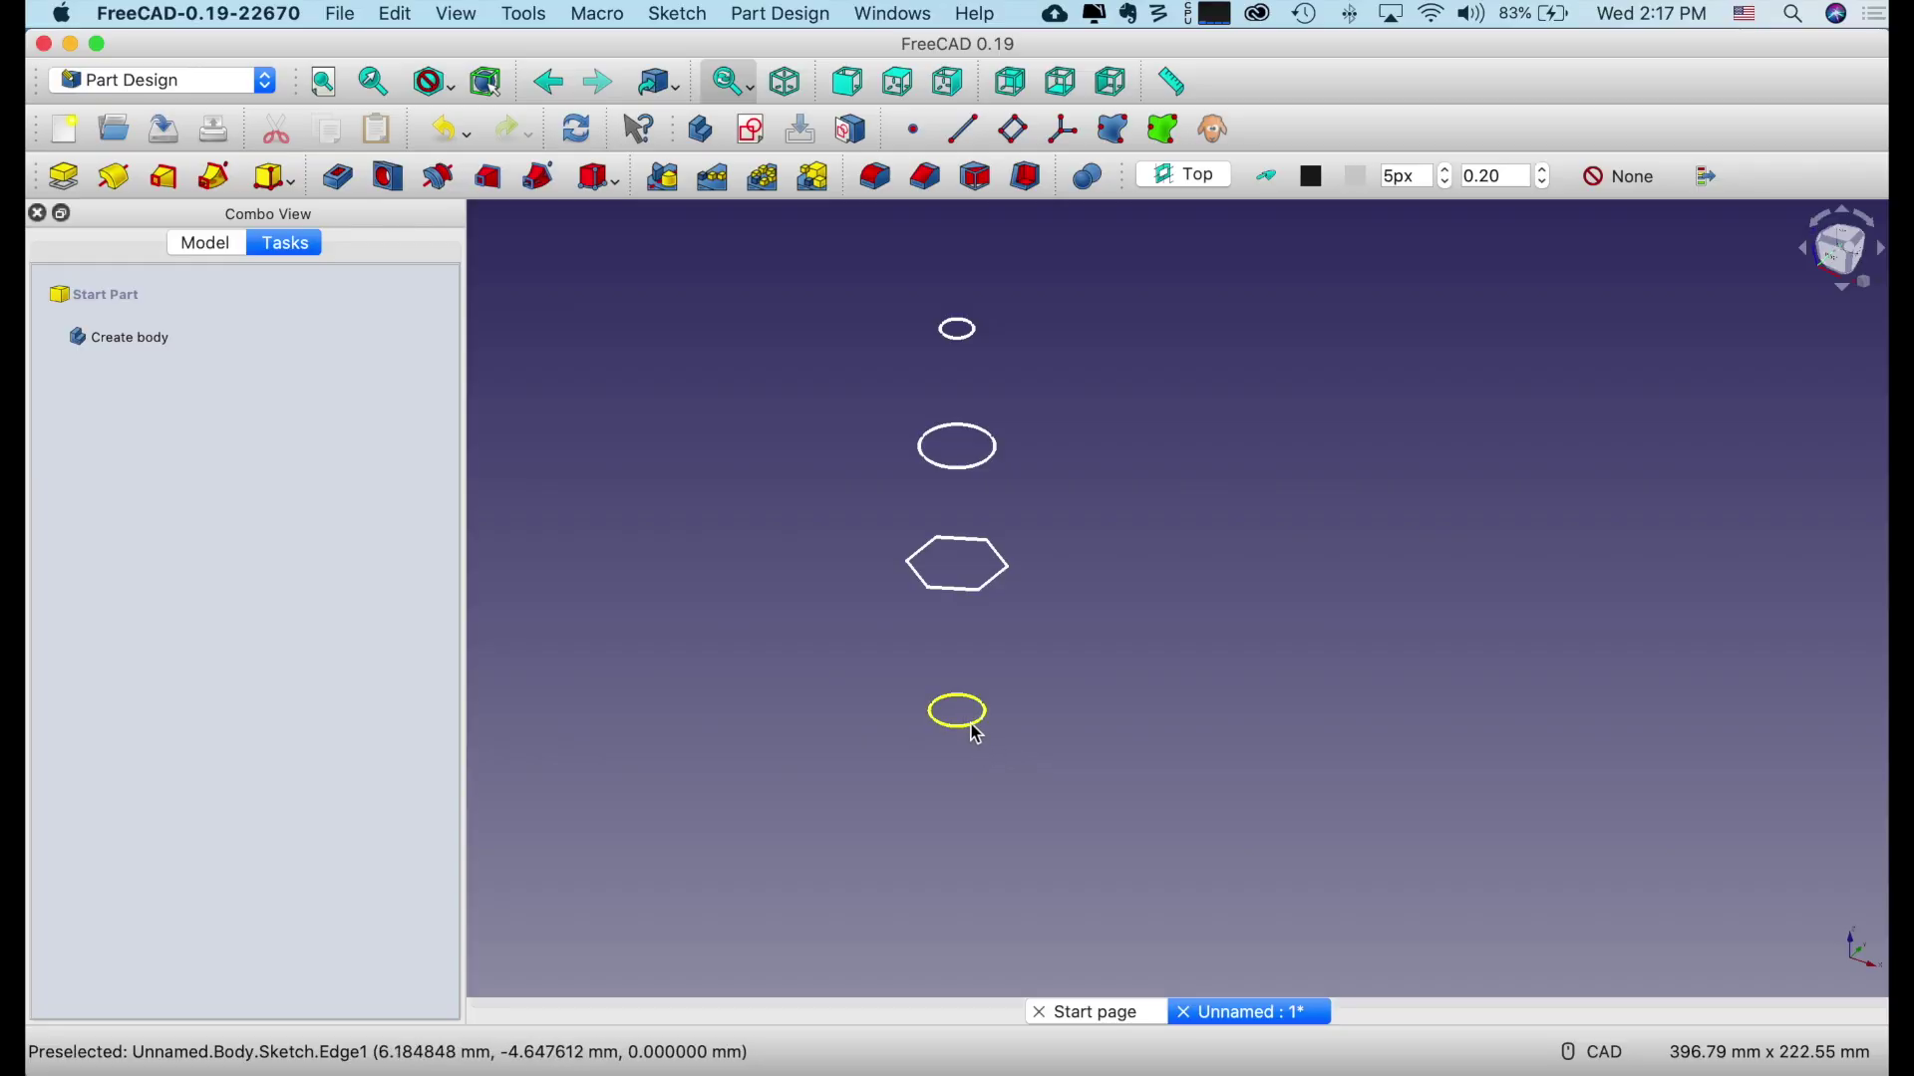
Create an additive loft from the Bottom profile through the Middle, MIddle Top and Top sections.
{"action": "left_click", "coordinate": [970, 725]}
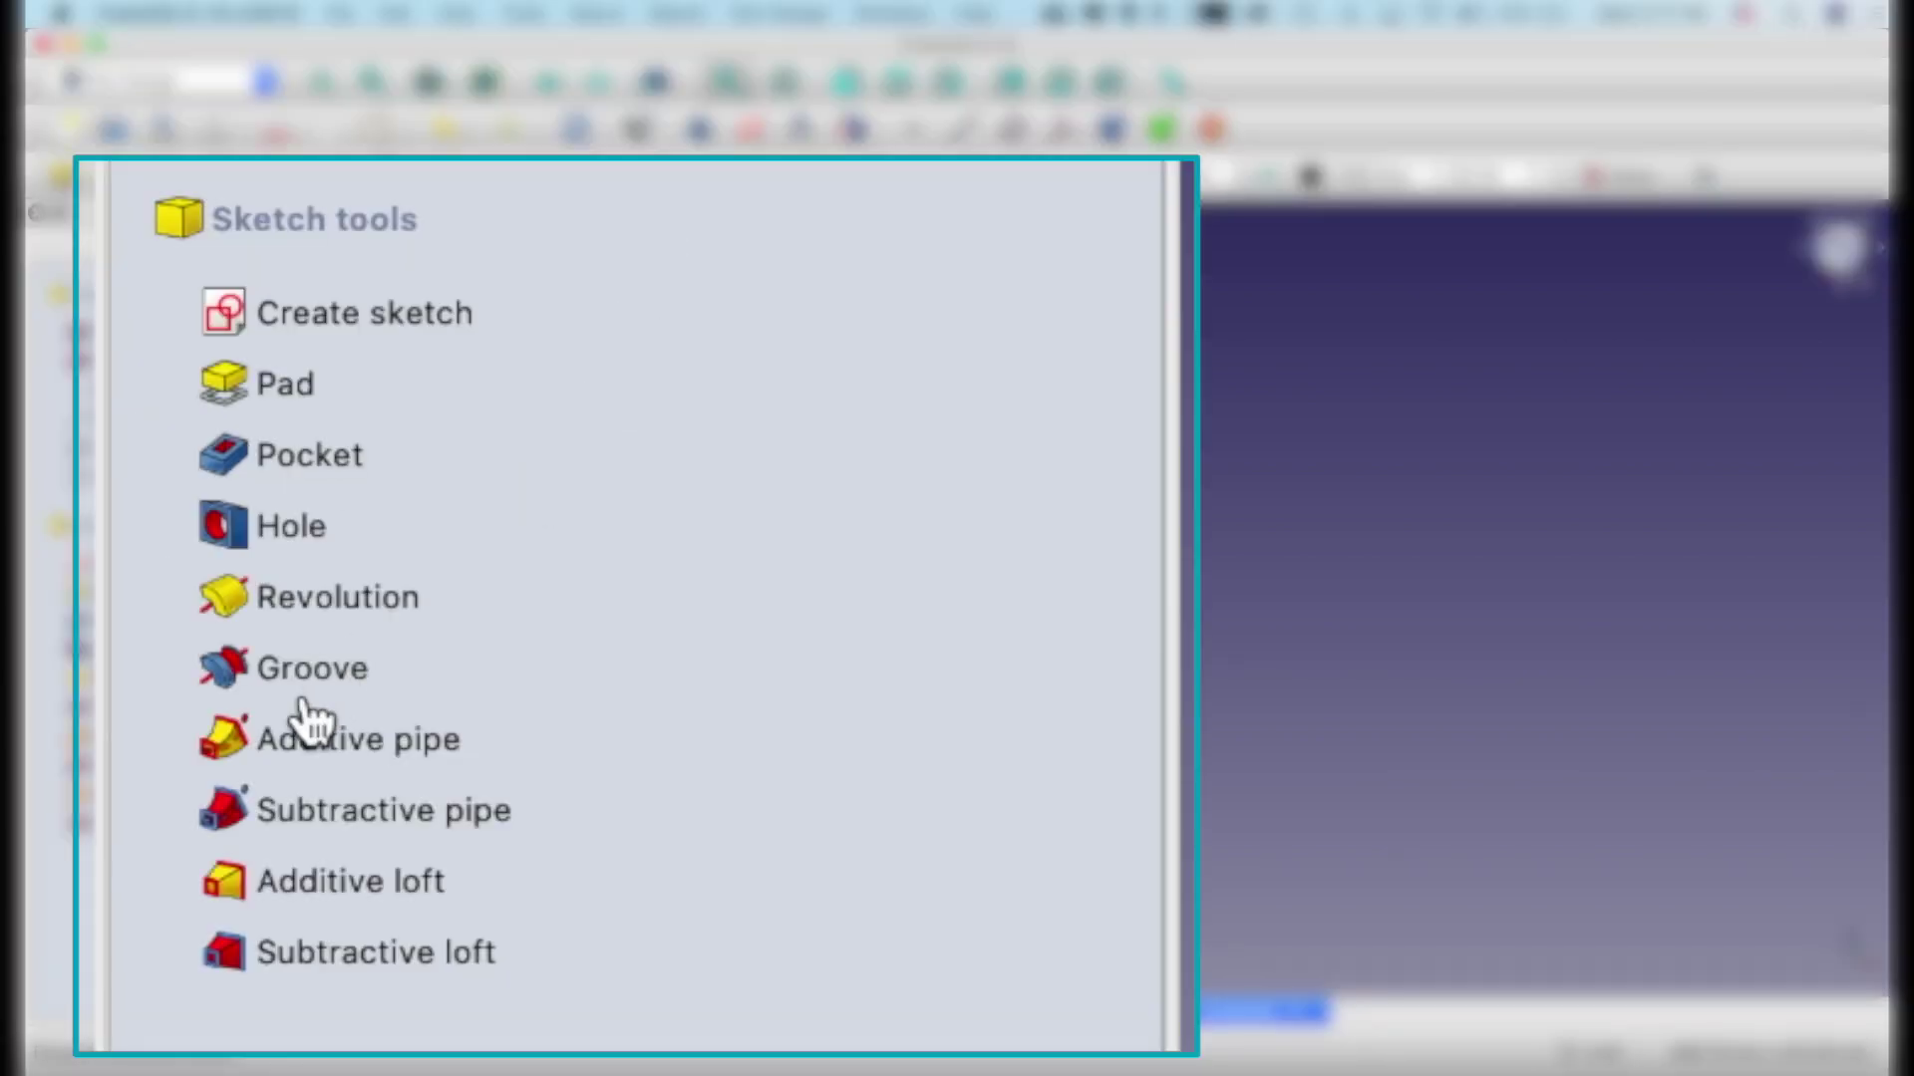
{"action": "left_click", "coordinate": [321, 885]}
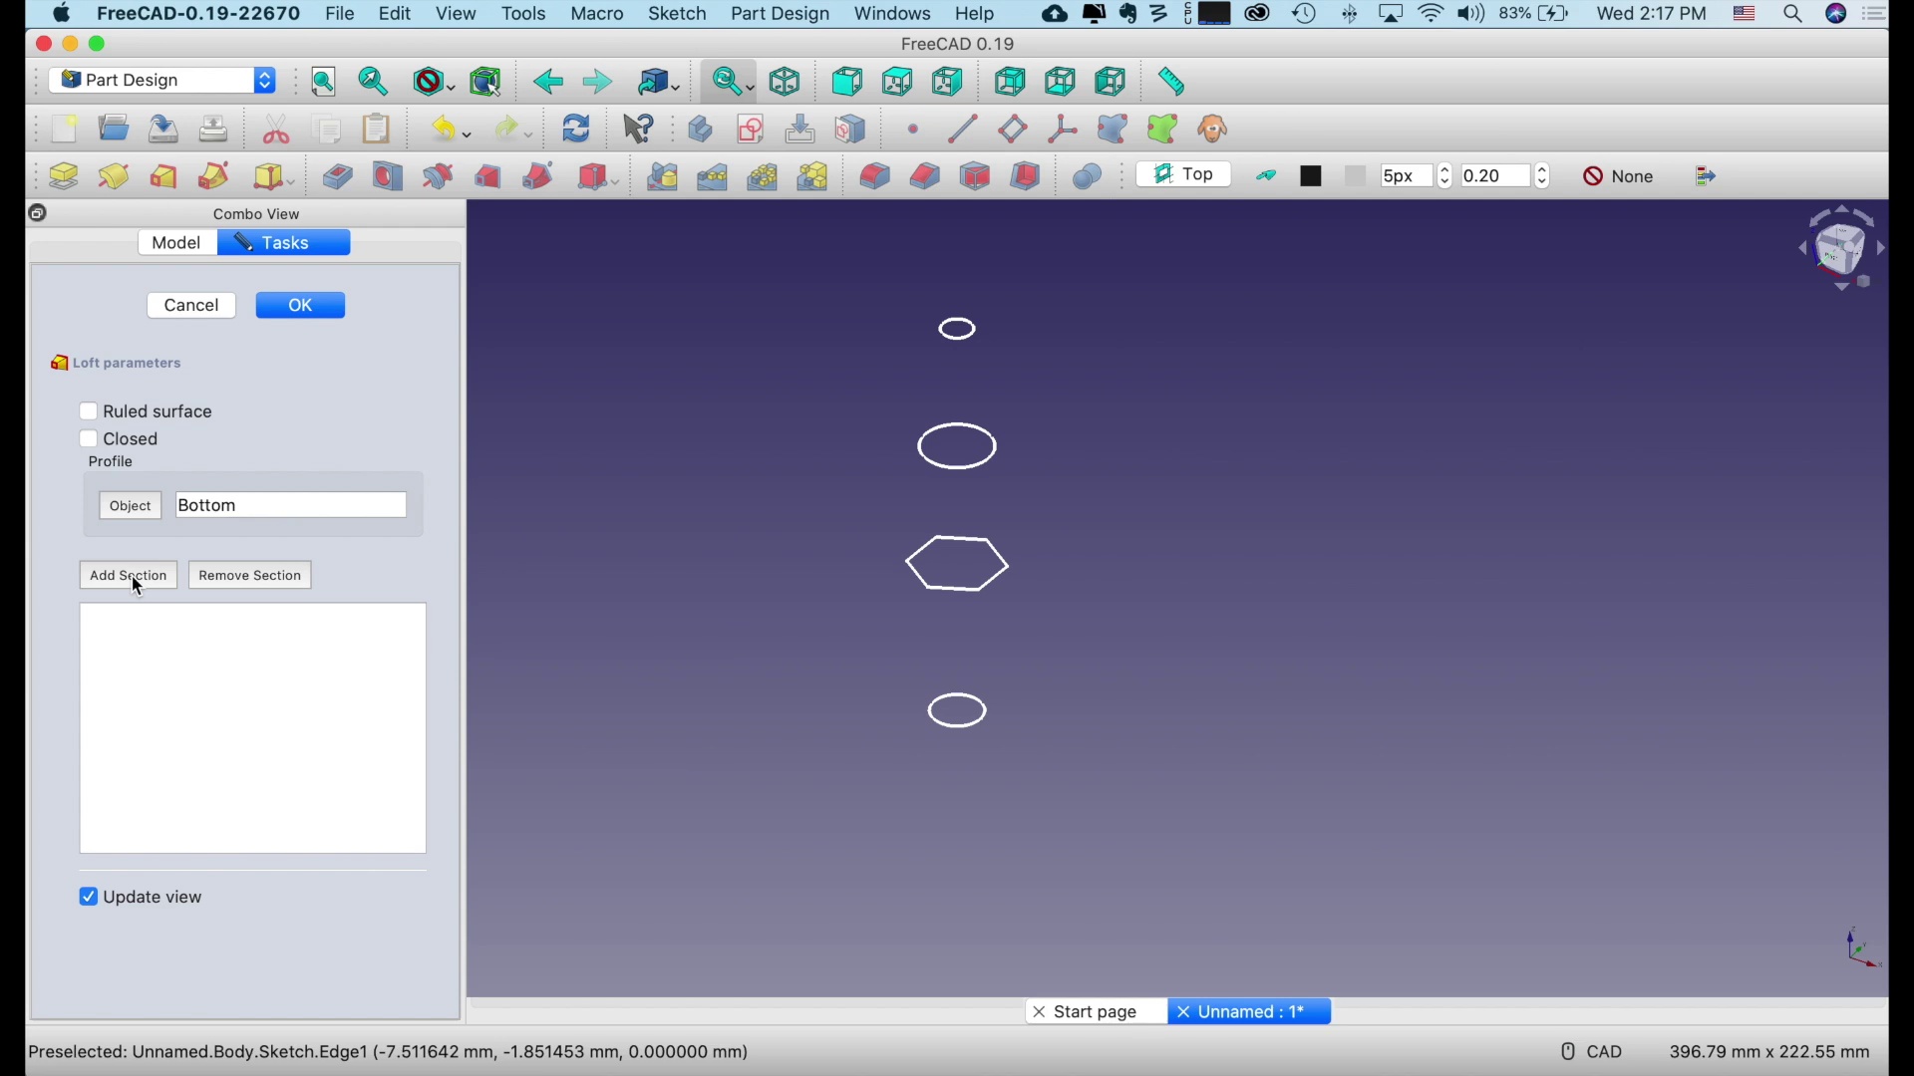
{"action": "left_click", "coordinate": [966, 596]}
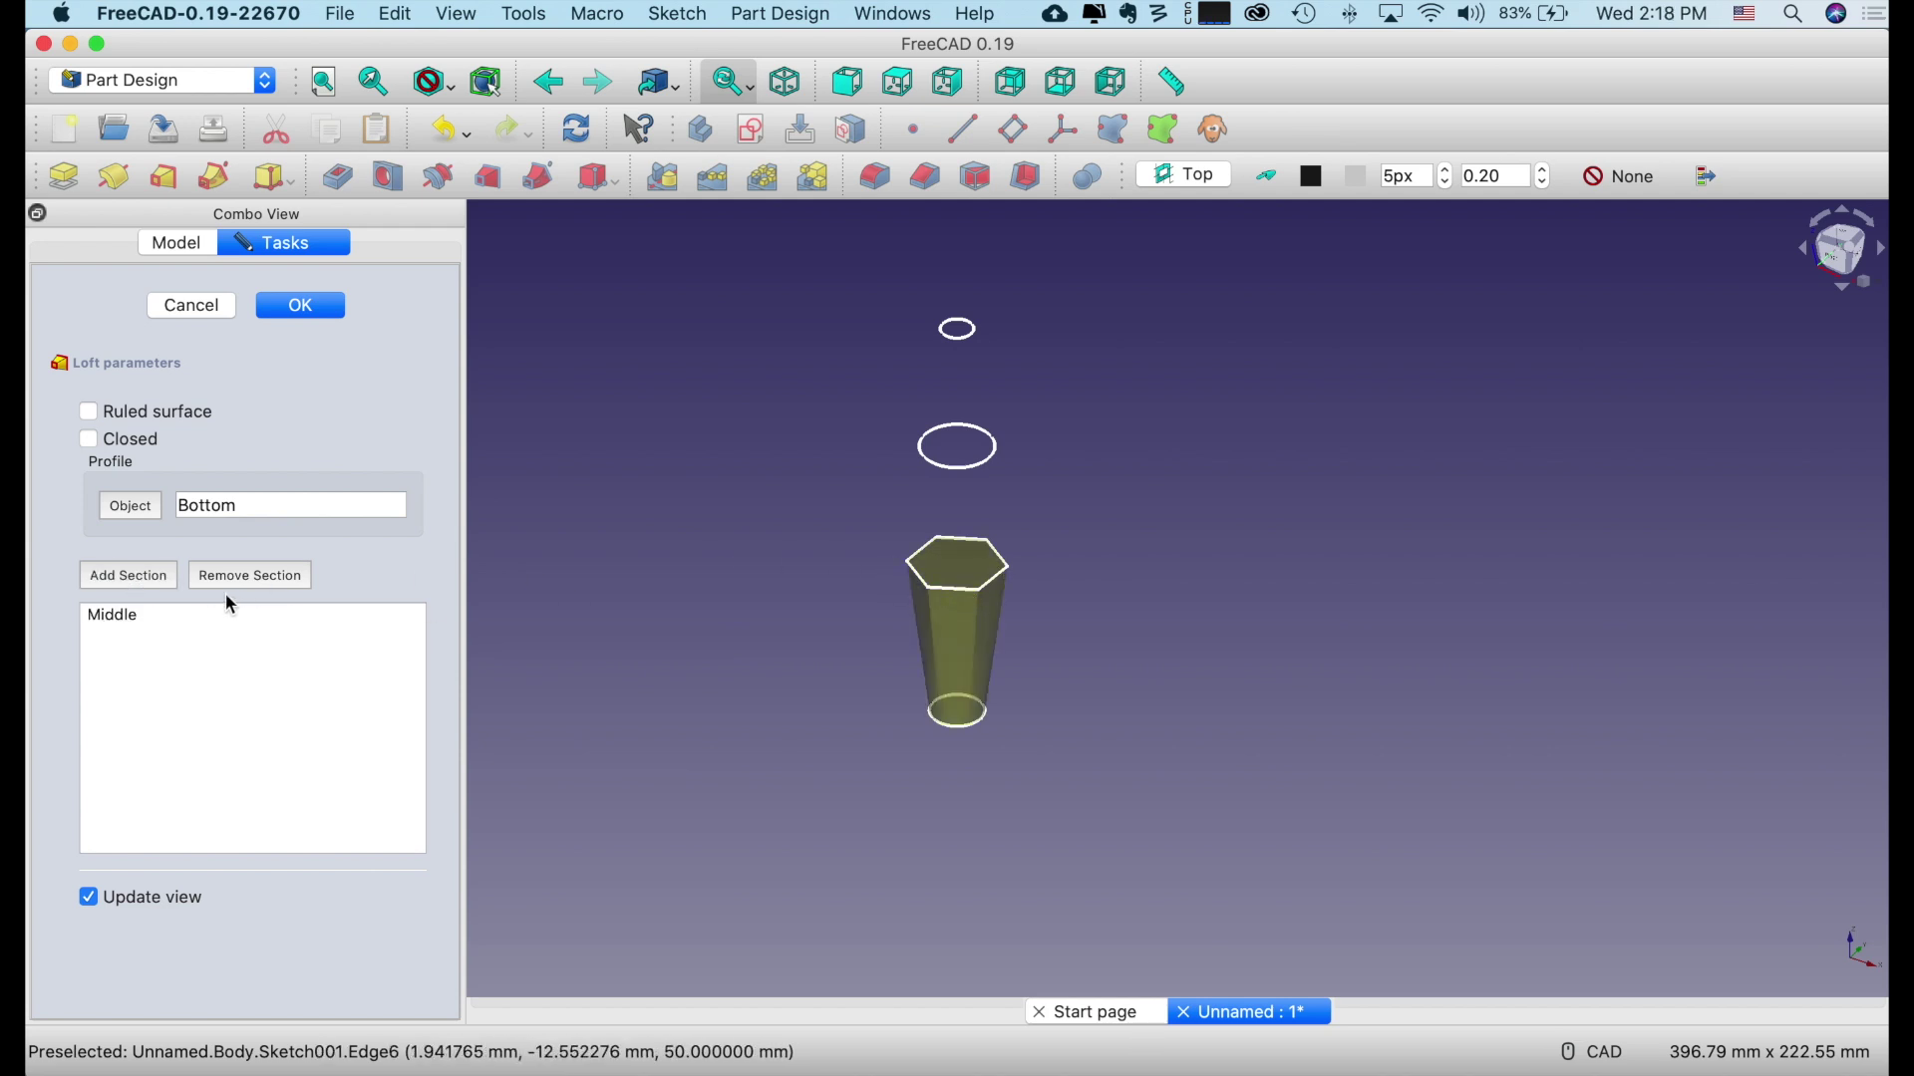
{"action": "left_click", "coordinate": [991, 467]}
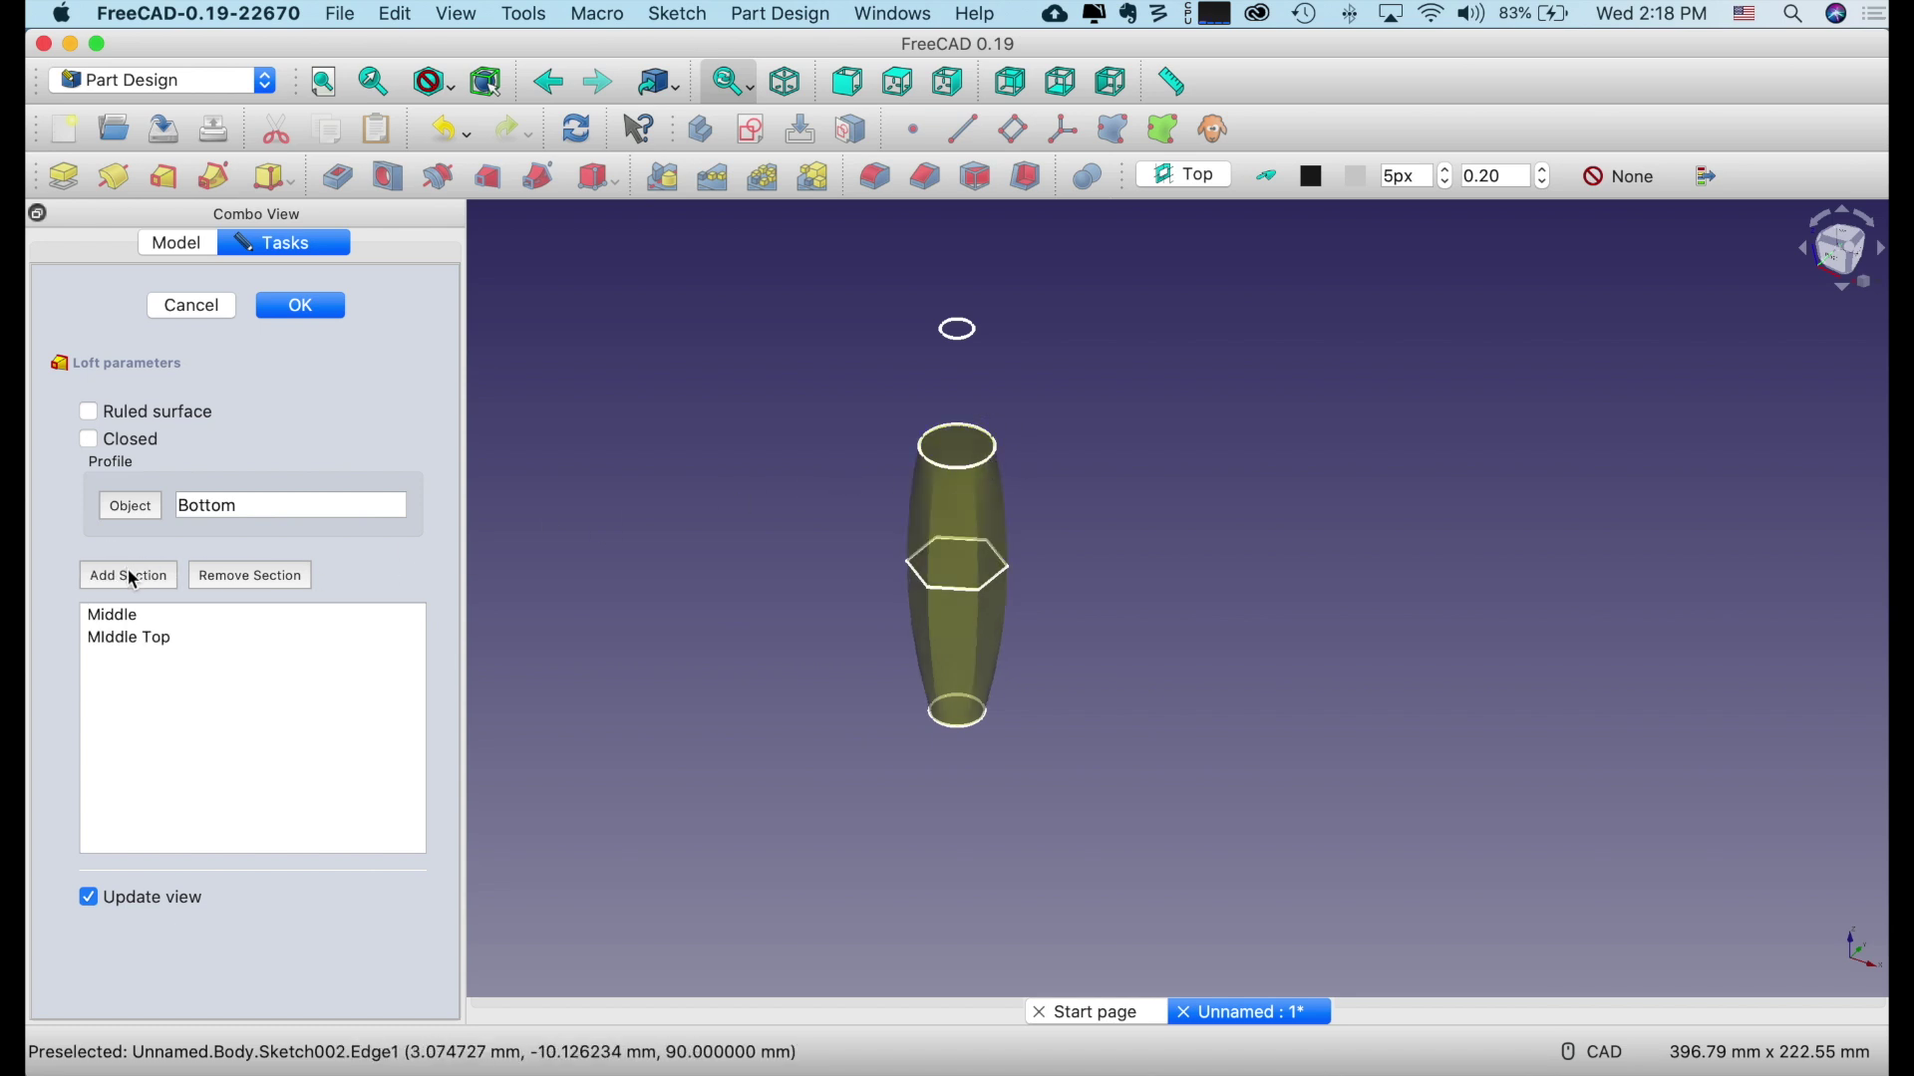
{"action": "left_click", "coordinate": [960, 331]}
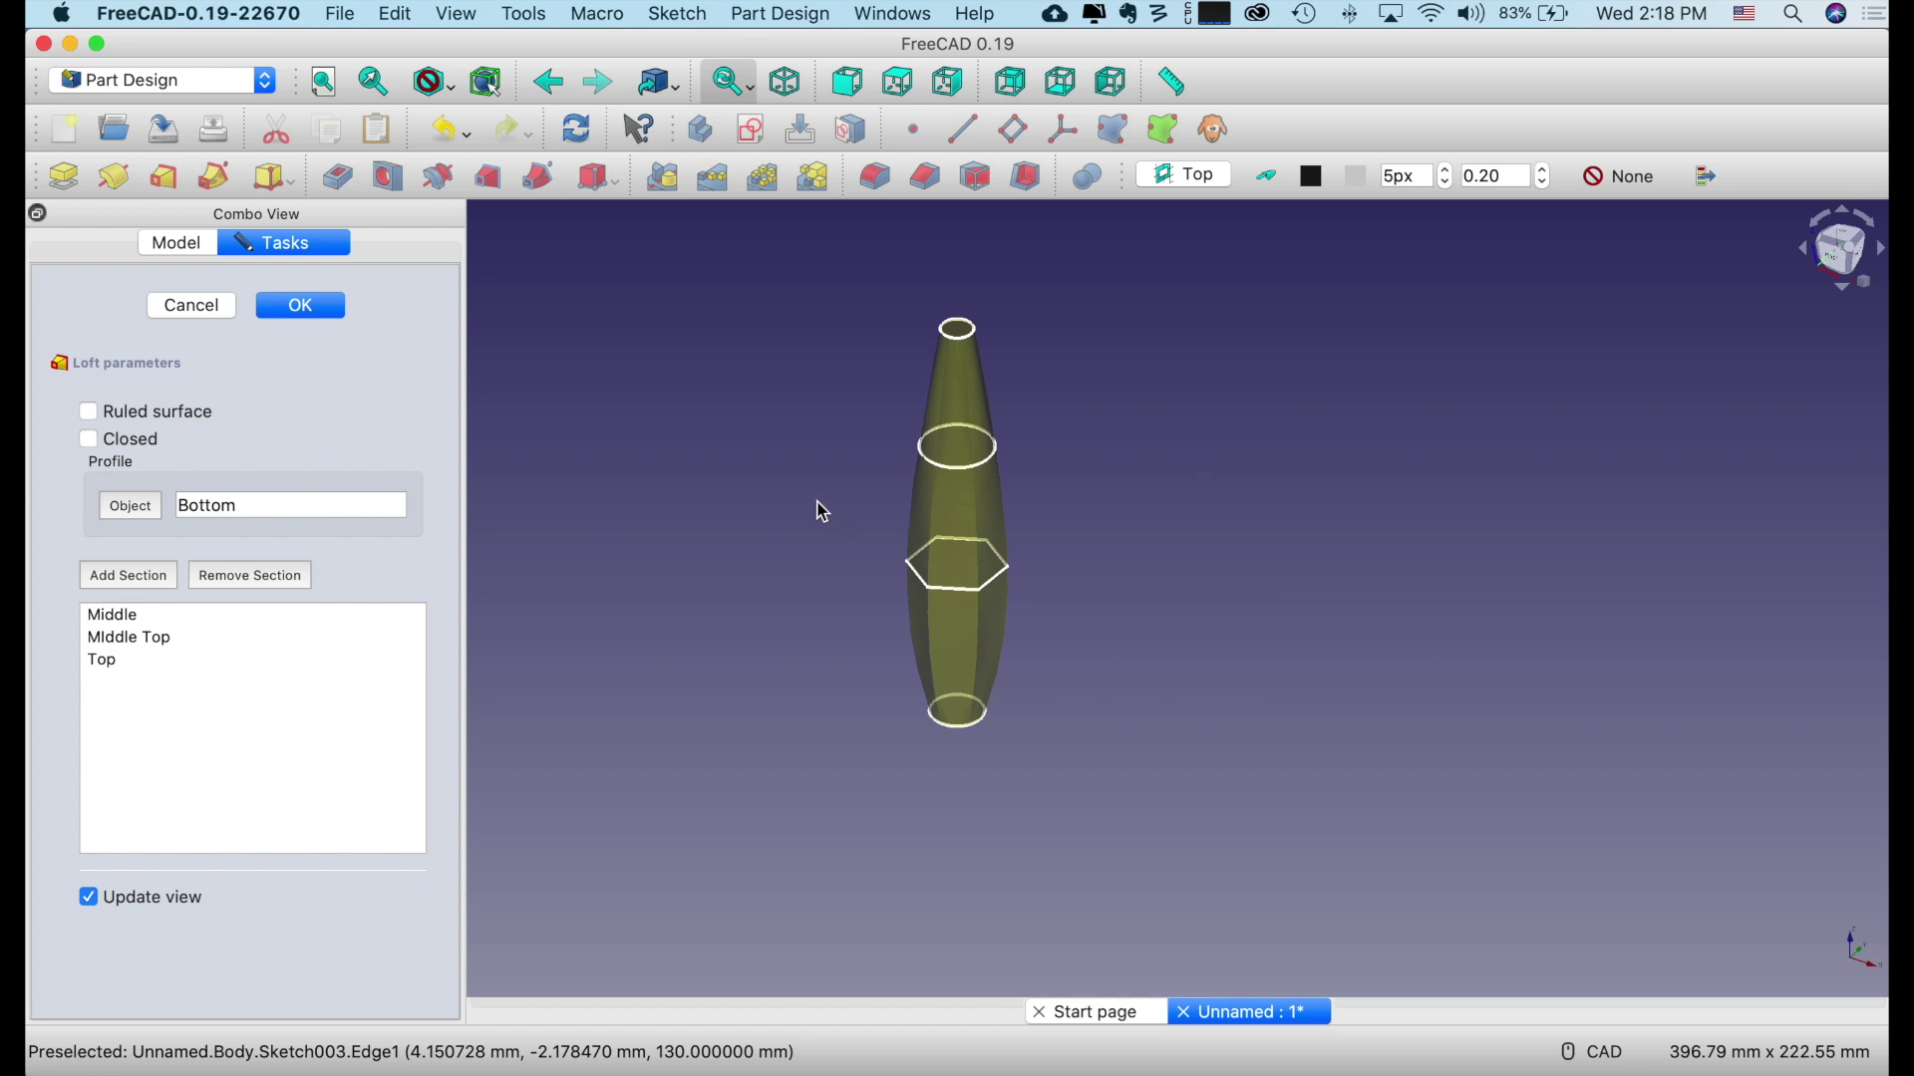
{"action": "left_click", "coordinate": [302, 308]}
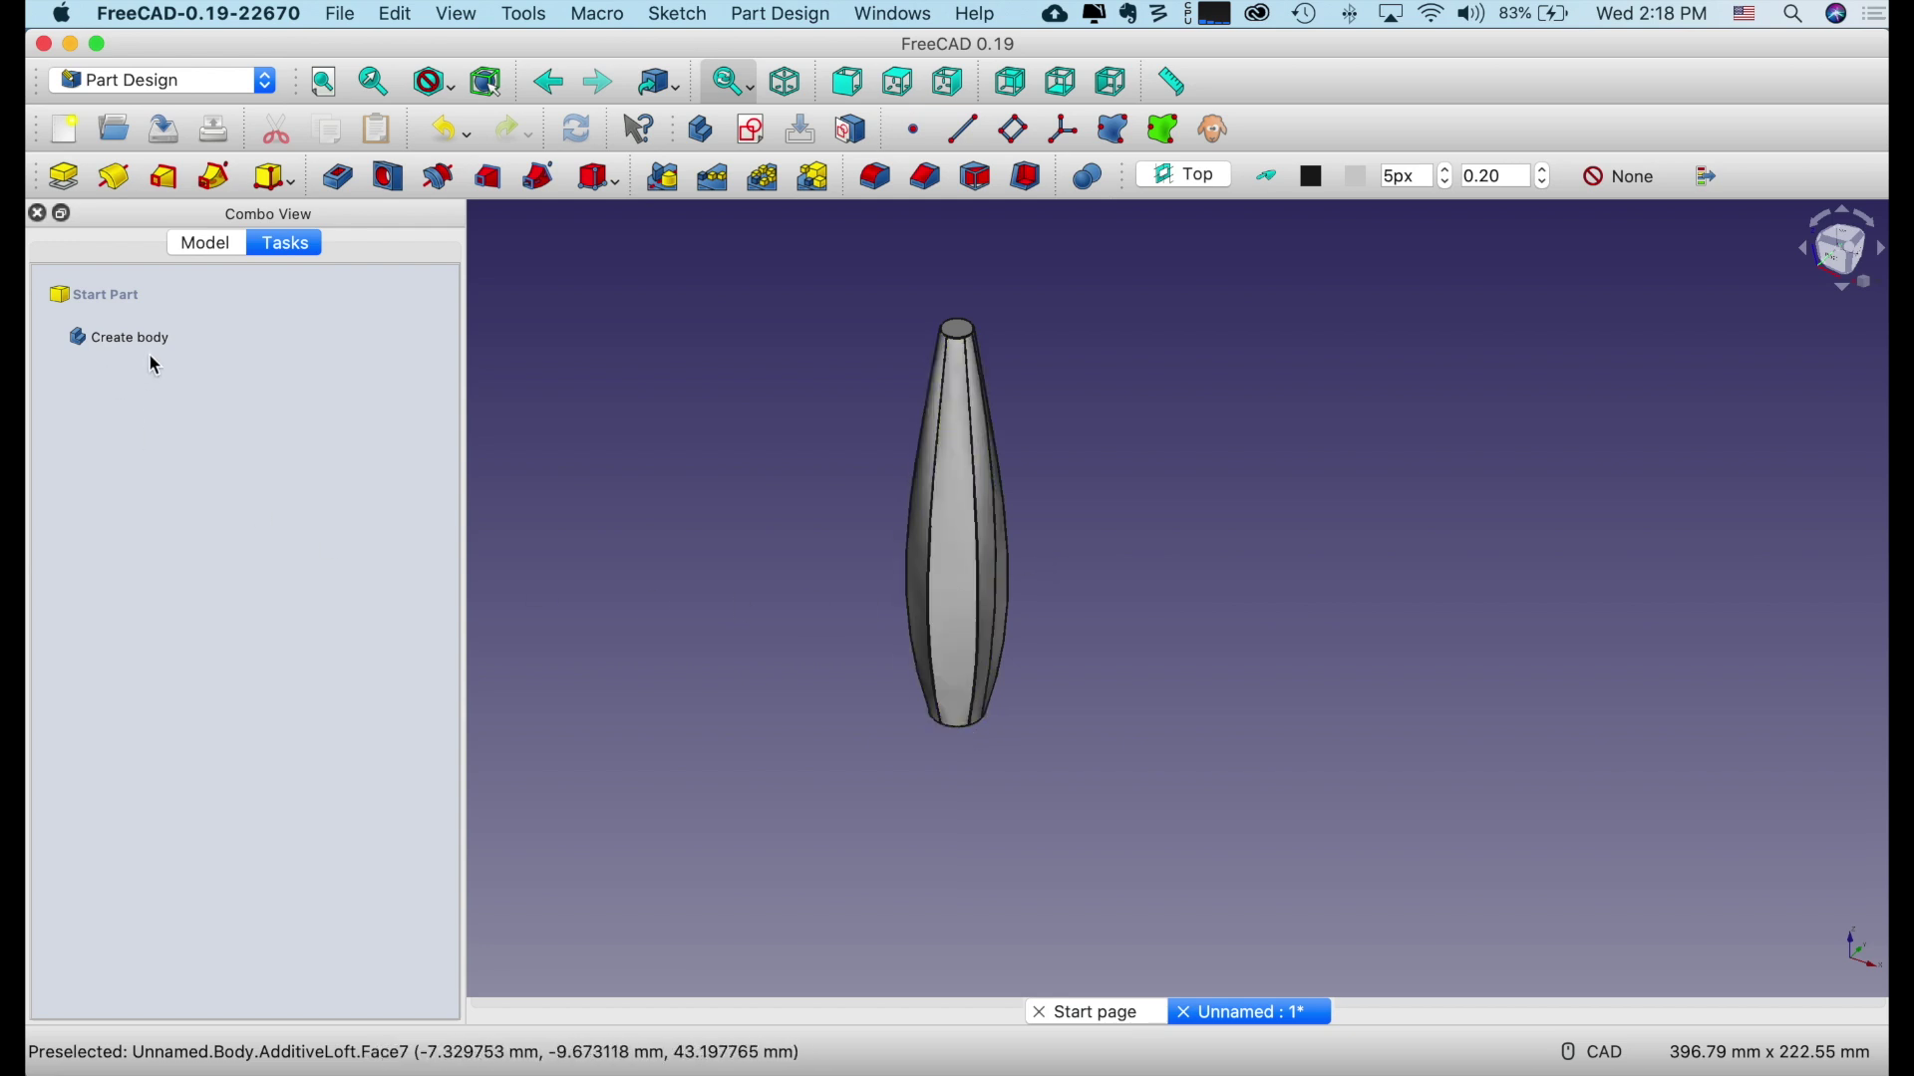
Open the Middle sketch under the loft, enlarge its hexagon to about 32 mm radius and finish the sketch.
{"action": "left_click", "coordinate": [212, 245]}
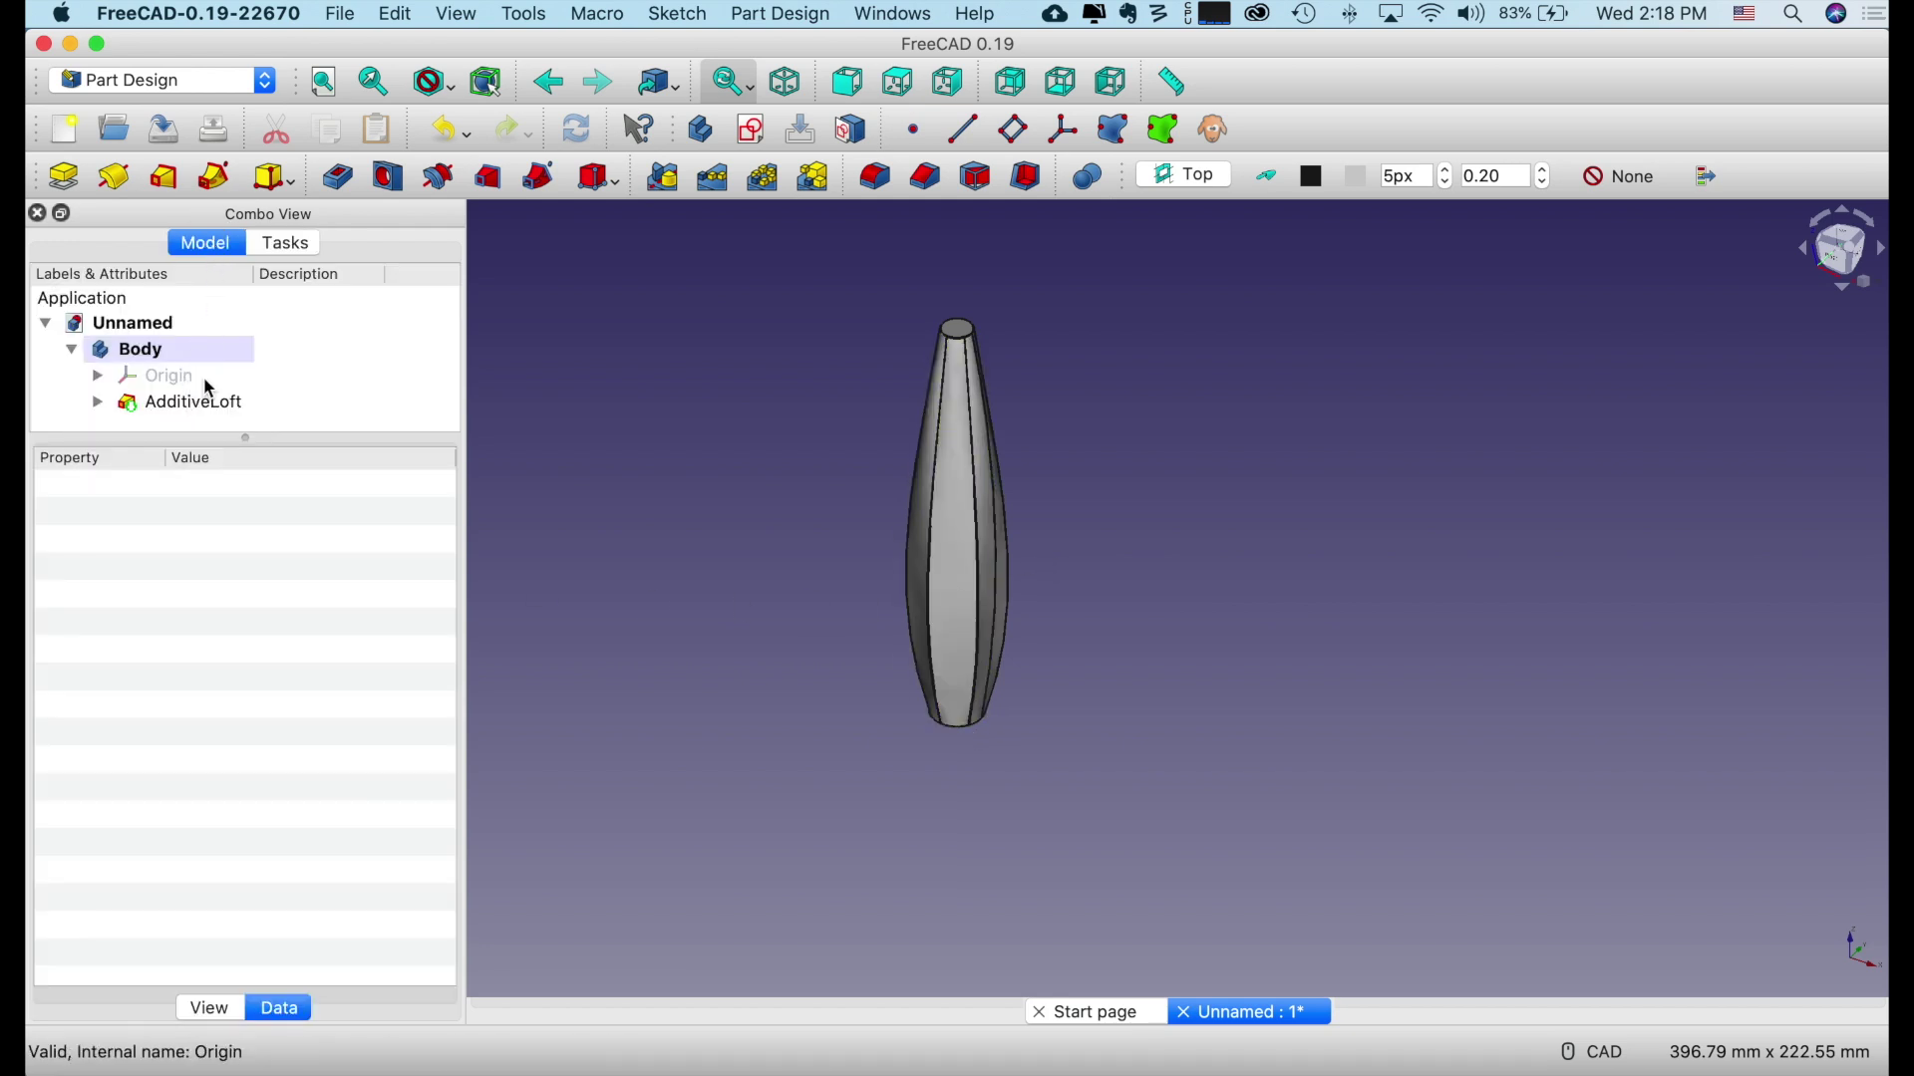
{"action": "left_click", "coordinate": [96, 405]}
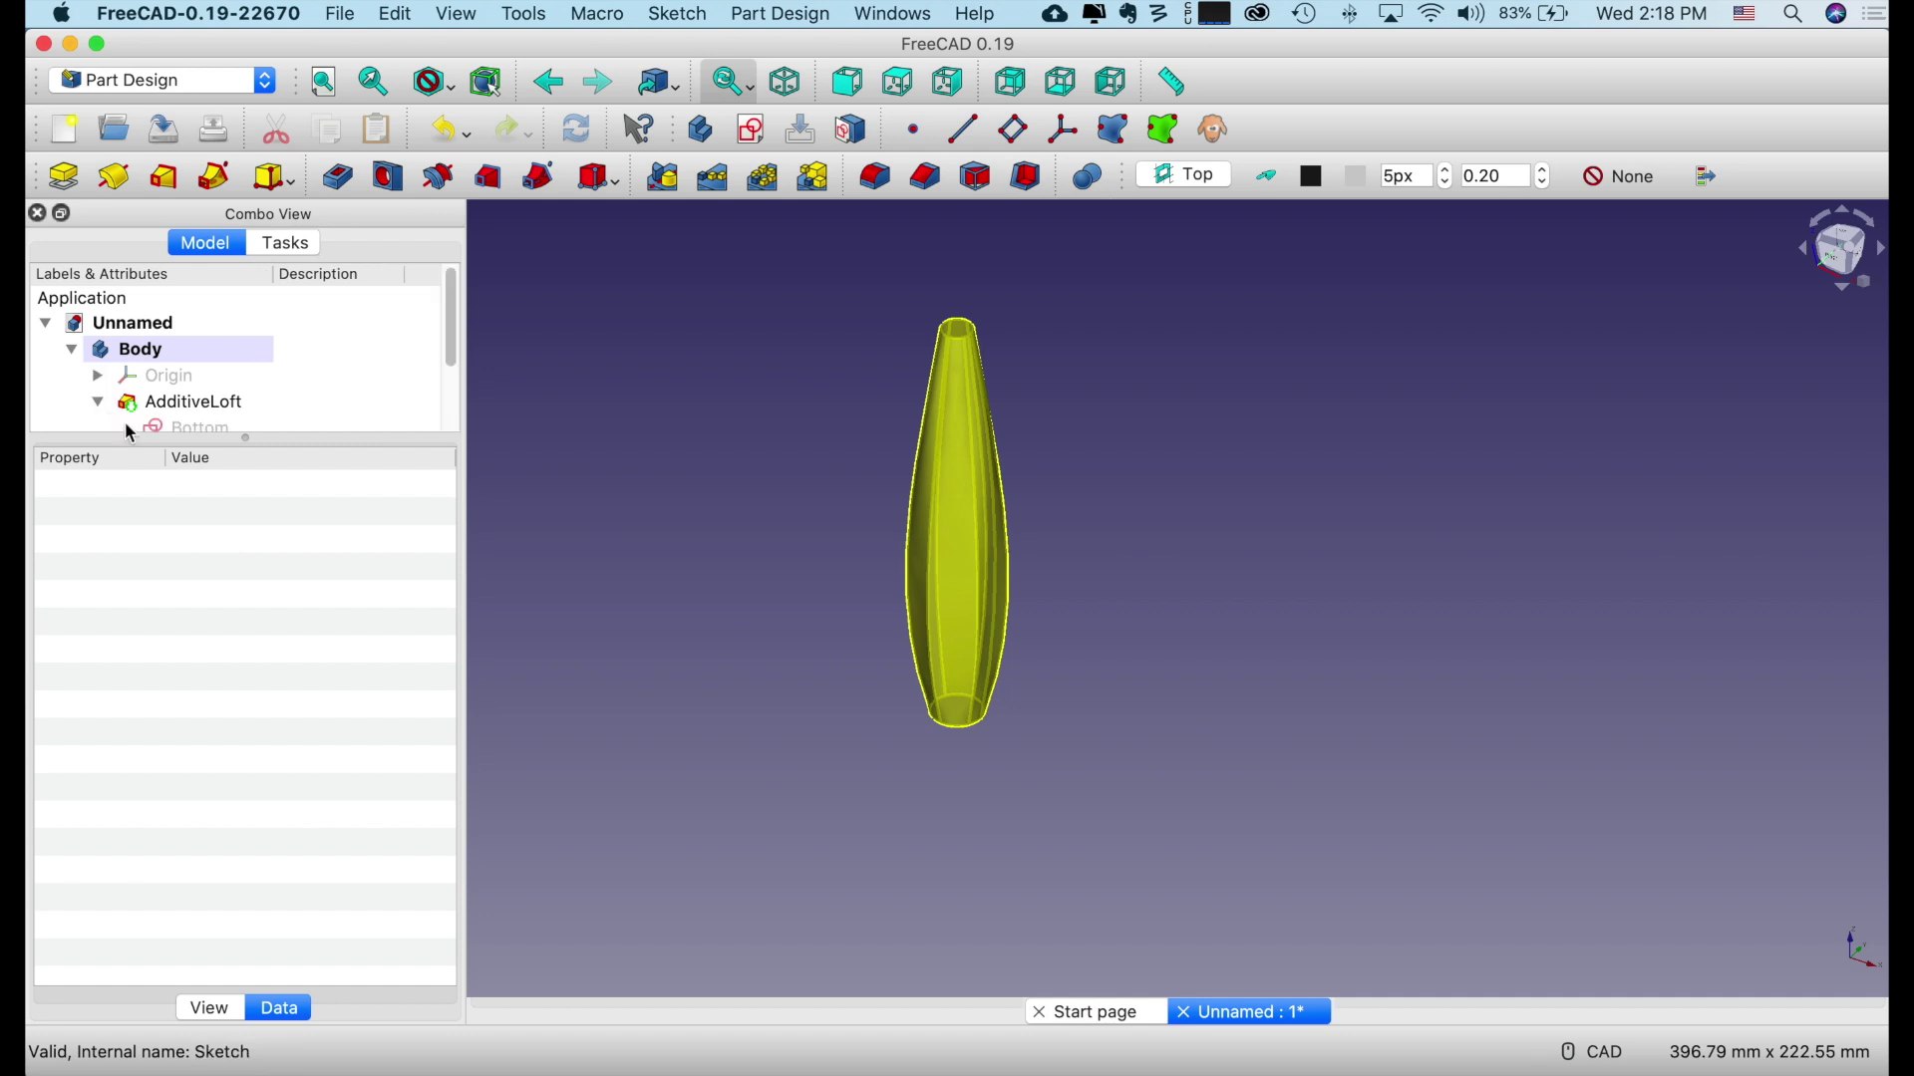
{"action": "left_click_drag", "start_coordinate": [235, 438], "coordinate": [230, 736]}
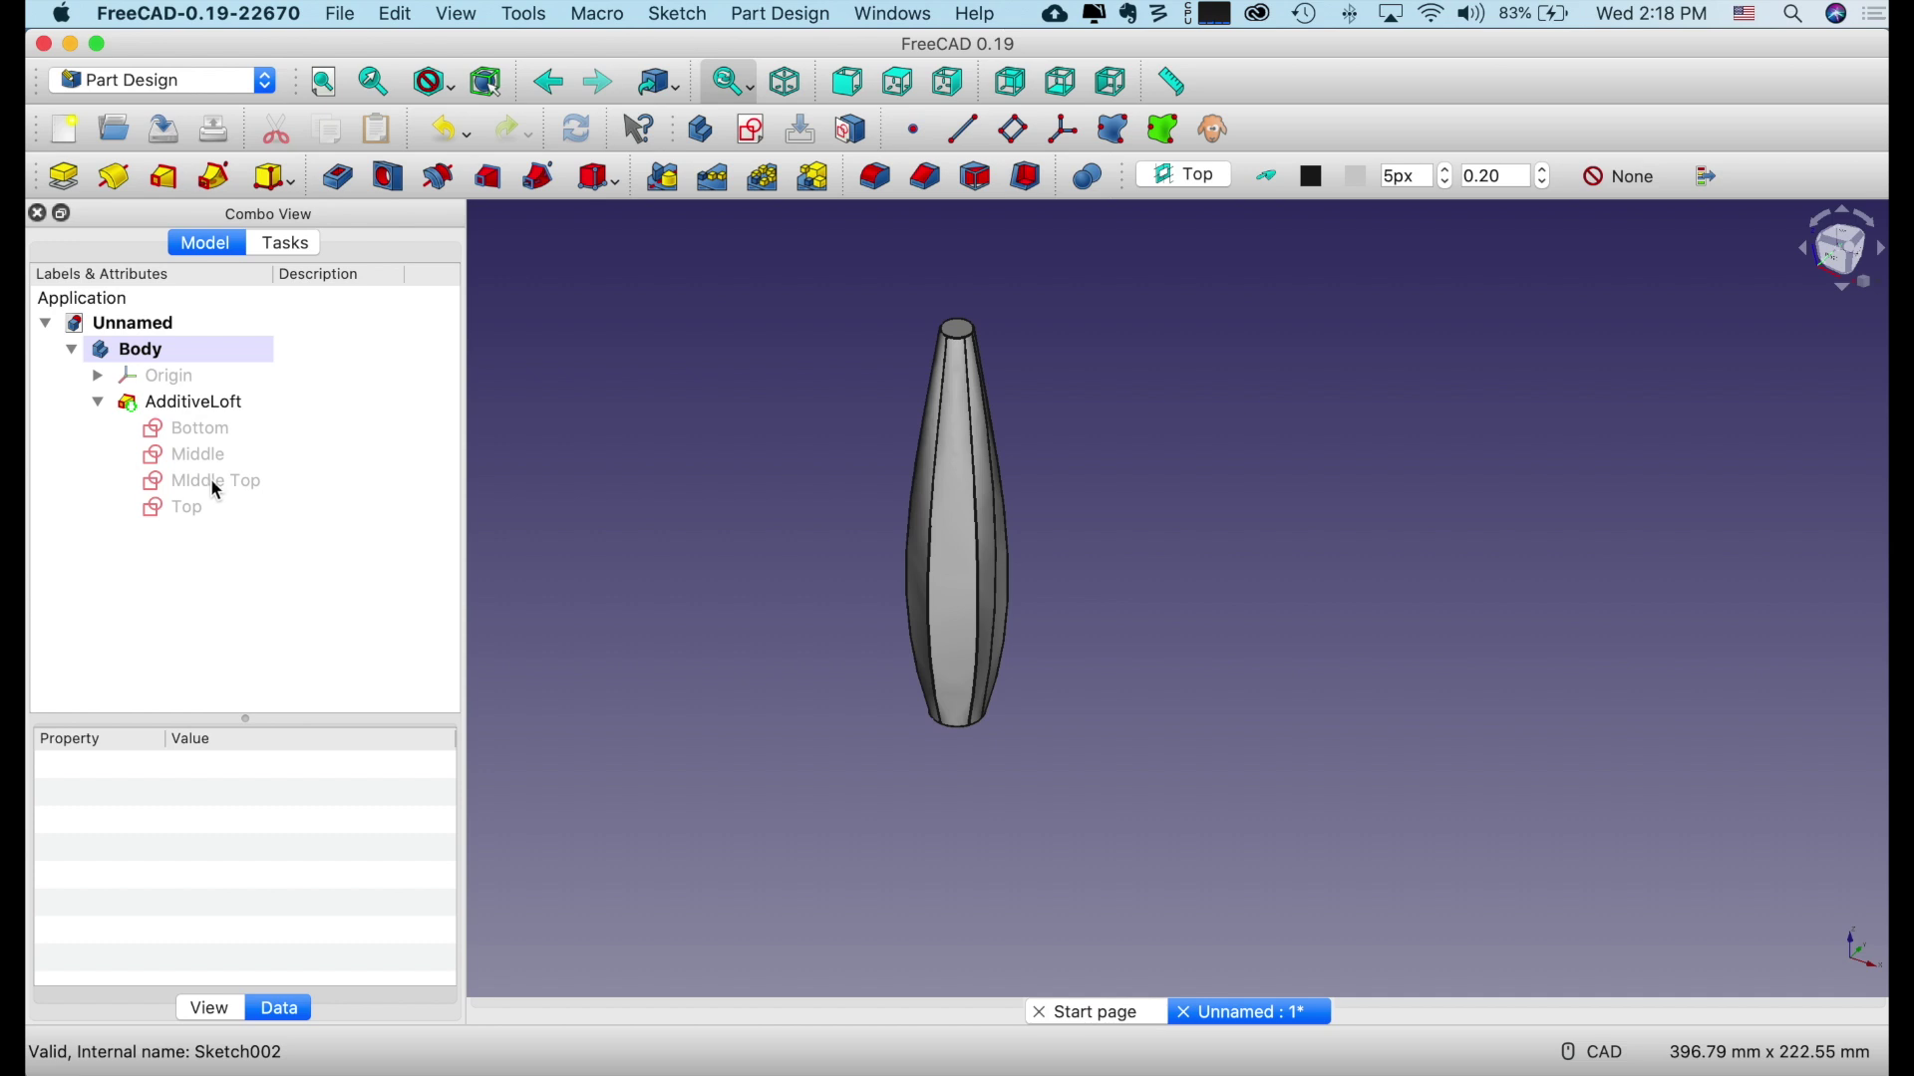
{"action": "double_click", "coordinate": [205, 455]}
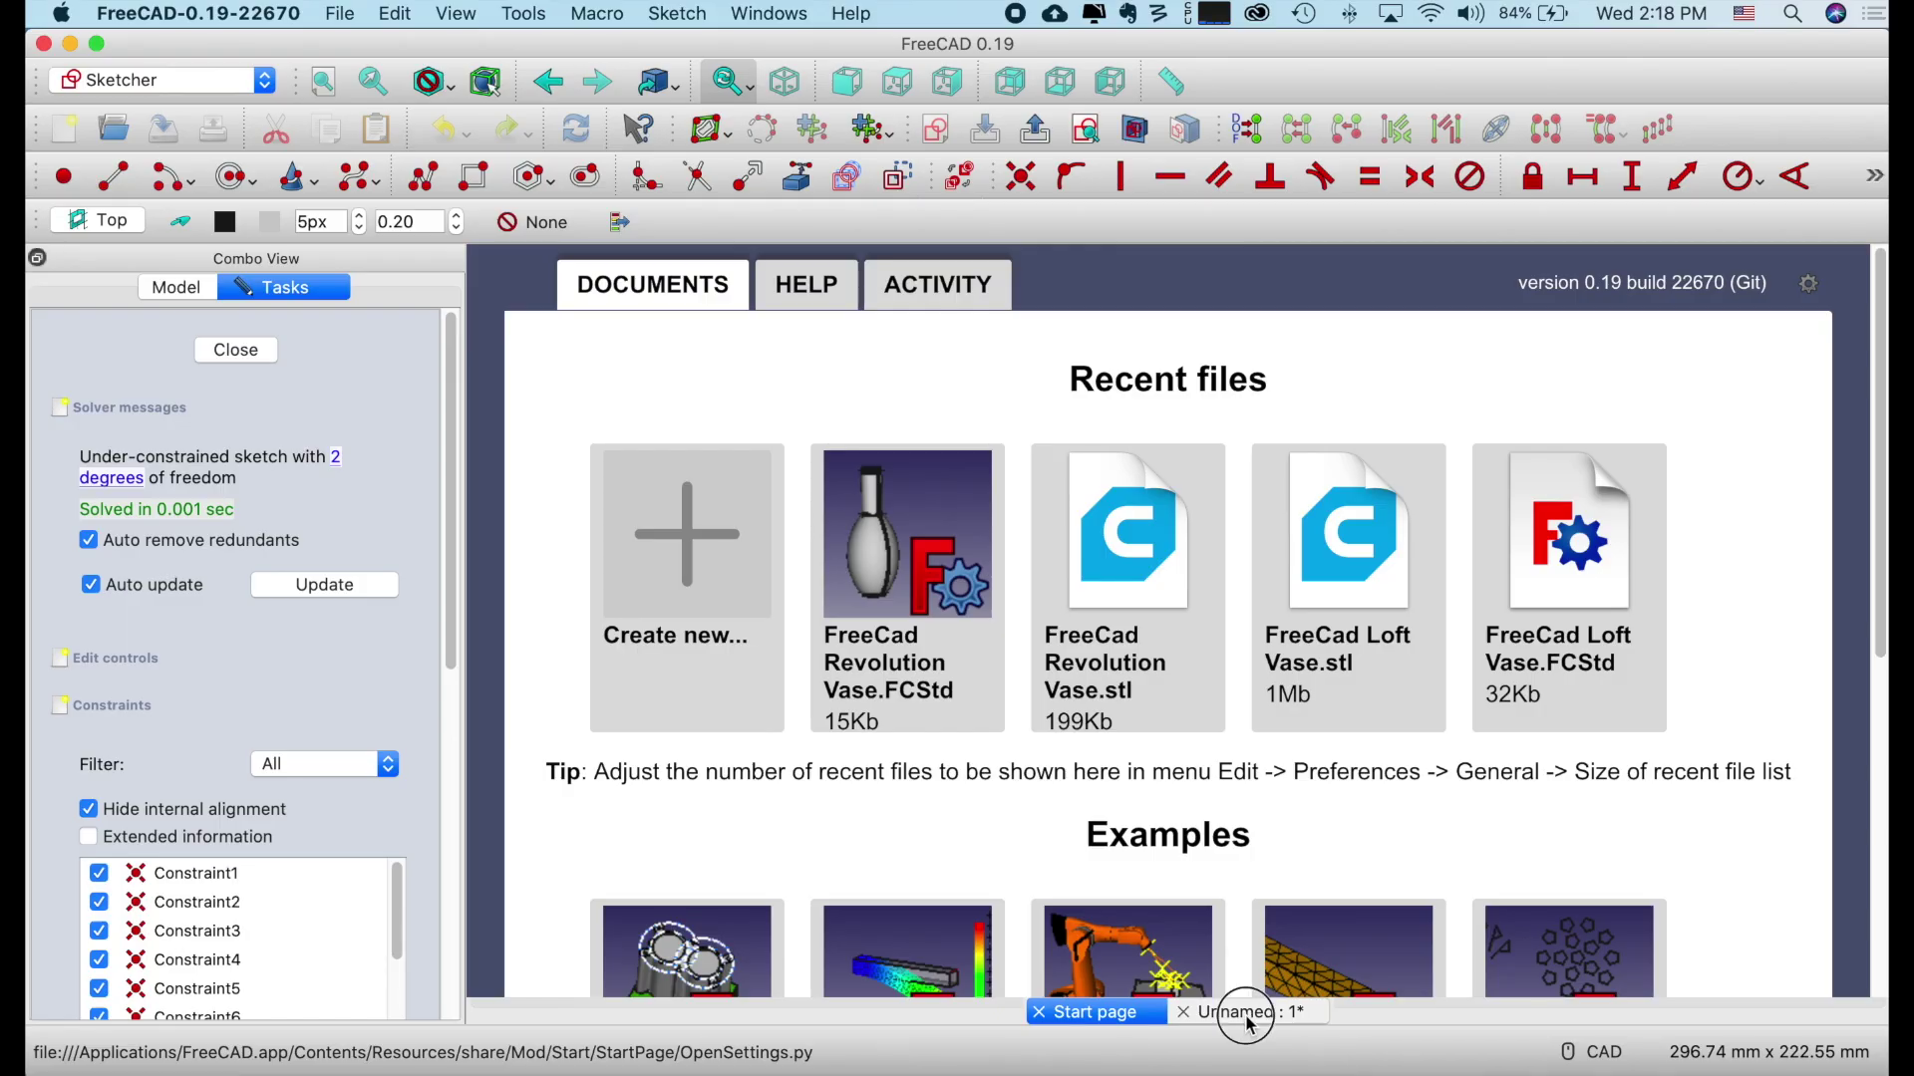
{"action": "left_click", "coordinate": [1247, 1013]}
{"action": "left_click", "coordinate": [1074, 763]}
{"action": "left_click_drag", "start_coordinate": [1076, 767], "coordinate": [1139, 763]}
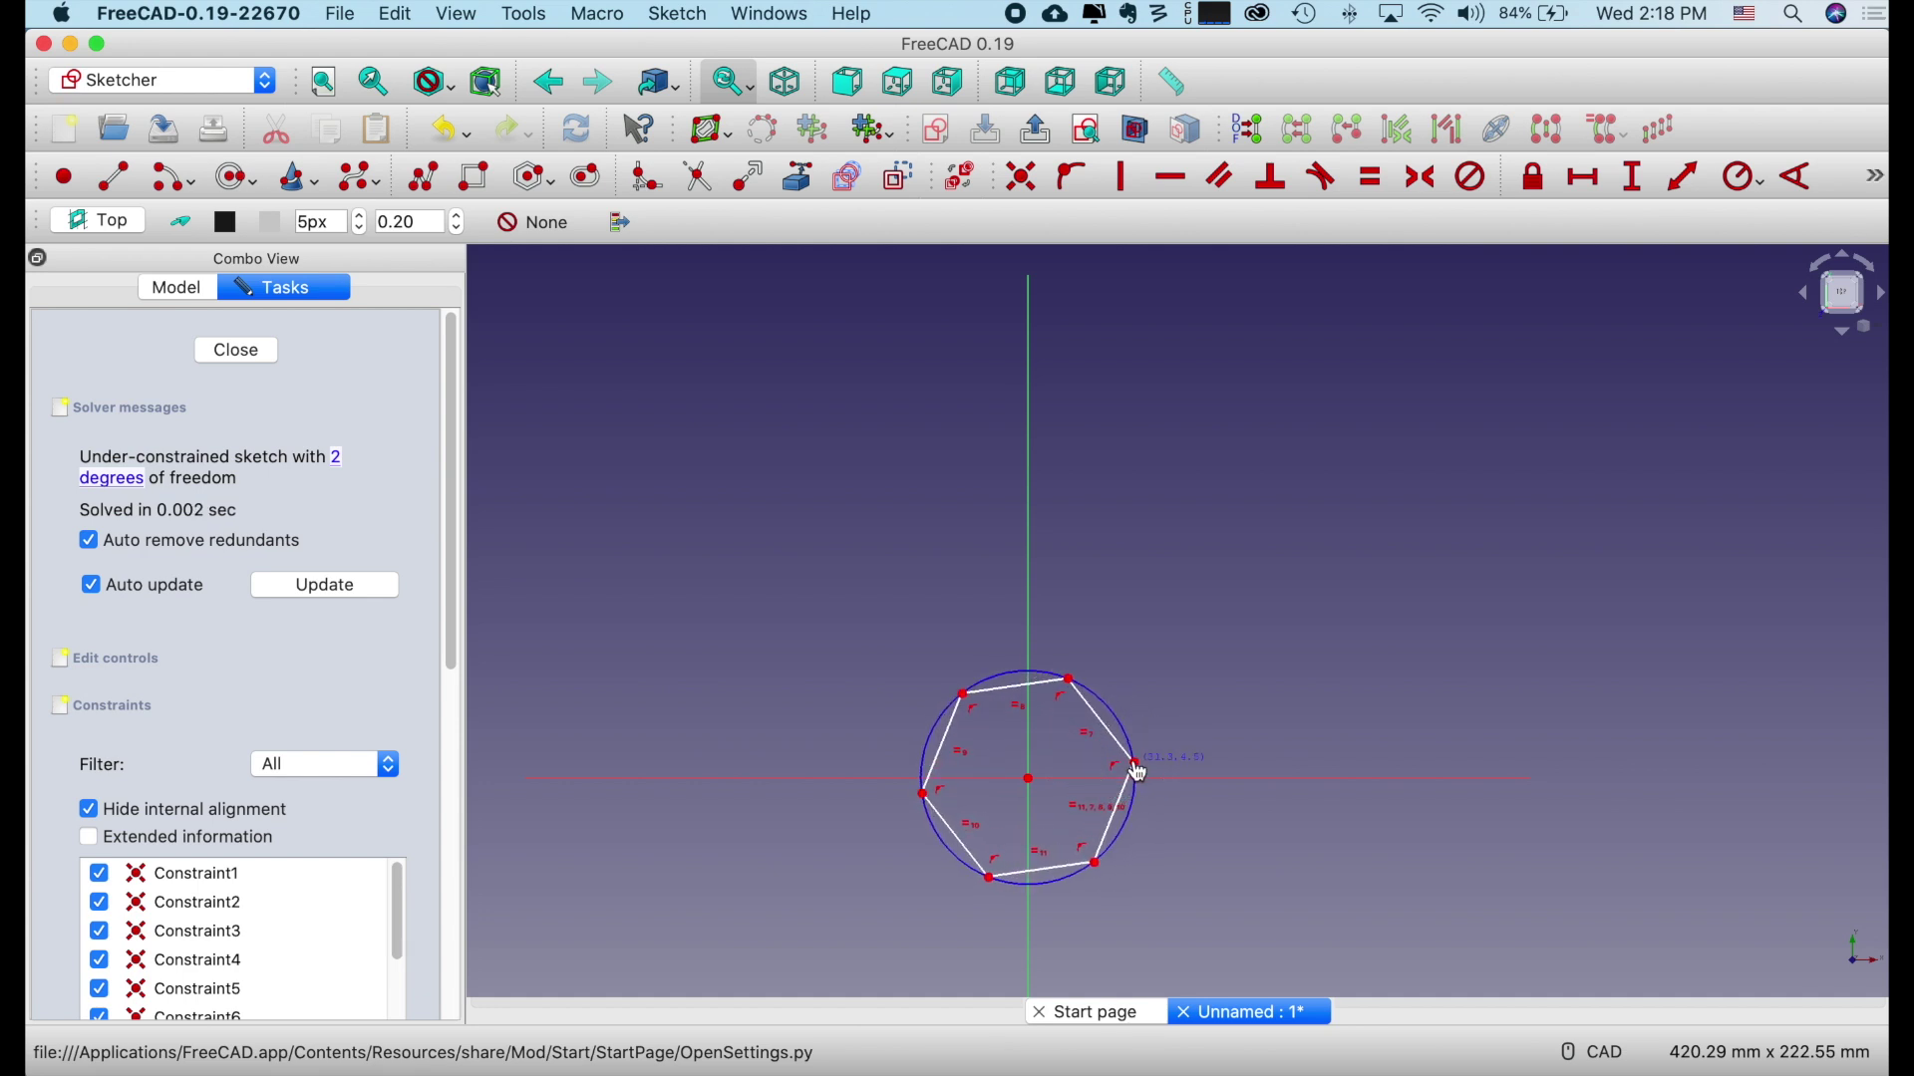
{"action": "left_click", "coordinate": [225, 351]}
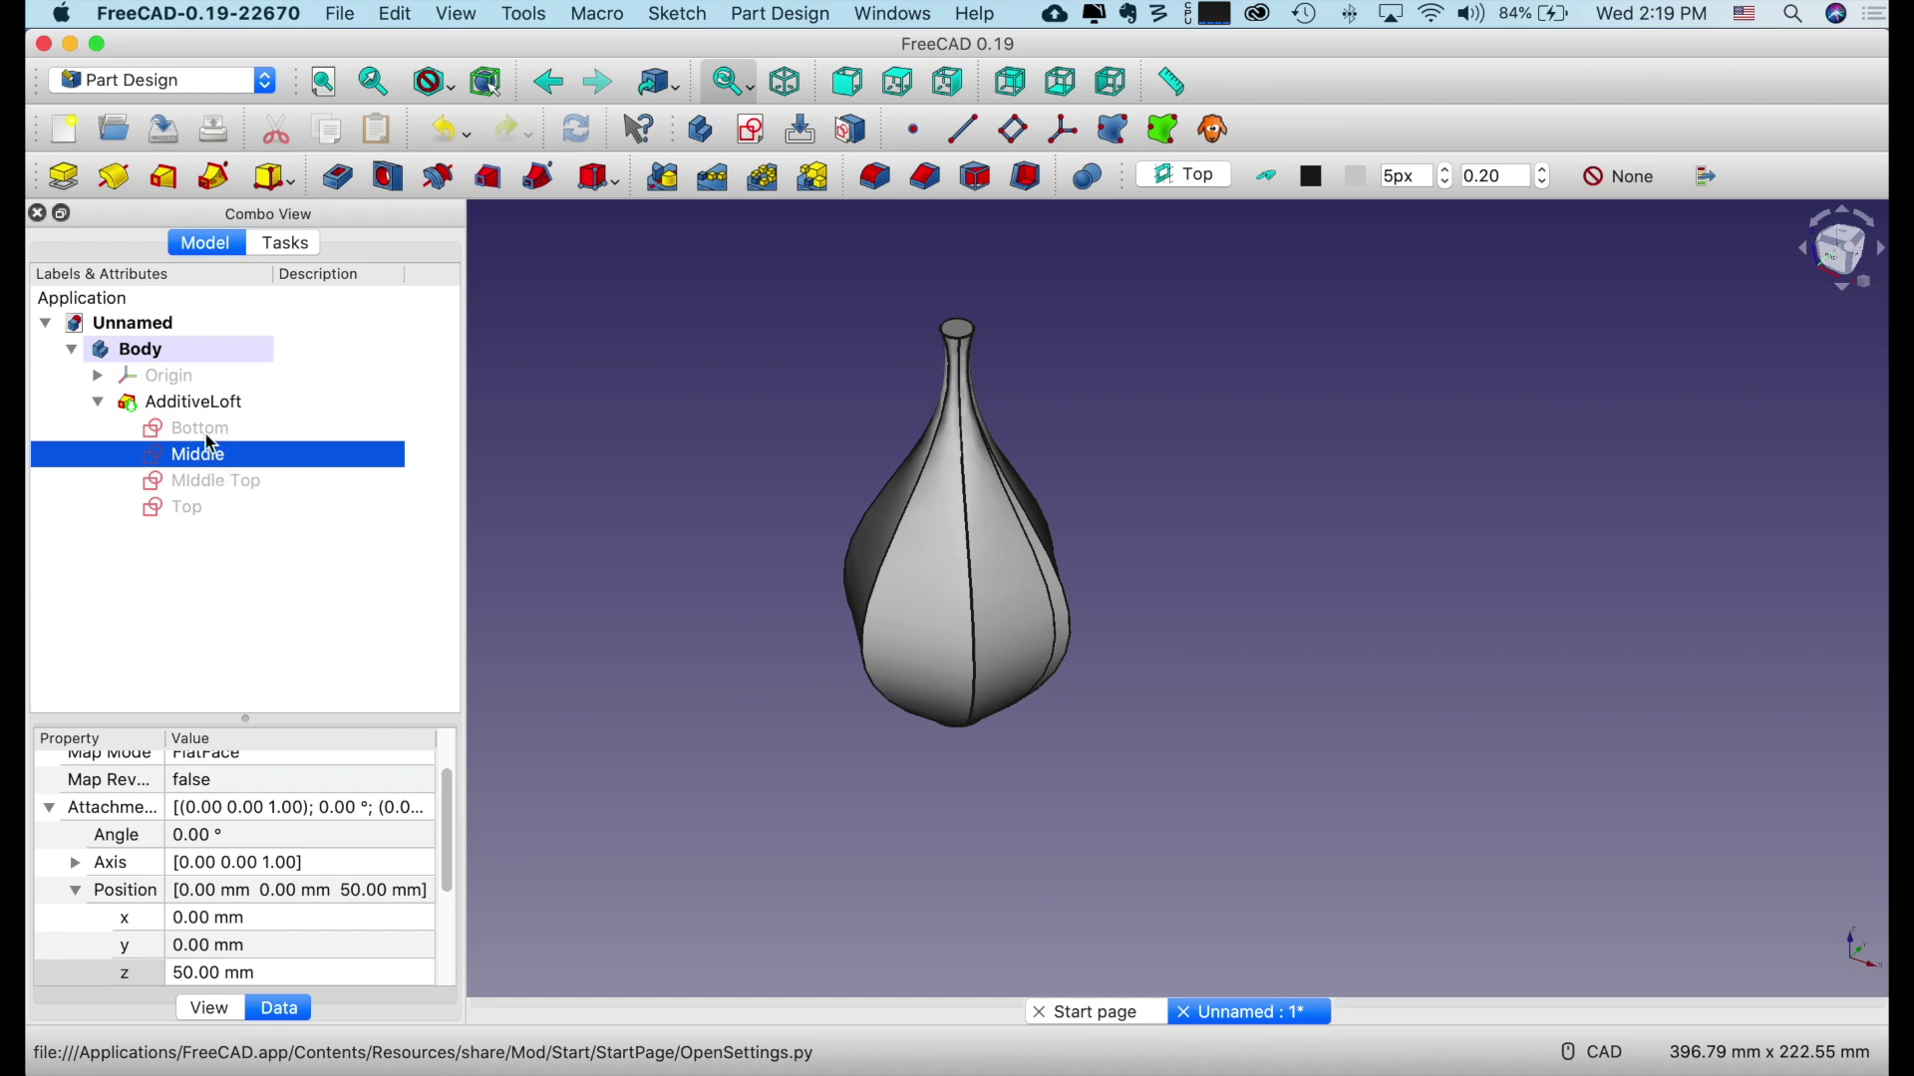
Open the loft's Top sketch, close the Start page, enlarge the origin-centred circle slightly and finish the sketch.
{"action": "double_click", "coordinate": [189, 509]}
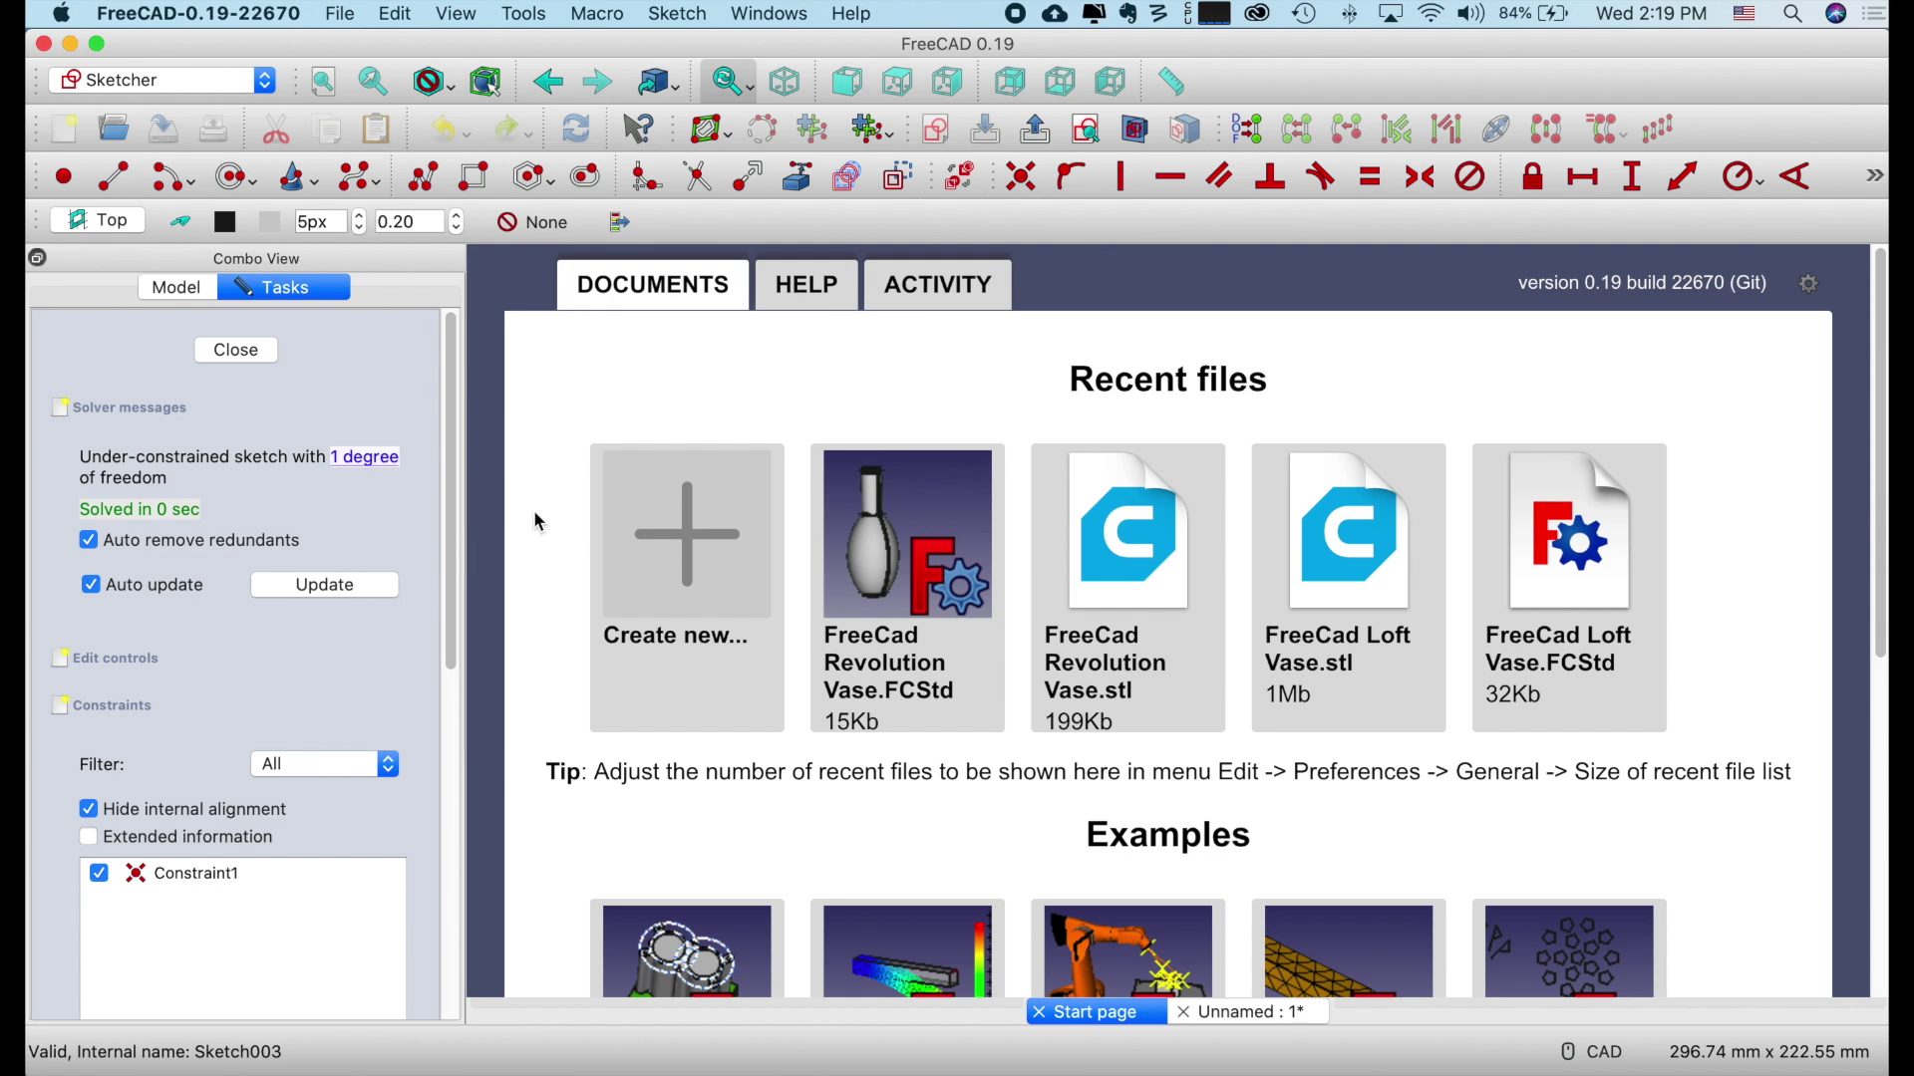
{"action": "left_click", "coordinate": [1034, 1013]}
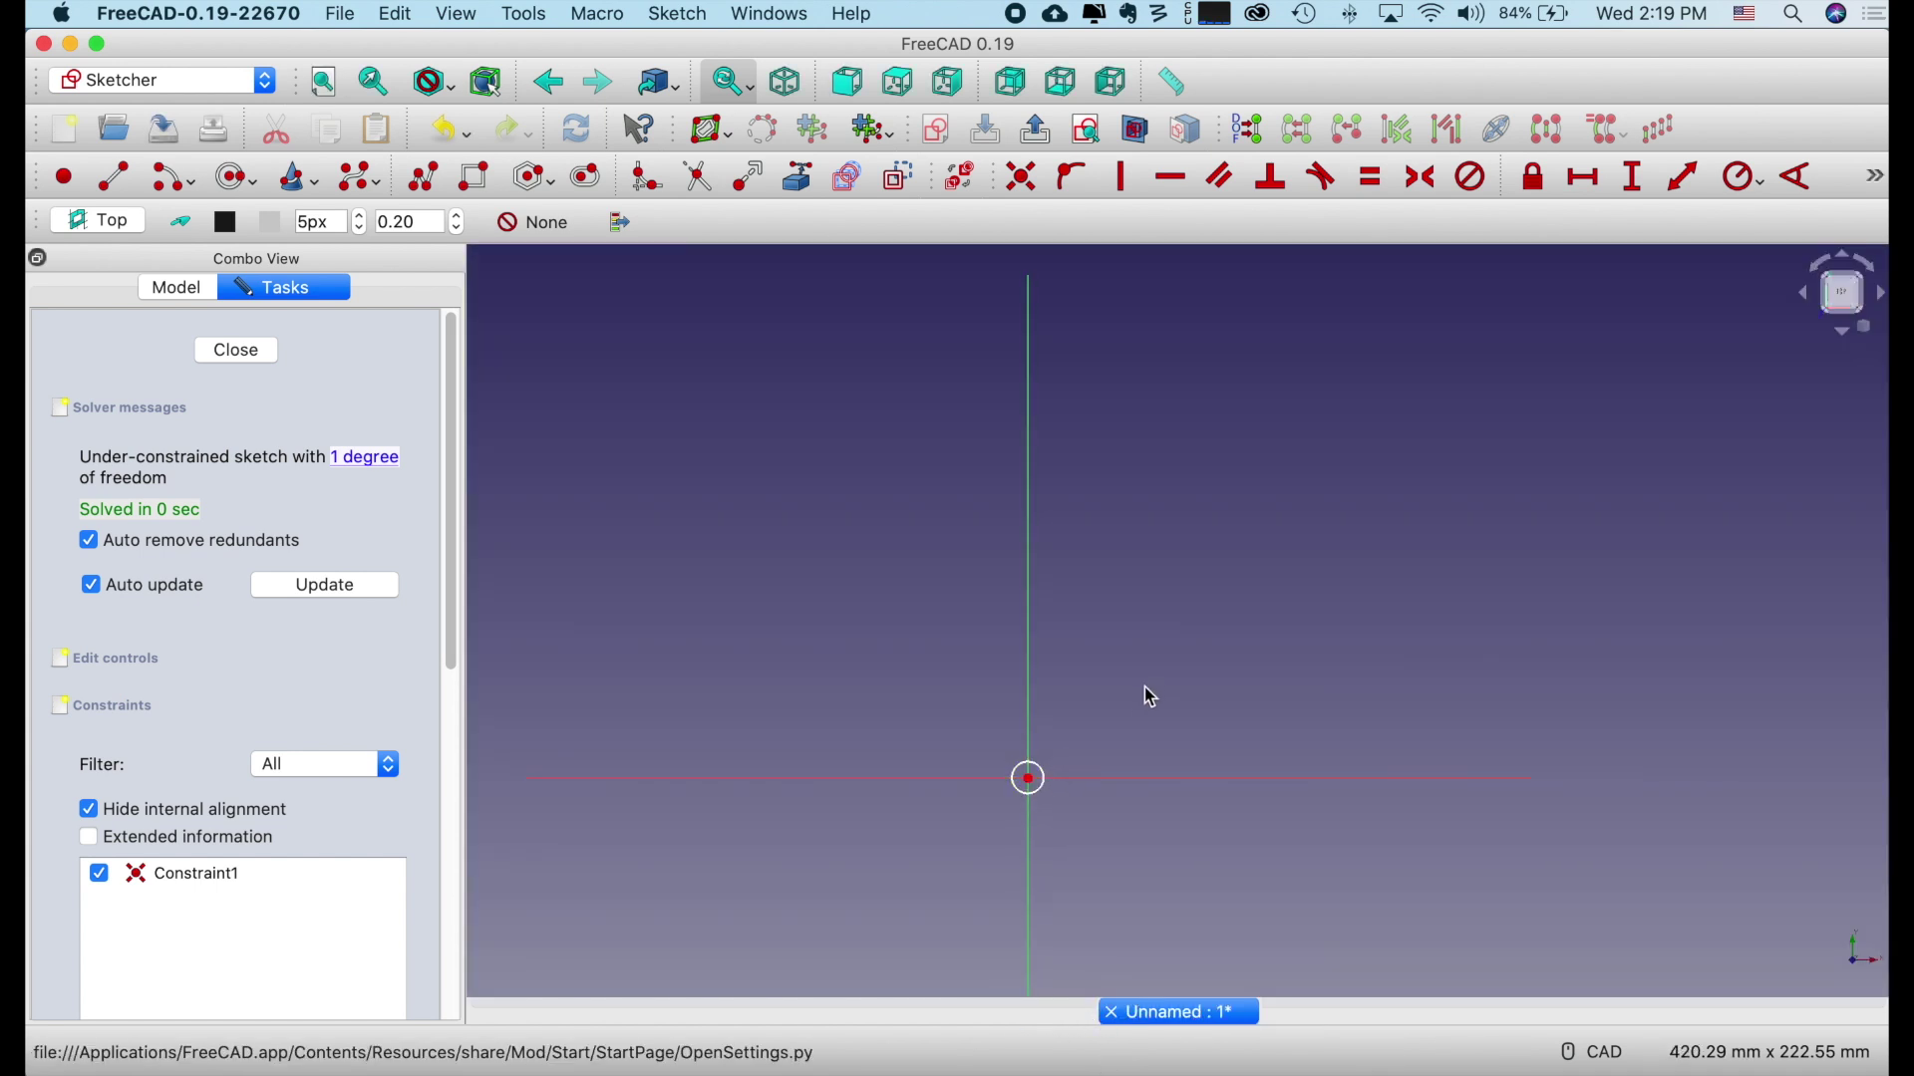
{"action": "scroll", "coordinate": [1156, 692], "scroll_direction": "up", "scroll_amount": 5}
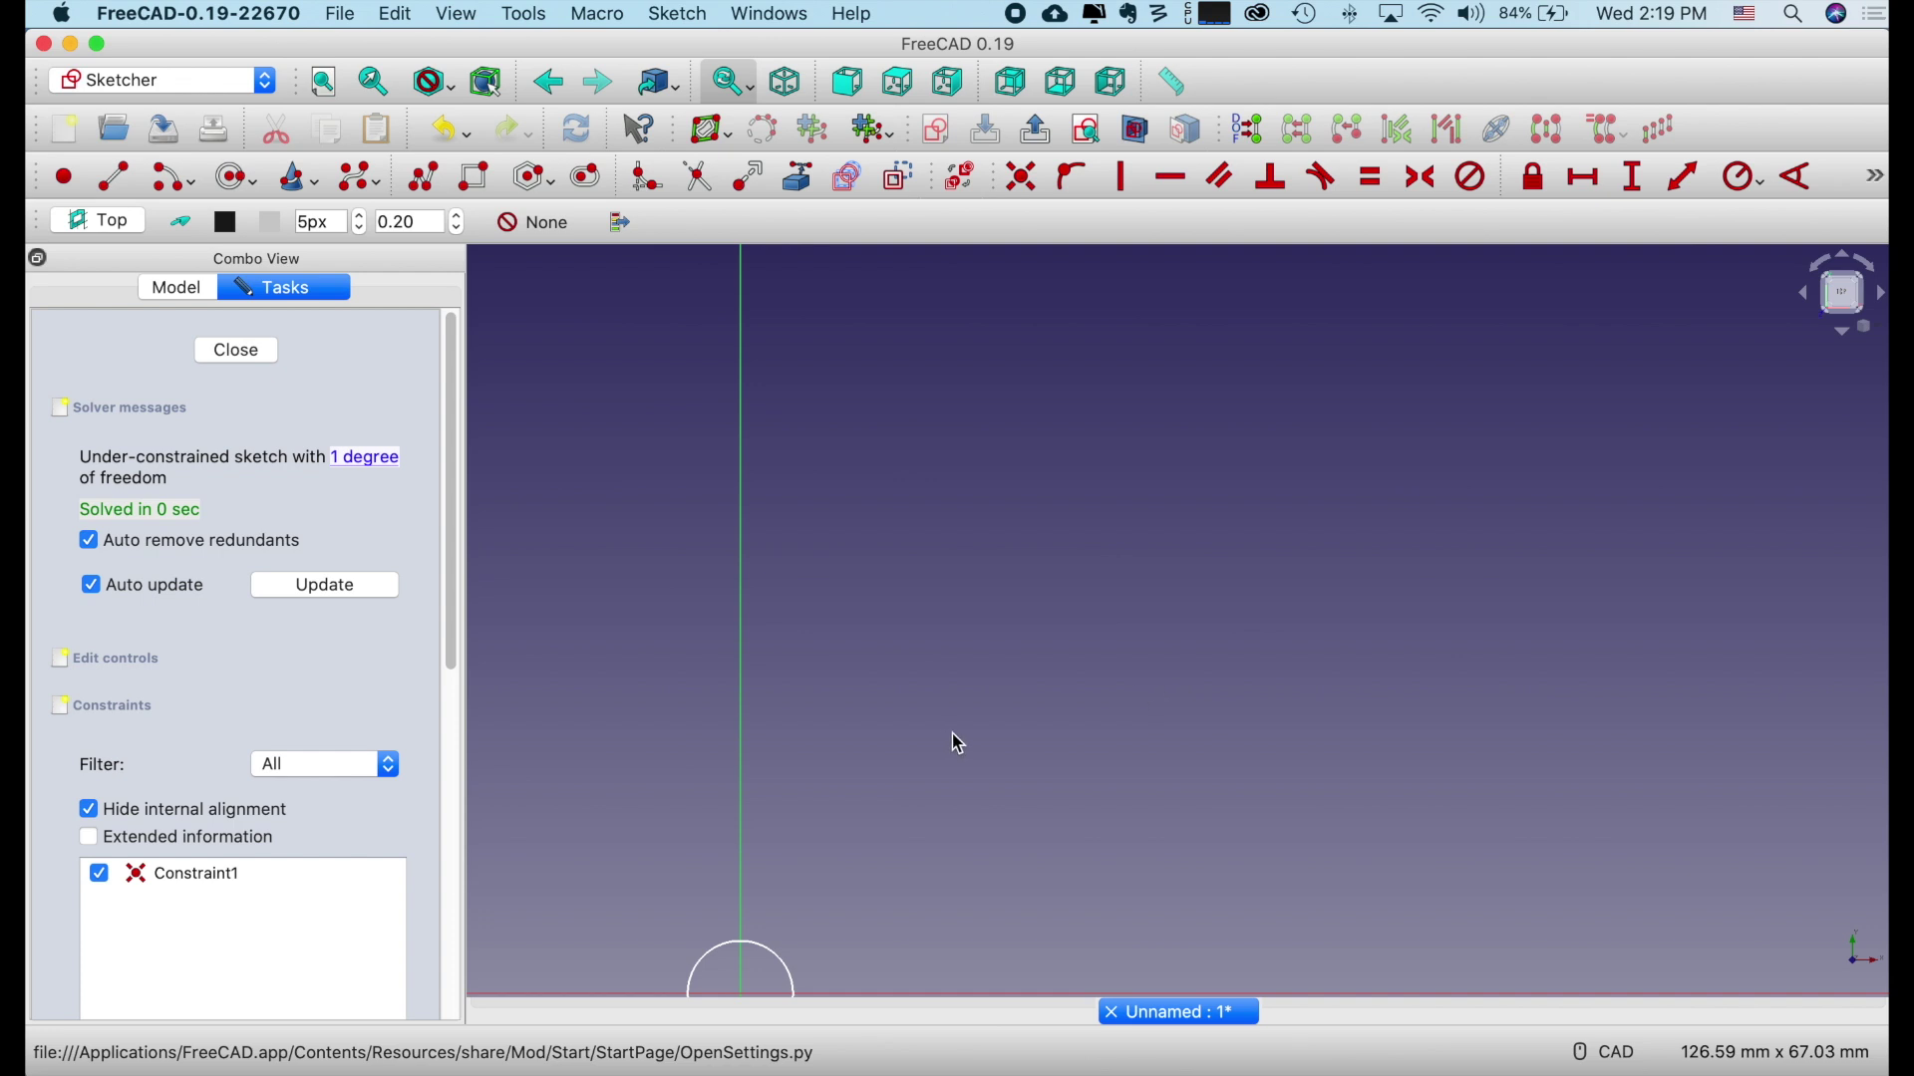
{"action": "scroll", "coordinate": [953, 742], "scroll_direction": "down", "scroll_amount": 3}
{"action": "scroll", "coordinate": [953, 742], "scroll_direction": "down", "scroll_amount": 5}
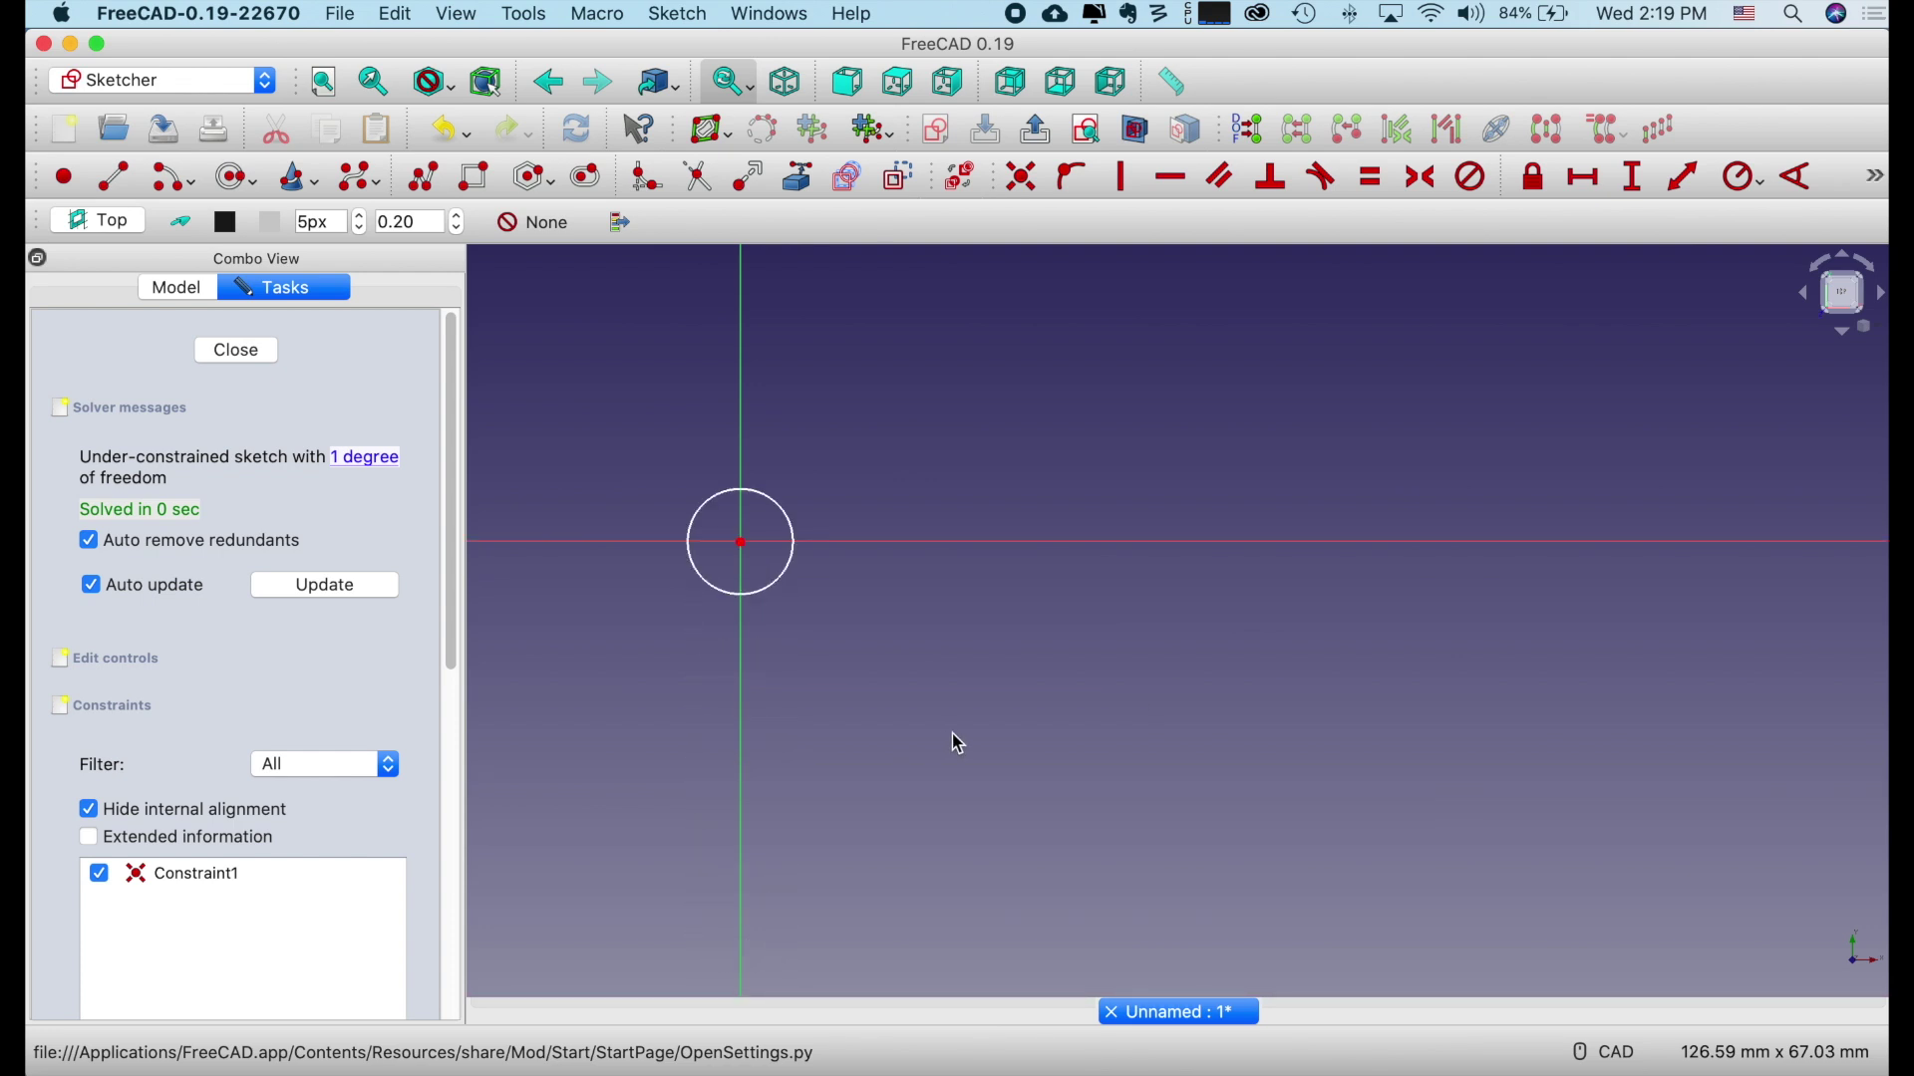
{"action": "scroll", "coordinate": [953, 743], "scroll_direction": "right", "scroll_amount": 2}
{"action": "scroll", "coordinate": [952, 743], "scroll_direction": "left", "scroll_amount": 8}
{"action": "scroll", "coordinate": [953, 742], "scroll_direction": "left", "scroll_amount": 3}
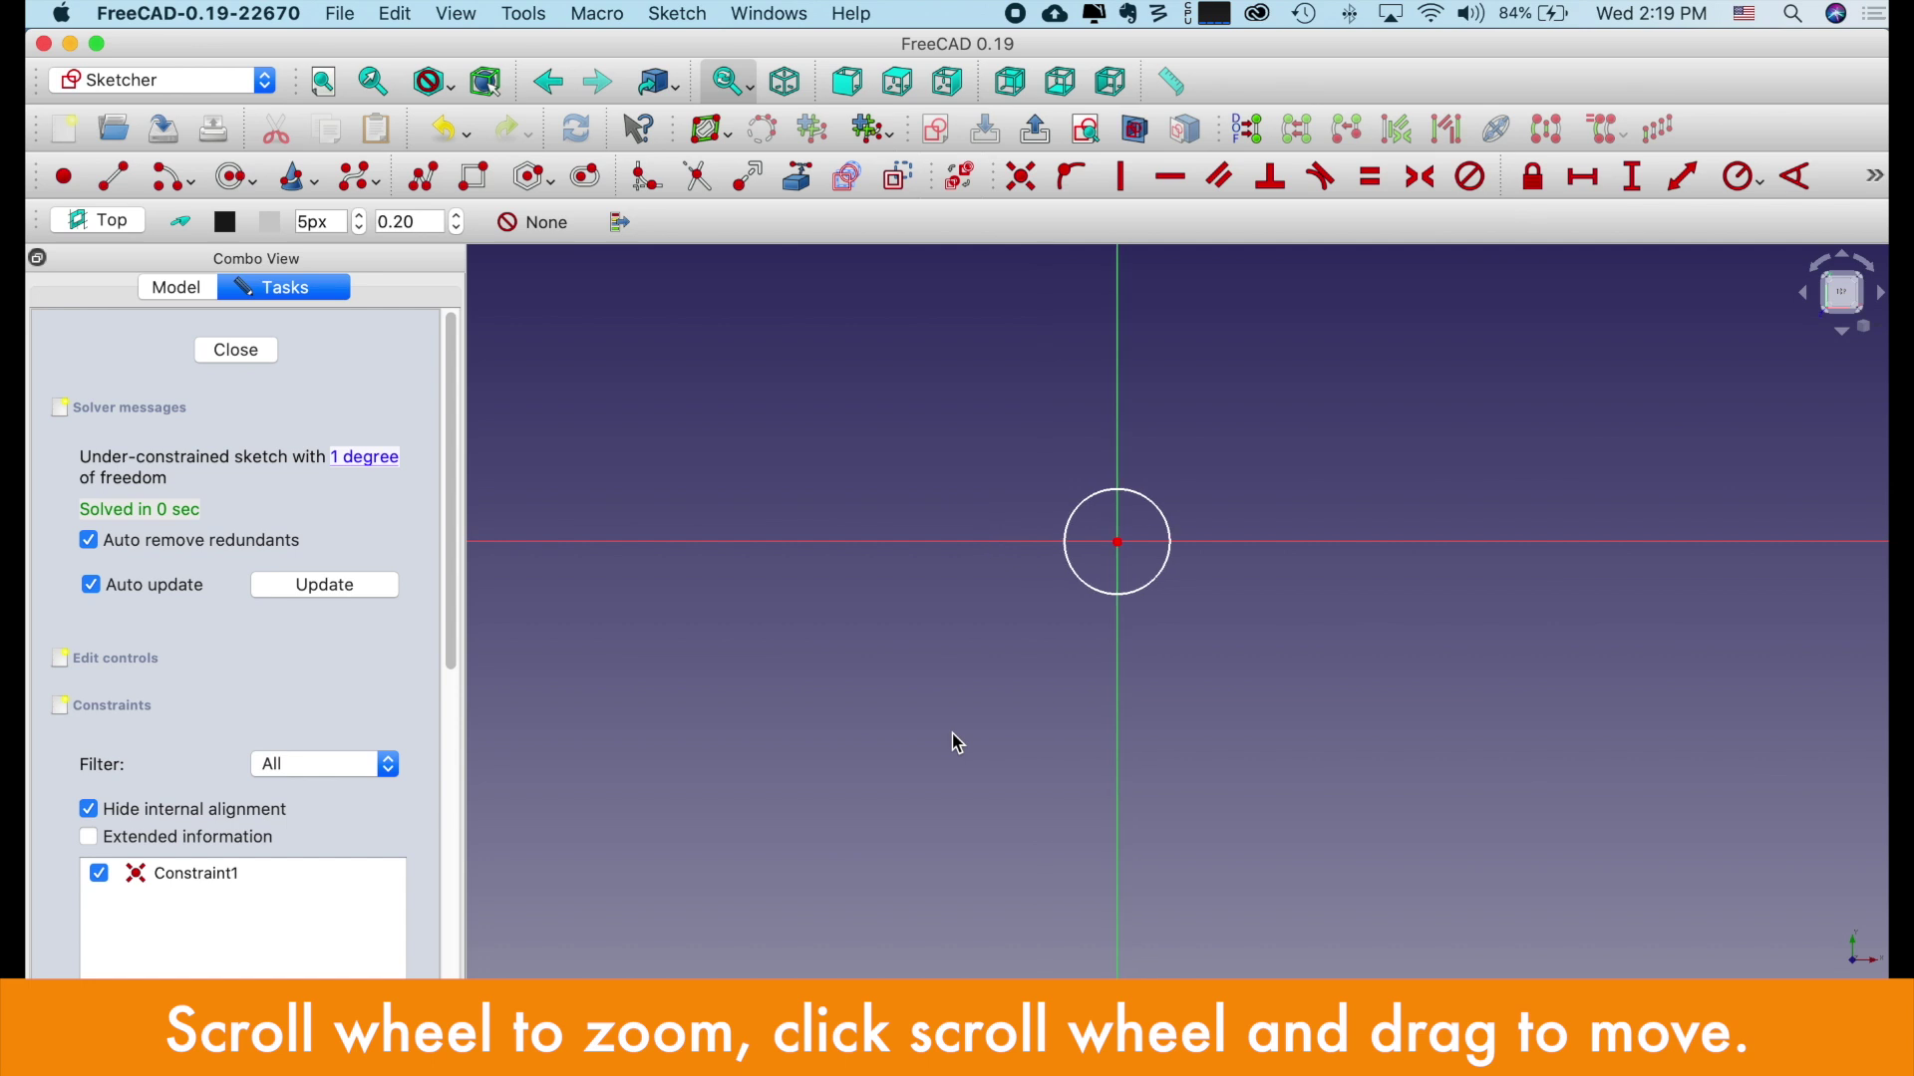
{"action": "scroll", "coordinate": [901, 727], "scroll_direction": "up", "scroll_amount": 3}
{"action": "scroll", "coordinate": [901, 723], "scroll_direction": "right", "scroll_amount": 3}
{"action": "scroll", "coordinate": [901, 724], "scroll_direction": "up", "scroll_amount": 2}
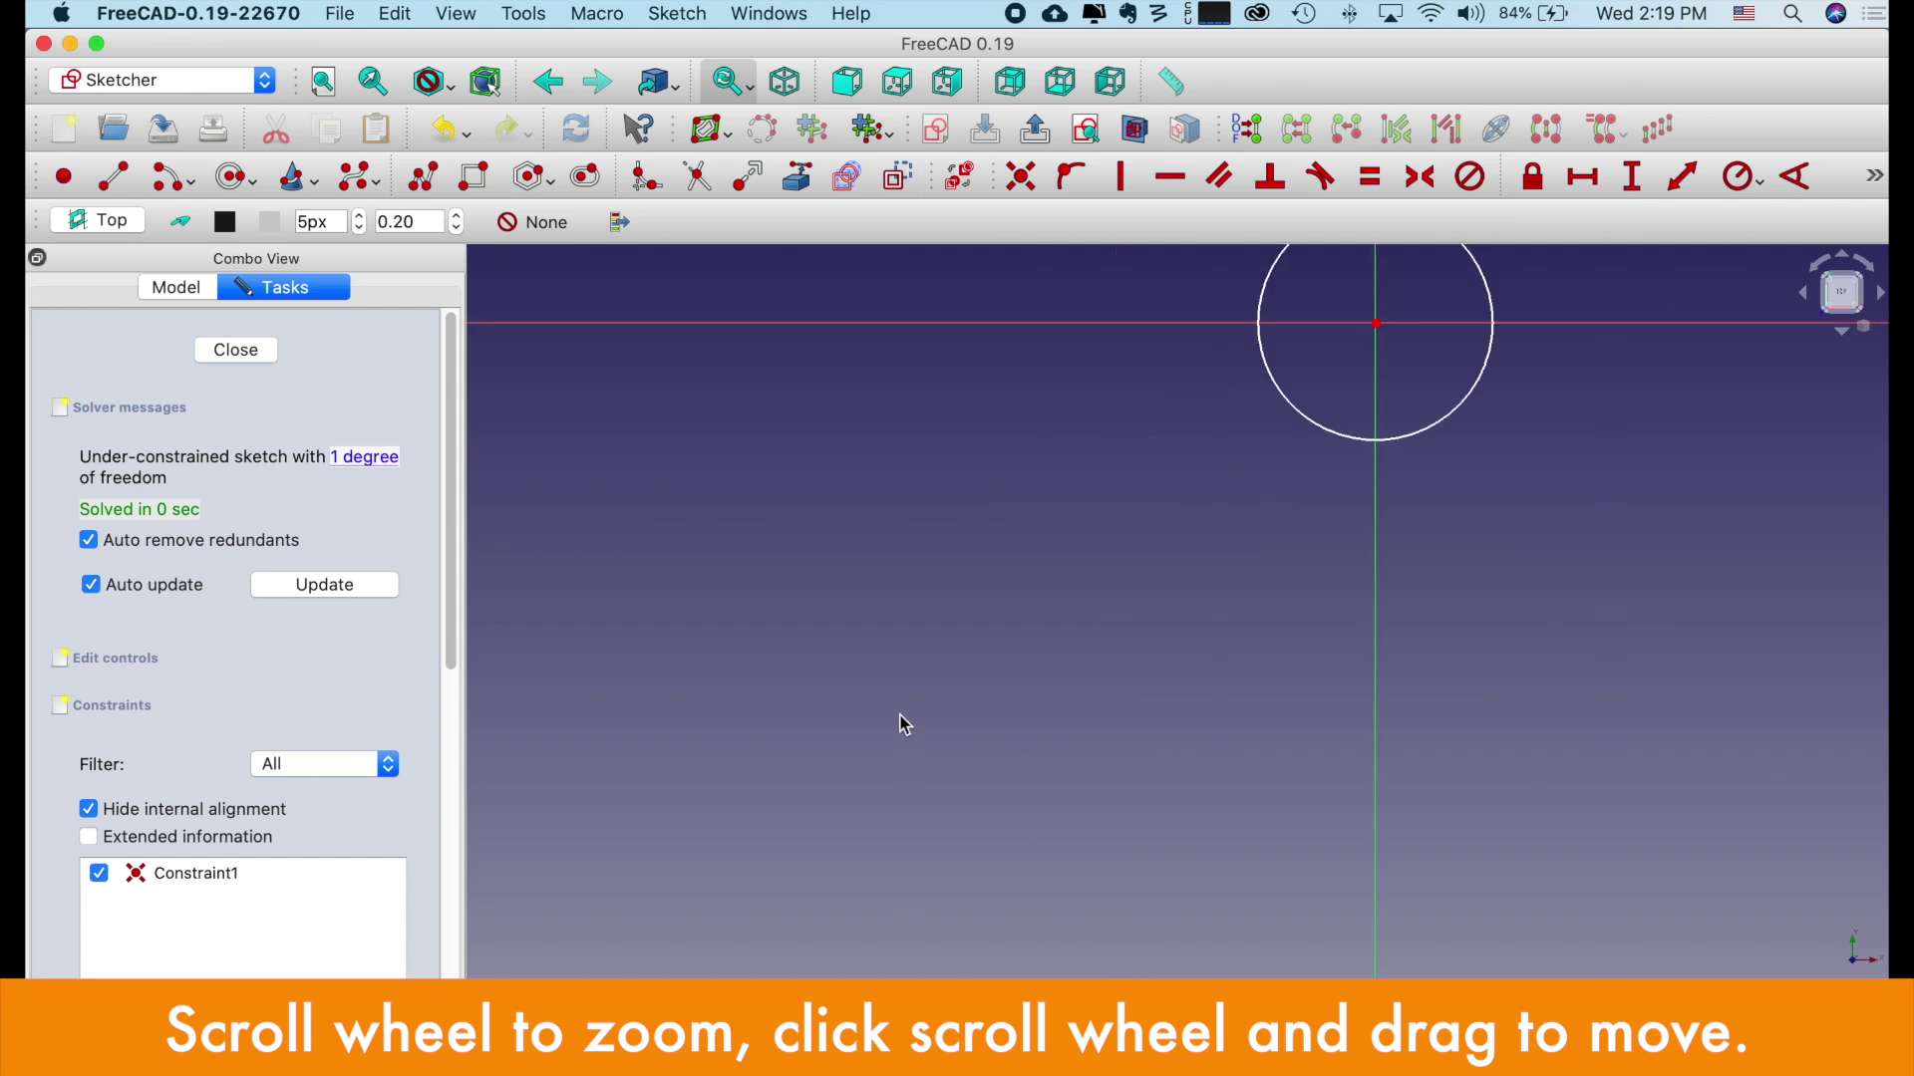
{"action": "scroll", "coordinate": [900, 714], "scroll_direction": "up", "scroll_amount": 2}
{"action": "scroll", "coordinate": [900, 725], "scroll_direction": "up", "scroll_amount": 1}
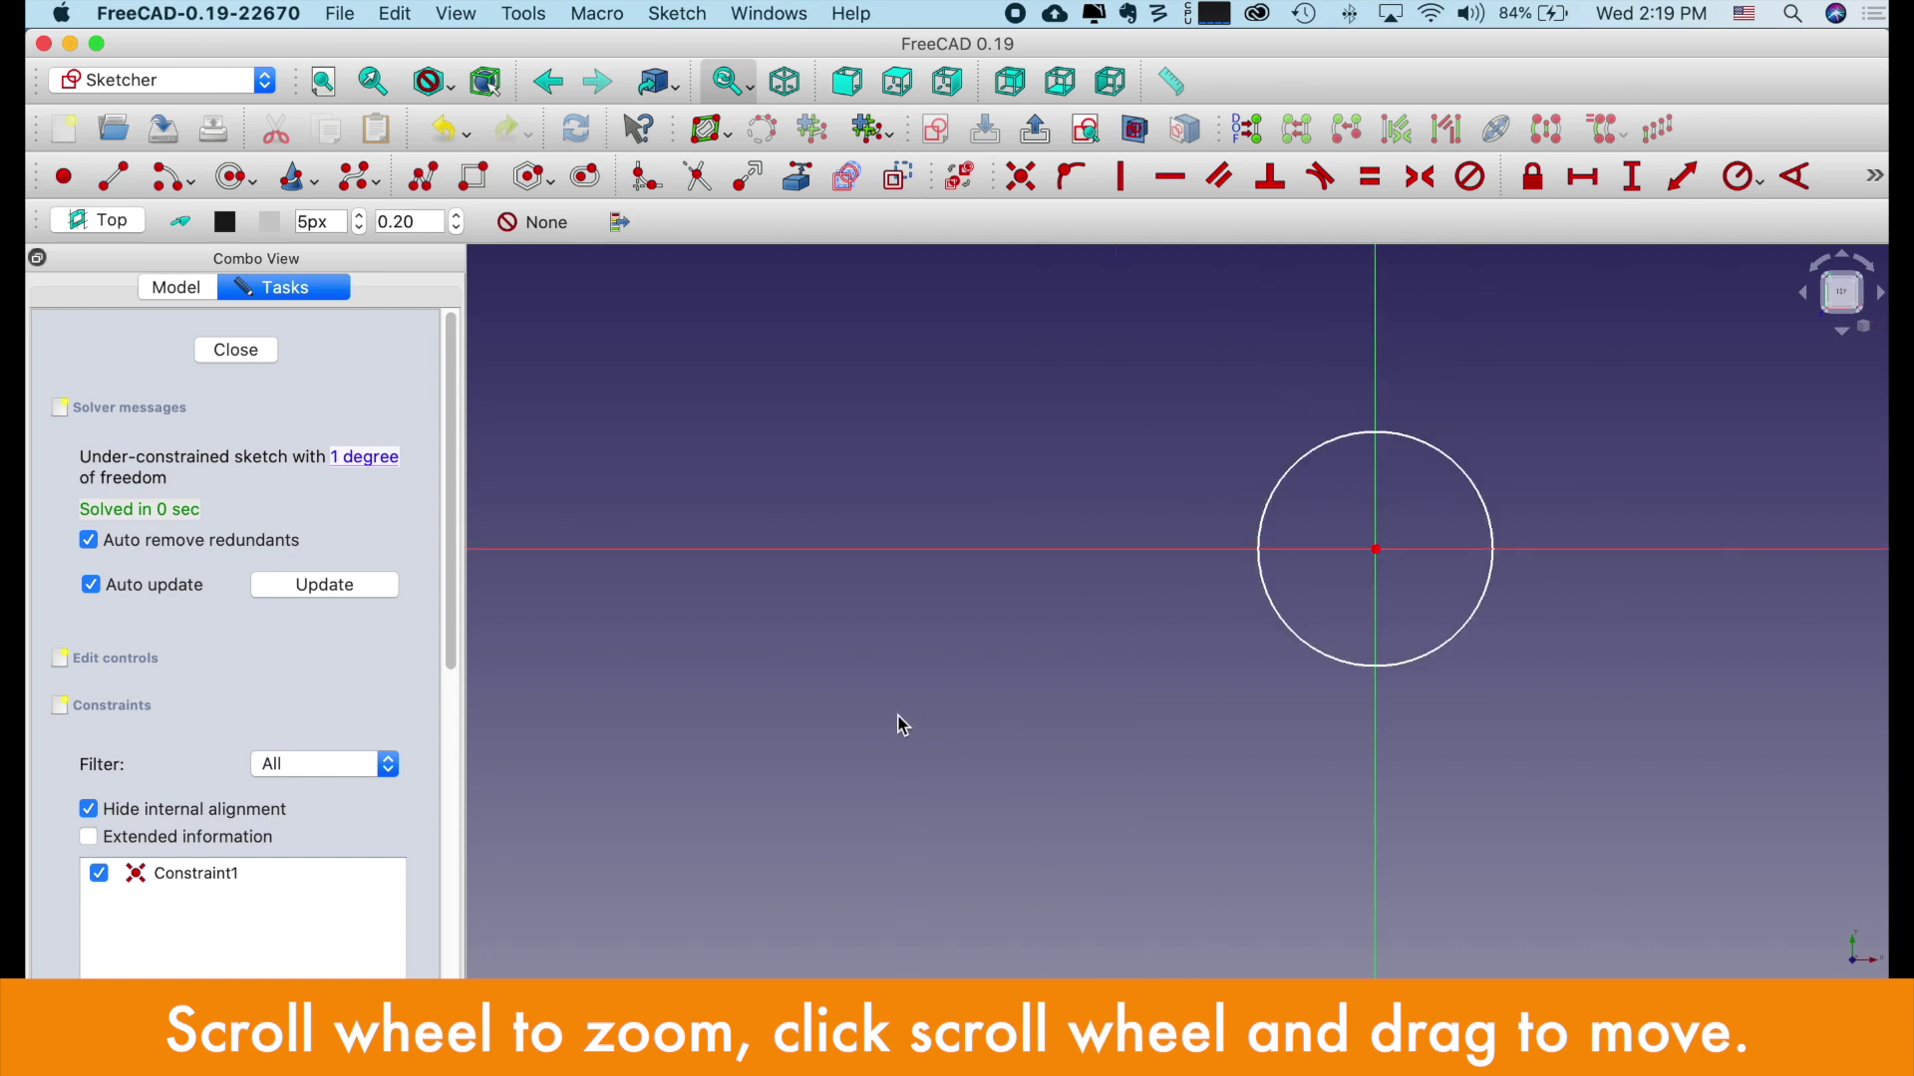
{"action": "scroll", "coordinate": [900, 725], "scroll_direction": "left", "scroll_amount": 3}
{"action": "scroll", "coordinate": [900, 725], "scroll_direction": "right", "scroll_amount": 6}
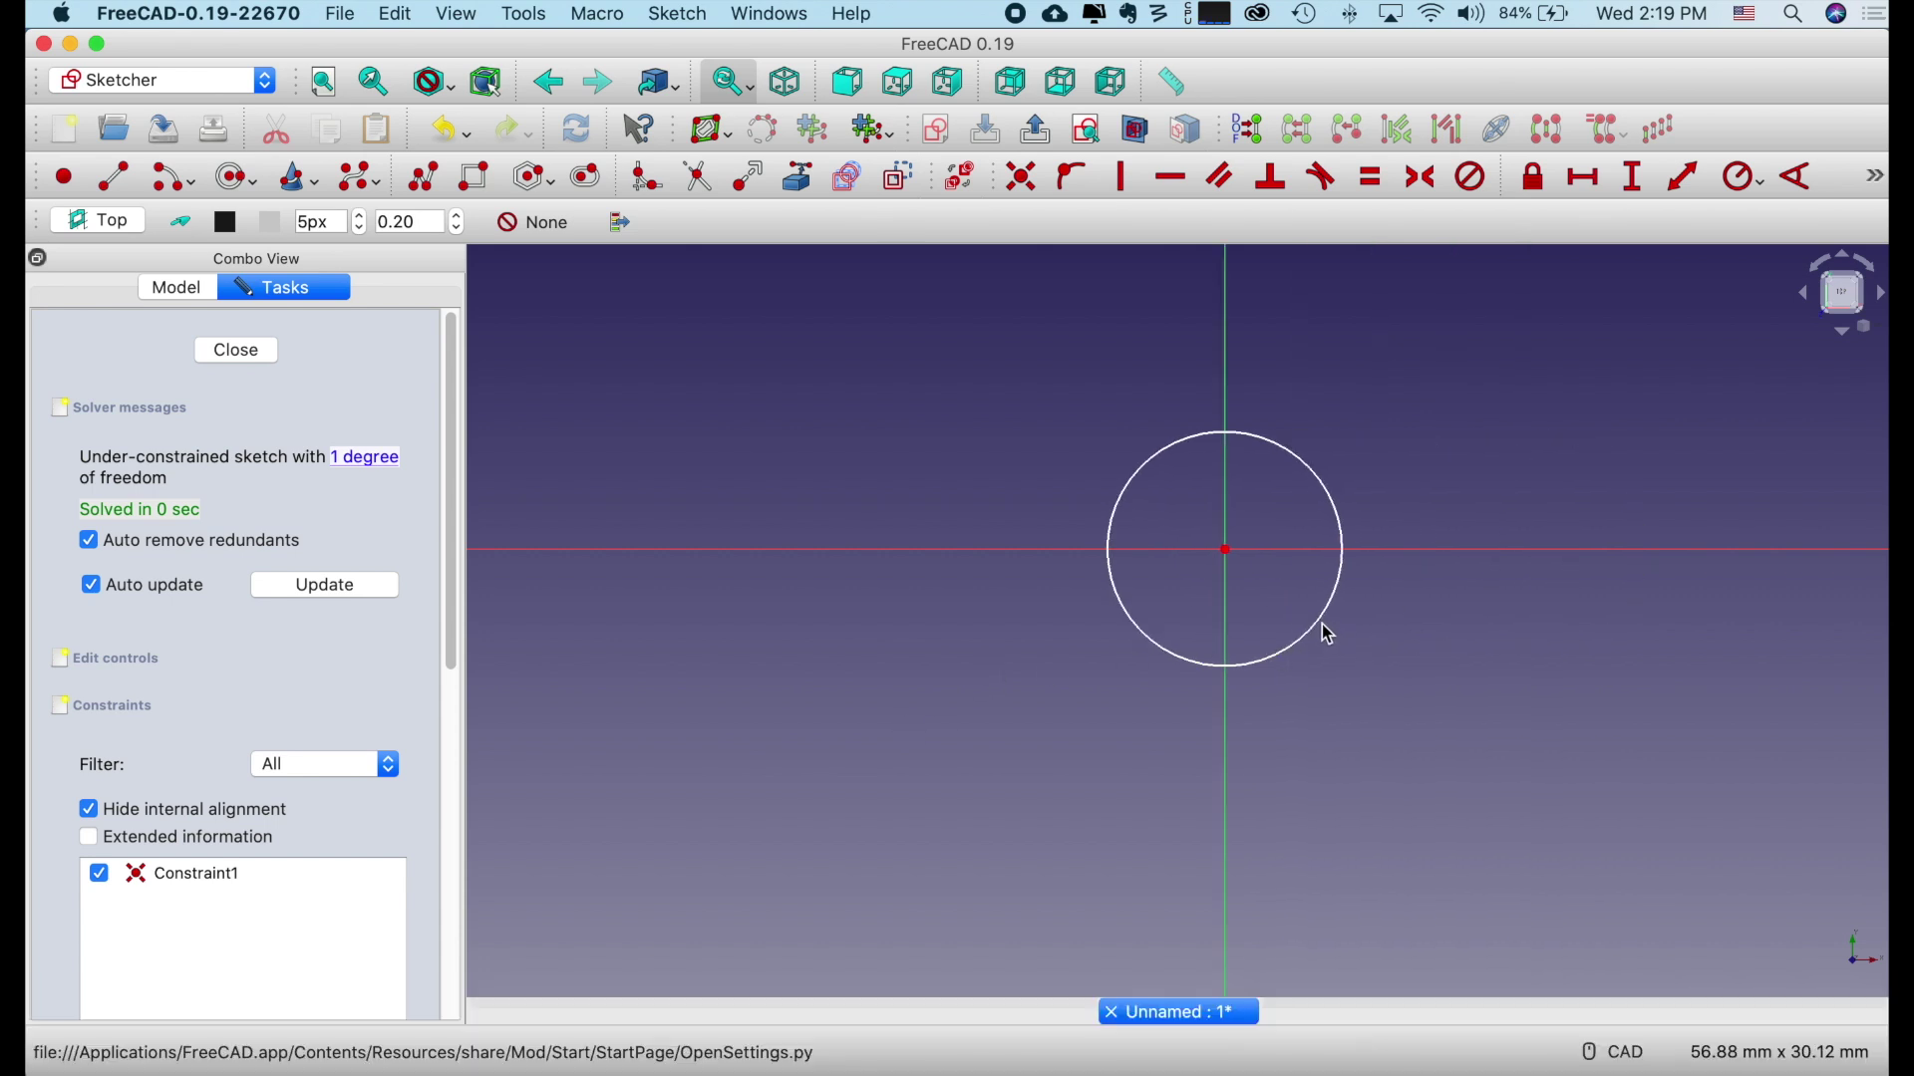
{"action": "left_click_drag", "start_coordinate": [1325, 630], "coordinate": [1374, 668]}
{"action": "left_click", "coordinate": [218, 351]}
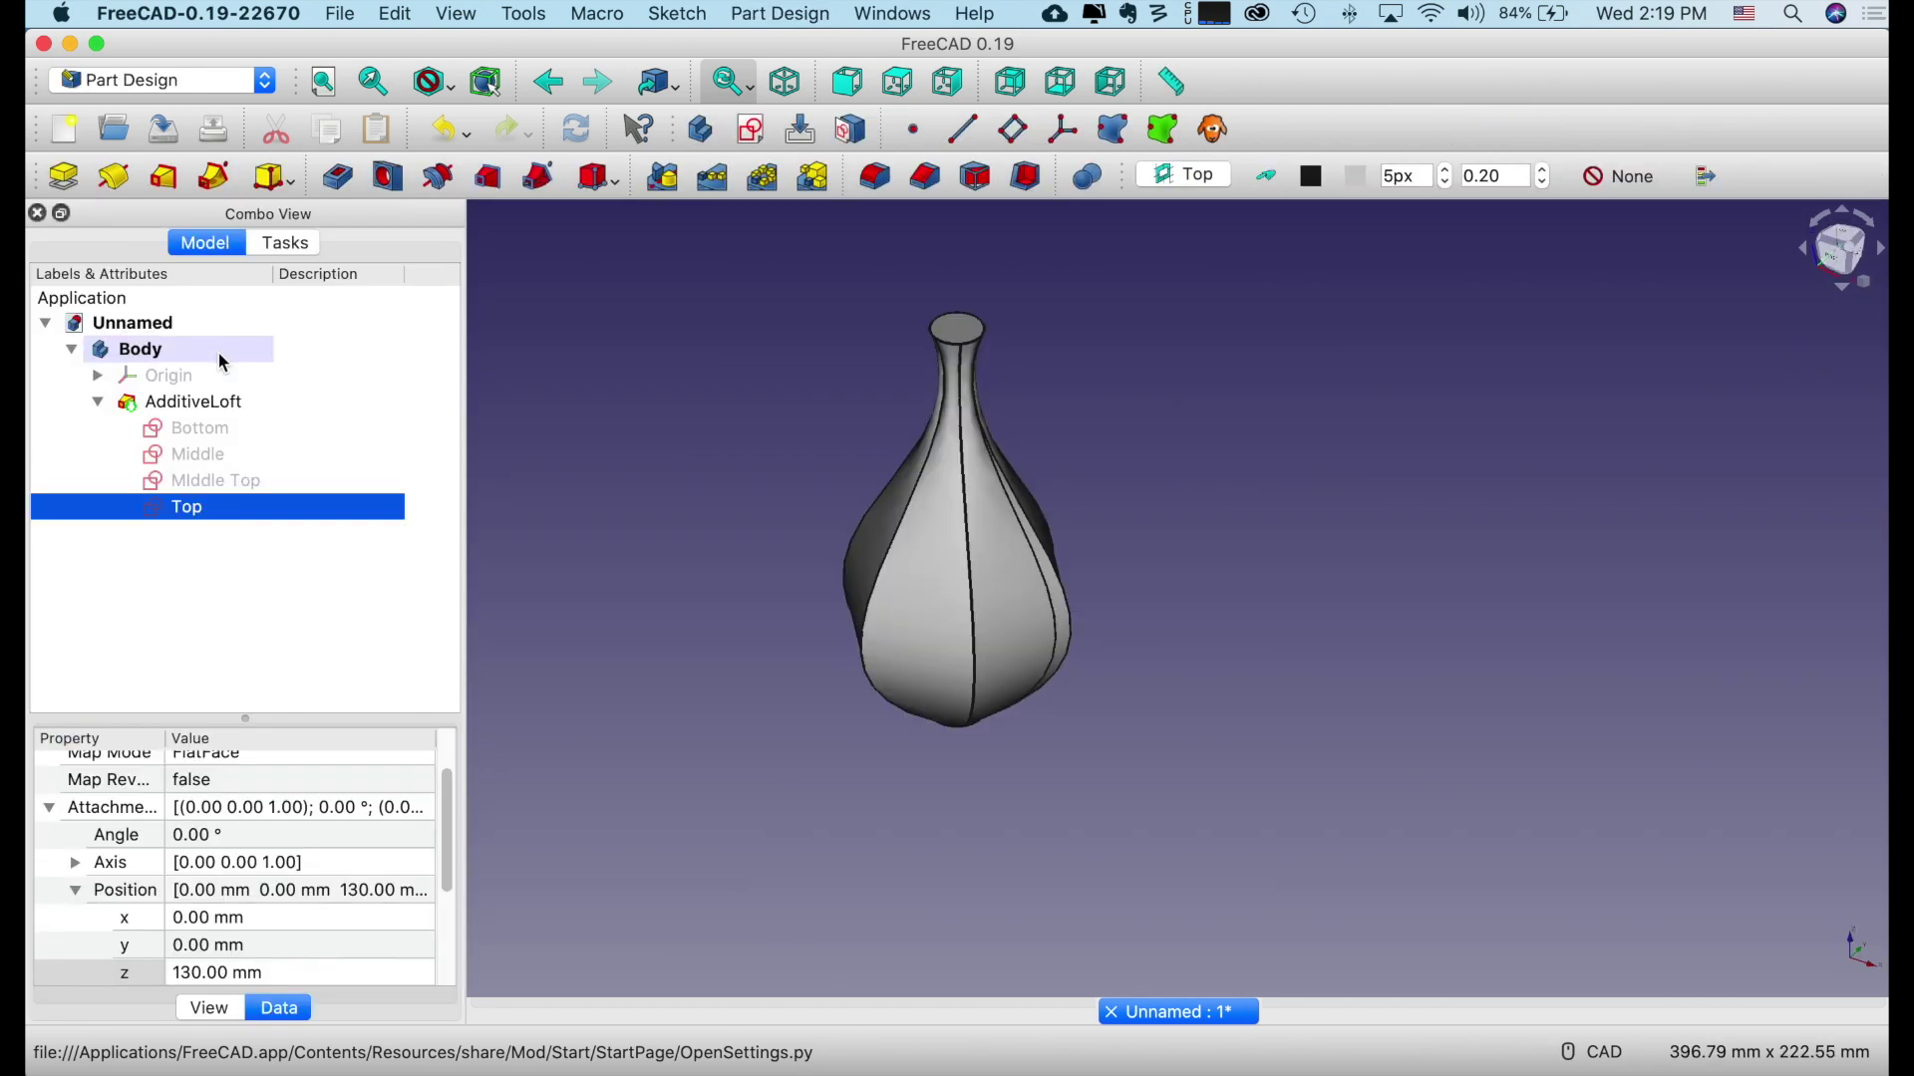
{"action": "left_click", "coordinate": [547, 512]}
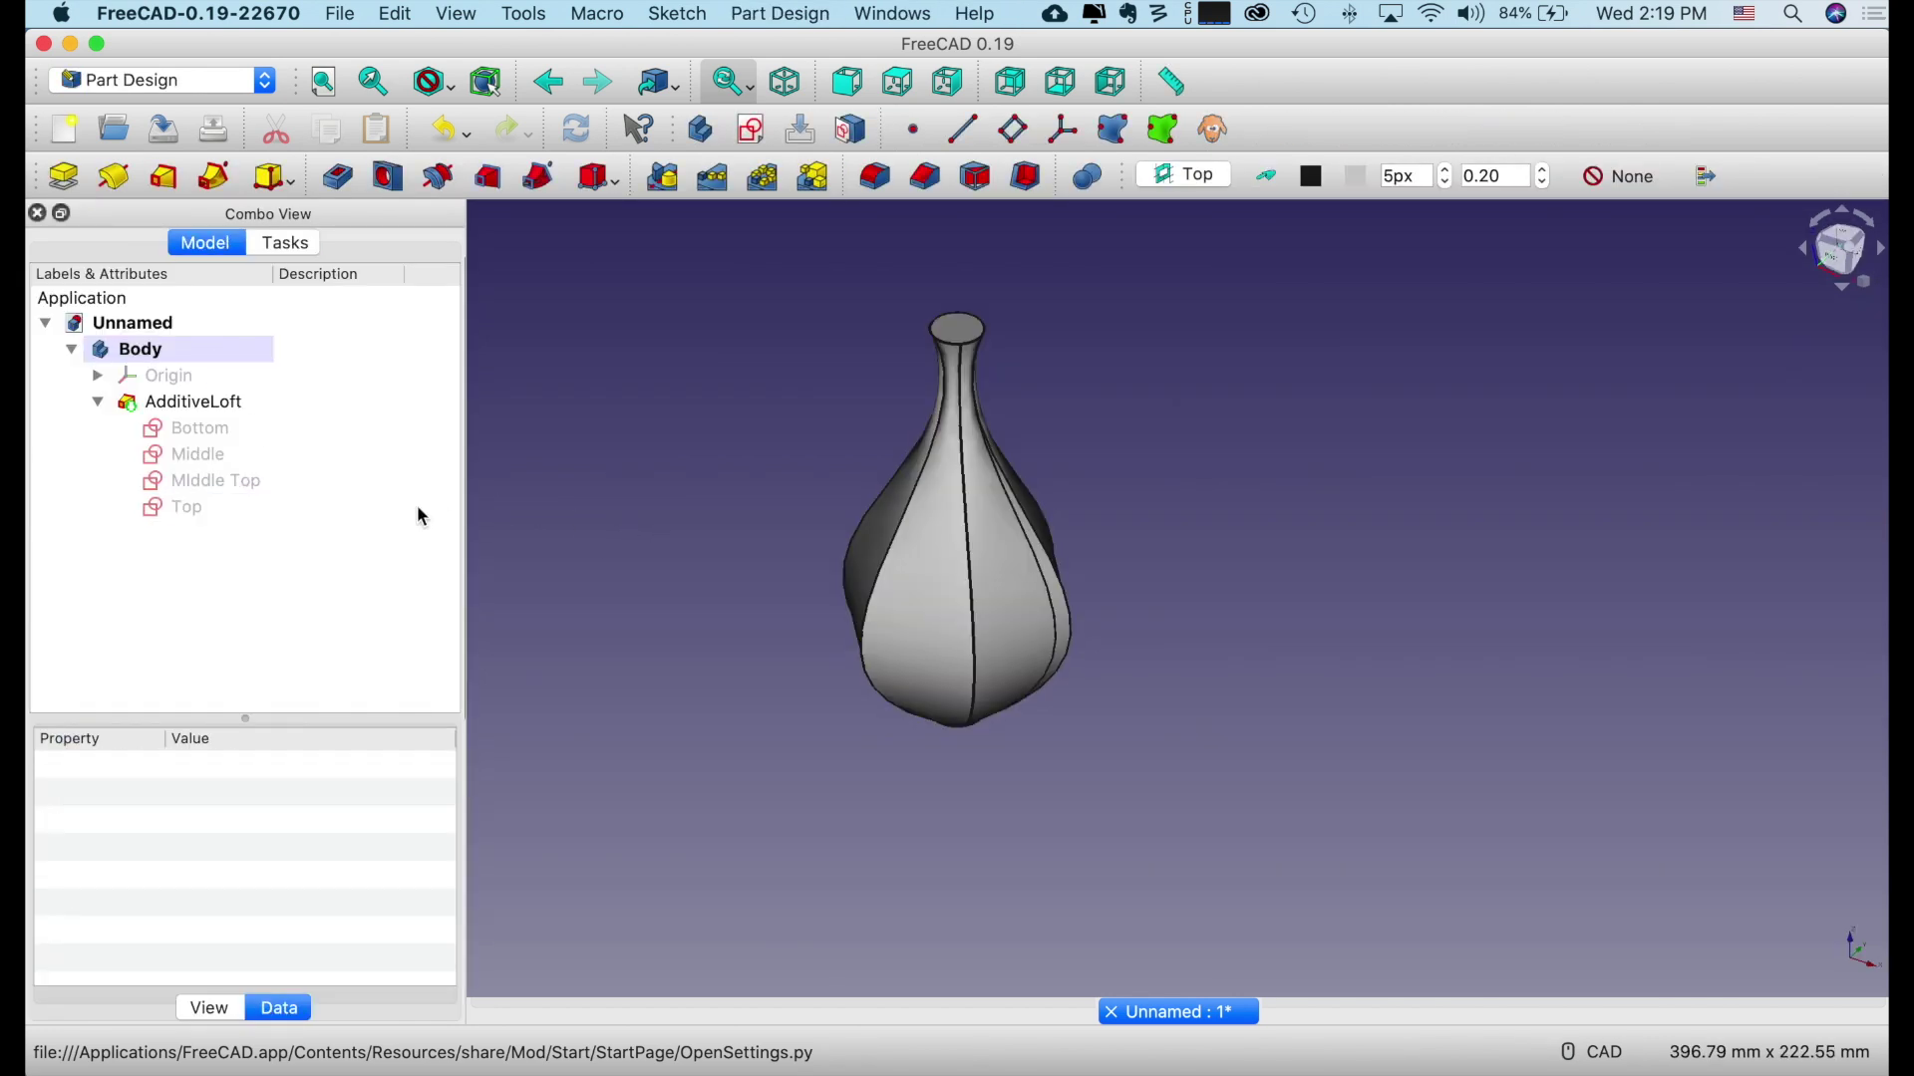